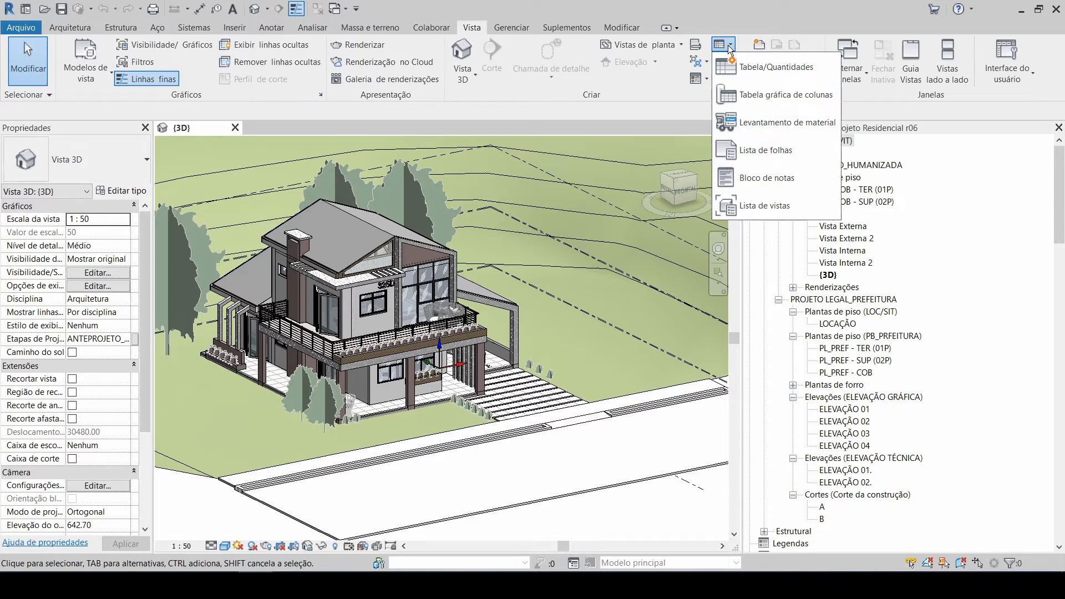
Step: Start a new quantity schedule and choose the Portas category in the Arquitetura filter
left_click(758, 73)
left_click_drag(794, 47, 335, 42)
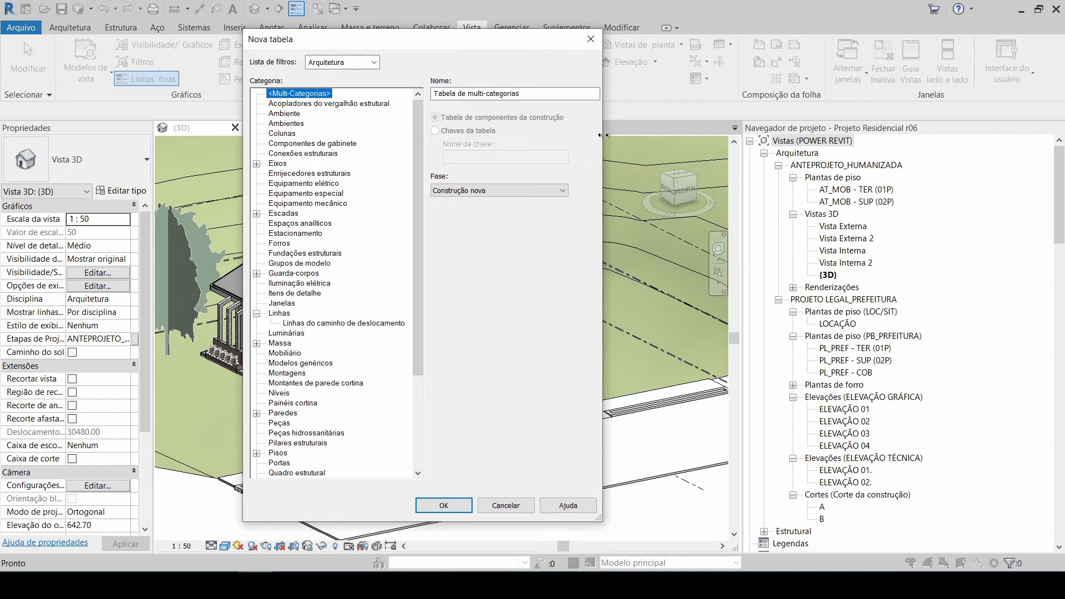
left_click_drag(603, 135, 843, 134)
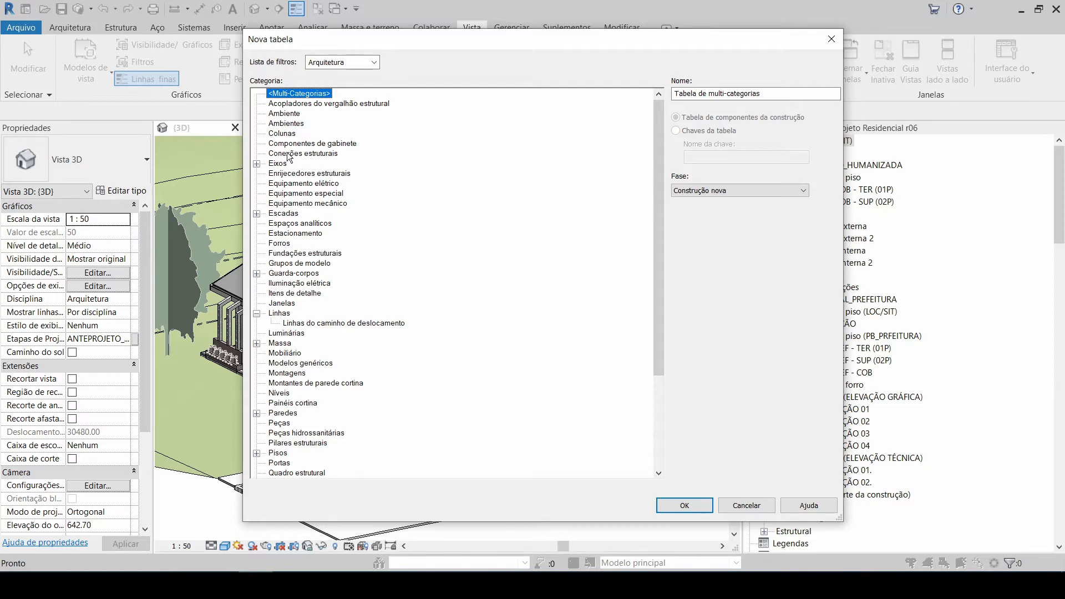
scroll(306, 232, "down", 1)
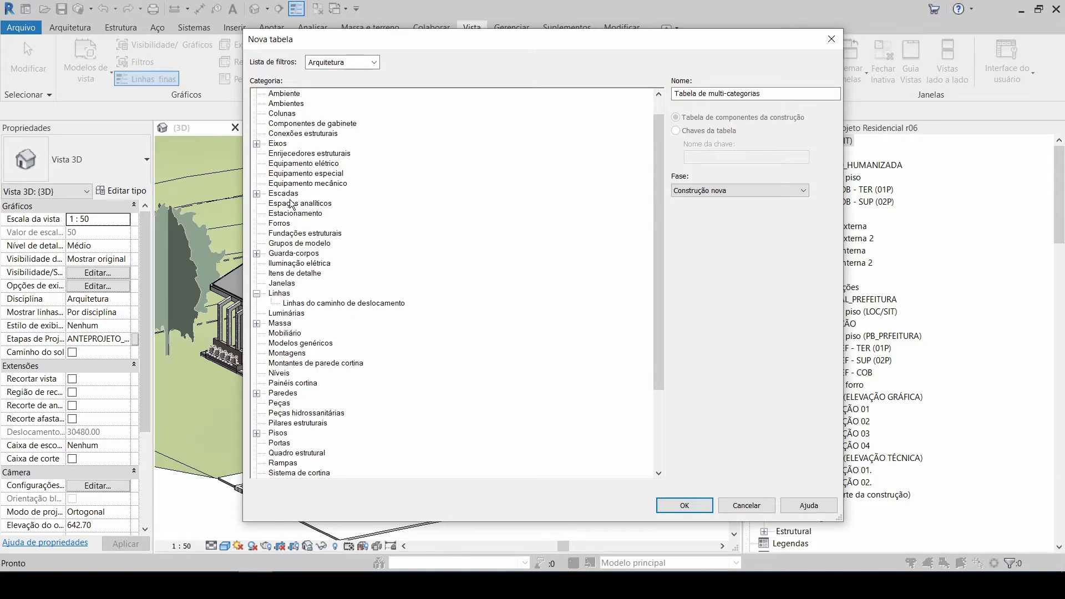
scroll(291, 204, "down", 4)
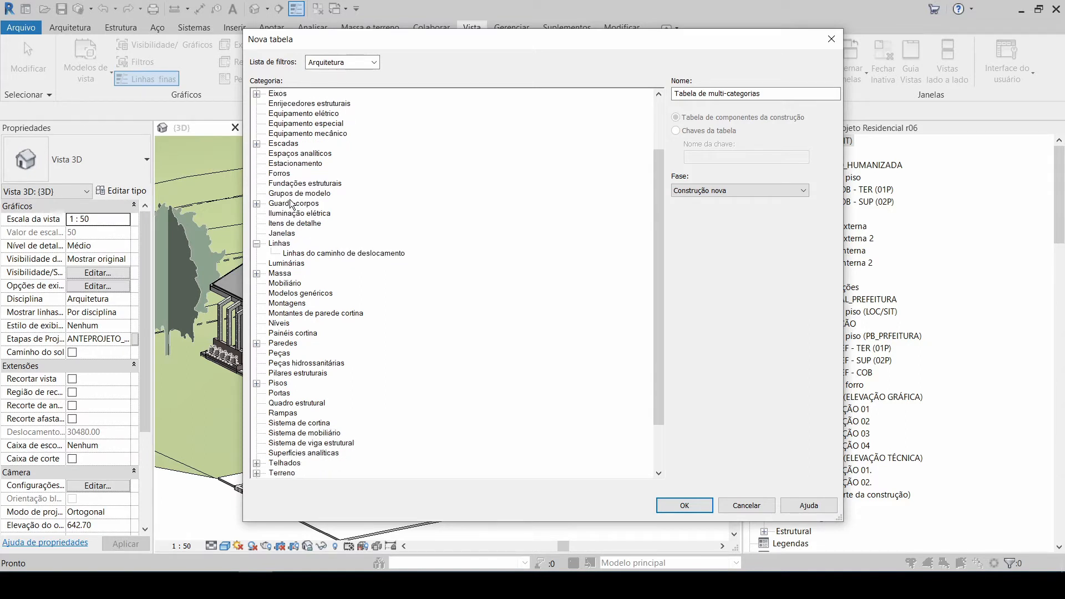
scroll(292, 223, "down", 3)
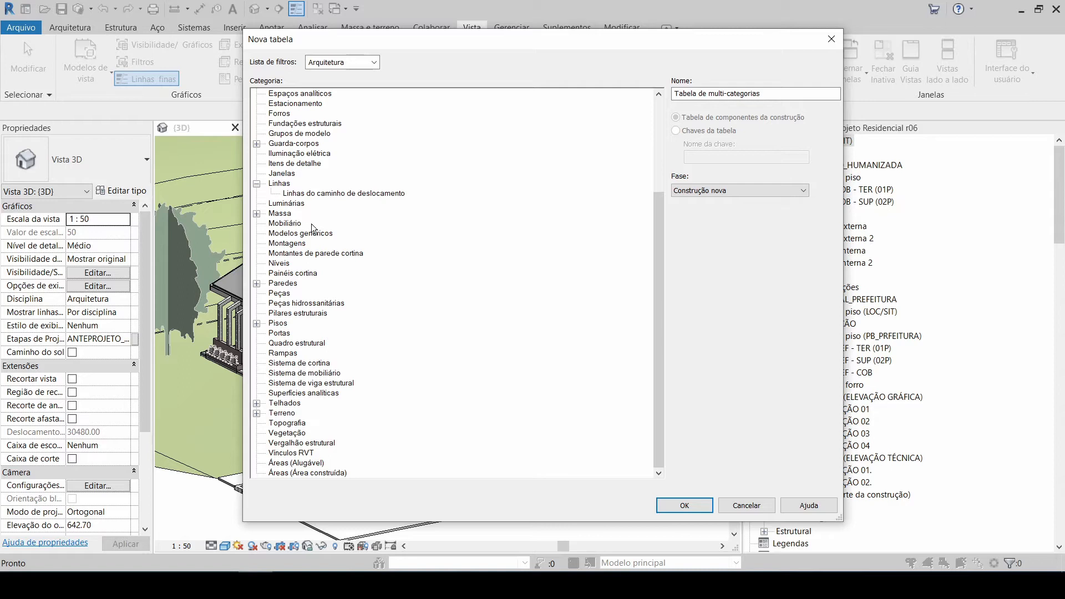
left_click(282, 333)
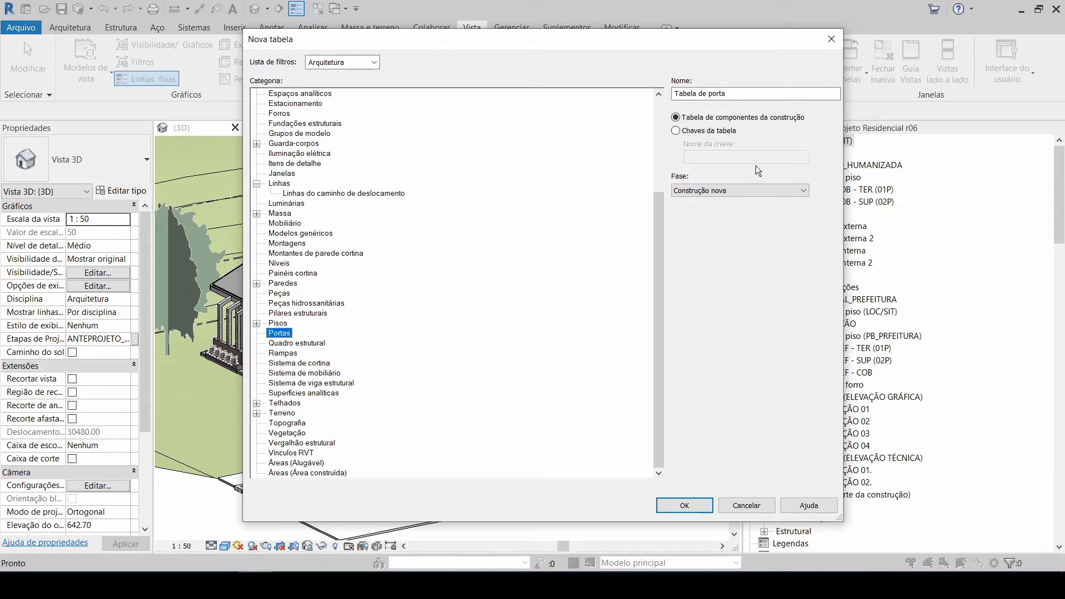
Step: Name the new door schedule TABELA DE PORTAS
left_click_drag(738, 94, 671, 94)
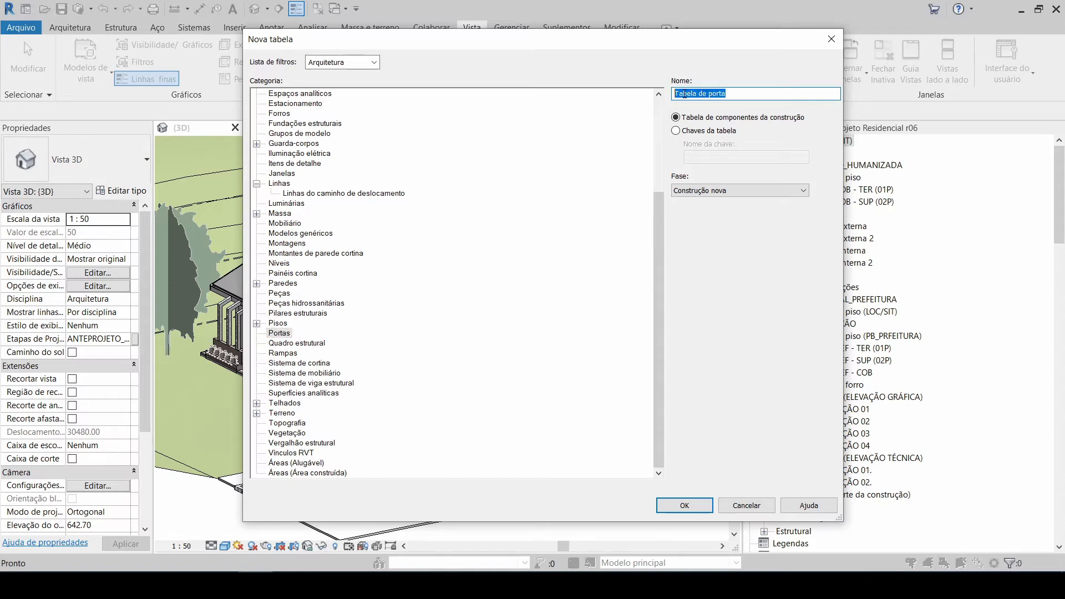
type("TABELA E")
key("BackSpace")
type("DE PORTAS")
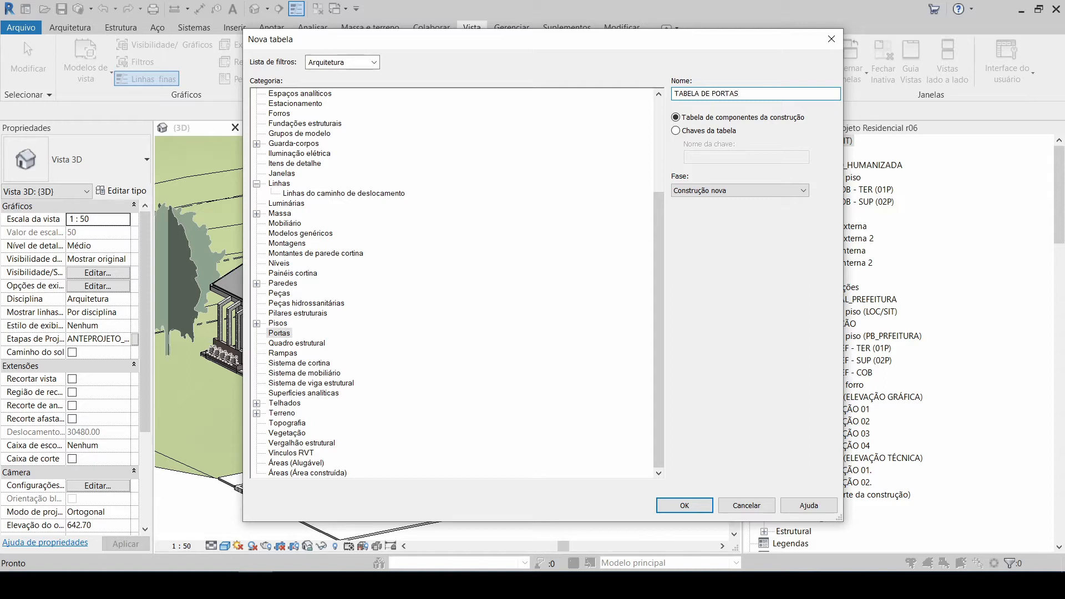
Step: Set the schedule's phase to Construção nova and create the schedule of building components
left_click(690, 192)
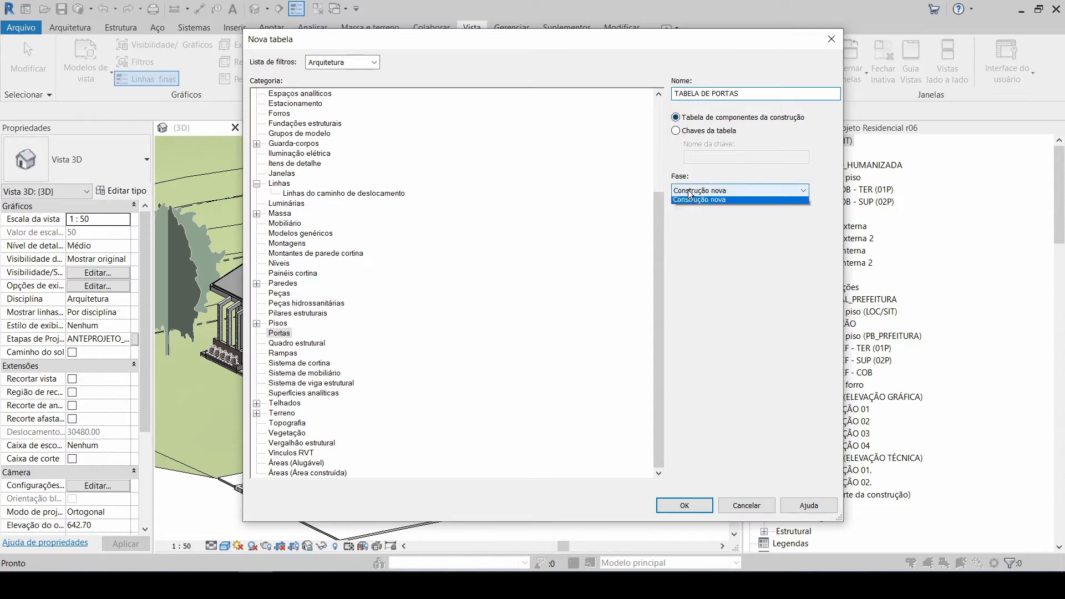
left_click(622, 40)
left_click_drag(599, 38, 562, 22)
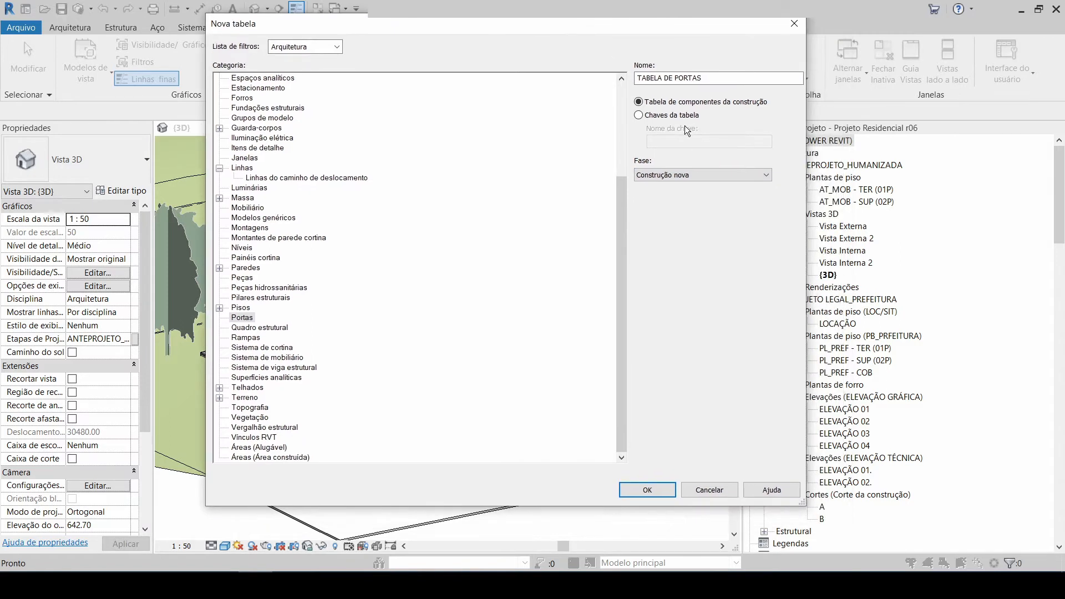
left_click(697, 177)
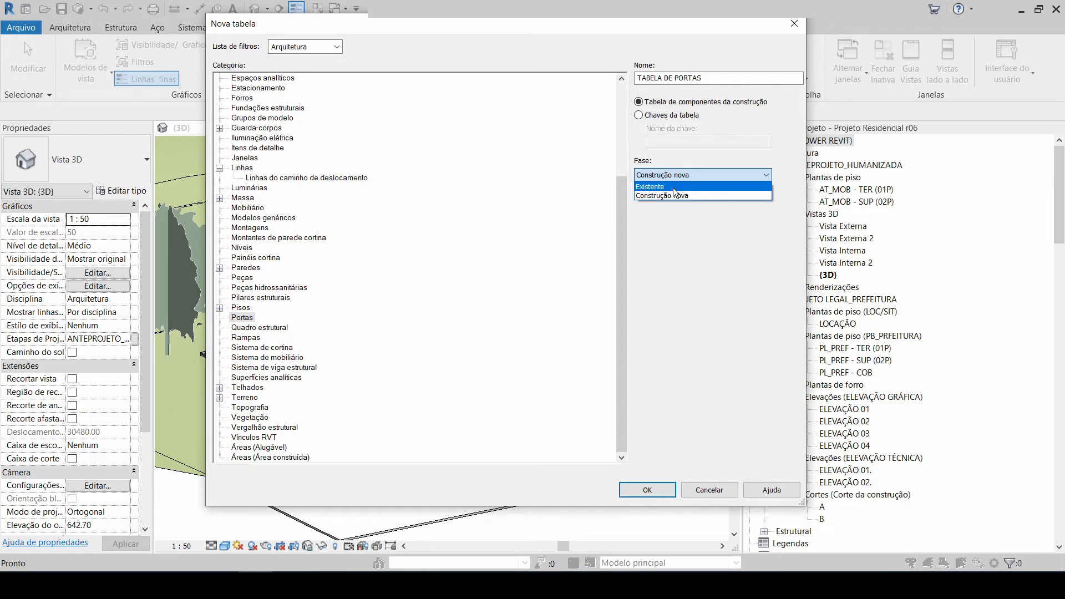
left_click(670, 195)
left_click(648, 79)
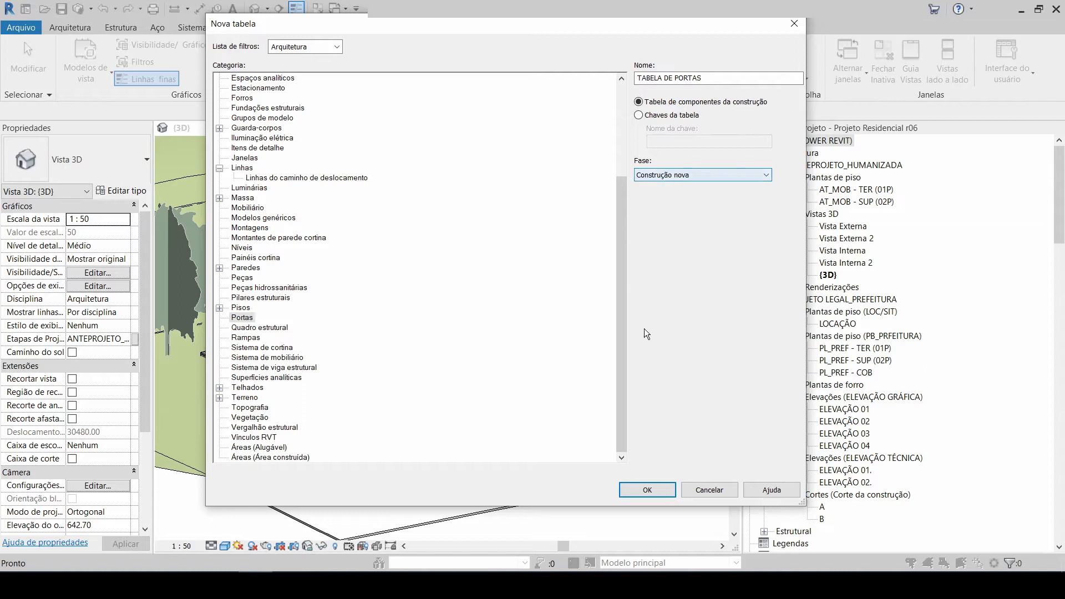
left_click(647, 489)
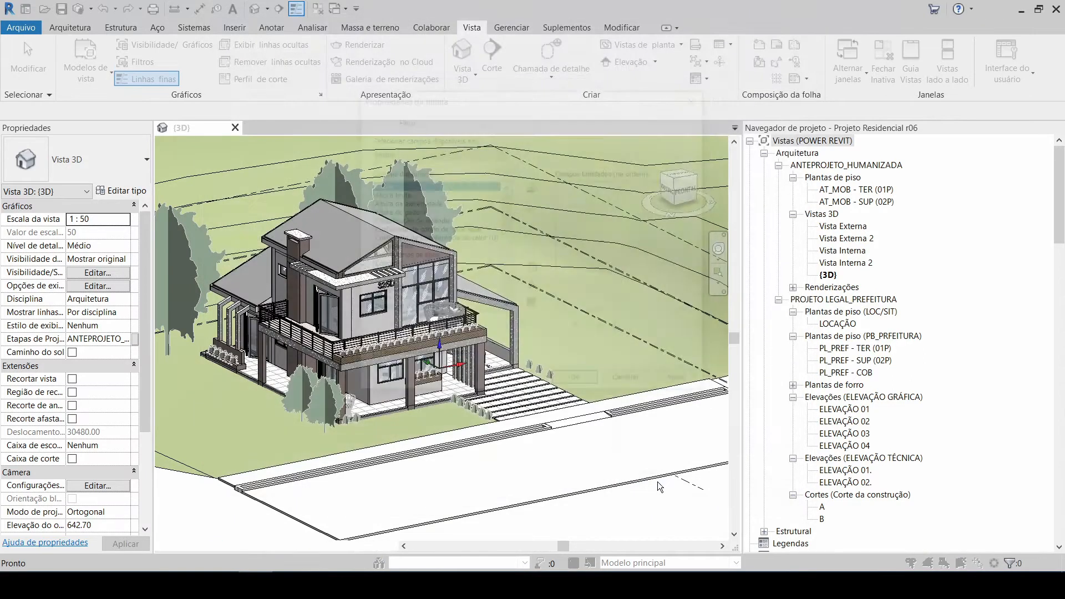
Step: Look through the available door fields in the schedule properties
left_click_drag(419, 396, 420, 530)
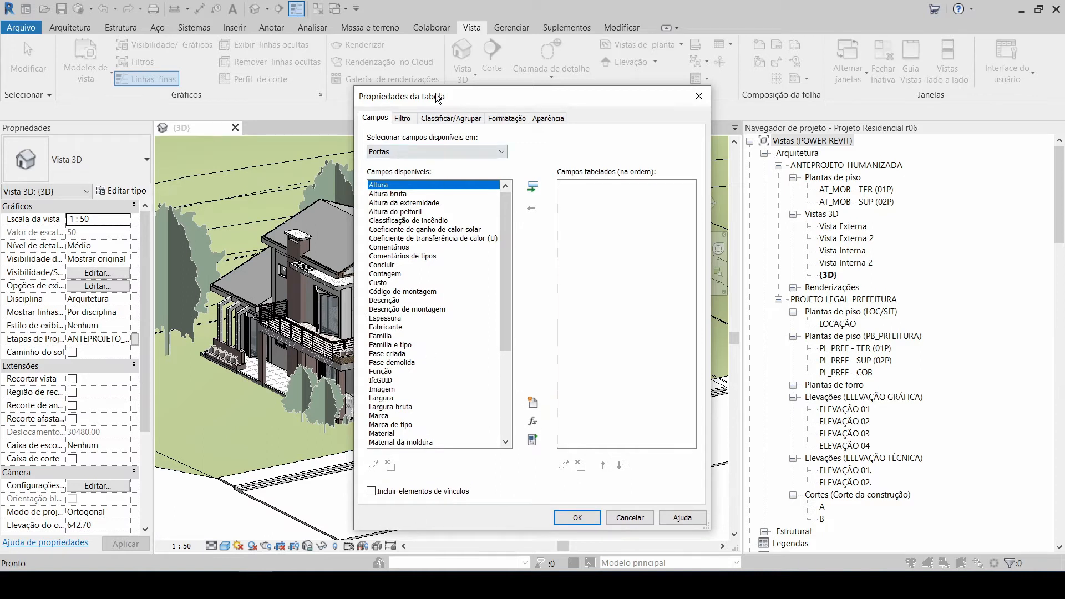
left_click_drag(439, 98, 397, 50)
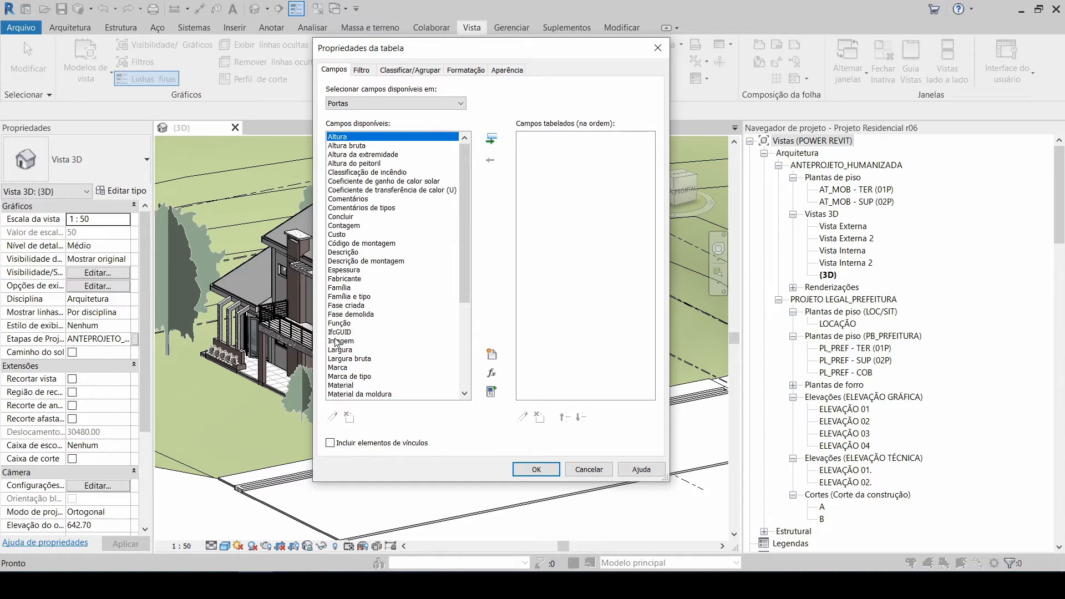
left_click(387, 198)
scroll(387, 198, "down", 5)
scroll(388, 202, "down", 1)
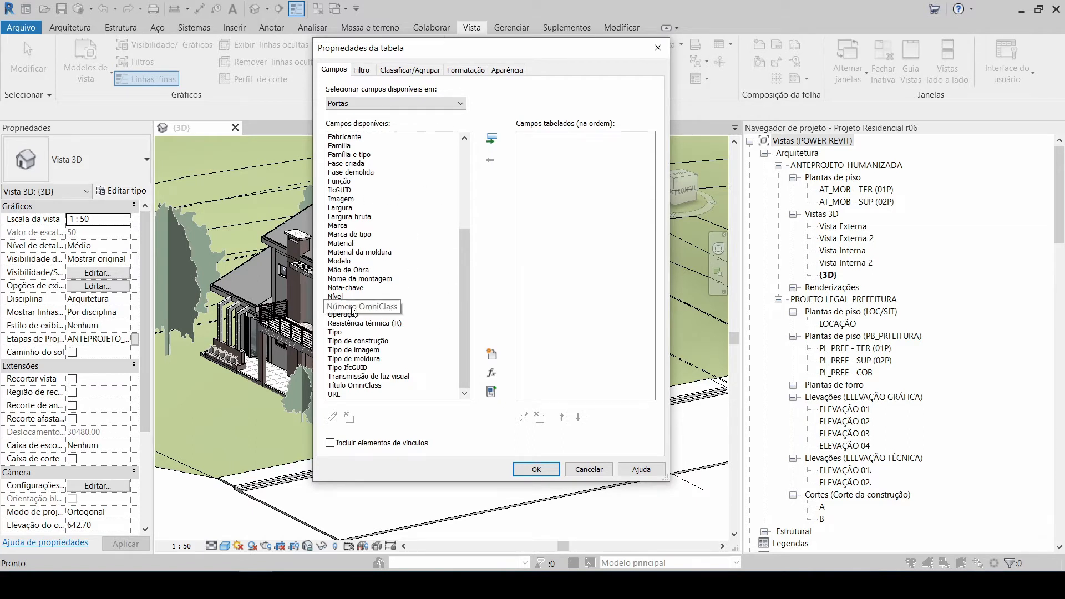
left_click(373, 260)
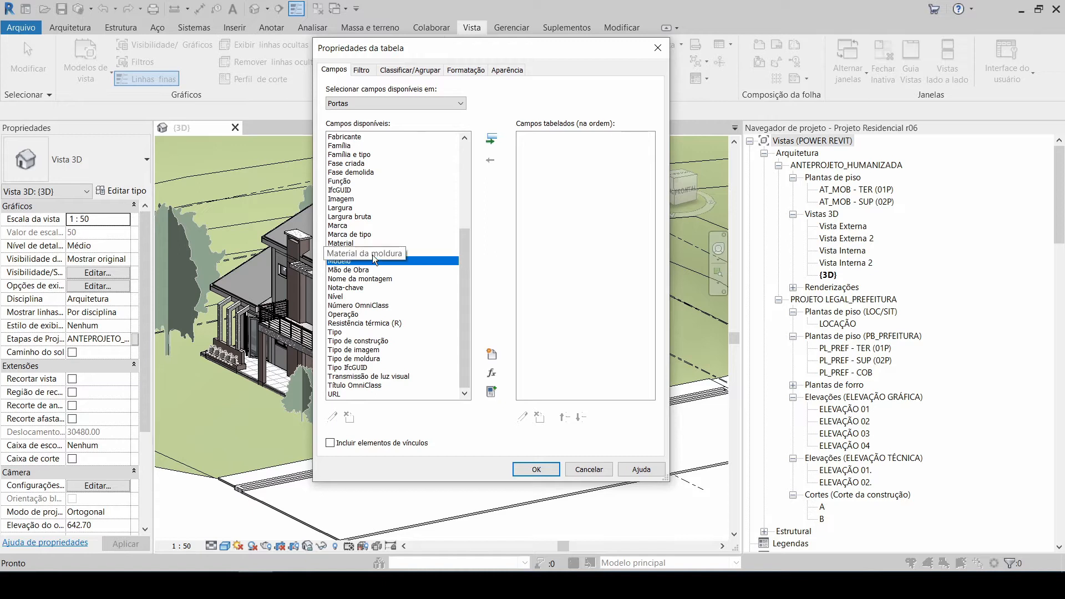
scroll(372, 255, "up", 5)
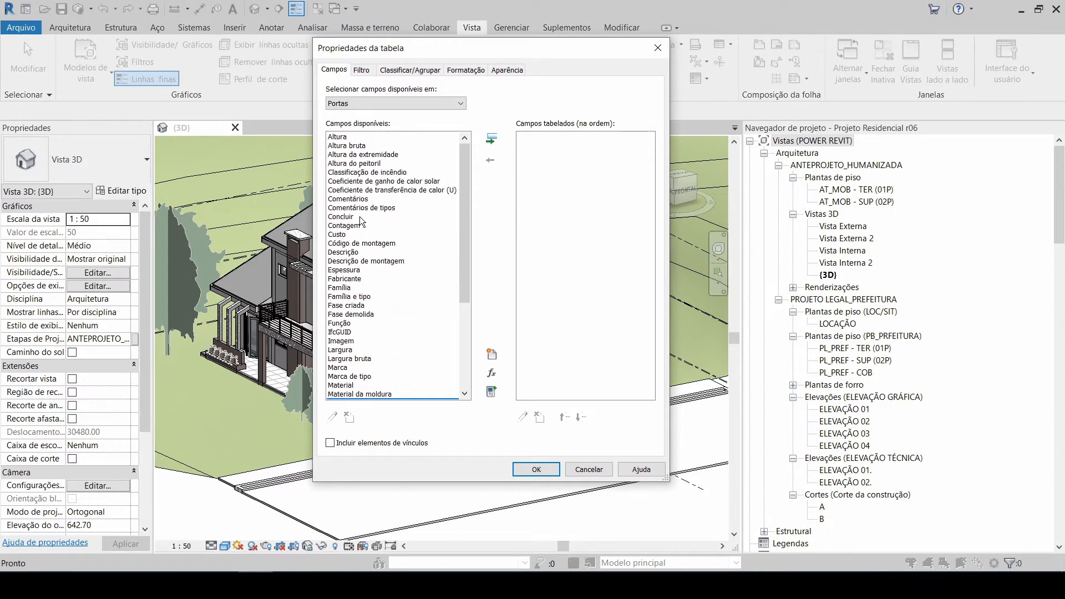
left_click(357, 208)
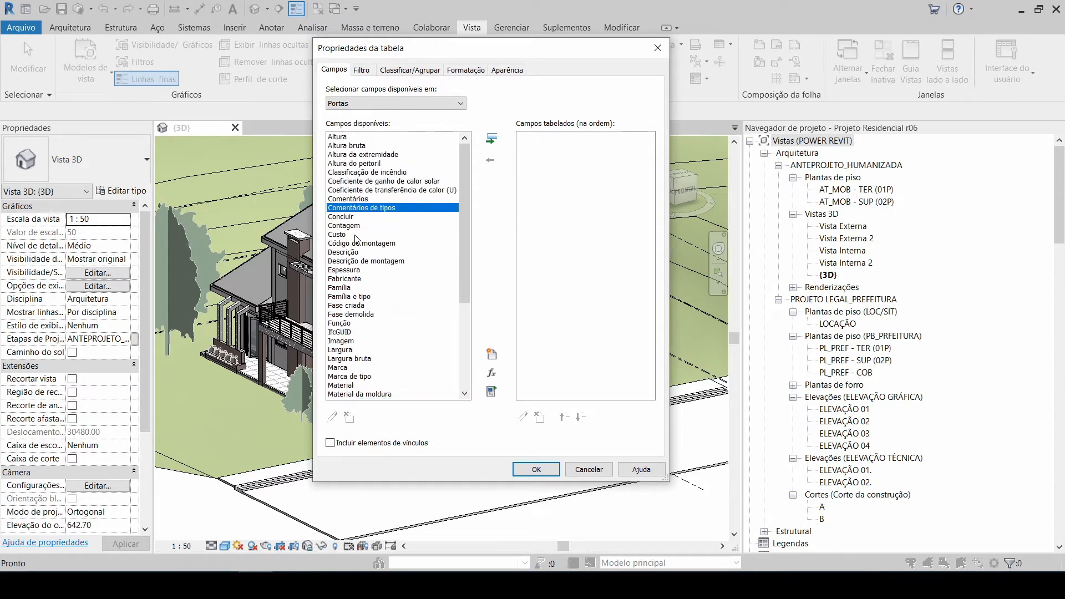
Step: Add the Marca de tipo field to the door schedule as its first field
scroll(358, 197, "down", 4)
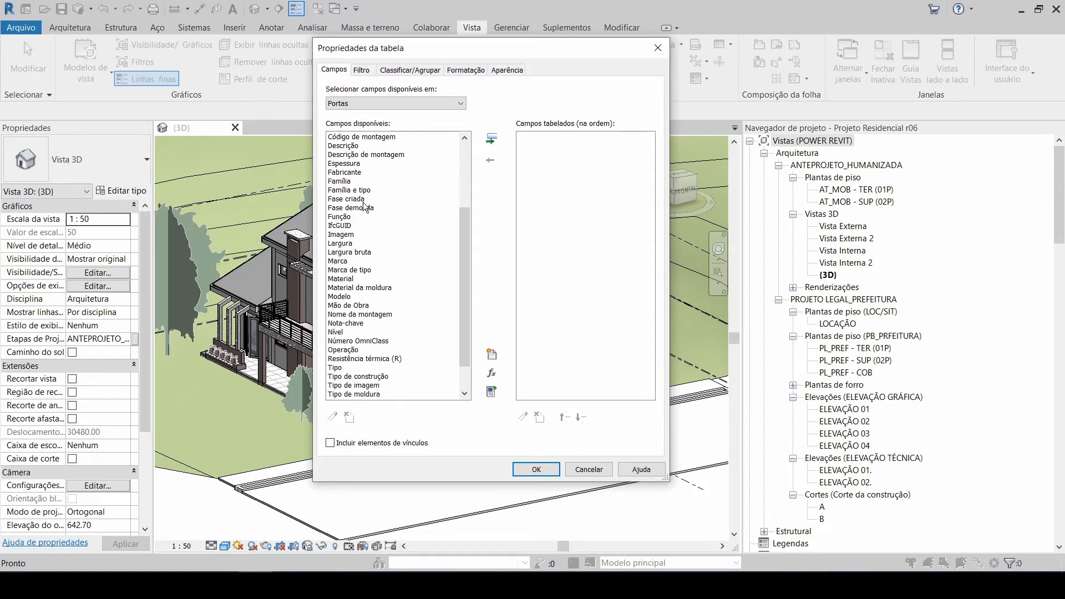
scroll(364, 208, "down", 1)
left_click(355, 321)
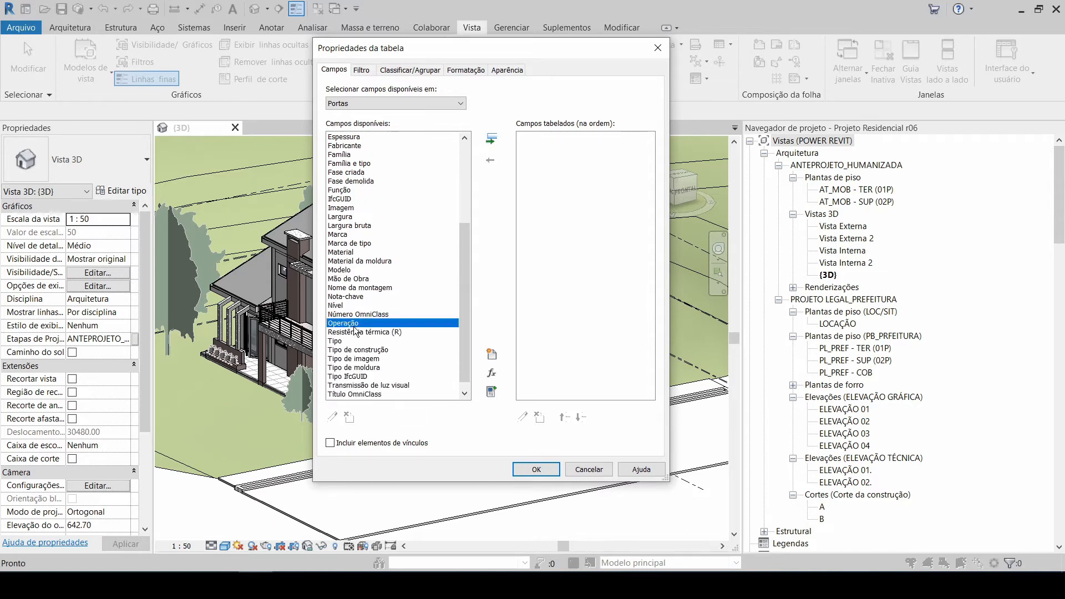
scroll(356, 331, "down", 1)
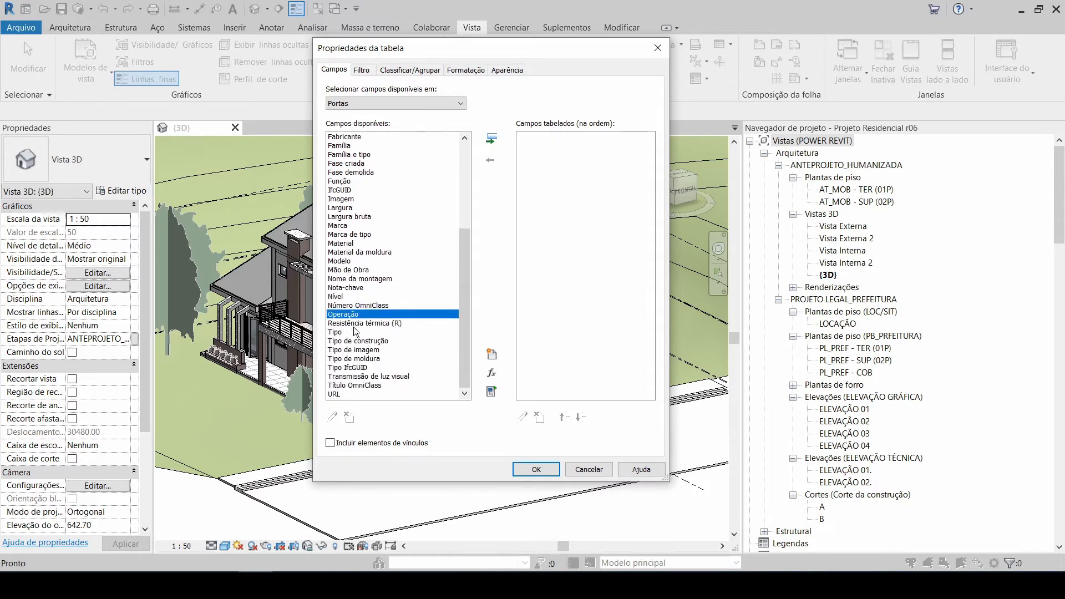
left_click(346, 235)
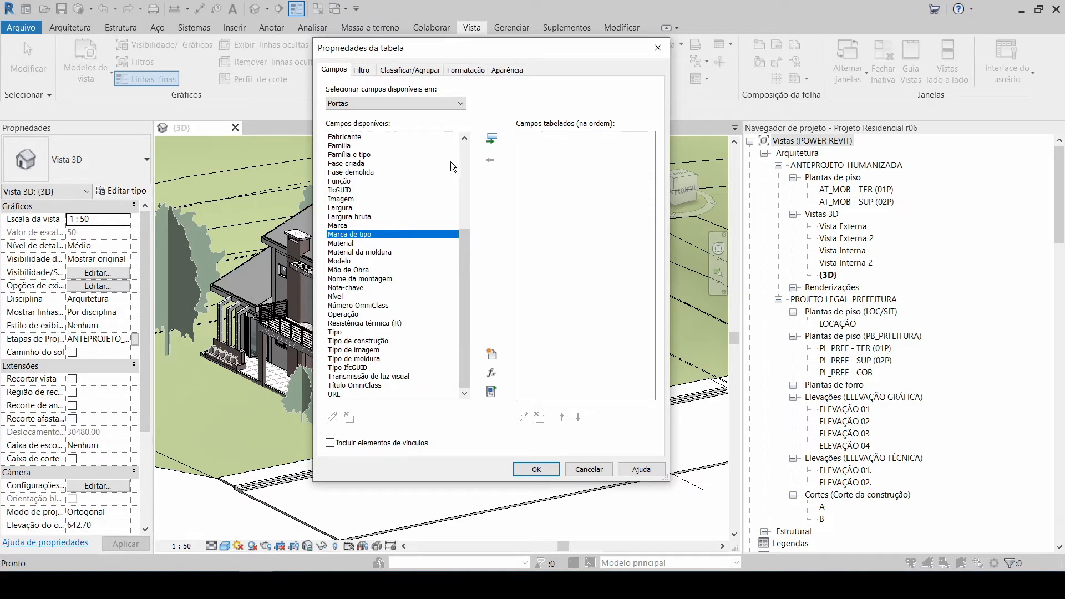
left_click(492, 142)
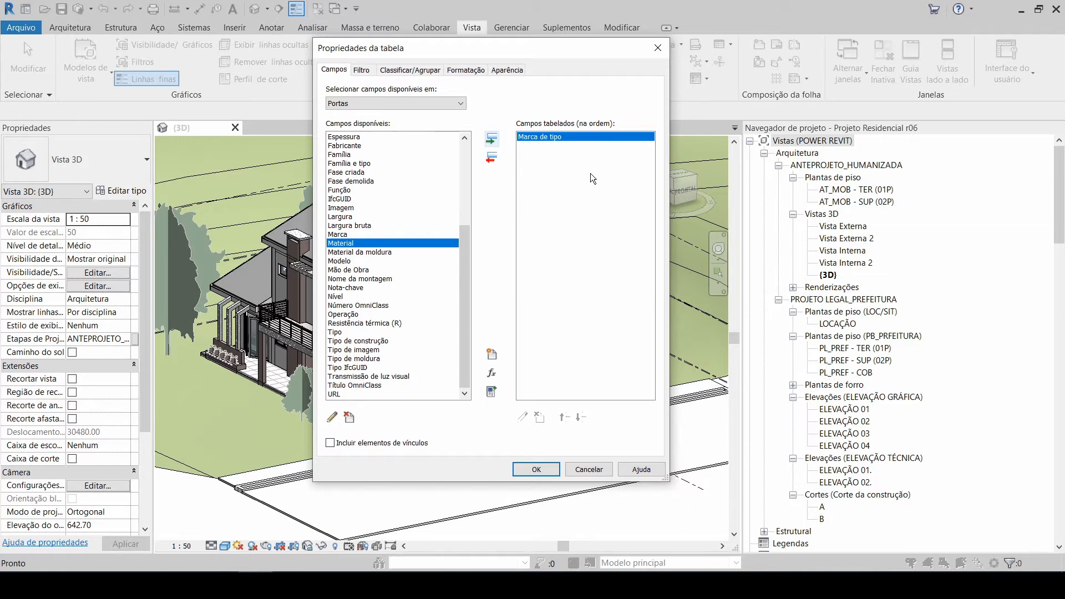
Step: Add the Largura field to the door schedule after Marca de tipo
left_click(364, 190)
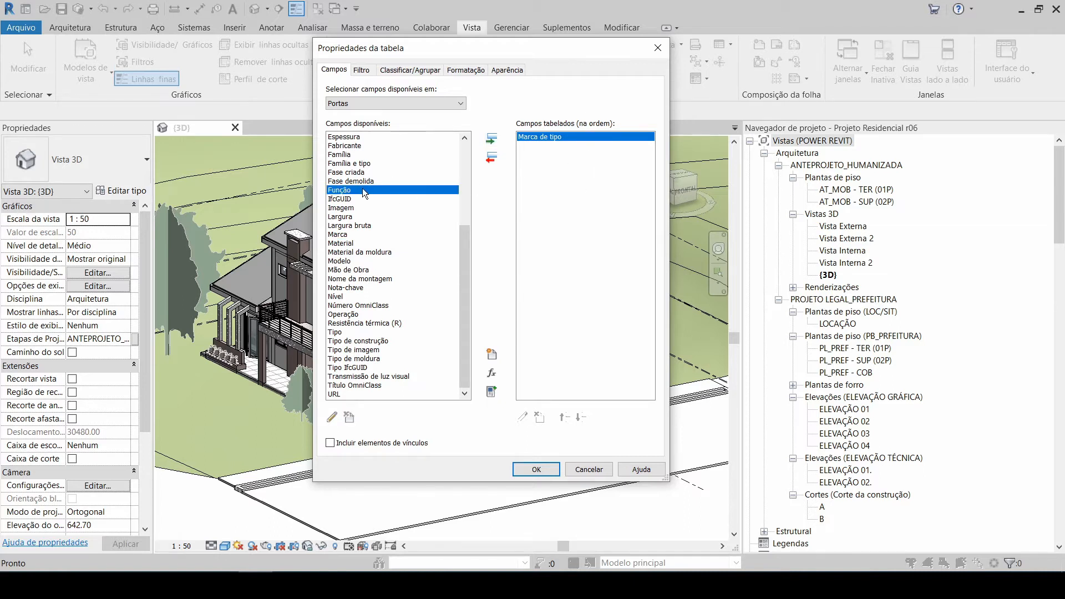
scroll(364, 190, "up", 2)
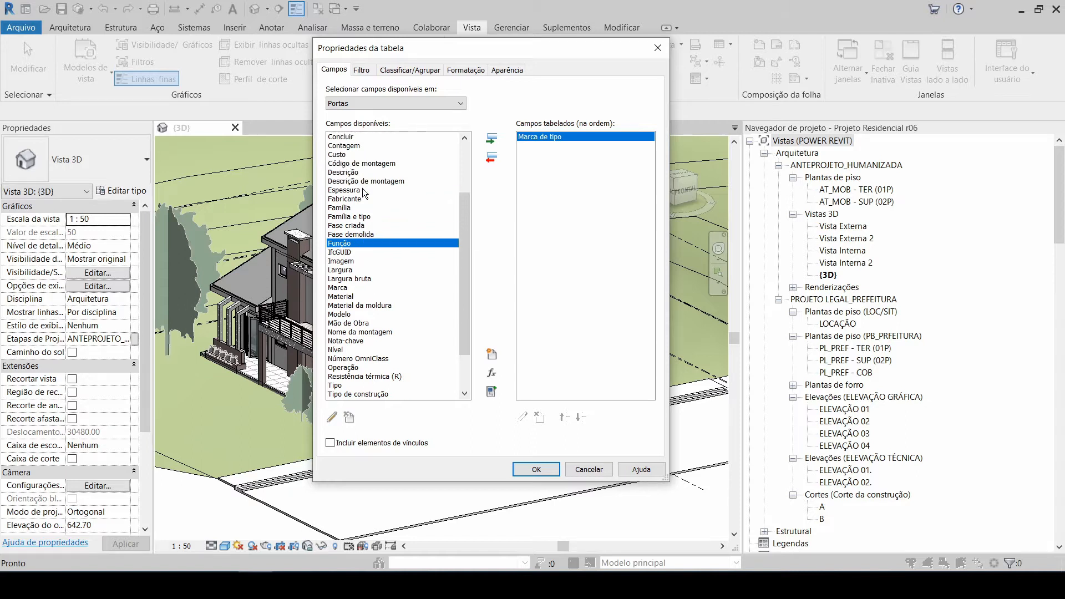
scroll(364, 192, "up", 3)
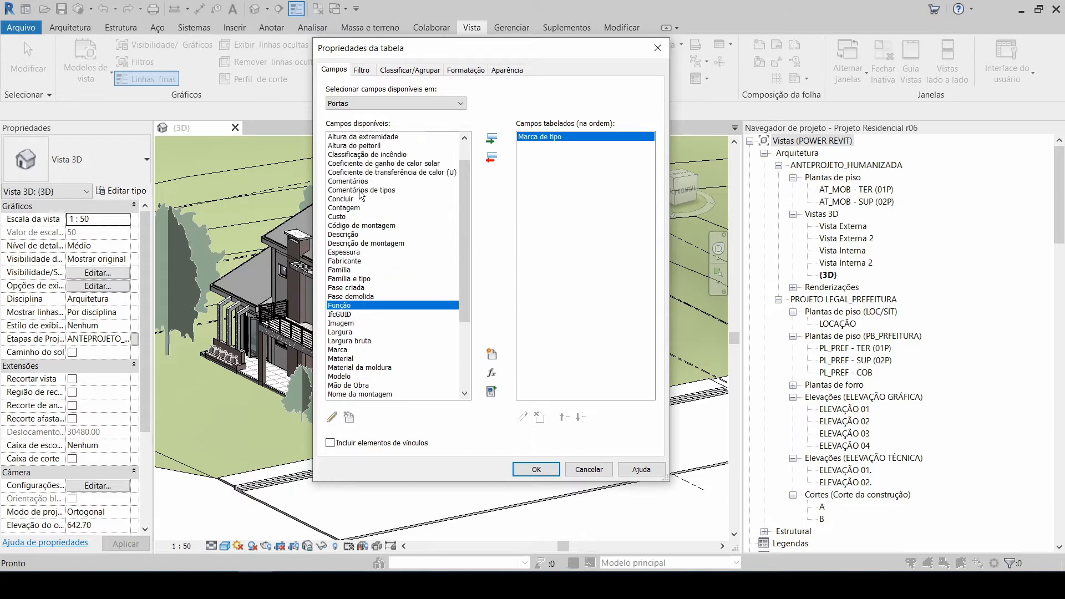
scroll(361, 194, "down", 5)
left_click(343, 235)
left_click(341, 218)
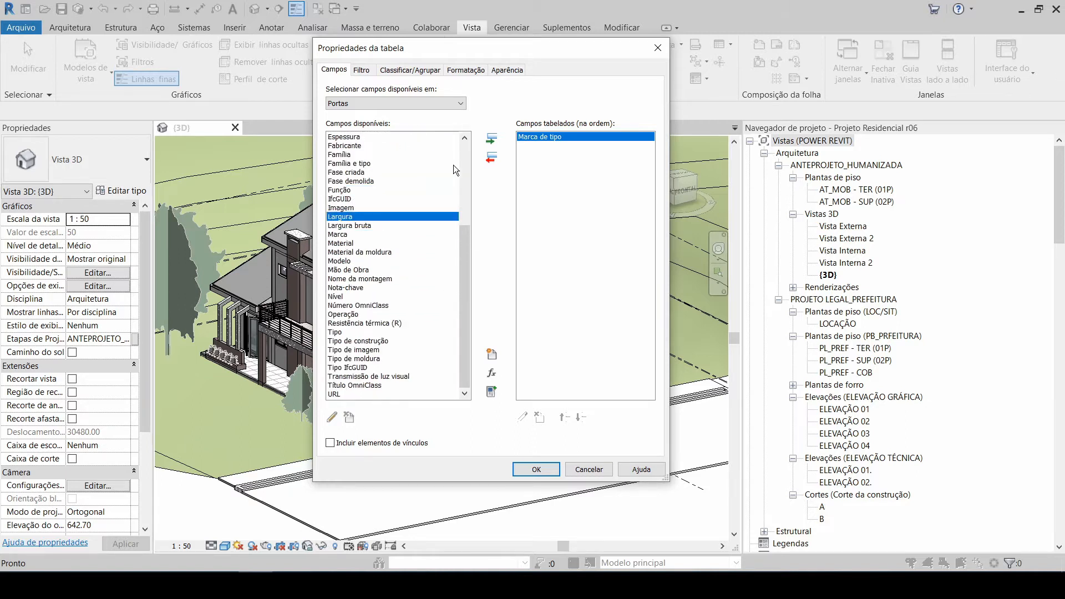
left_click(491, 138)
Step: Add the Altura and Contagem fields to the door schedule, in that order
scroll(359, 201, "up", 5)
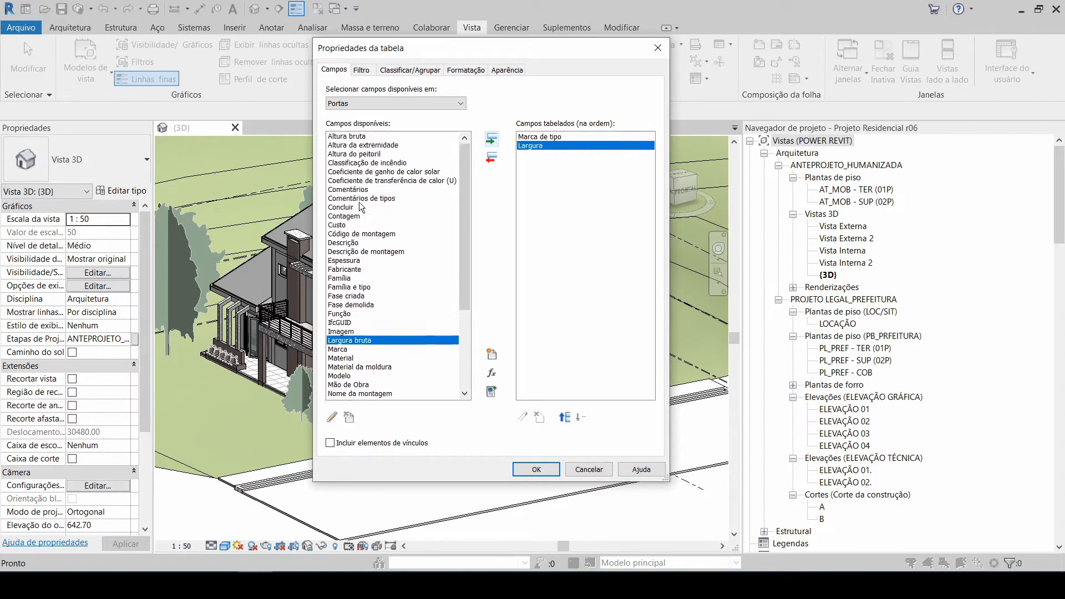
scroll(358, 202, "up", 1)
left_click(344, 136)
left_click(491, 139)
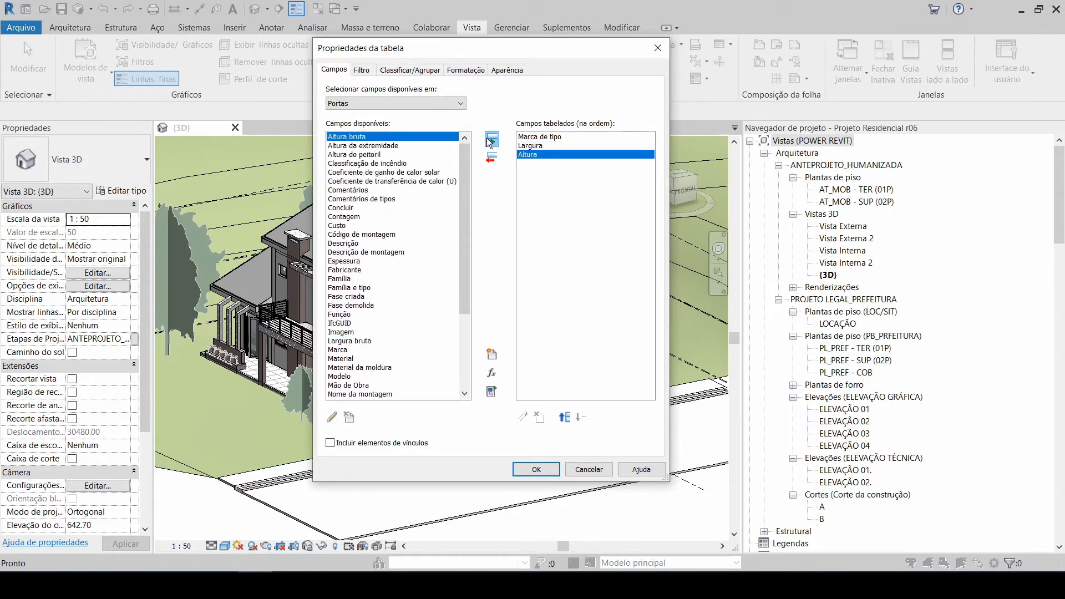
left_click_drag(466, 168, 466, 167)
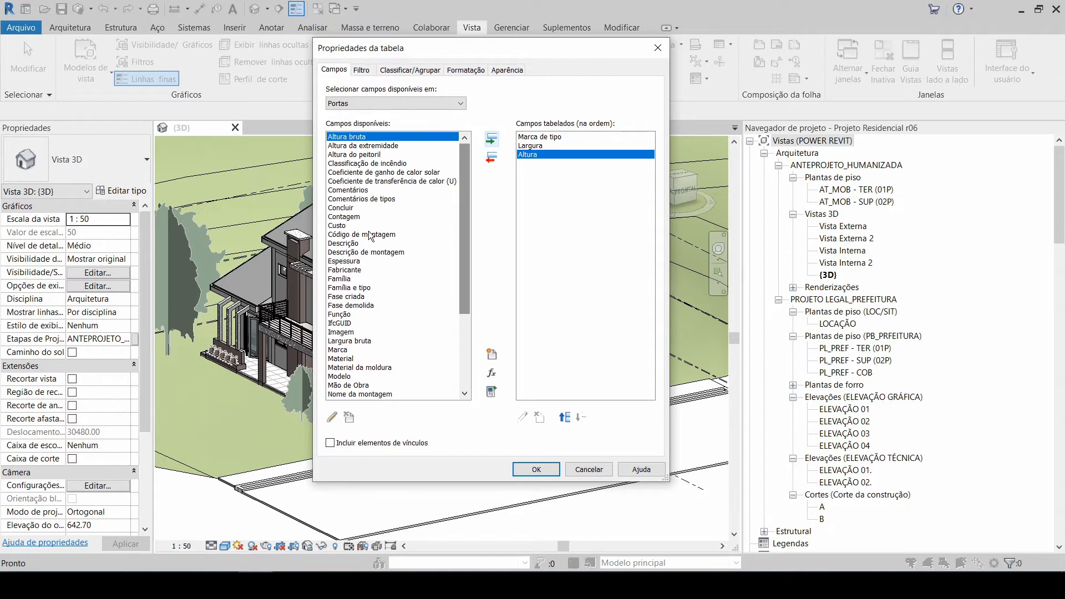
left_click(343, 217)
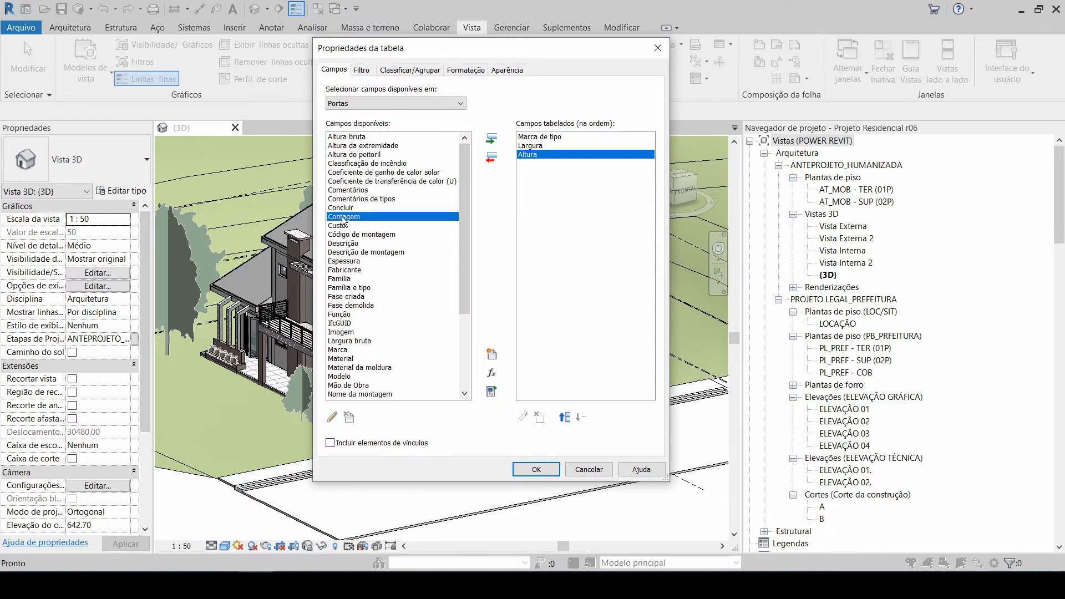
left_click(492, 140)
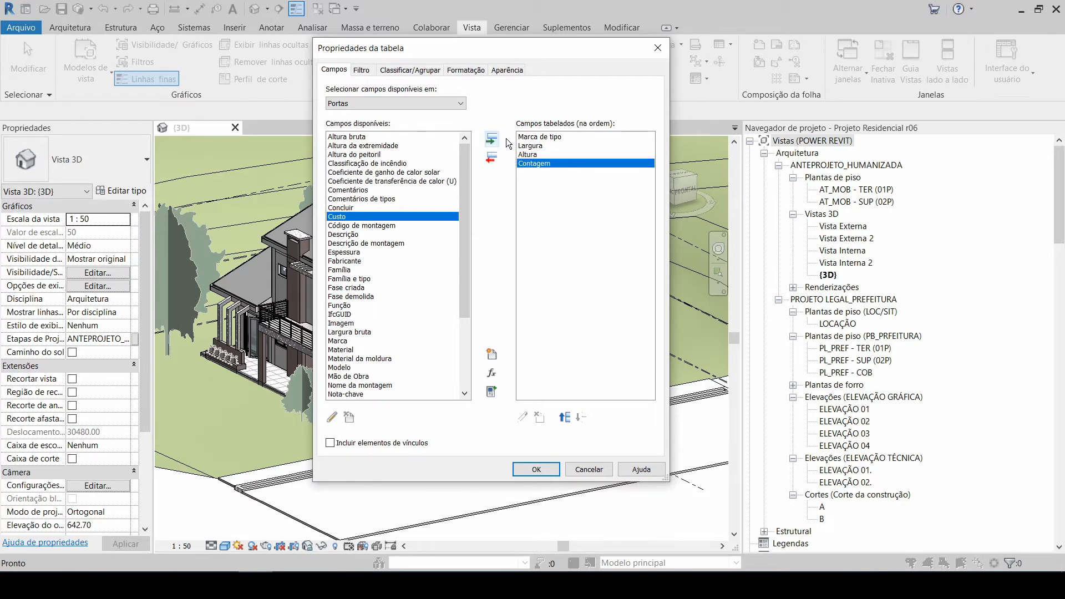
Step: Add the Descrição field to the door schedule after Contagem
scroll(413, 229, "down", 1)
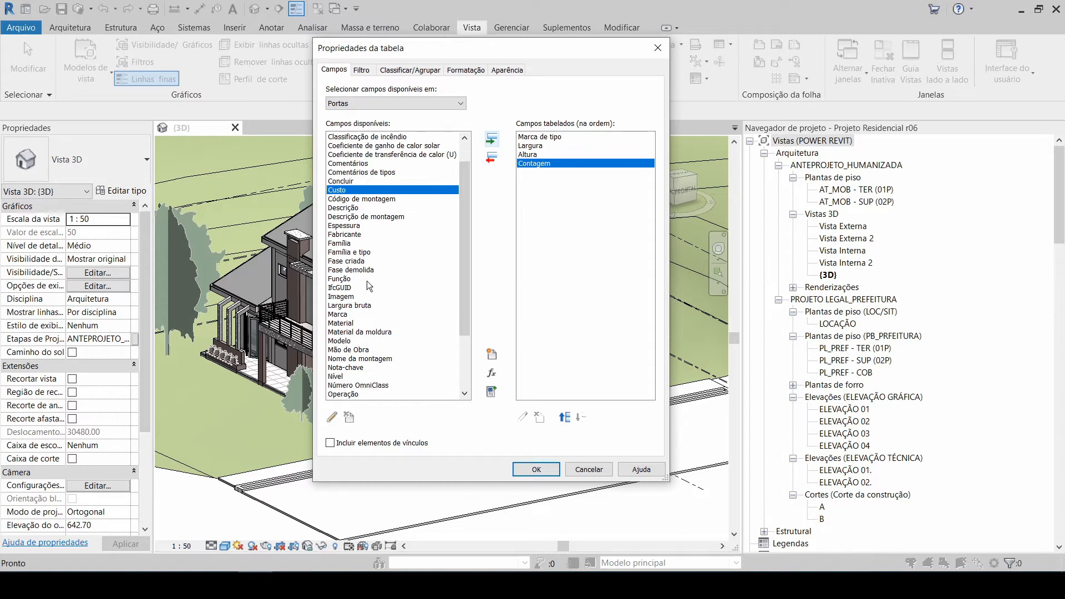
left_click(340, 271)
scroll(340, 276, "down", 3)
key("d")
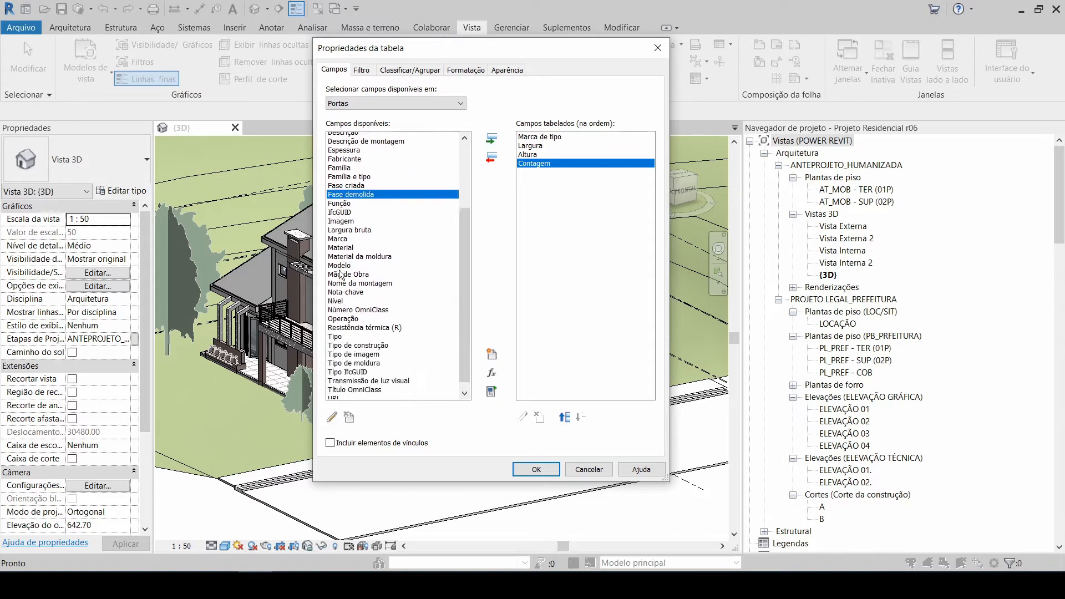
left_click(491, 139)
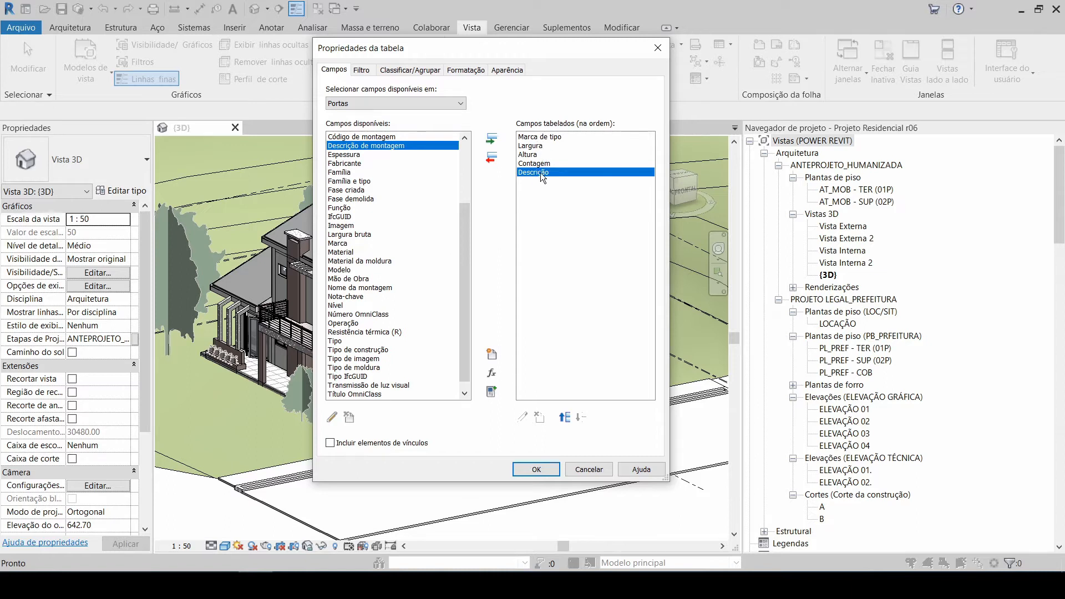
Step: Move the Contagem field up to second place and back down below Altura, twice
left_click(535, 146)
left_click(533, 164)
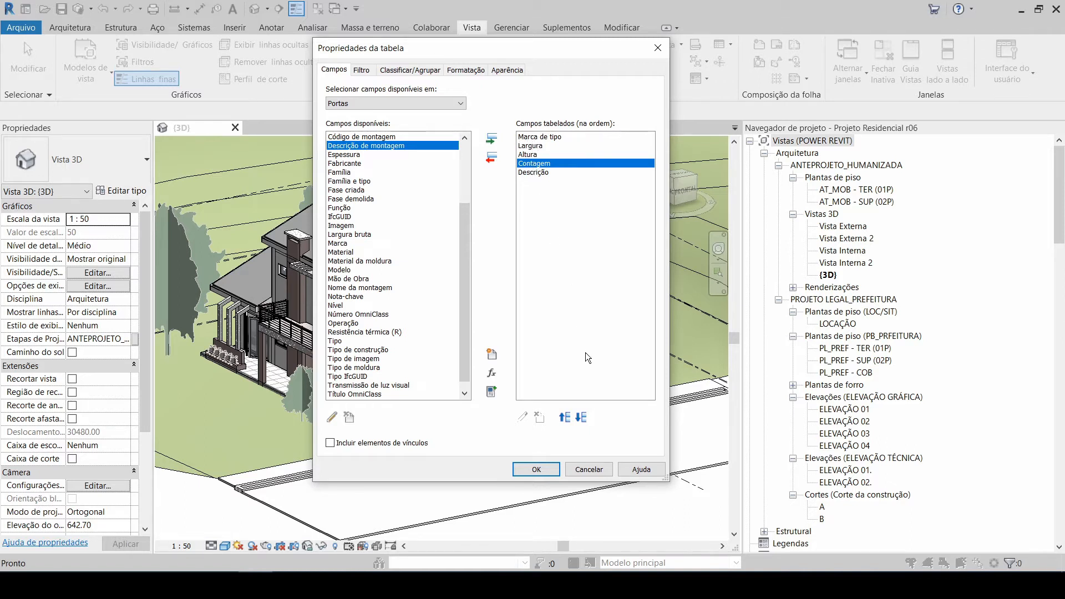
left_click(565, 417)
left_click(565, 416)
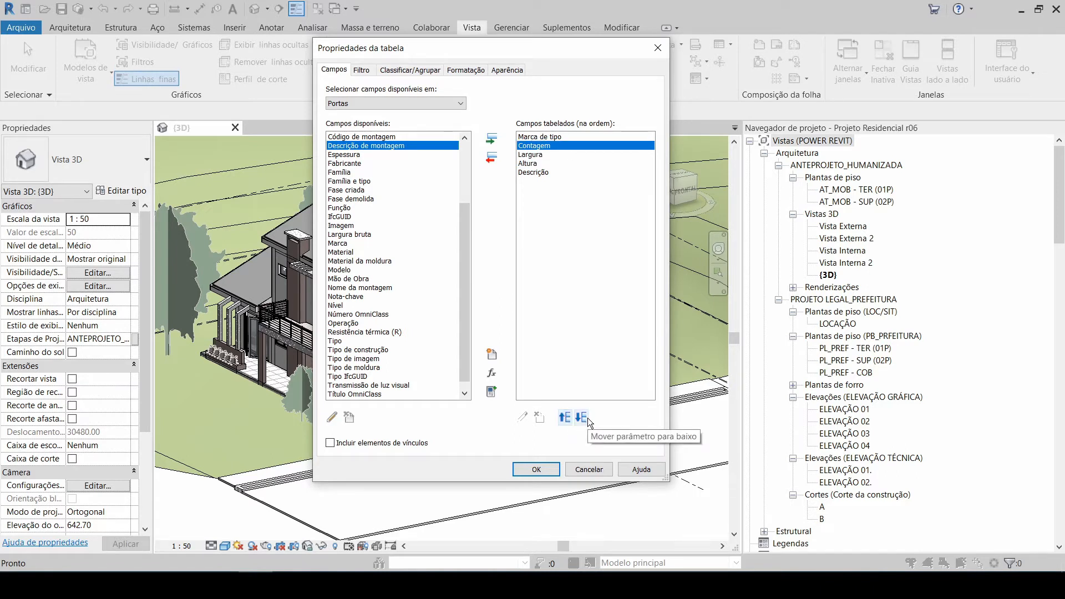
left_click(581, 417)
left_click(581, 417)
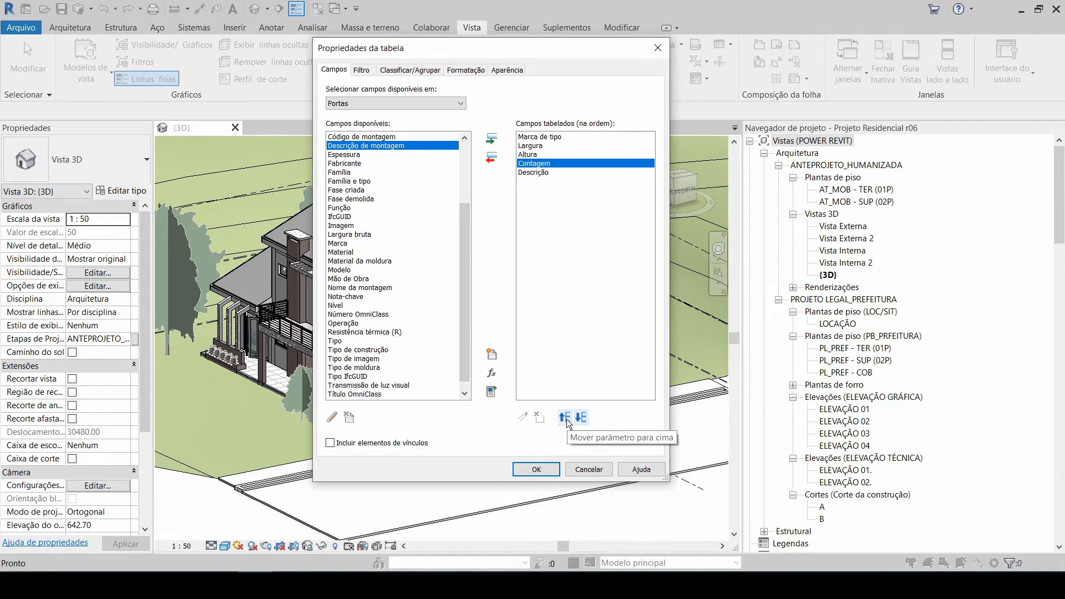
left_click(565, 417)
left_click(565, 417)
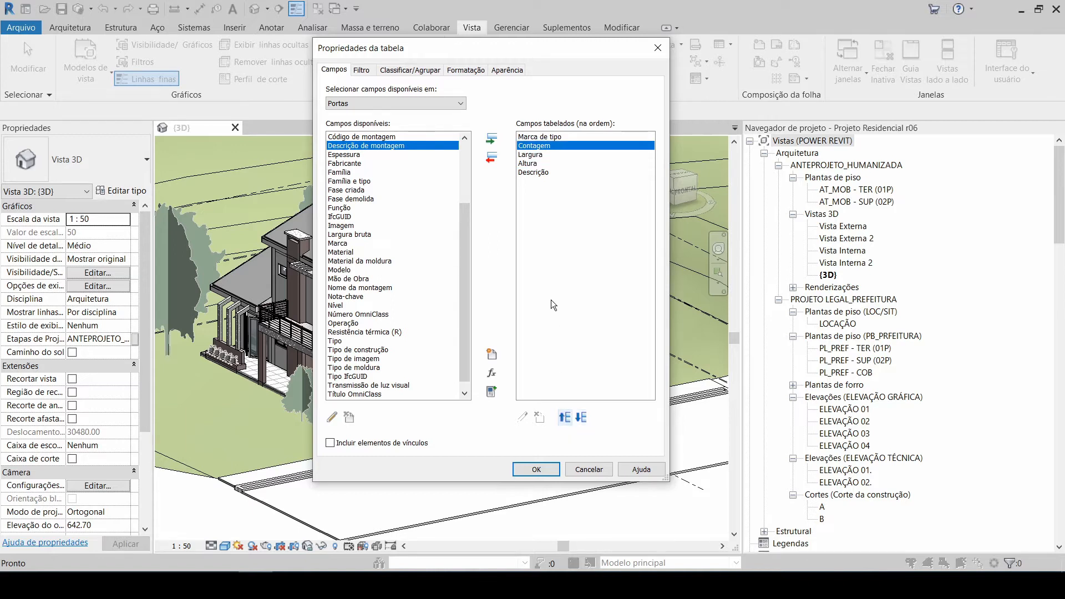
left_click(580, 417)
left_click(580, 417)
Step: Go through the order of the scheduled fields, generate the door schedule, and widen its Descrição column
left_click(523, 140)
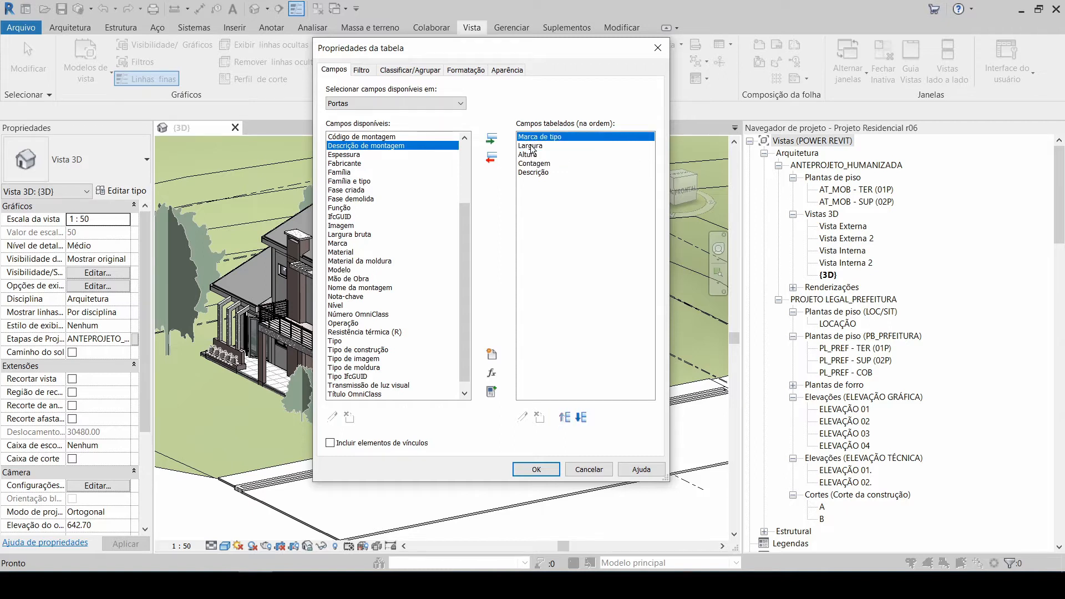
left_click(531, 146)
left_click(535, 155)
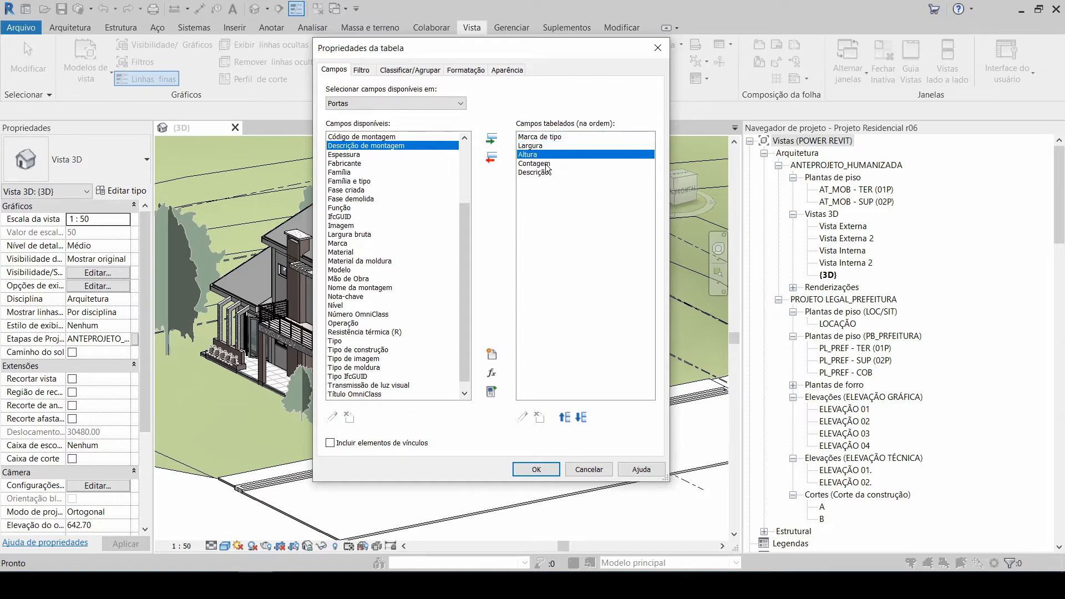
left_click(541, 164)
left_click(540, 172)
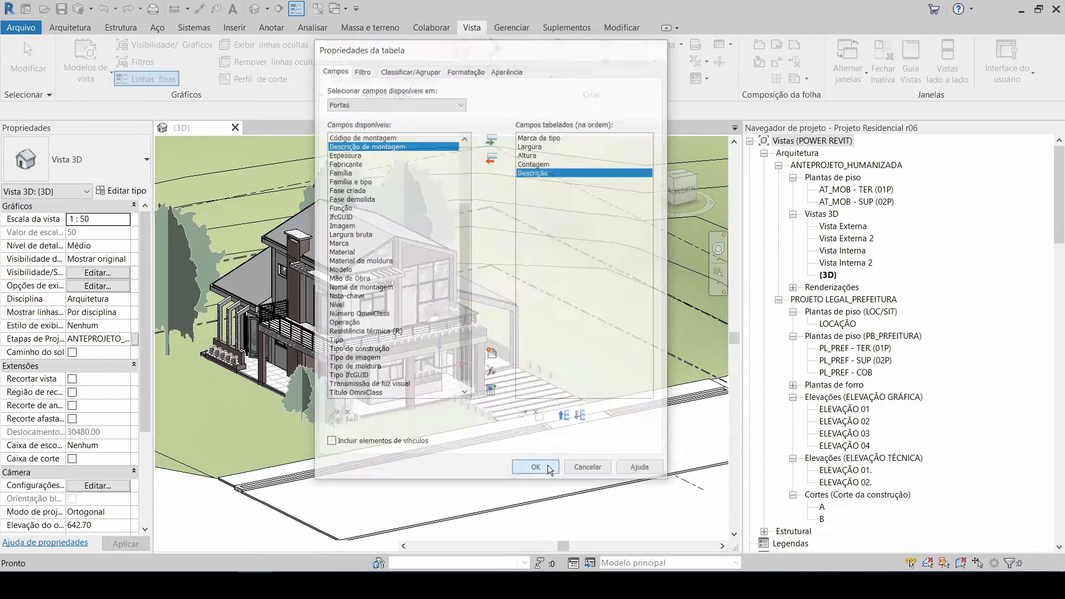
left_click(546, 469)
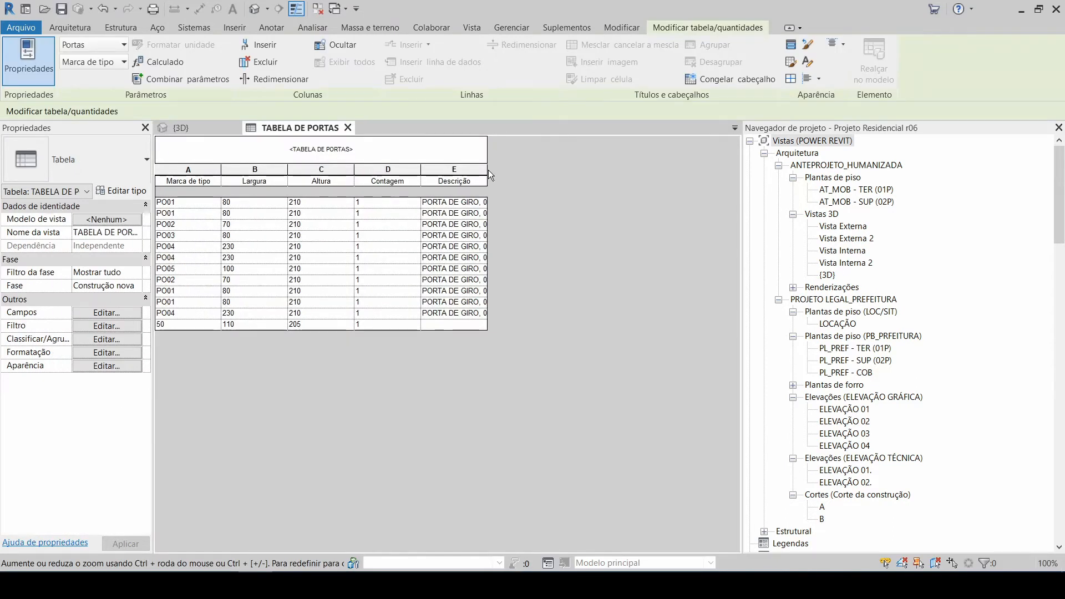
left_click_drag(489, 171, 723, 175)
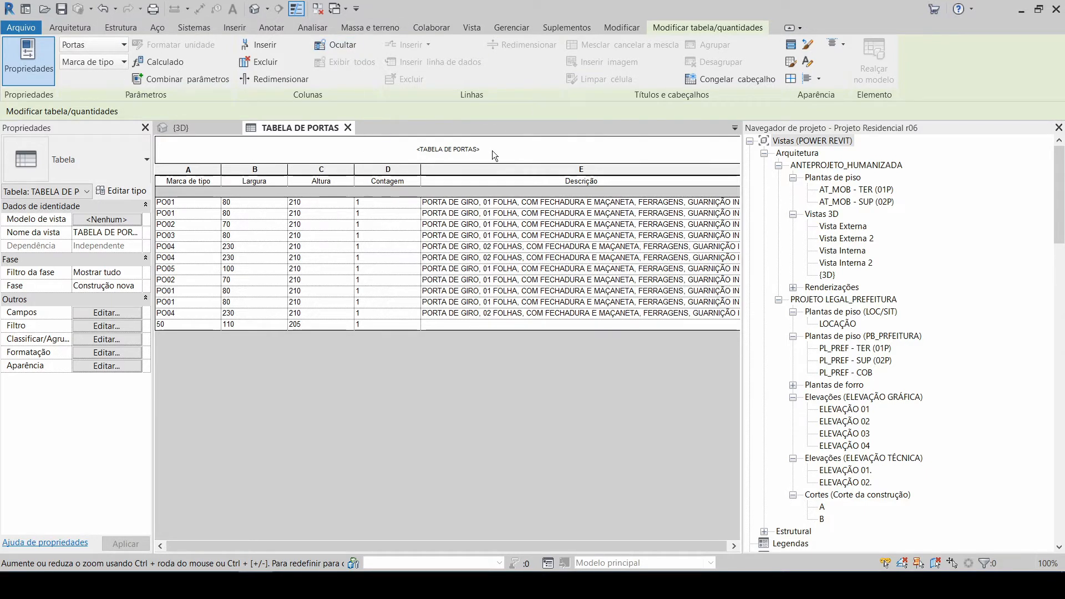
Step: Reduce the height of the schedule's title row
left_click(551, 154)
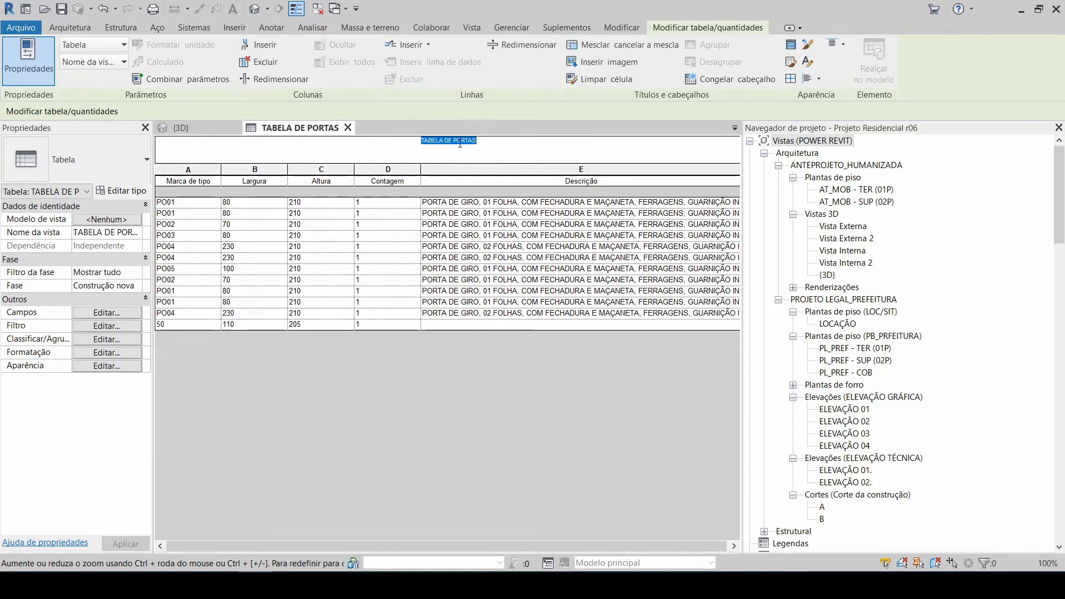
left_click(515, 150)
left_click_drag(515, 150, 409, 144)
left_click(522, 45)
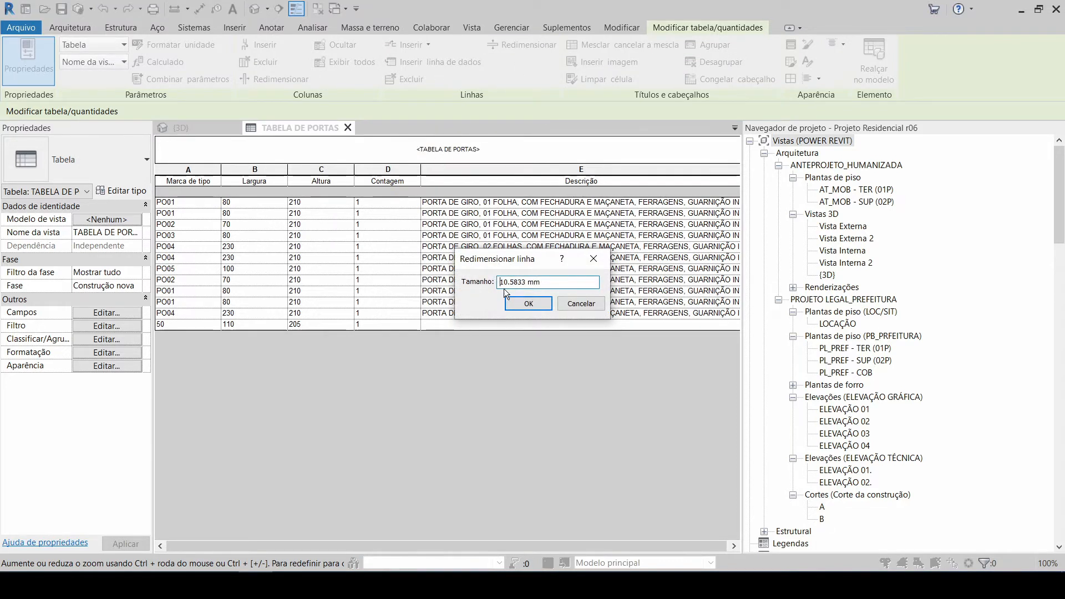
left_click_drag(560, 282, 481, 277)
left_click(528, 304)
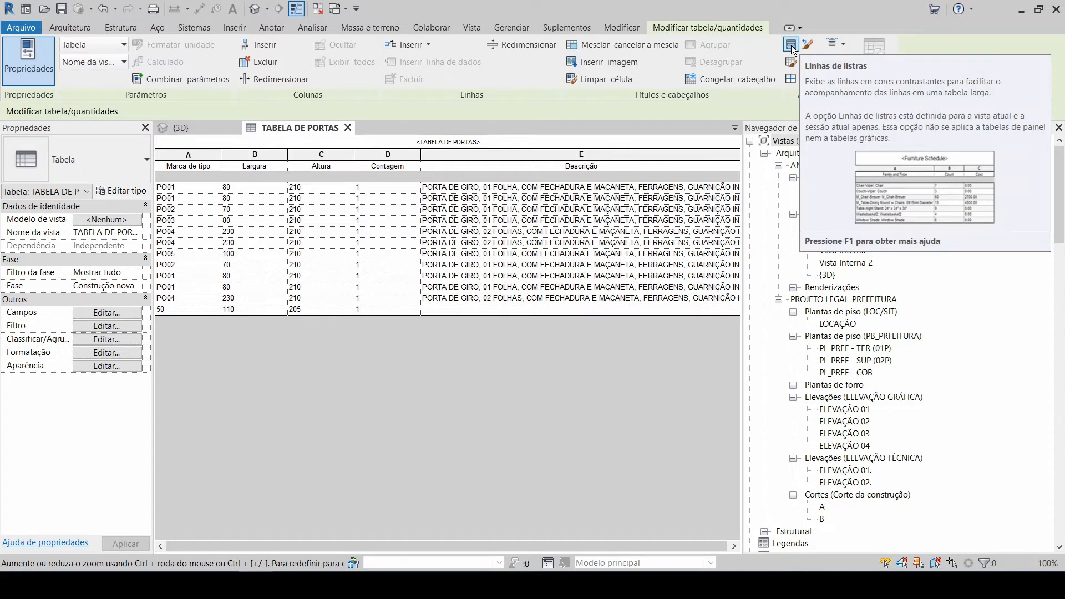
Step: Shade the schedule's title row grey (RGB 198-198-198) and accept the Linhas finas style for its borders
left_click(790, 45)
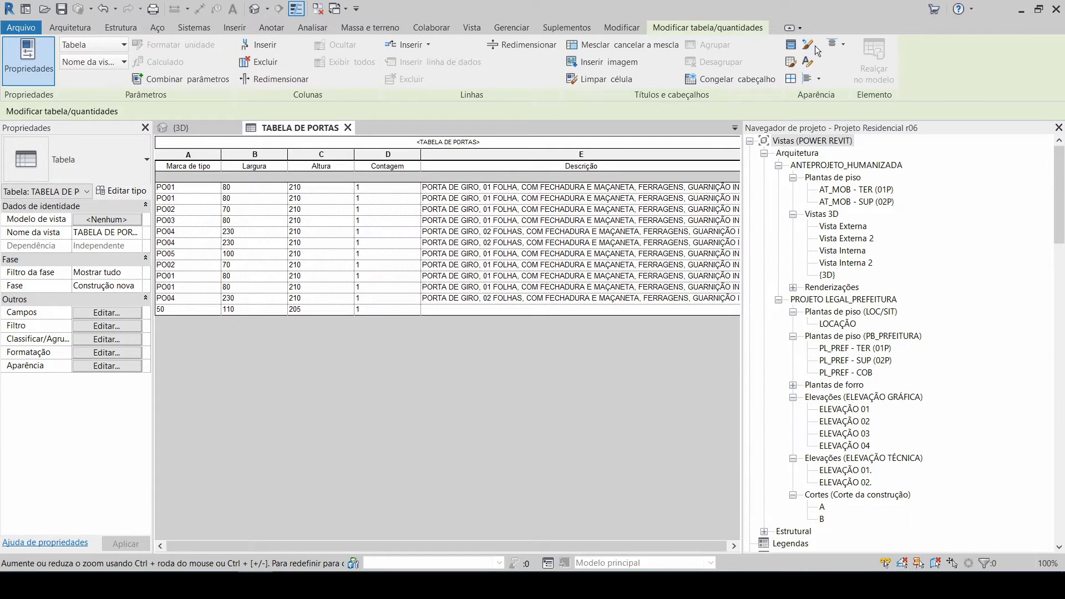
left_click(791, 62)
left_click_drag(583, 163, 601, 188)
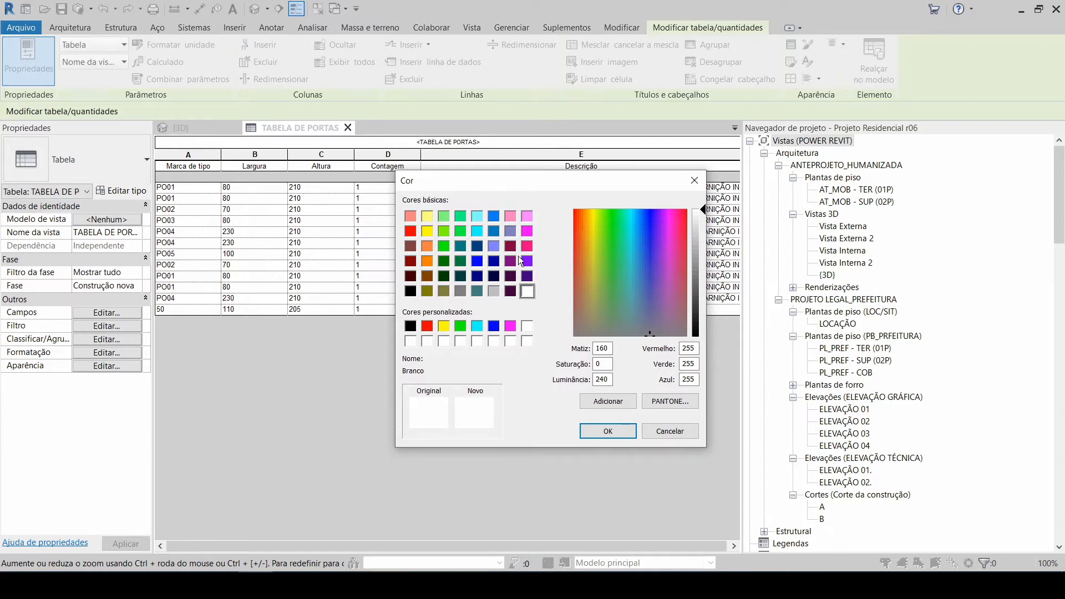
left_click(694, 241)
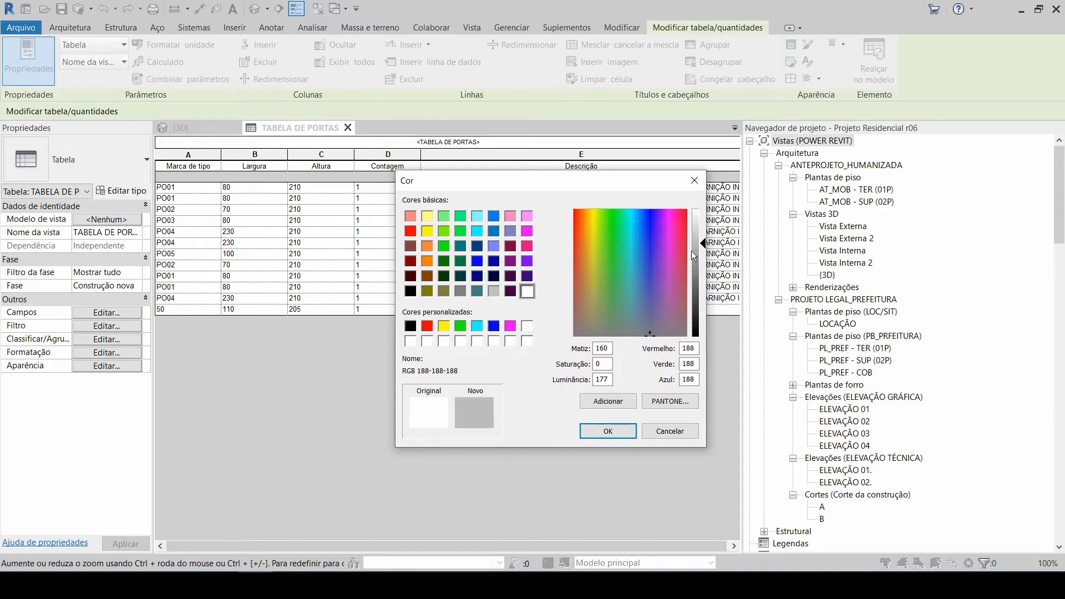
left_click_drag(702, 241, 699, 241)
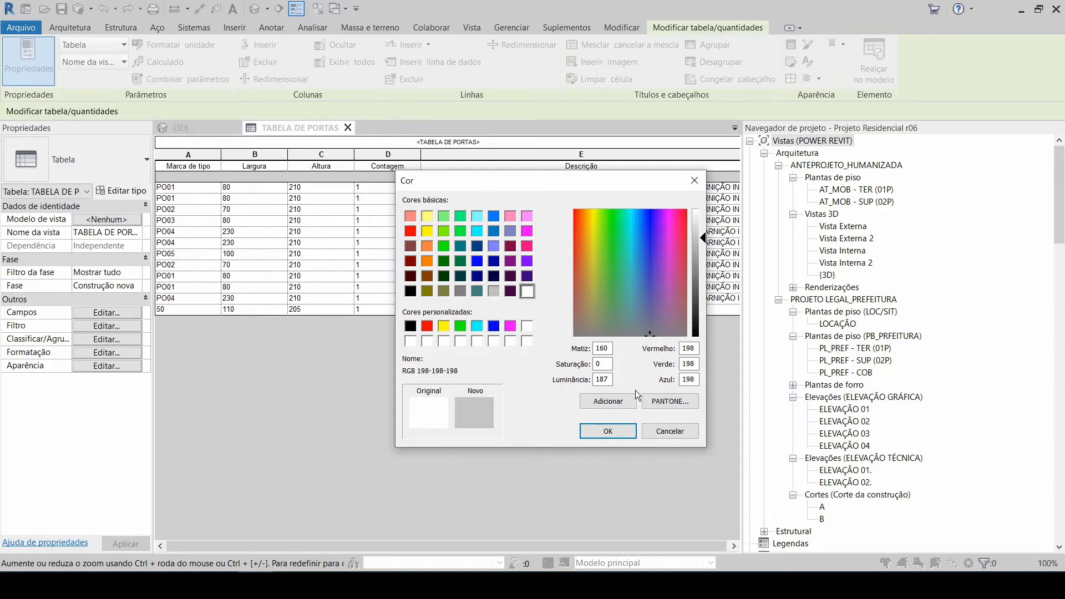
left_click(617, 432)
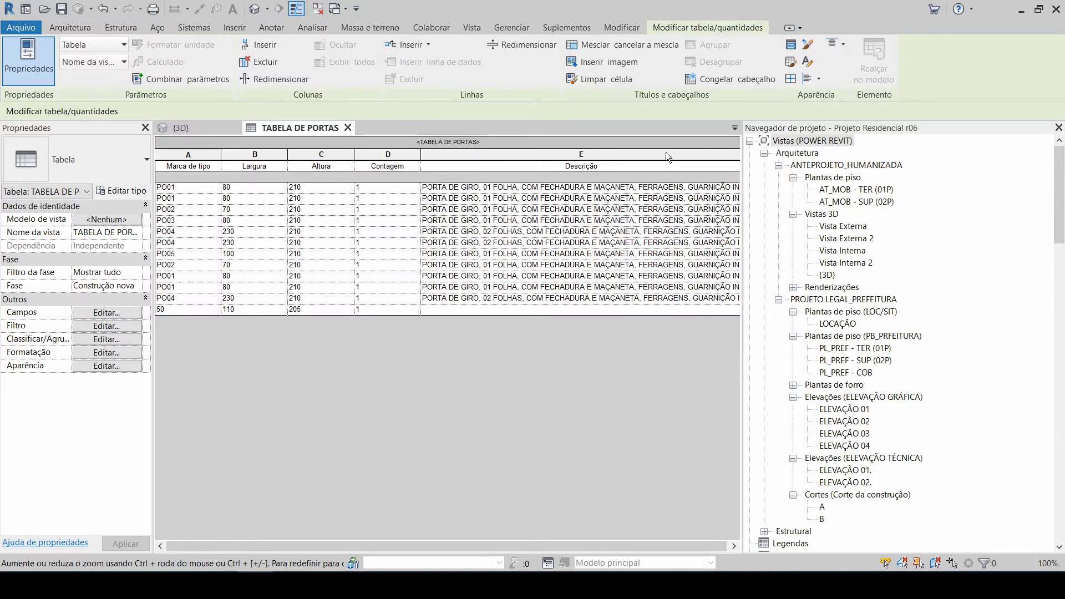
left_click(792, 79)
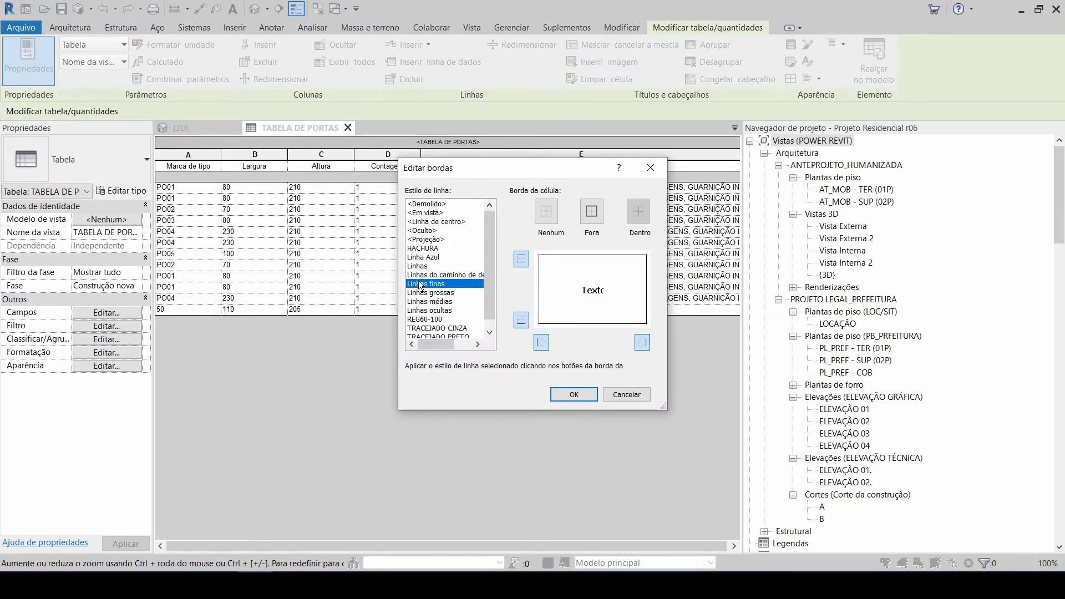
left_click(574, 394)
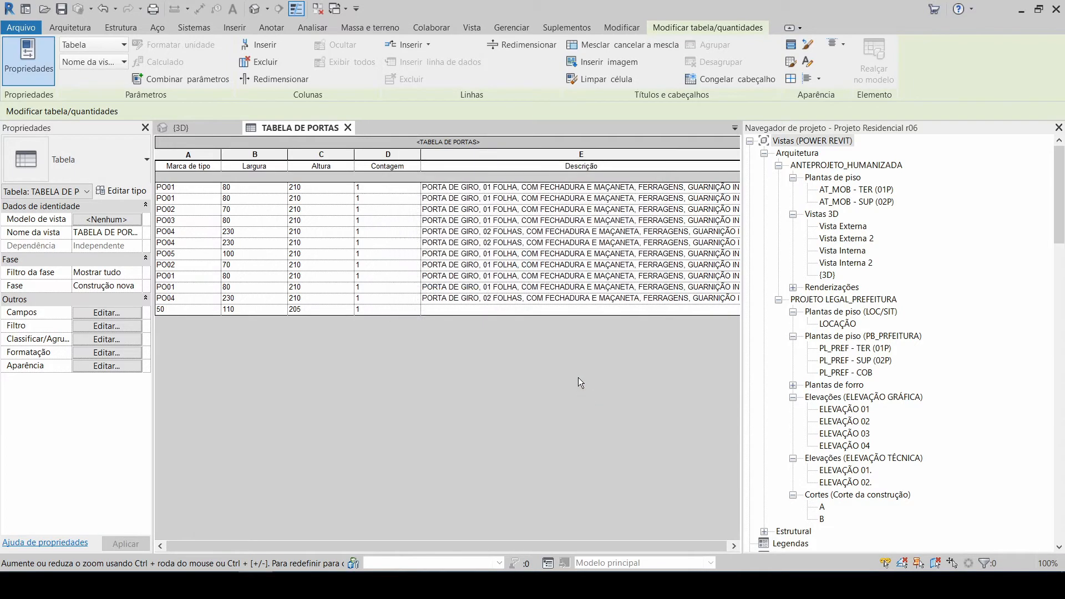
Step: Set the schedule title's font size to 2.0 mm, keeping the Arial font and black text
left_click(808, 63)
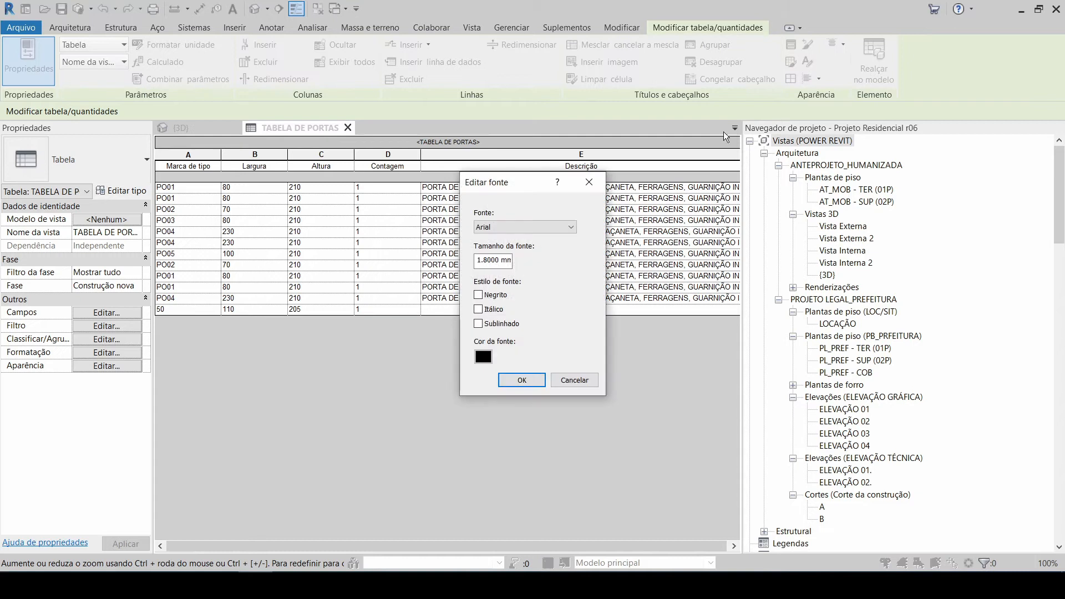
double_click(487, 260)
type("2,0")
left_click(528, 227)
left_click(619, 303)
left_click_drag(488, 262, 469, 260)
type("2.")
left_click(502, 225)
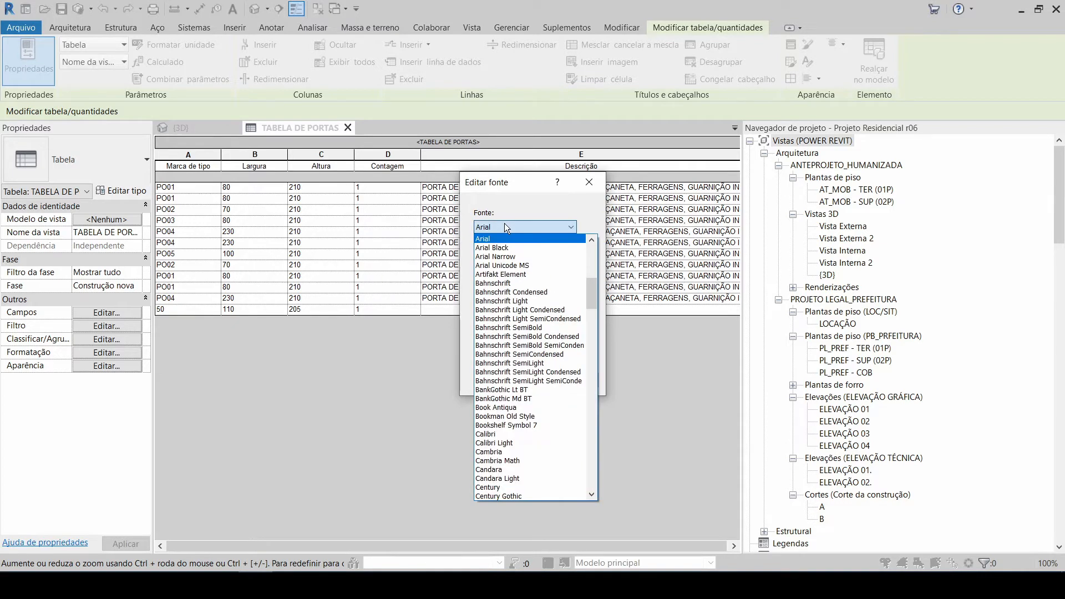
left_click(504, 223)
left_click(510, 258)
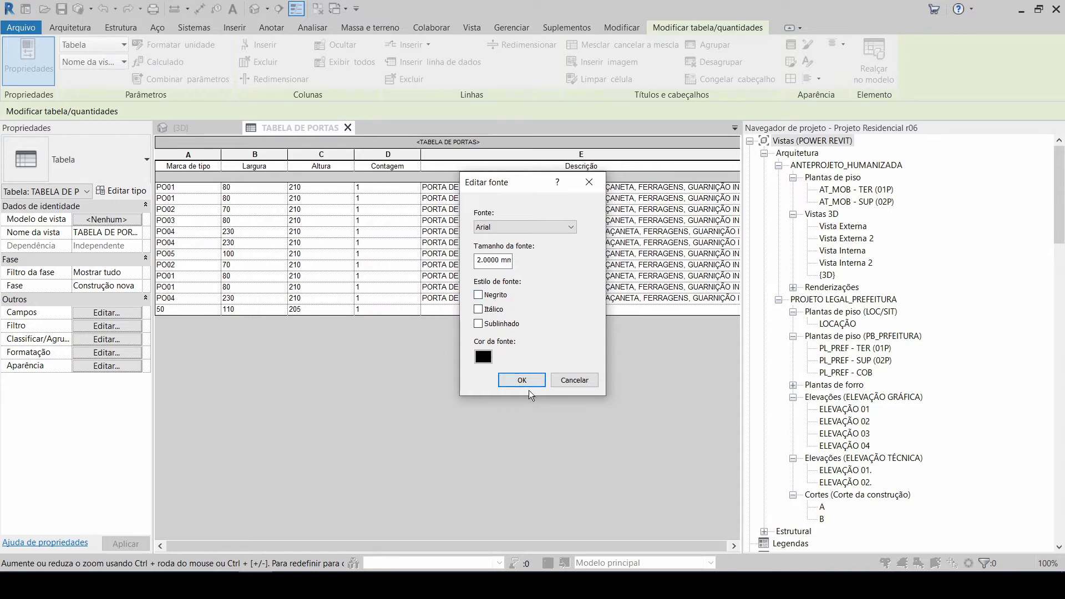
left_click(481, 357)
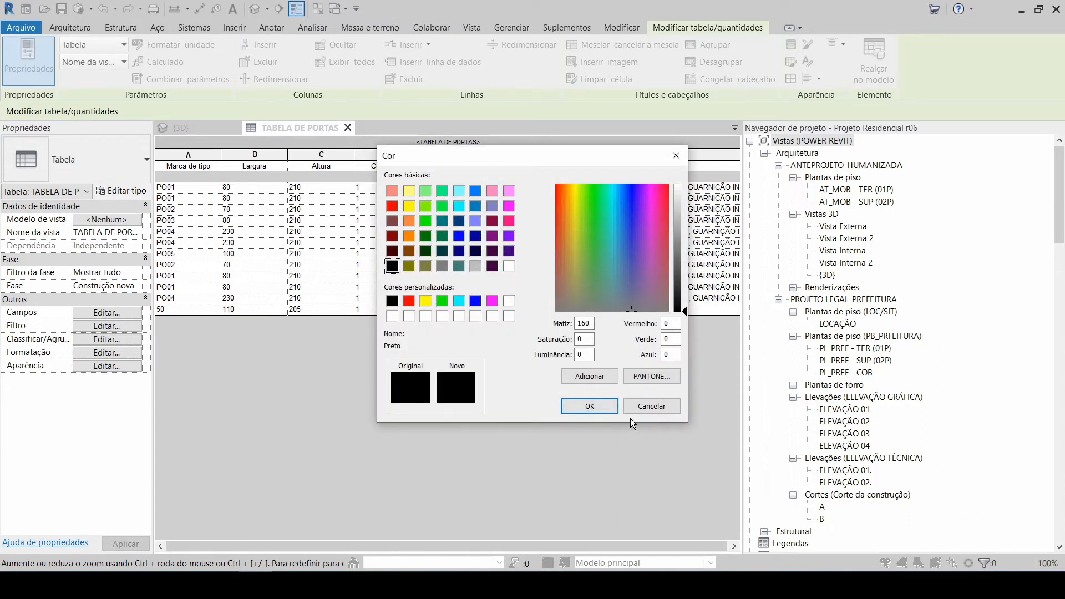
left_click(614, 407)
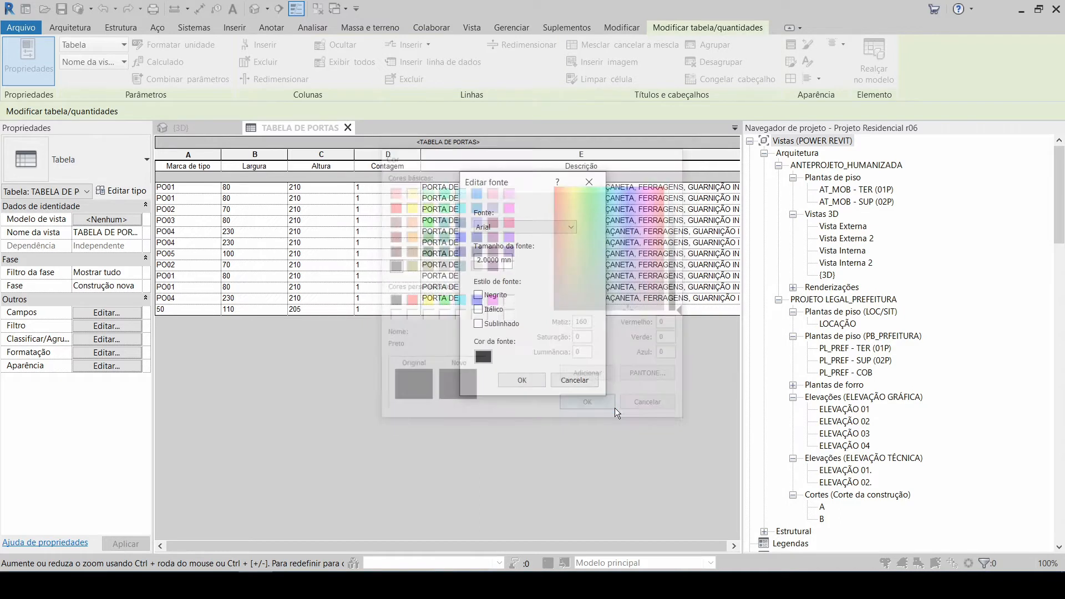
left_click(522, 380)
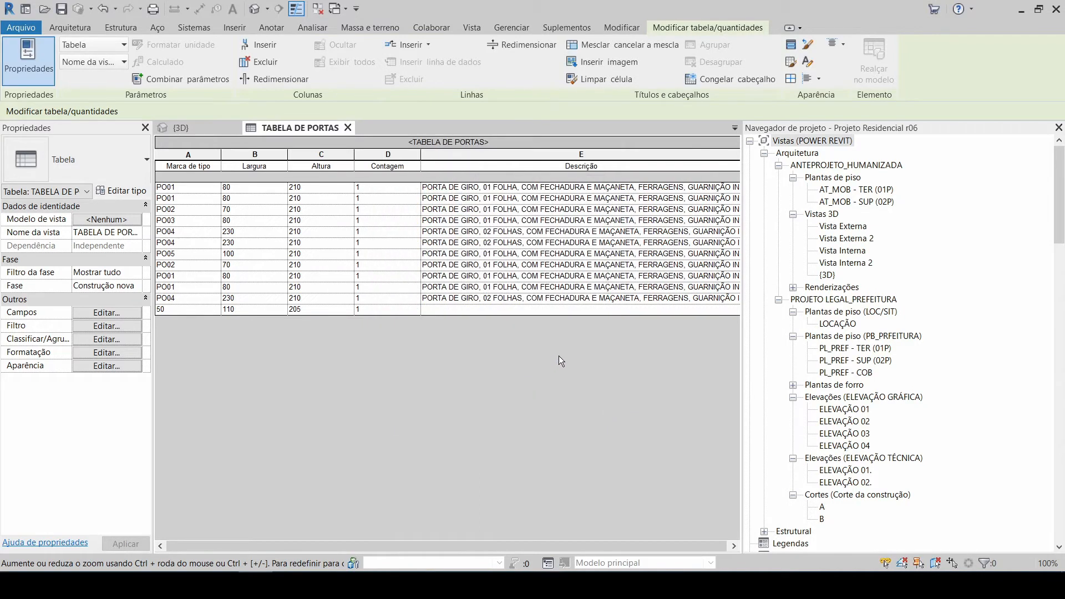
Step: Try left alignment on the schedule title, restore its centre alignment, and look at the vertical alignment options
left_click(817, 81)
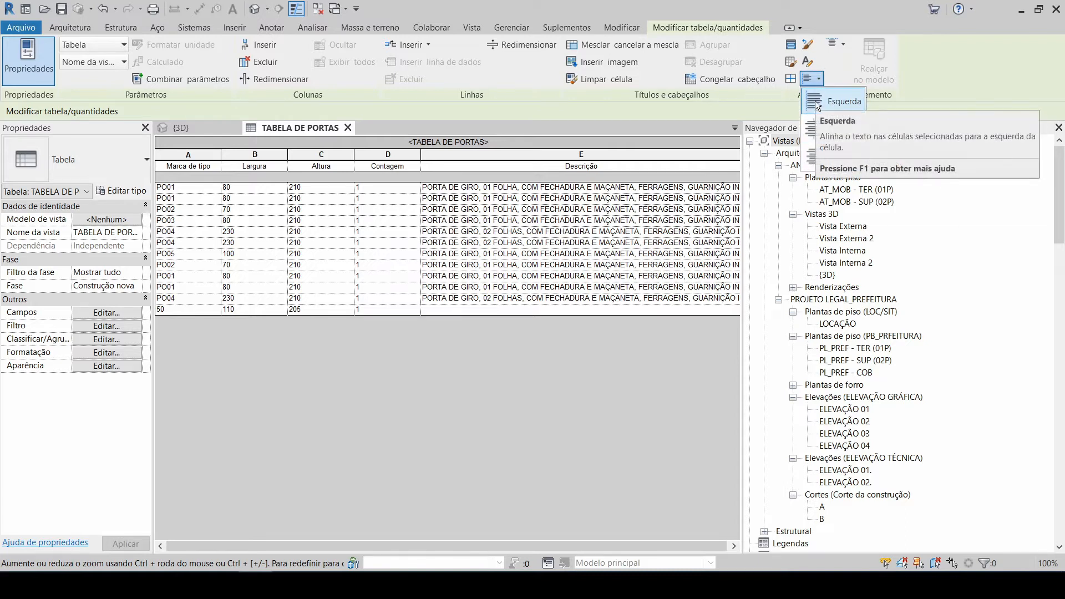
left_click(839, 102)
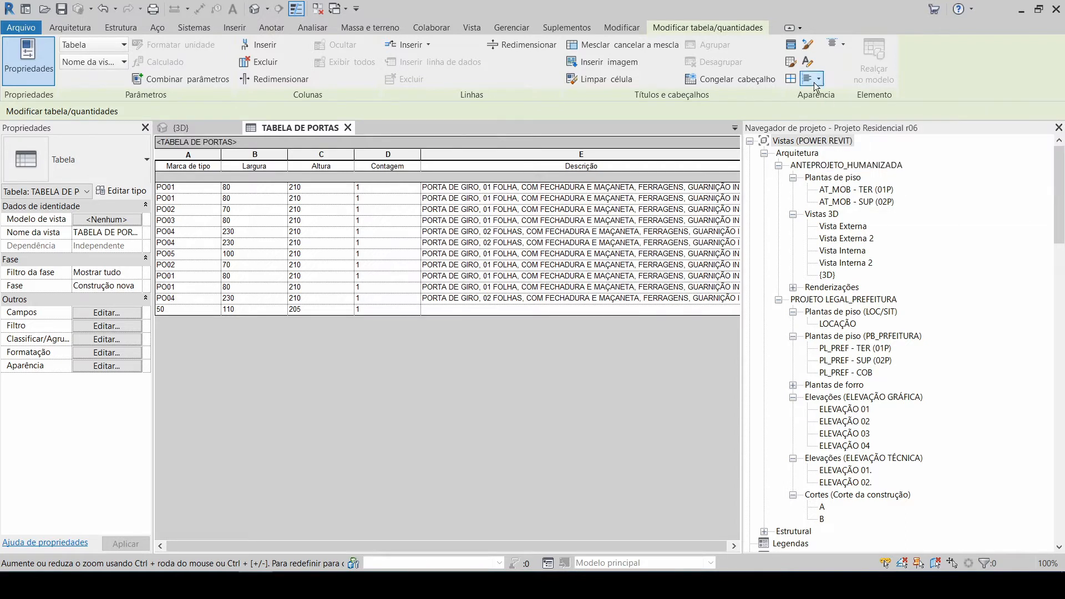
left_click(817, 81)
left_click(825, 129)
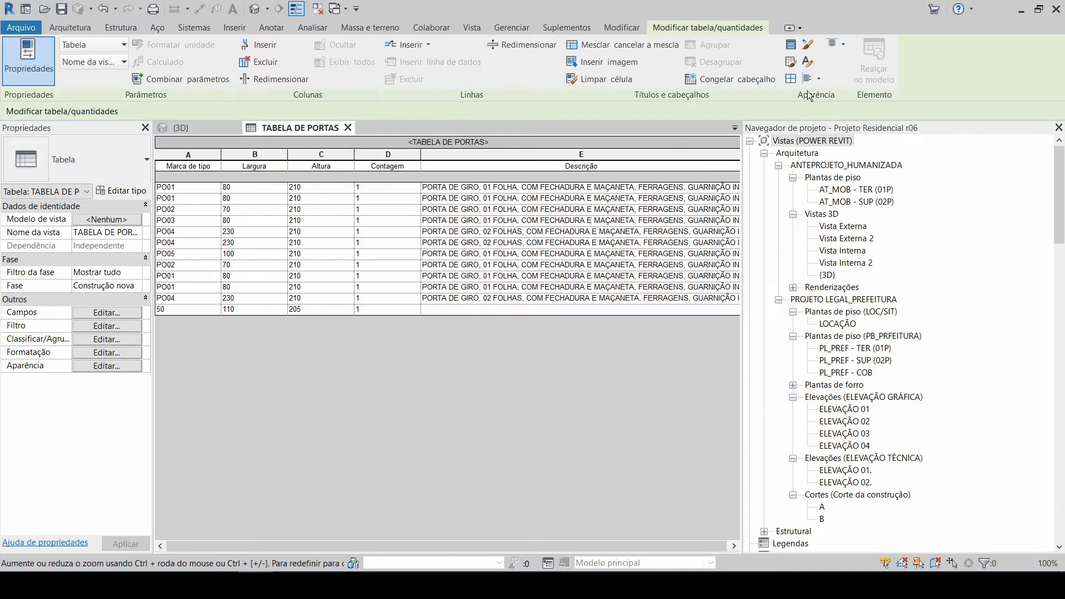
left_click(843, 48)
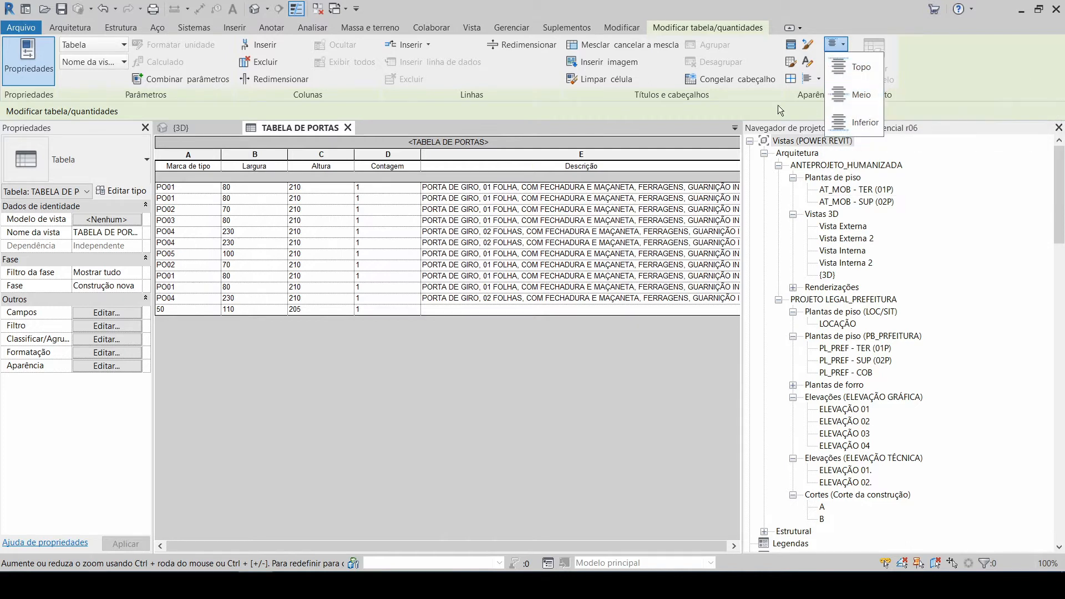
left_click(702, 114)
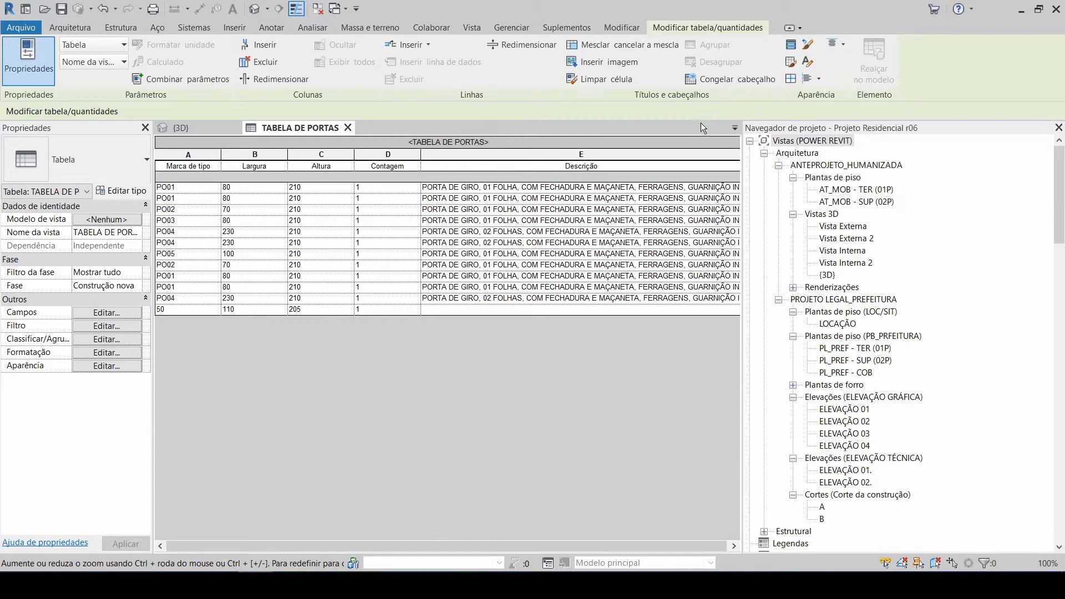
Step: Examine the type mark, width and count in the second PO01 door row
left_click(537, 209)
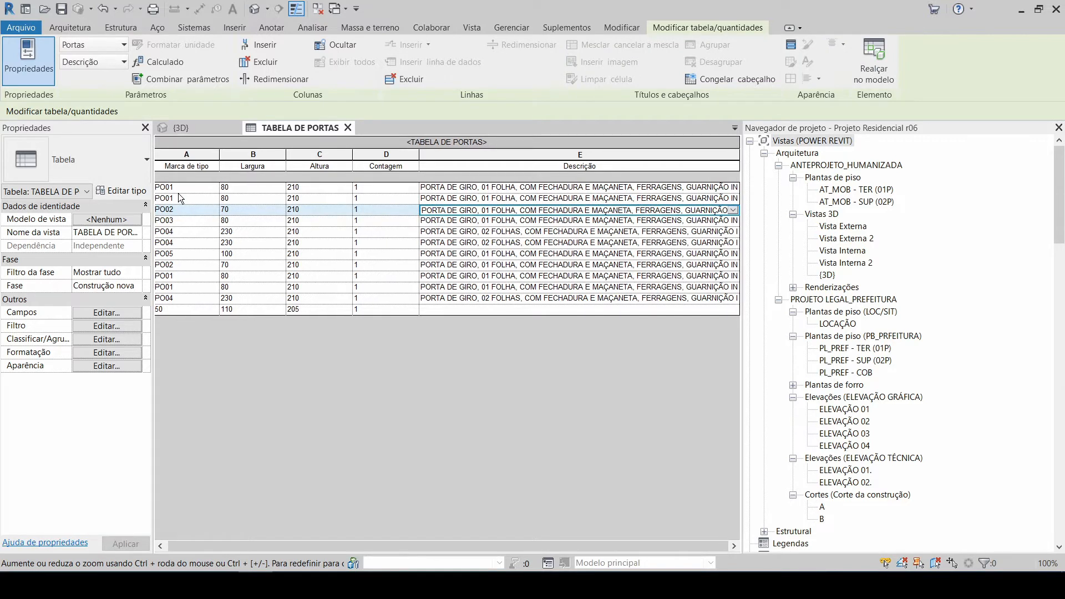
left_click_drag(181, 200, 256, 193)
left_click(370, 198)
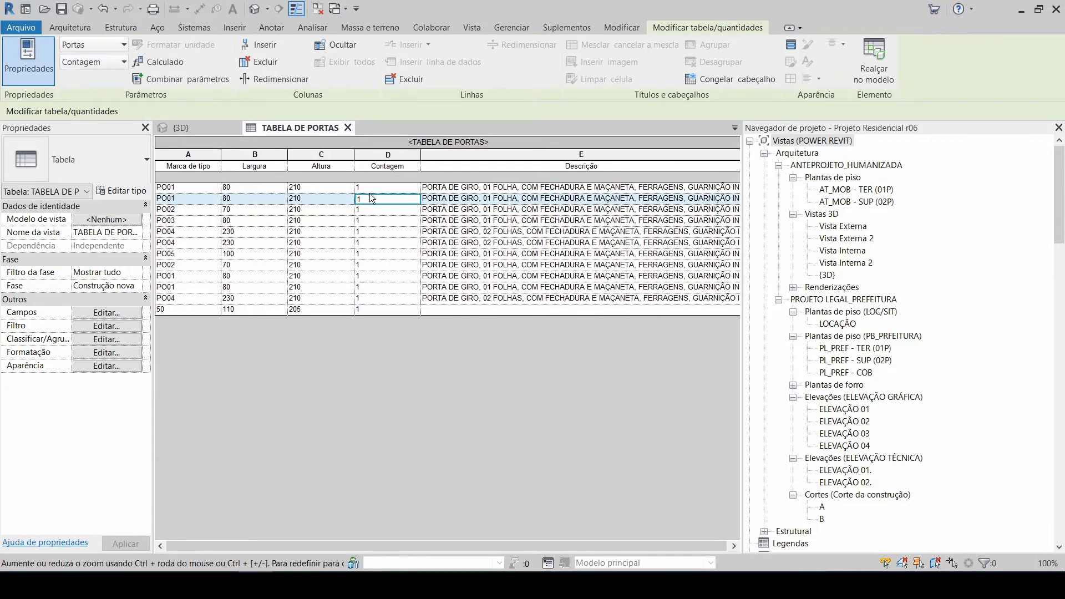
Step: Accept Arial at 1.8 mm in black as the font for all five schedule columns
left_click(191, 155)
left_click_drag(191, 155, 621, 155)
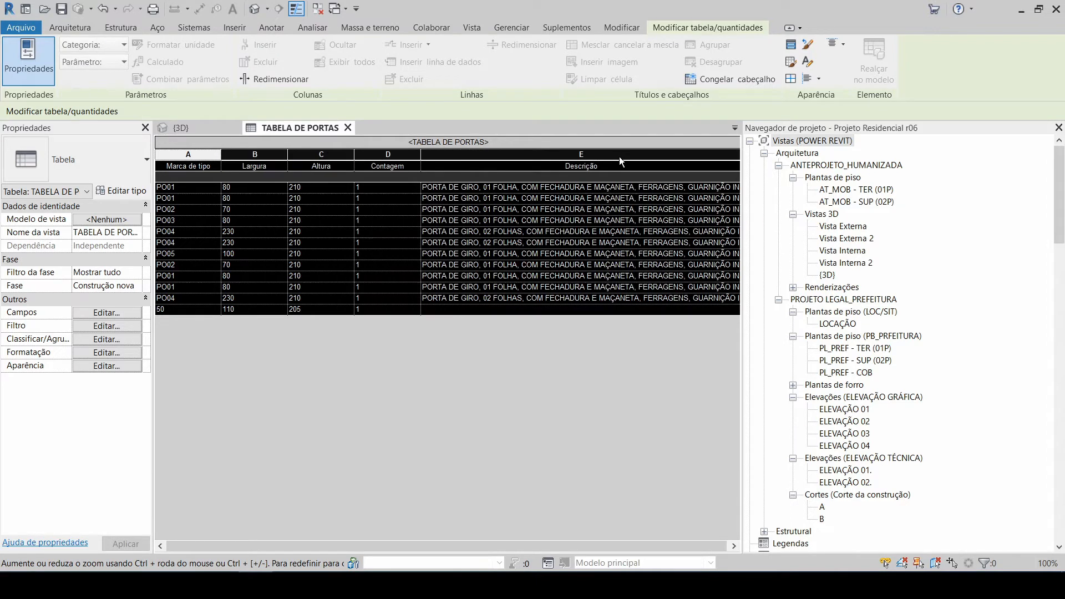
left_click(811, 62)
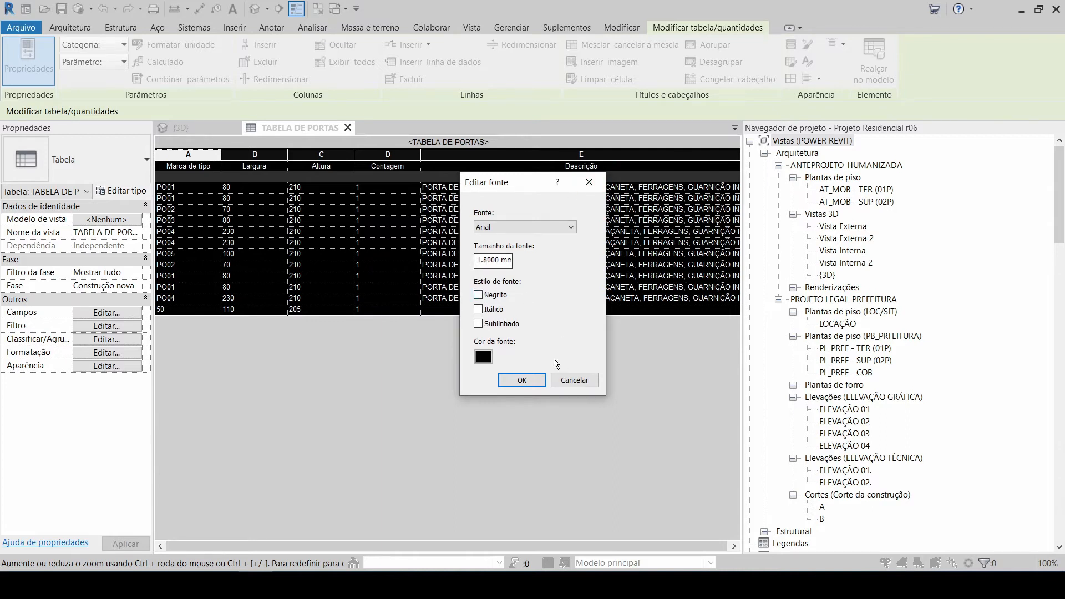
left_click(534, 380)
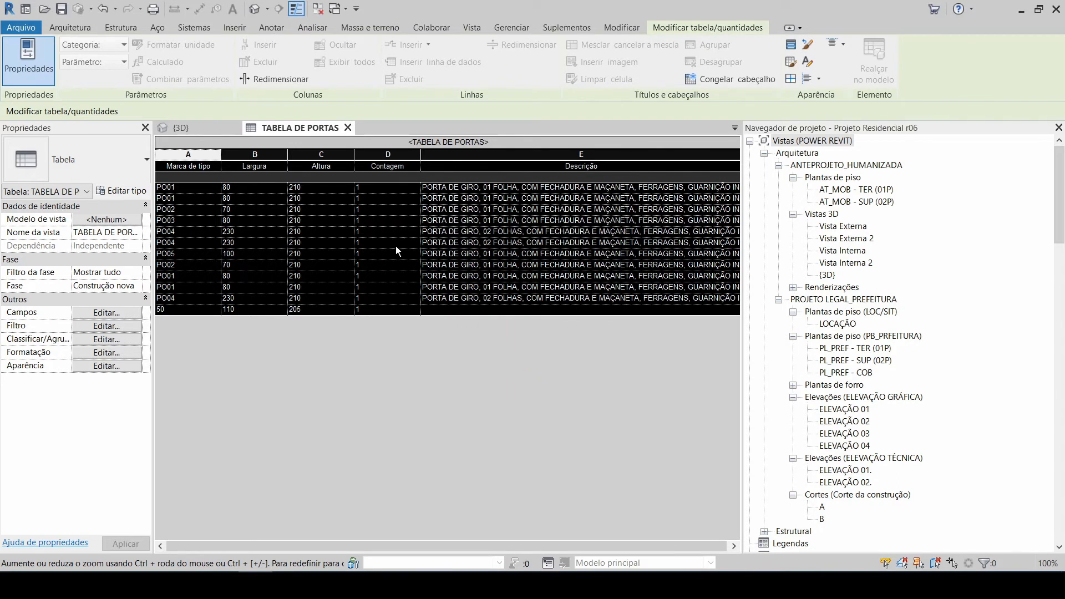
Step: Centre-align the width, height and count columns of the door schedule and check the columns
left_click(819, 81)
left_click_drag(394, 157, 255, 161)
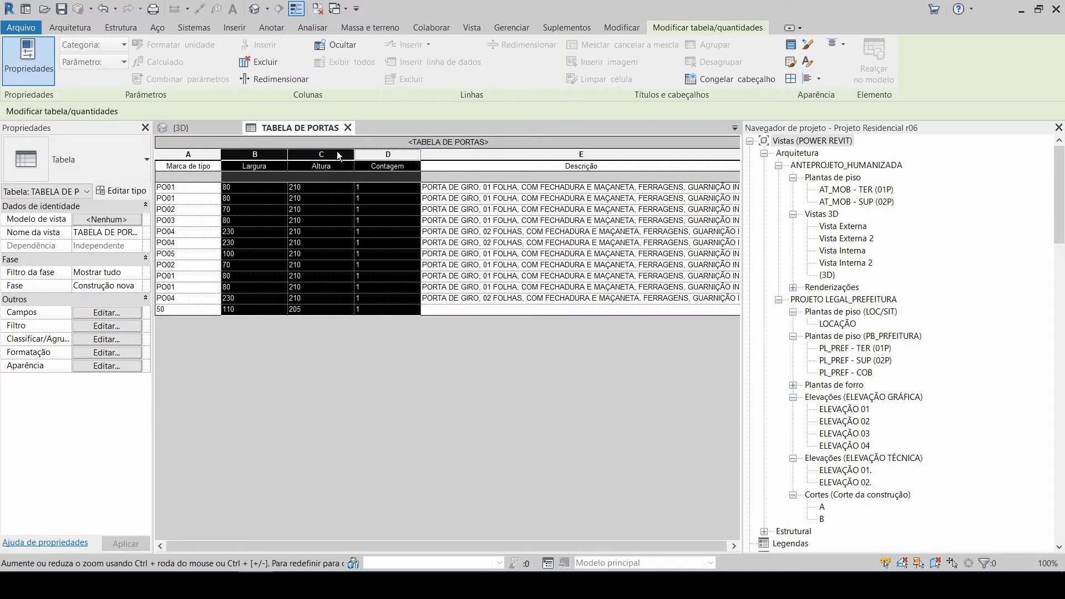
left_click(819, 79)
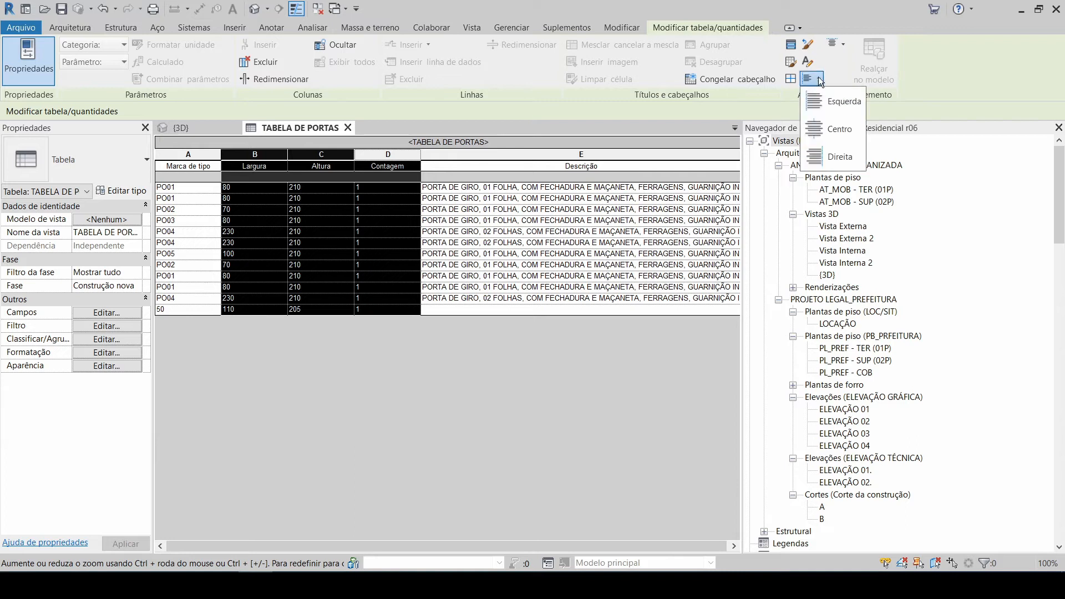
left_click(828, 127)
left_click(371, 156)
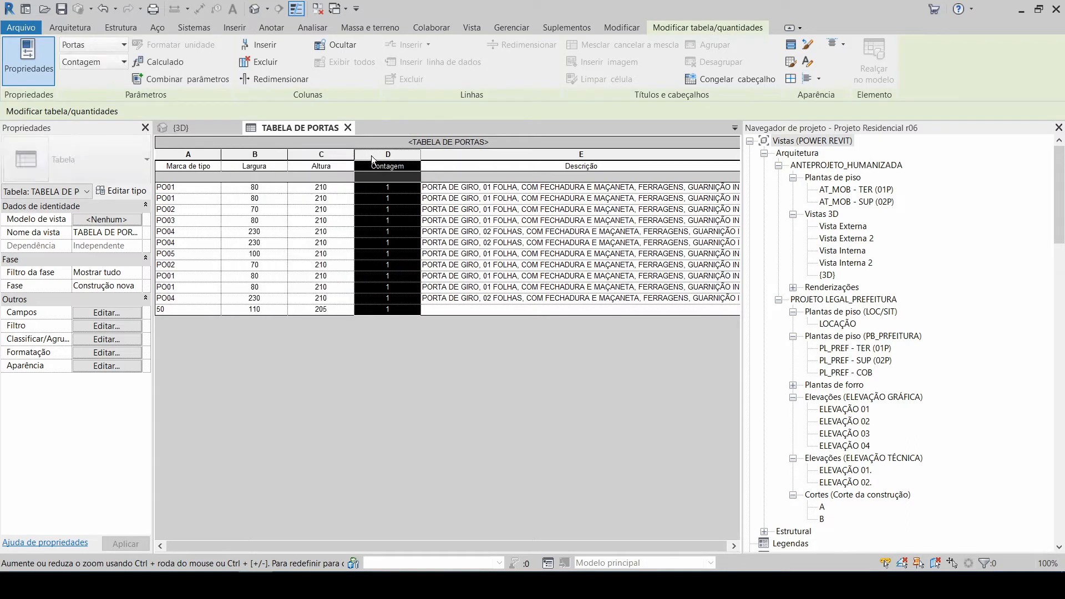
left_click(305, 154)
left_click(231, 155)
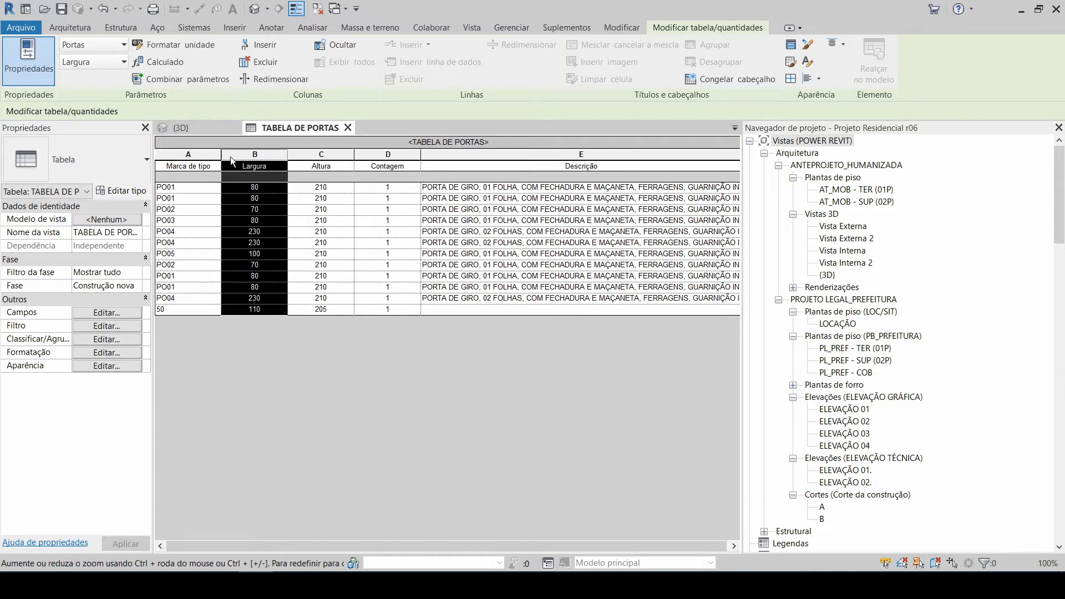
left_click(204, 155)
left_click(377, 166)
left_click(451, 154)
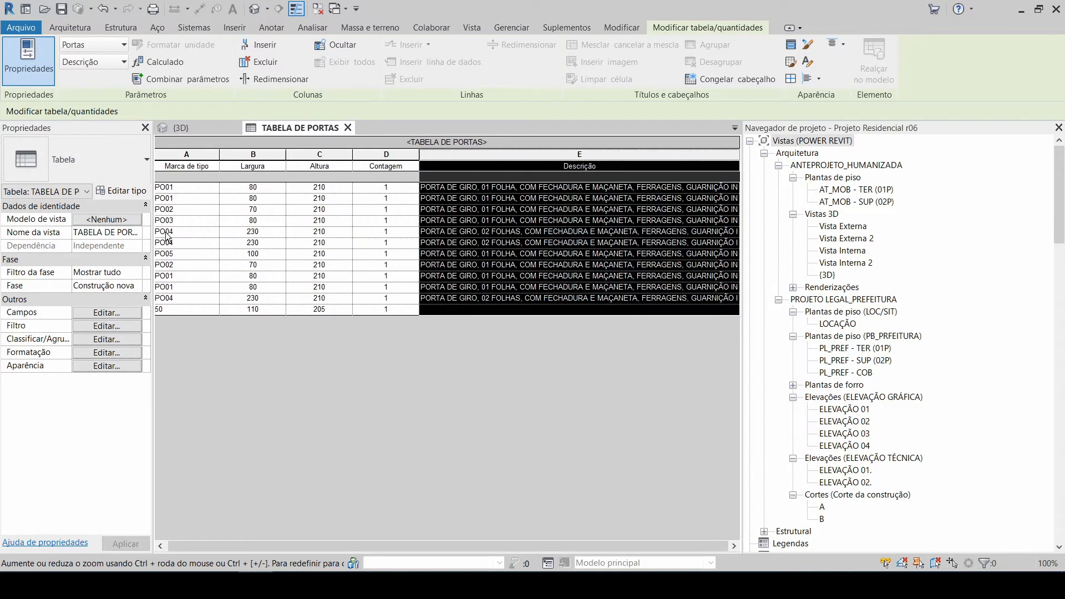
left_click(183, 220)
Step: Rename the type mark column heading as CÓD. and the width column heading as LARGURA
left_click(193, 167)
left_click_drag(214, 166, 151, 168)
left_click(213, 166)
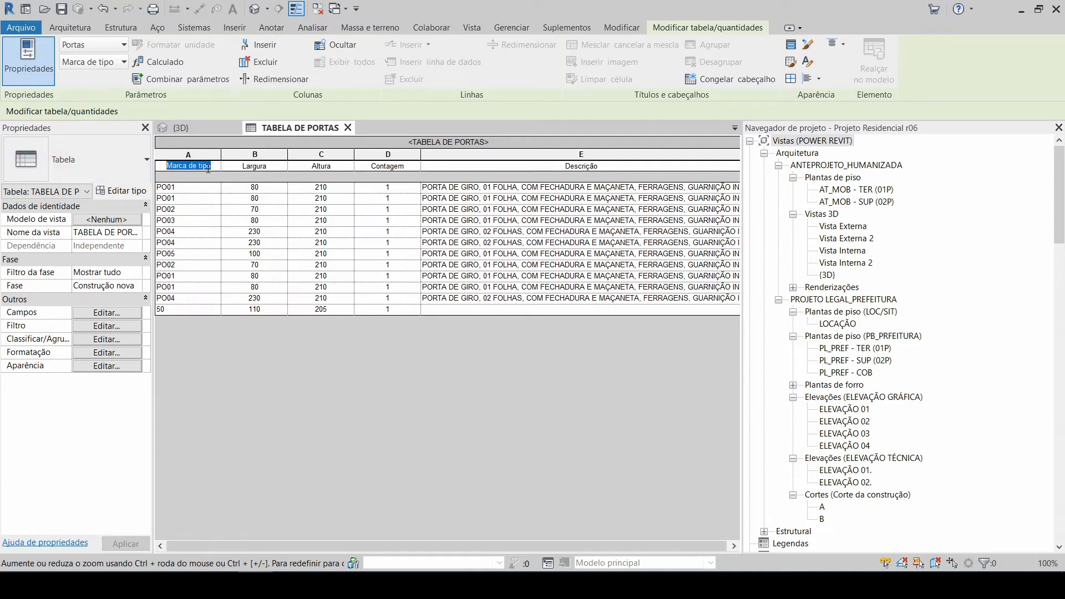
type("CO")
key("BackSpace")
type("ÓD.")
left_click(270, 165)
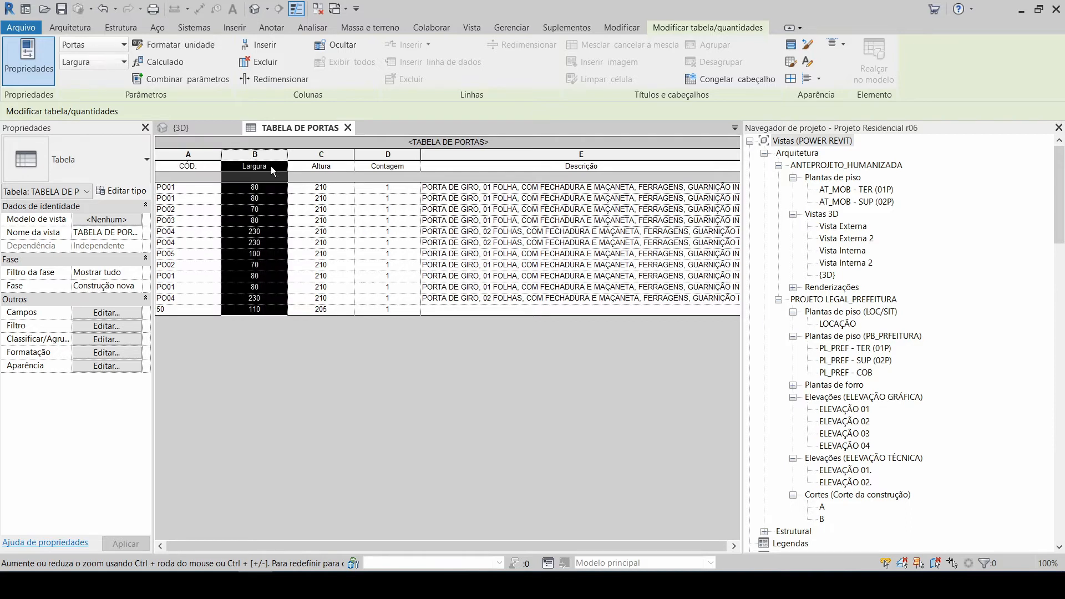
left_click(270, 165)
left_click_drag(271, 166, 243, 167)
type("LARGURA")
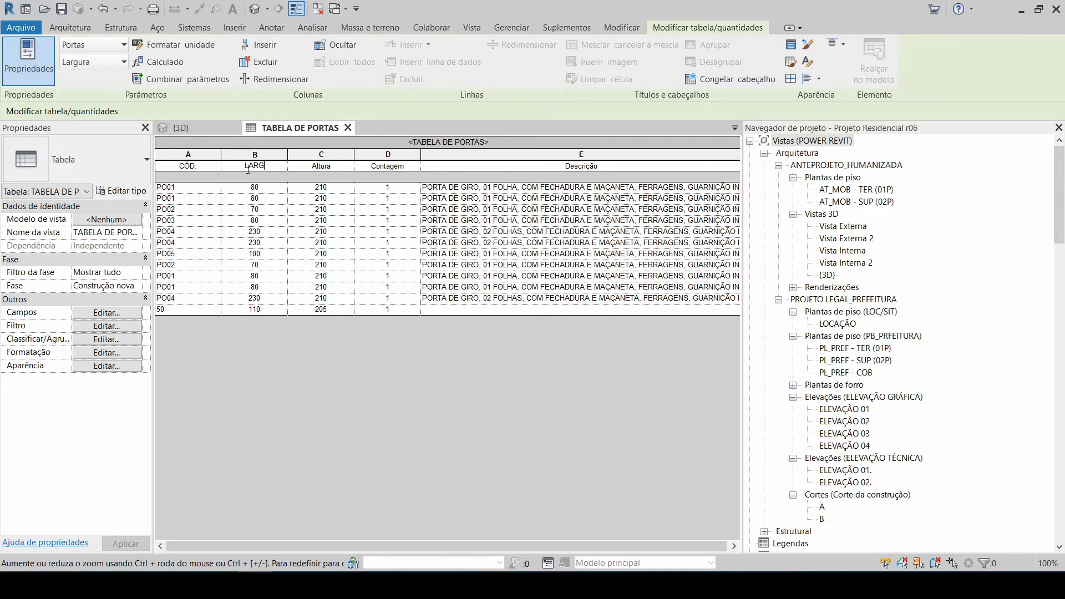
Step: Rename the height, count and description column headings as ALTURA, QTDE and DESCRIÇÃO
left_click(333, 167)
double_click(341, 161)
type("ALTURA")
left_click(392, 162)
double_click(357, 169)
type("QTDE")
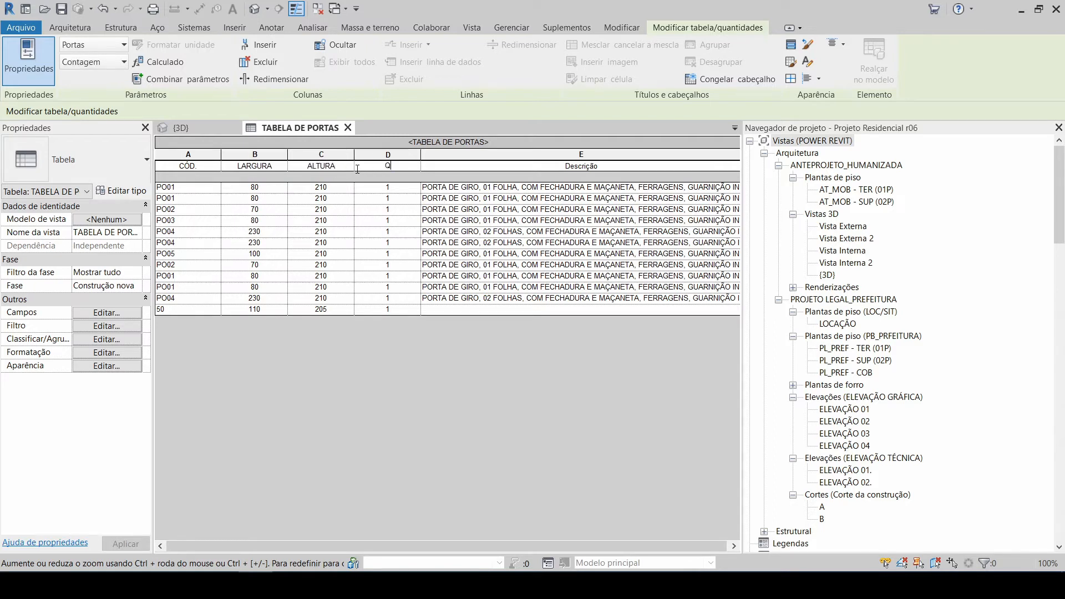
left_click(637, 168)
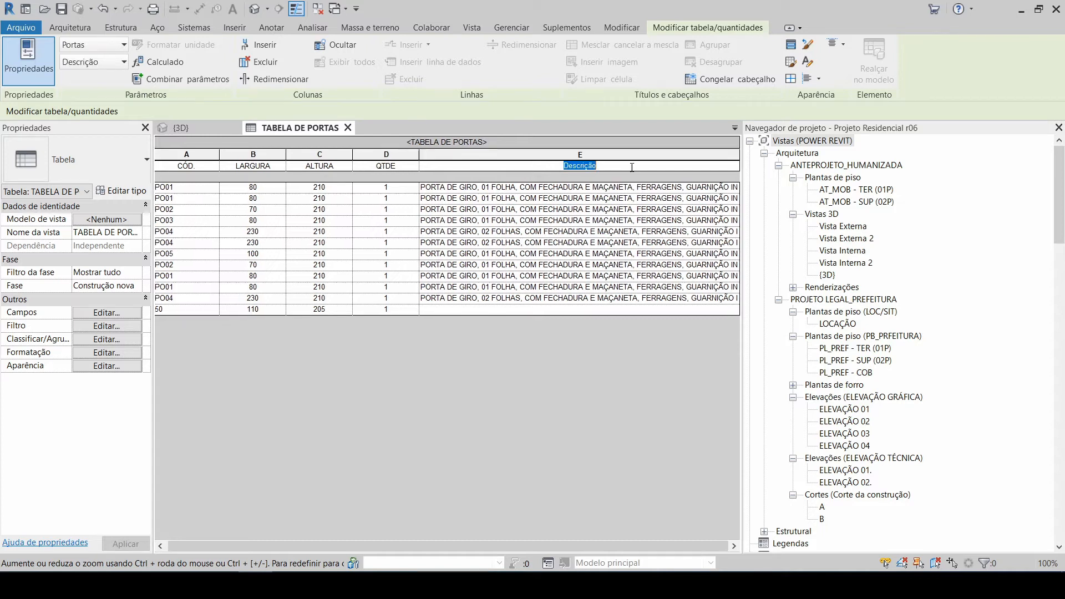
double_click(630, 167)
type("DESCRIÇÃO")
key("Return")
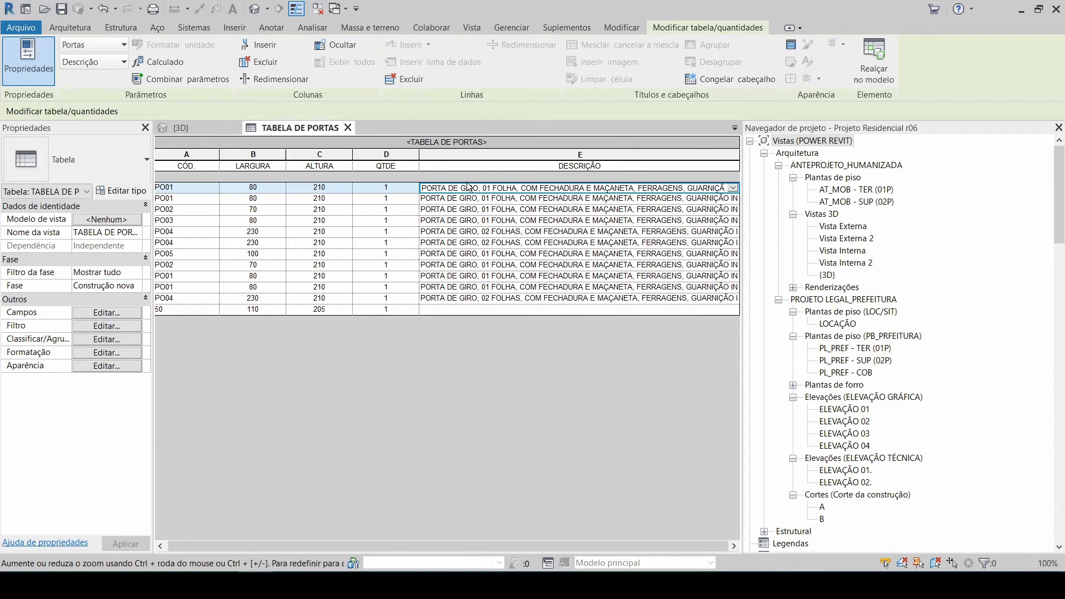
Step: Narrow the CÓD., LARGURA, ALTURA and QTDE columns and widen the DESCRIÇÃO column to fit the full door descriptions
left_click_drag(220, 155, 196, 157)
left_click_drag(264, 155, 253, 156)
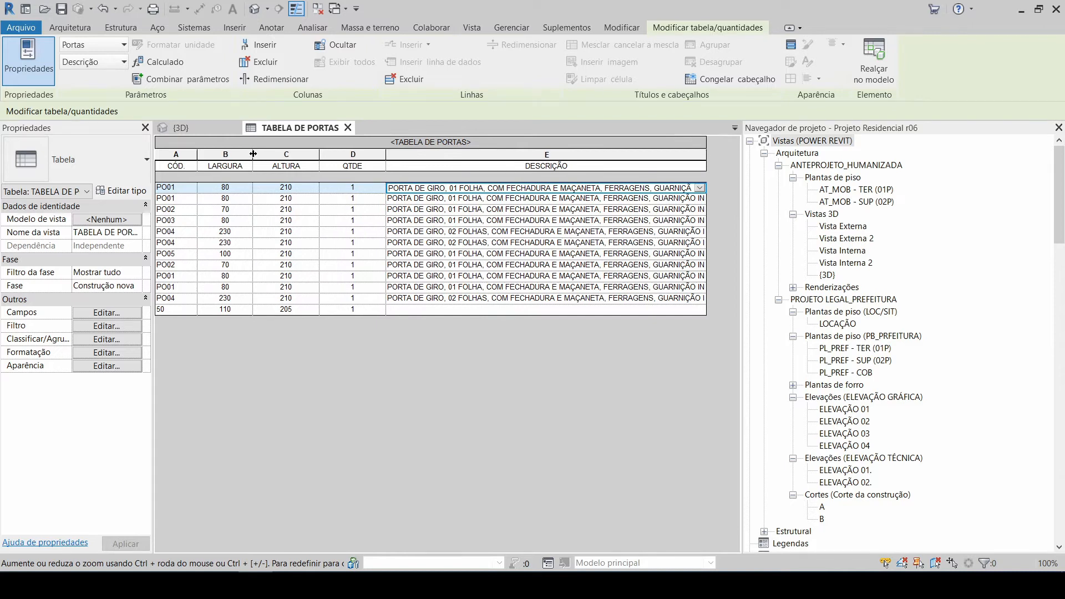
left_click_drag(253, 154, 242, 155)
left_click_drag(309, 154, 293, 154)
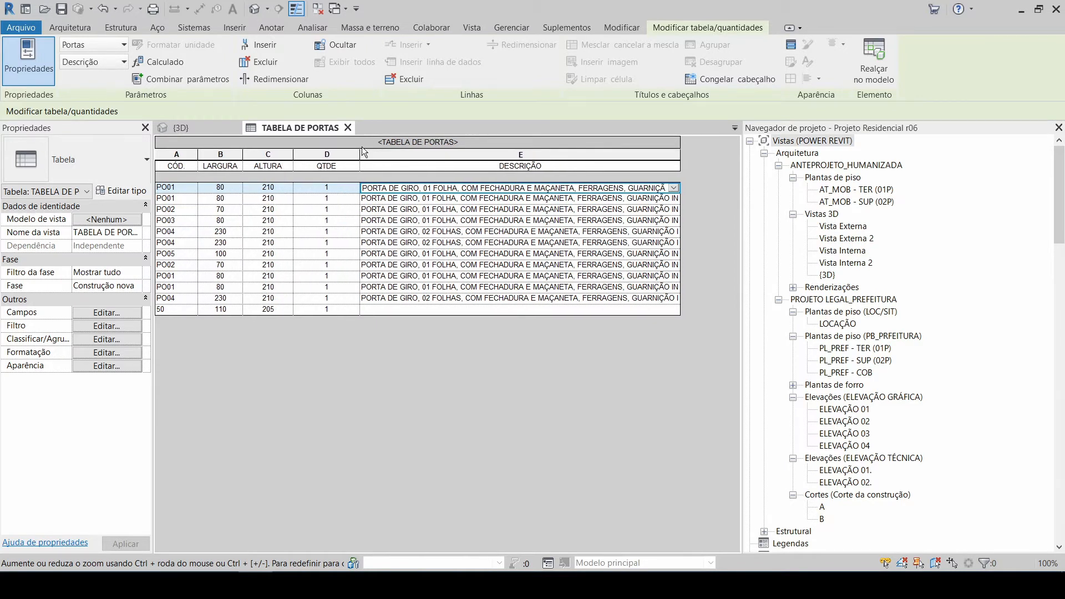
left_click_drag(361, 154, 335, 154)
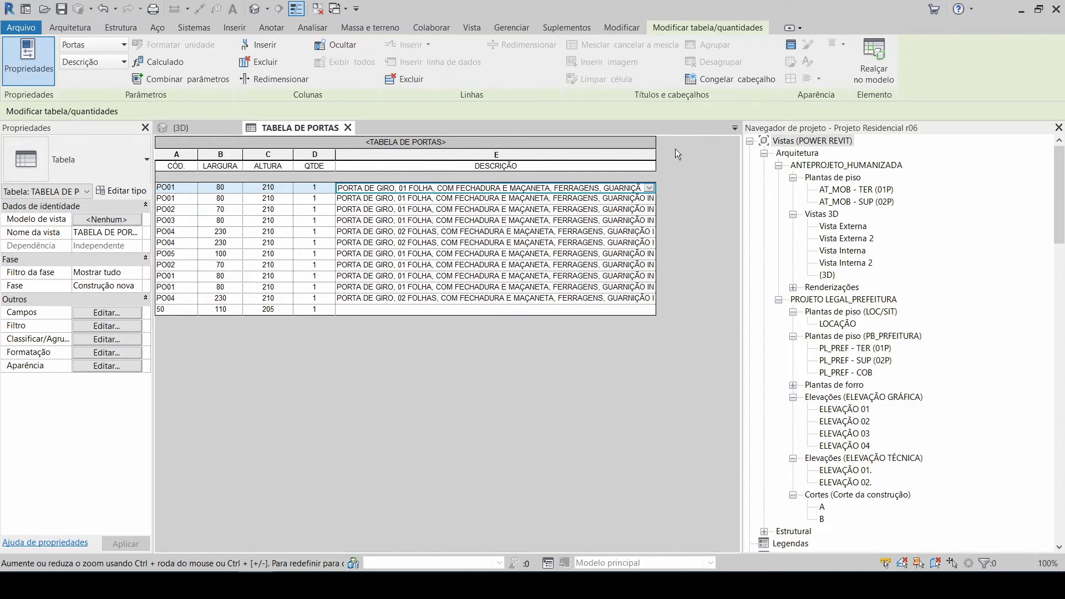
left_click_drag(656, 153, 734, 155)
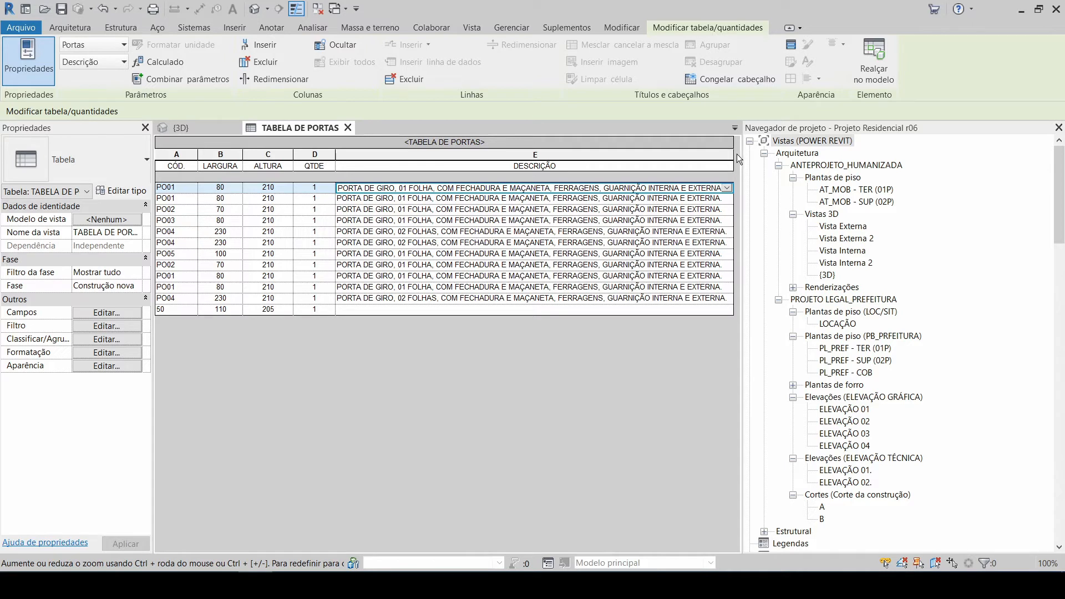
Step: Highlight the first PO01 door of the schedule in the model, cycling through the views to the AT_MOB - TER (01P) plan
left_click(170, 188)
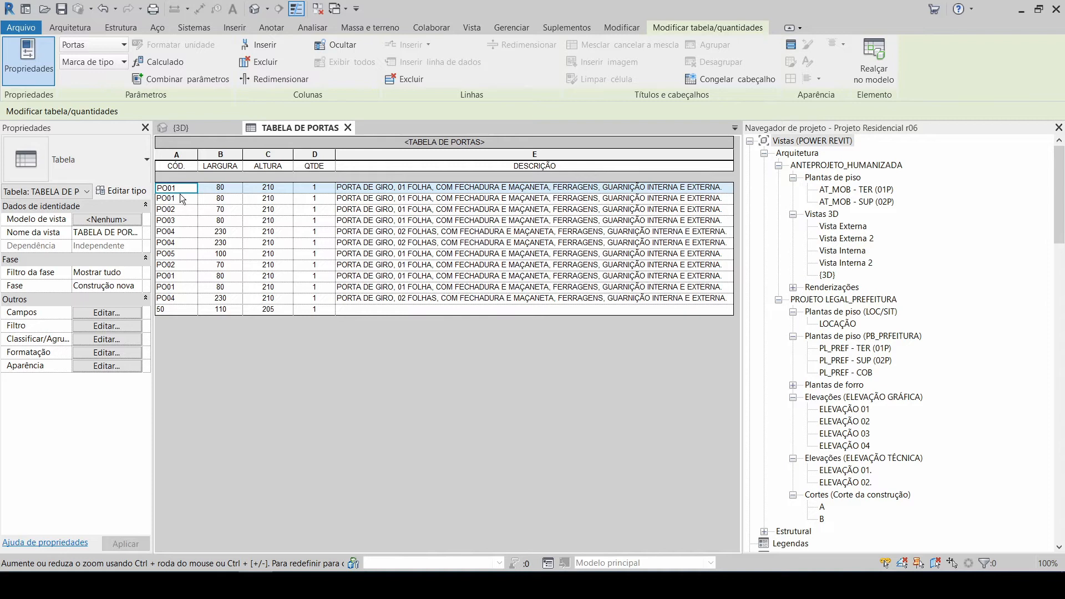
left_click(182, 198)
left_click(181, 211)
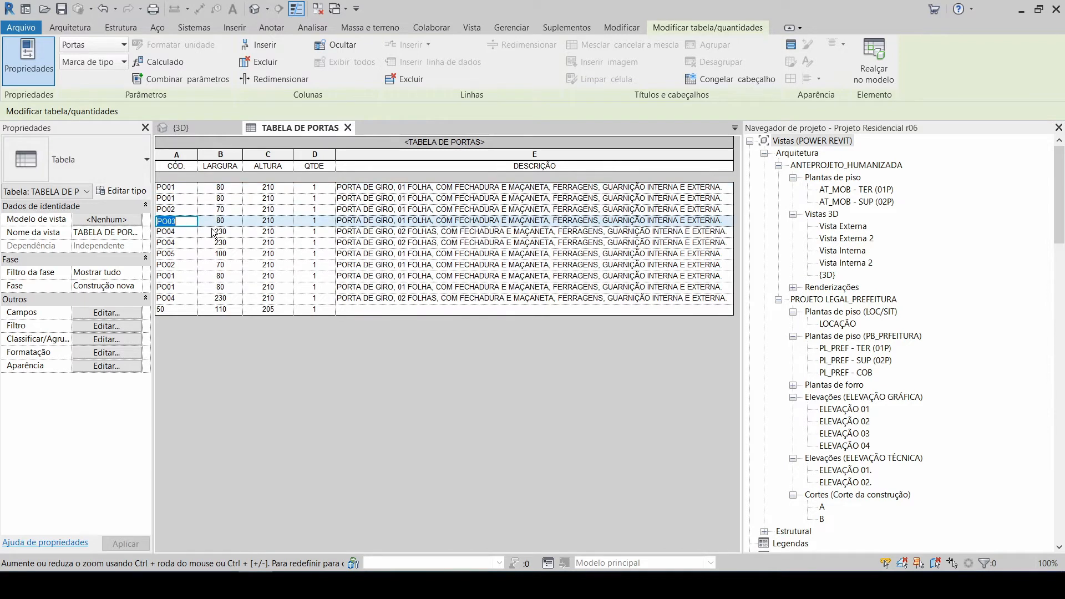
left_click(186, 189)
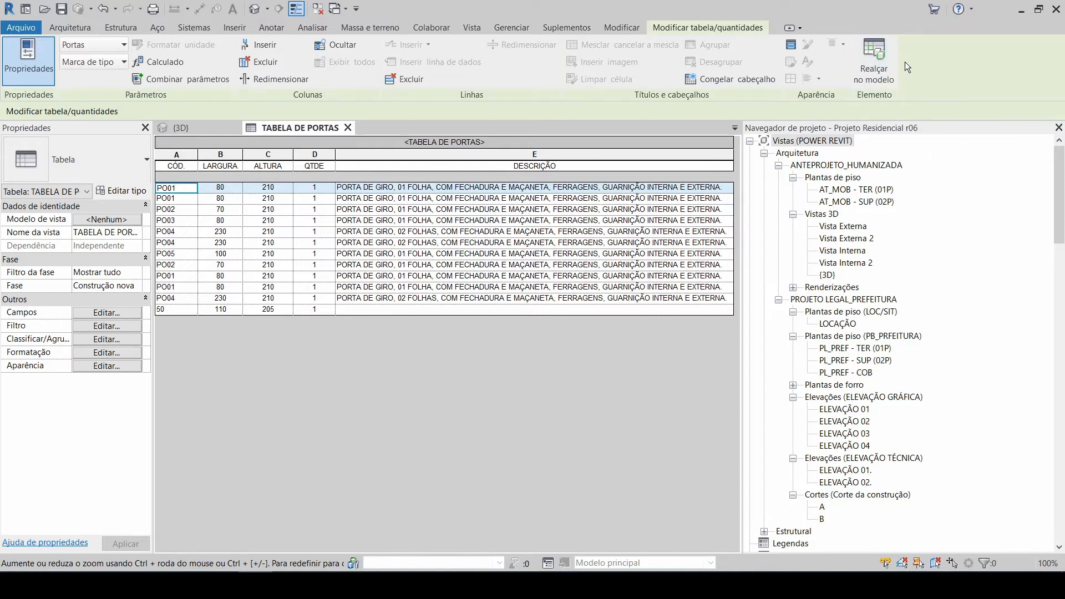
left_click(881, 62)
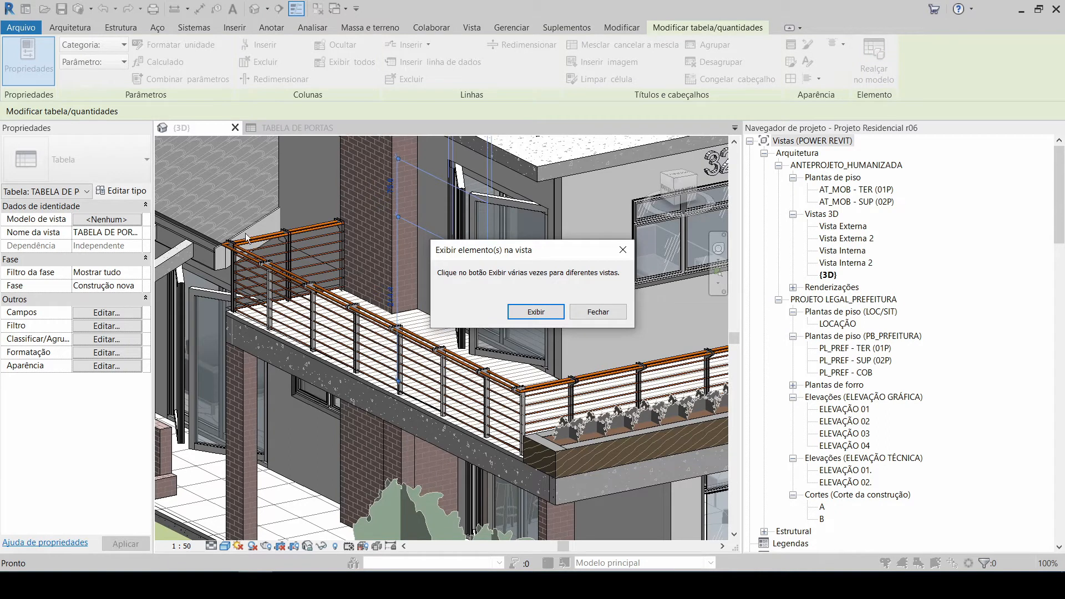
left_click(537, 311)
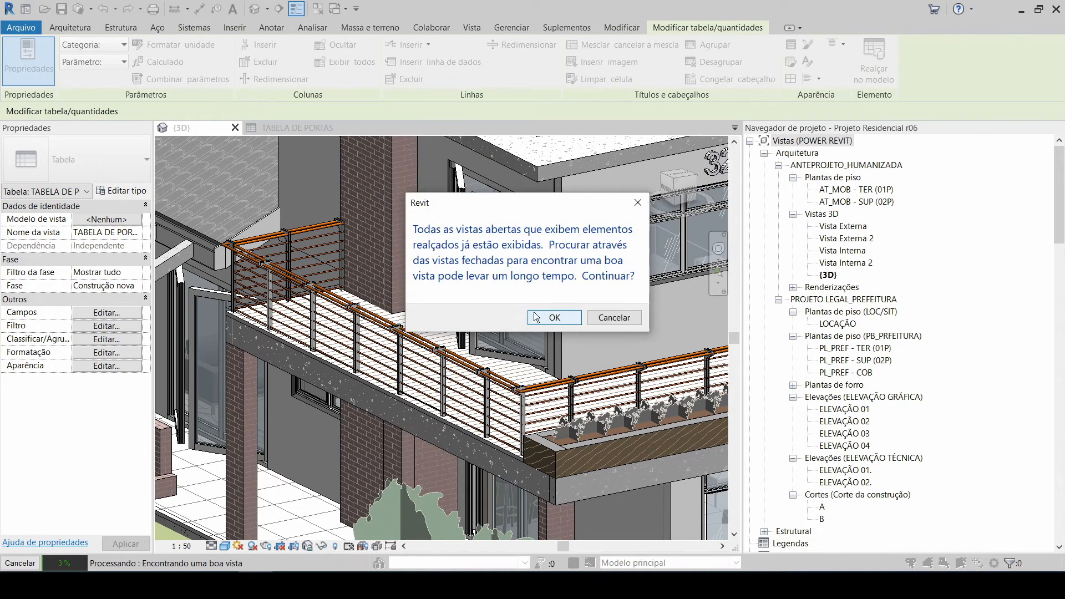
left_click(565, 314)
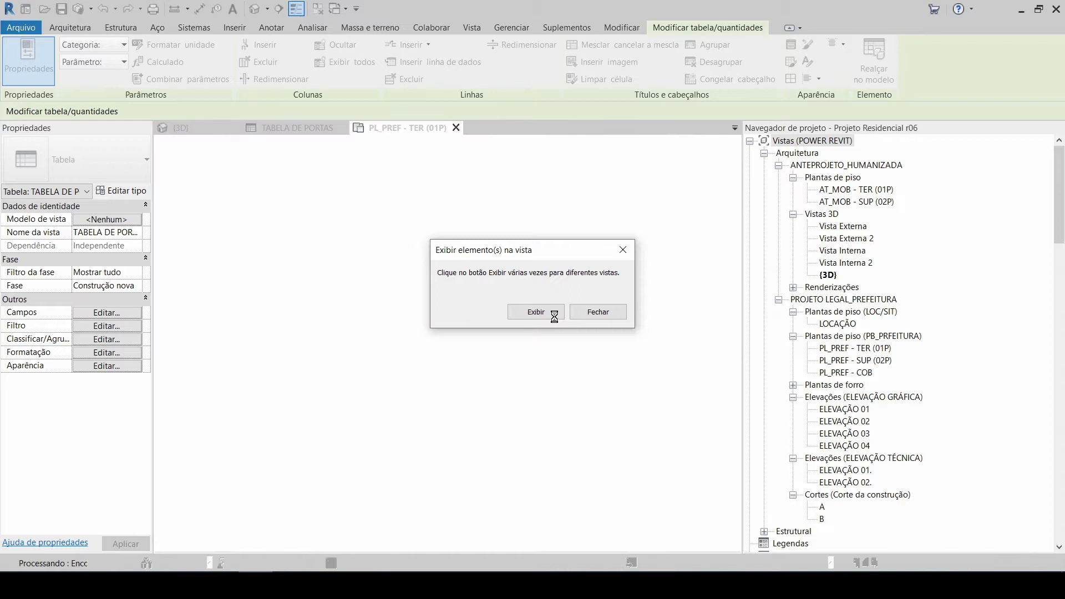
left_click(555, 313)
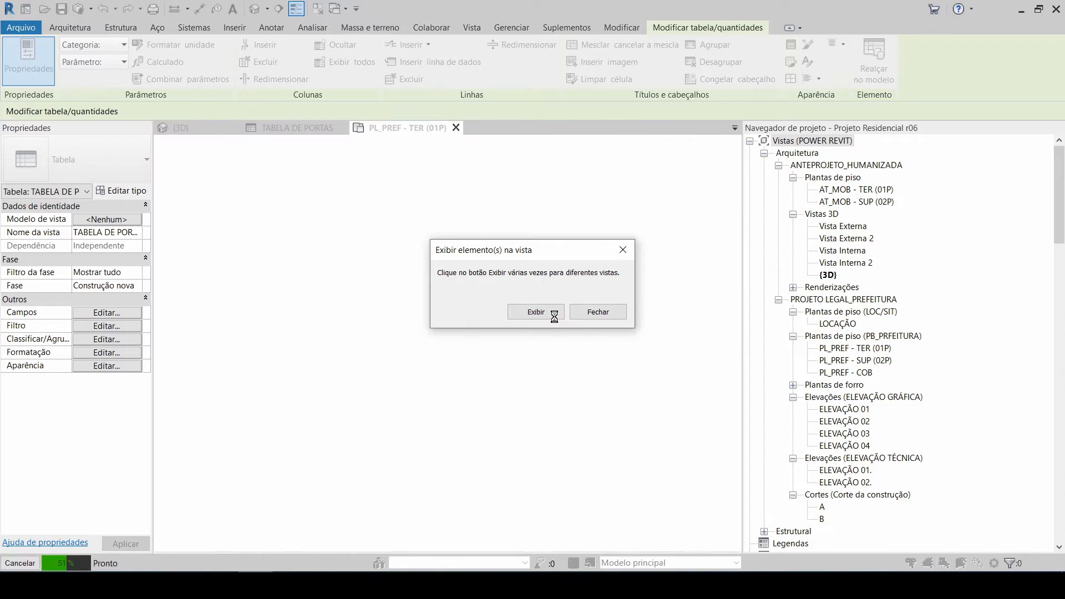
left_click(546, 312)
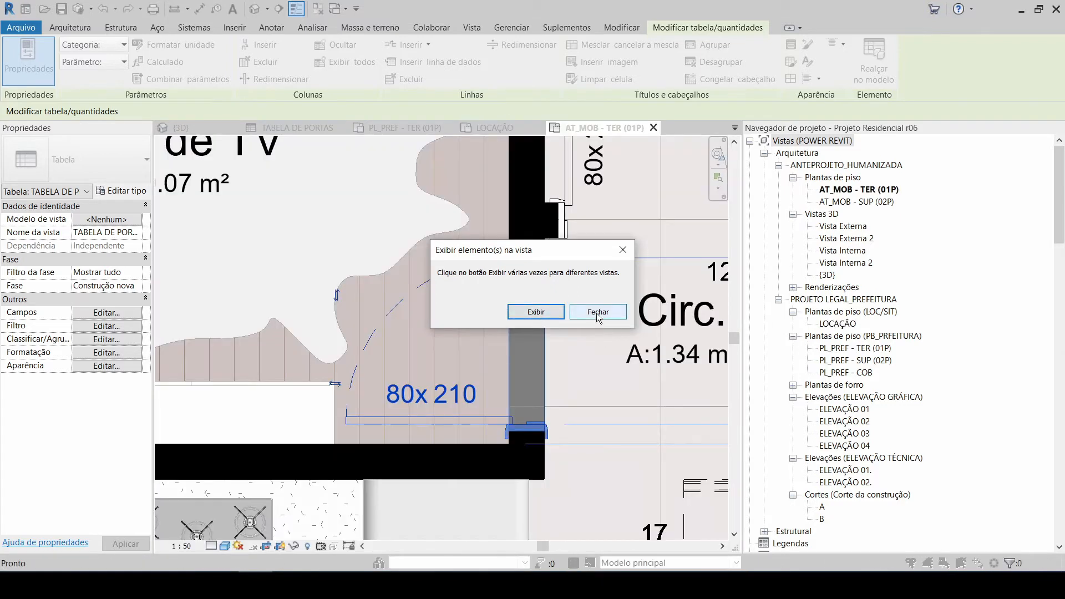
left_click(598, 312)
Step: Open the type properties of the highlighted PO01 door beside Sala de TV and go to its identity data
left_click(463, 289)
scroll(463, 289, "down", 6)
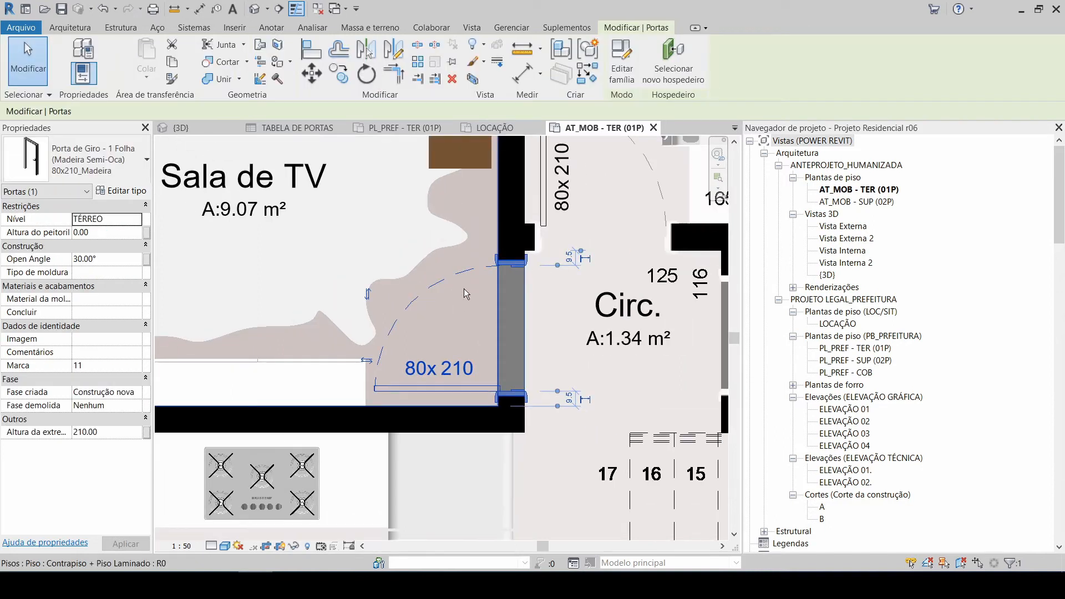
scroll(454, 324, "up", 5)
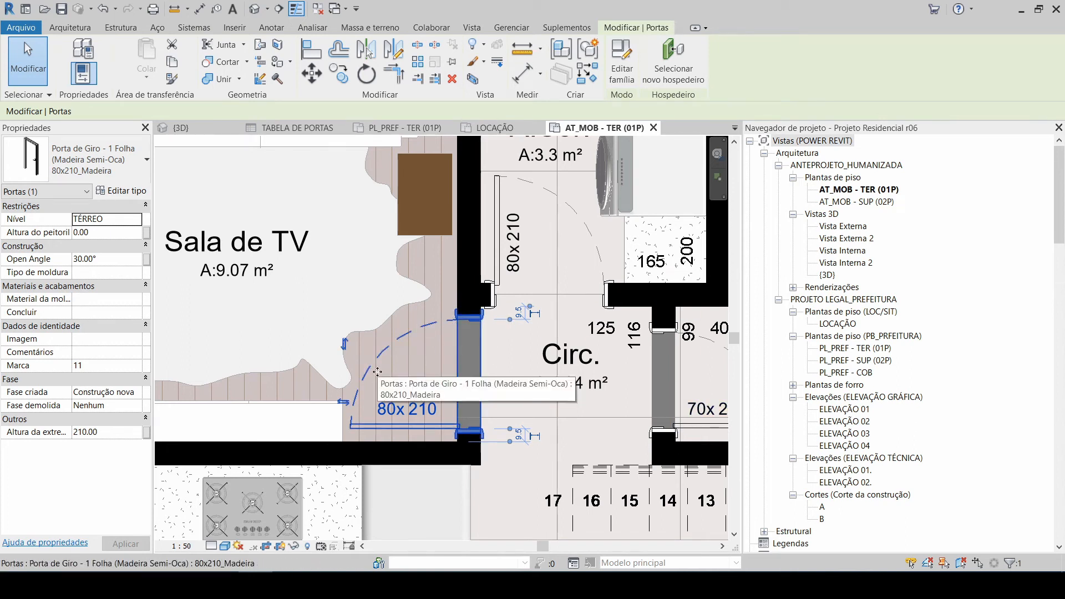
left_click(133, 197)
left_click_drag(482, 90, 678, 39)
left_click_drag(856, 171, 854, 259)
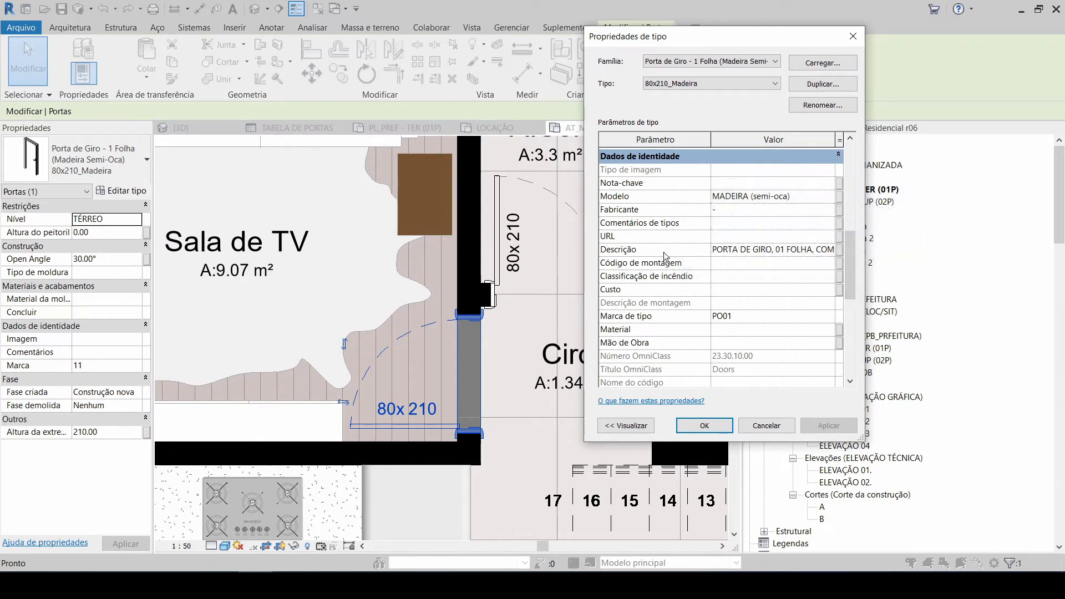
Step: Examine the full description text in the identity data of the 80x210_Madeira door type
left_click(719, 250)
left_click_drag(719, 251, 854, 248)
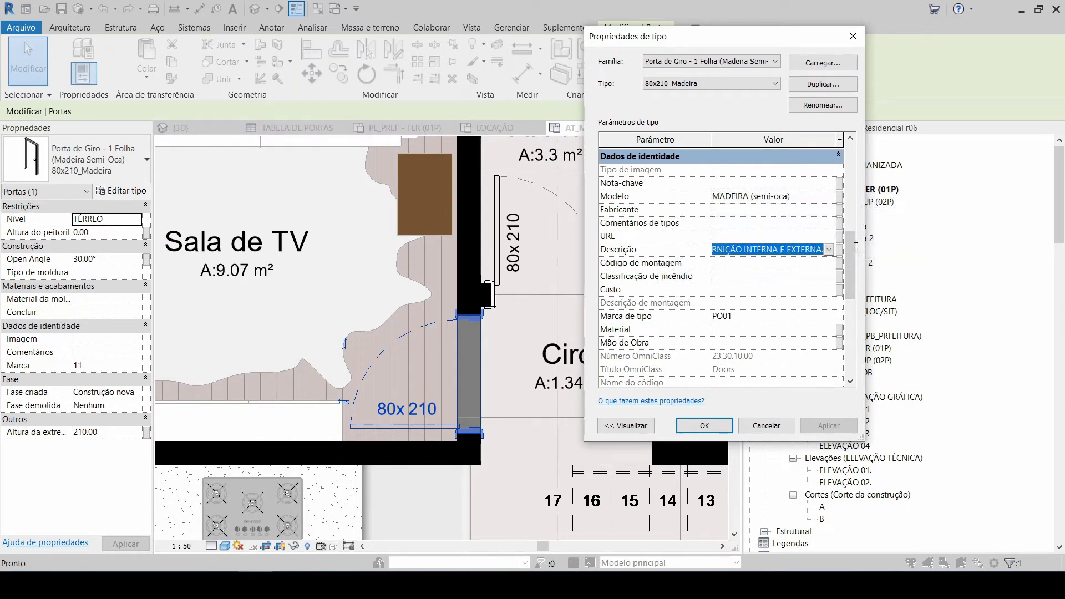
left_click(771, 255)
key("ctrl+a")
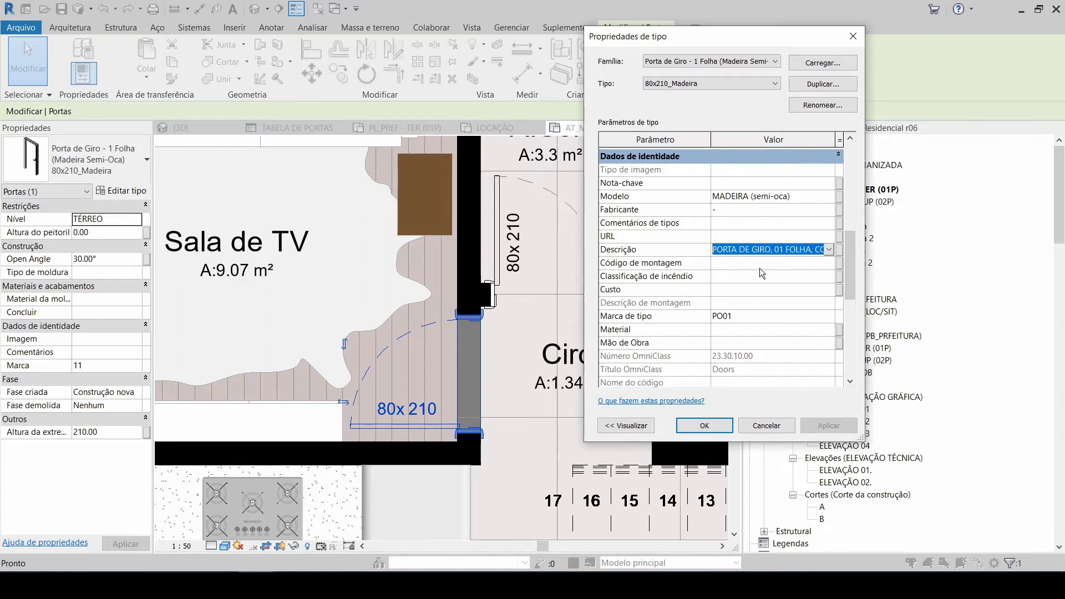
left_click(784, 250)
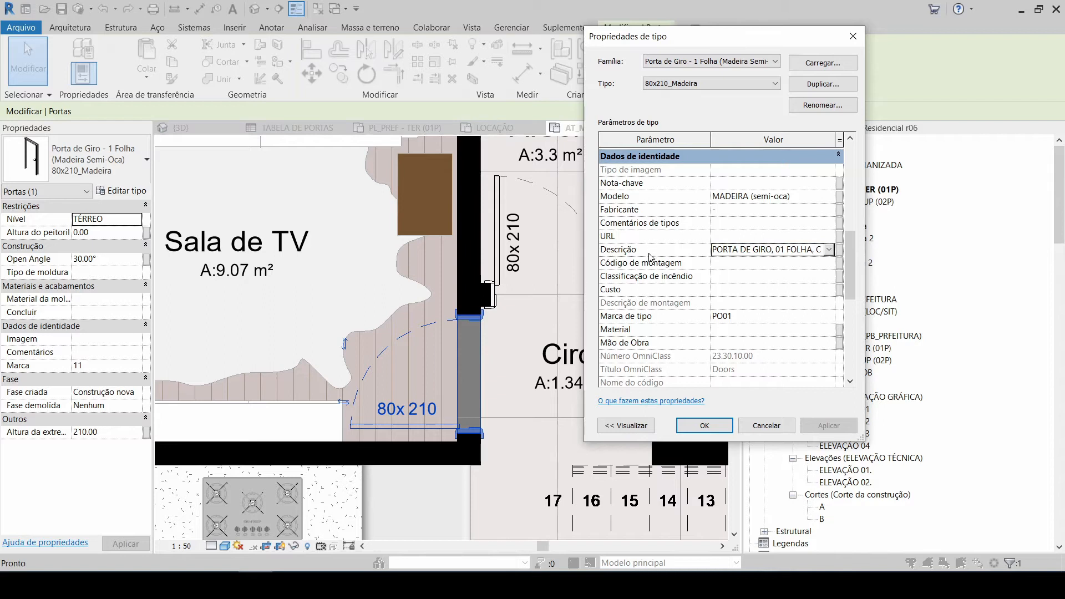
left_click(799, 251)
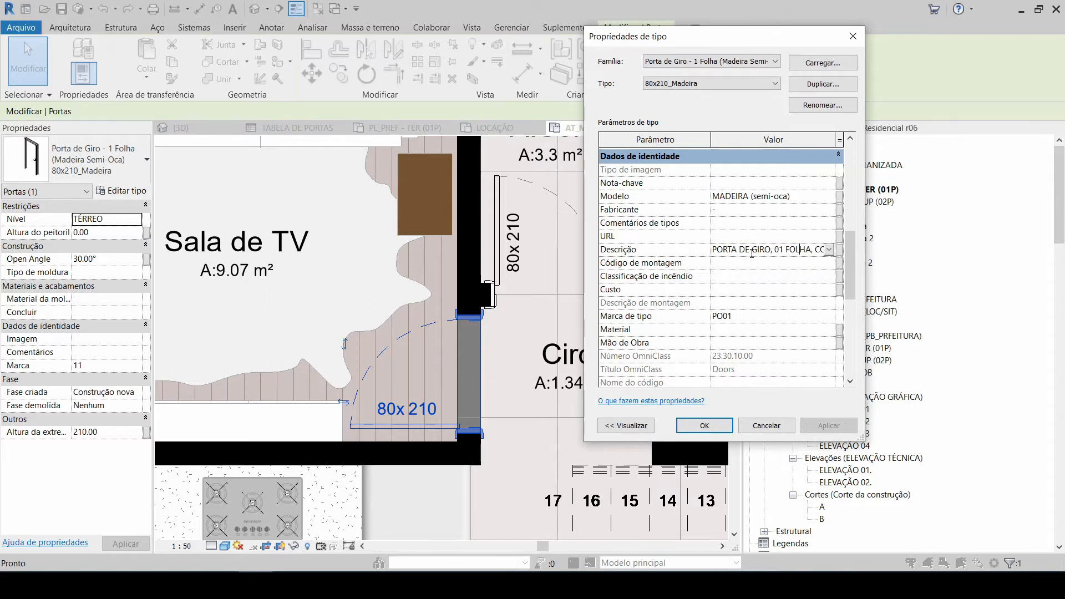
left_click_drag(730, 251, 848, 256)
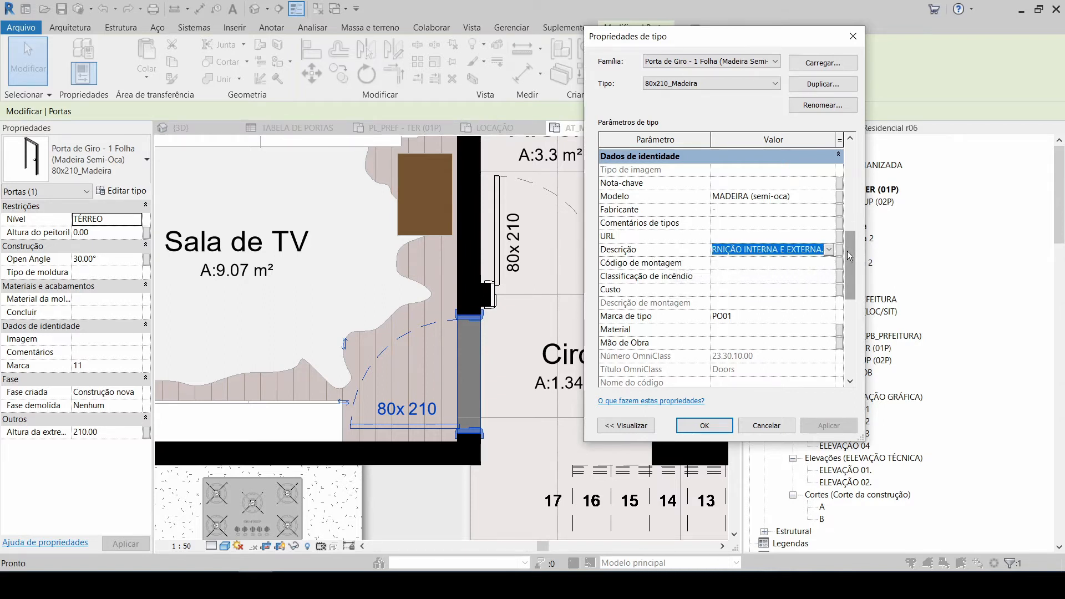
scroll(849, 256, "down", 1)
left_click(696, 234)
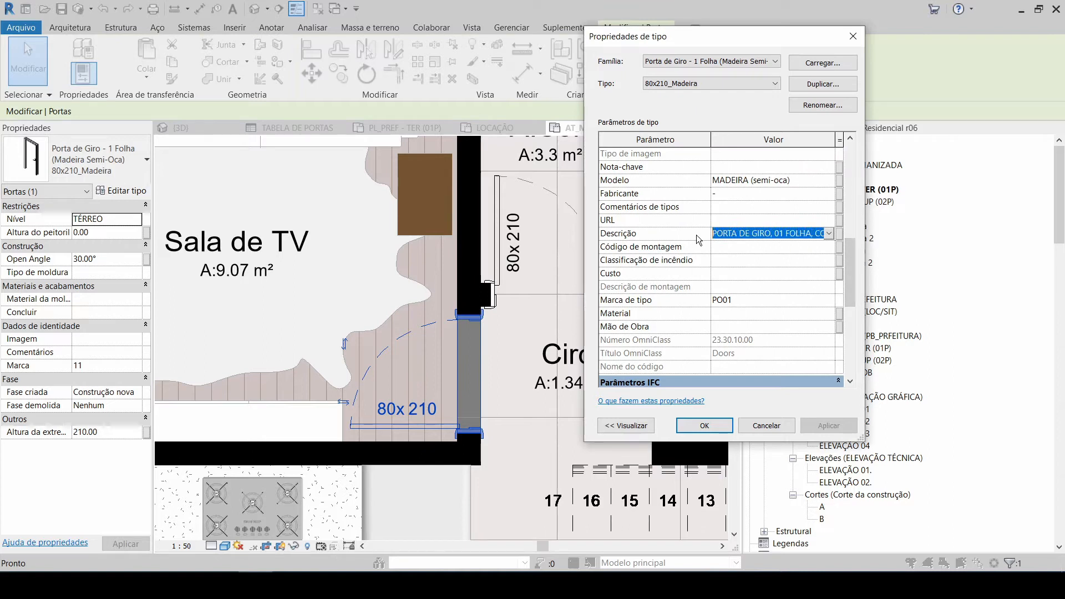
Step: Examine the type mark of the 80x210_Madeira door type and close its type properties
mouse_move(654, 301)
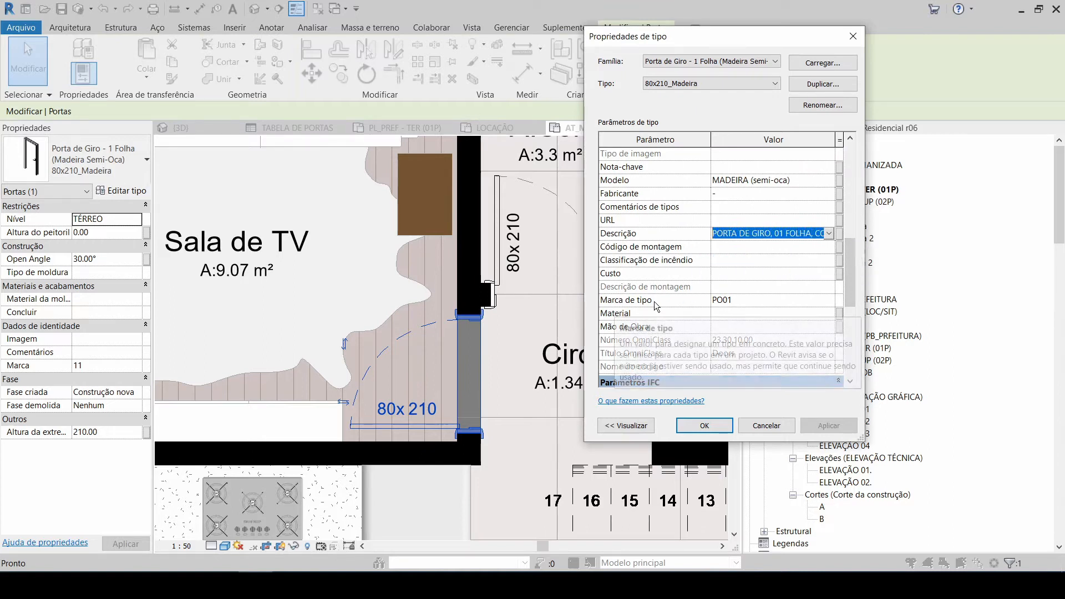
left_click(751, 300)
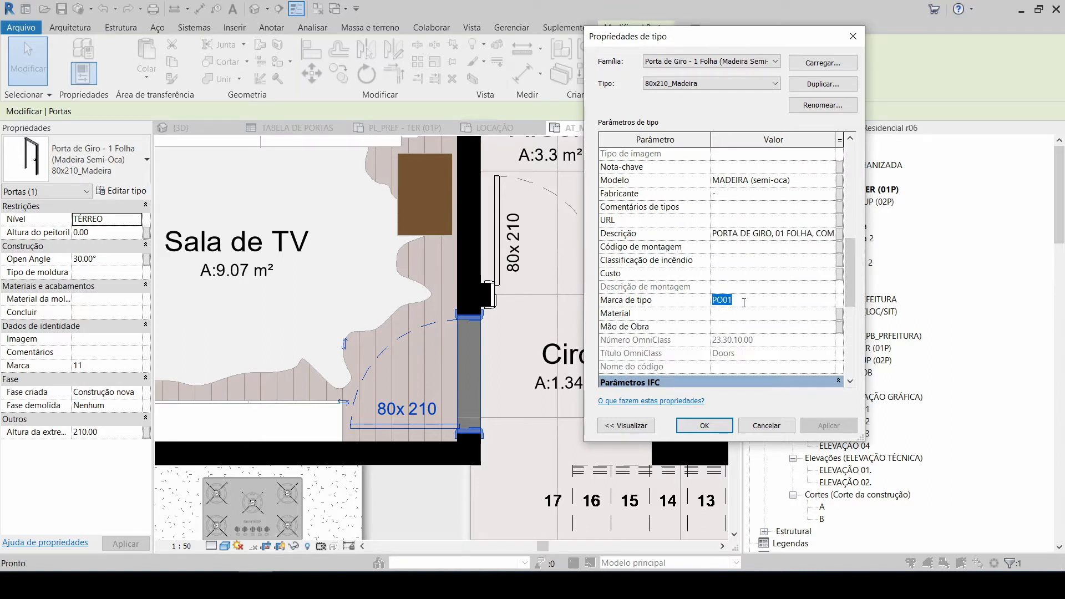
left_click(703, 430)
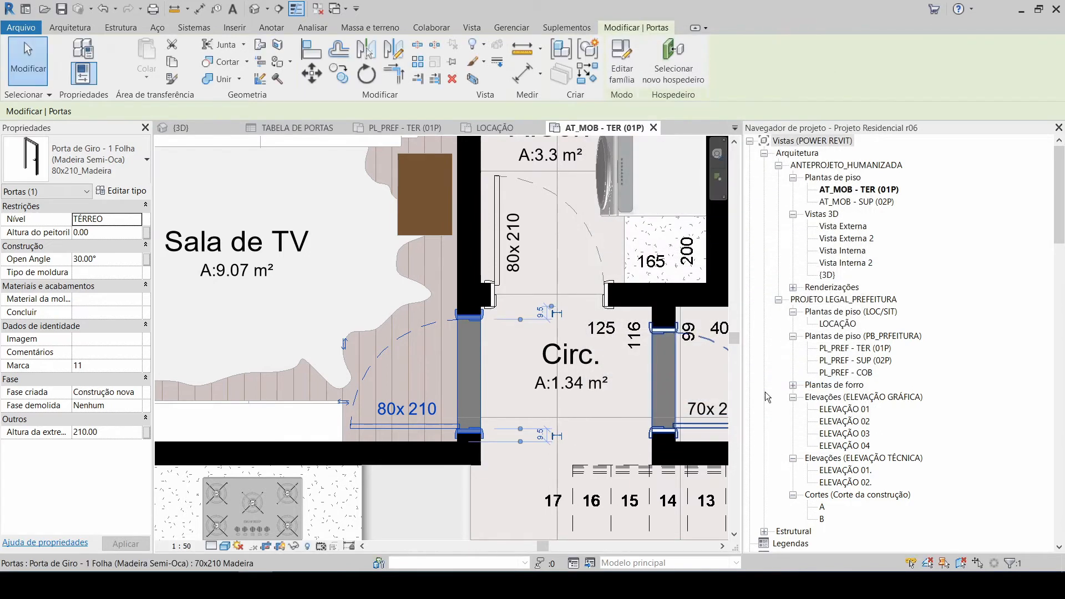
Step: Expand the project's schedules and open the TABELA DE PORTAS schedule
left_click(854, 360)
scroll(884, 377, "down", 3)
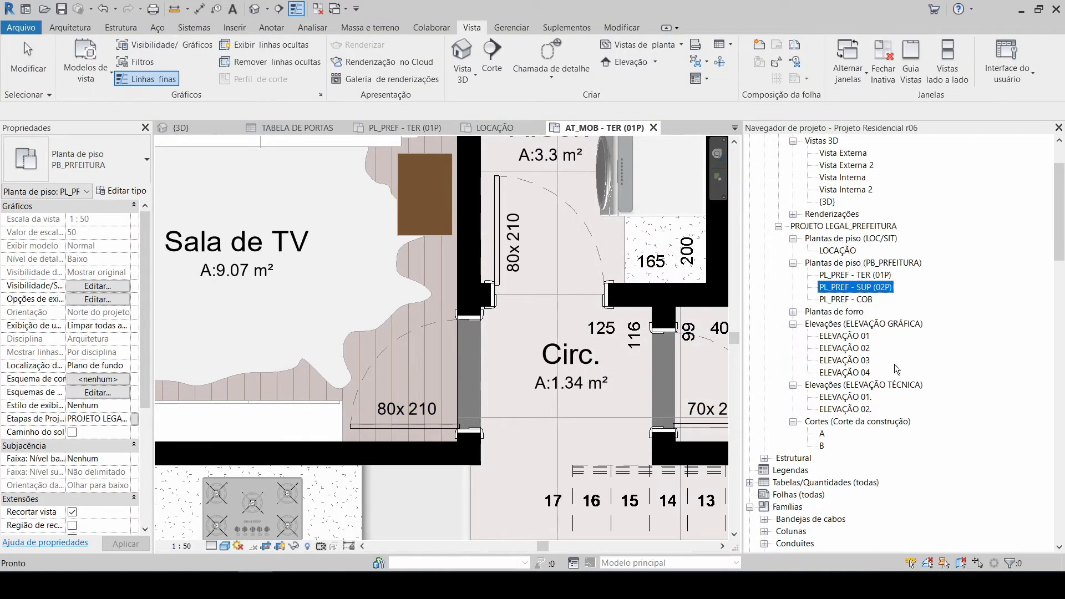
left_click(804, 485)
scroll(805, 488, "down", 2)
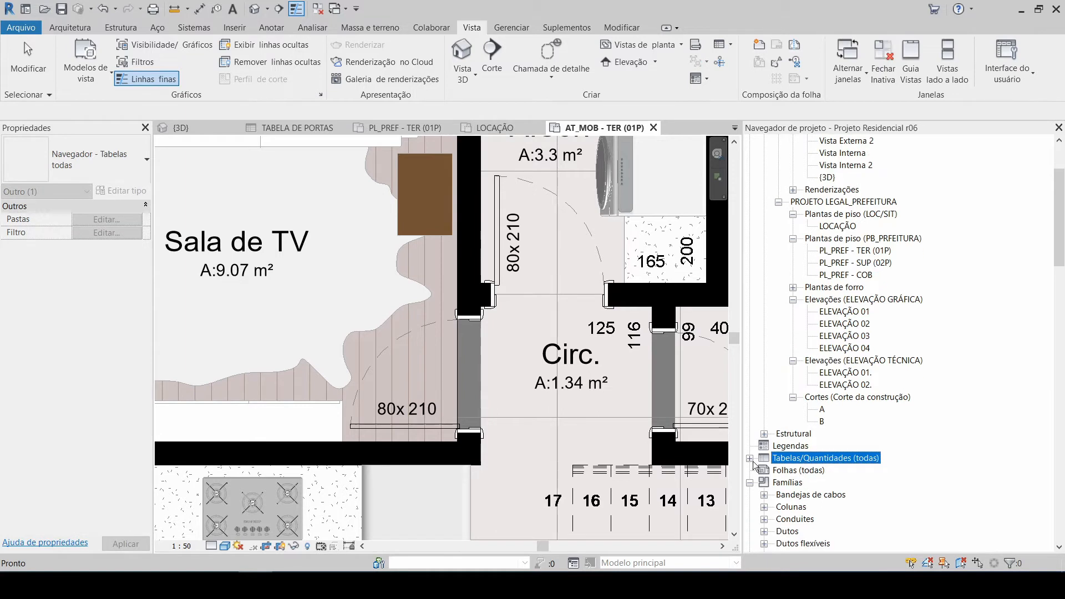
left_click(750, 458)
left_click(825, 470)
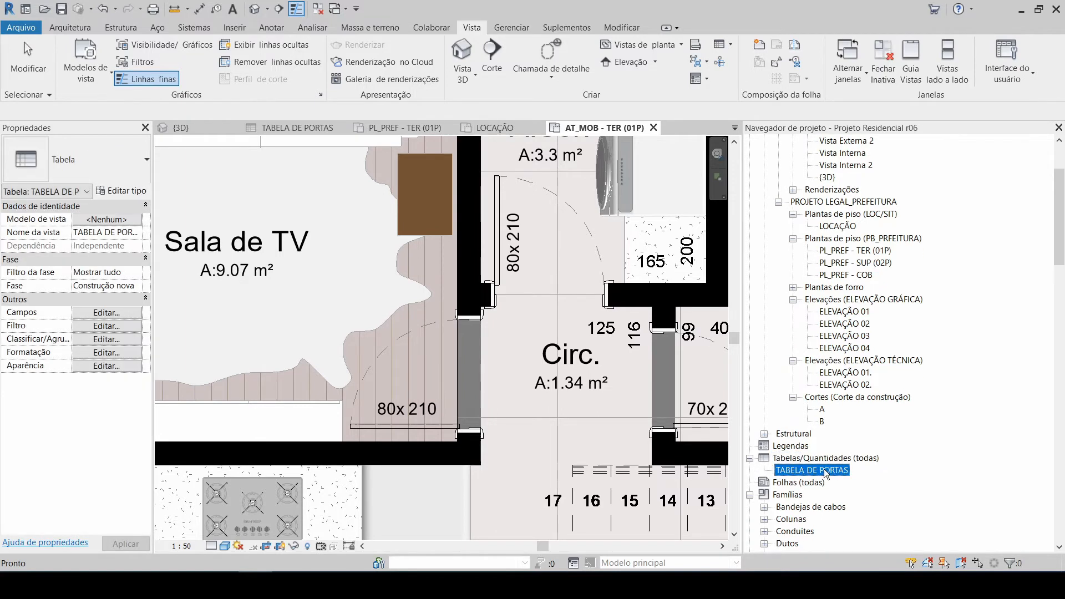
double_click(826, 471)
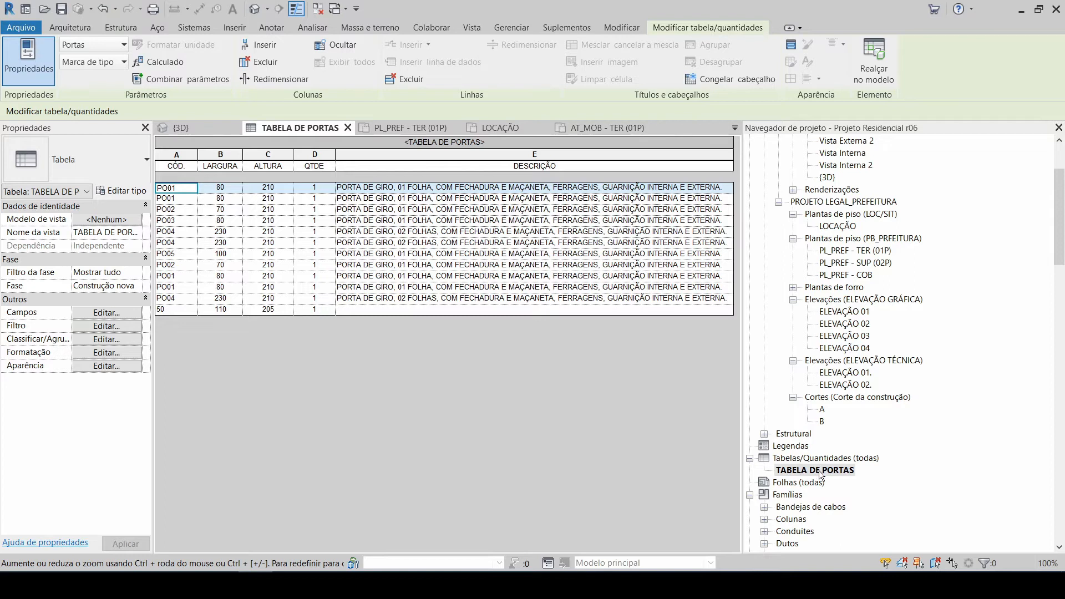
Step: Change the code of the schedule's first door to PO10 and apply it to every door of that type
double_click(177, 309)
left_click(165, 200)
left_click(174, 188)
key("Return")
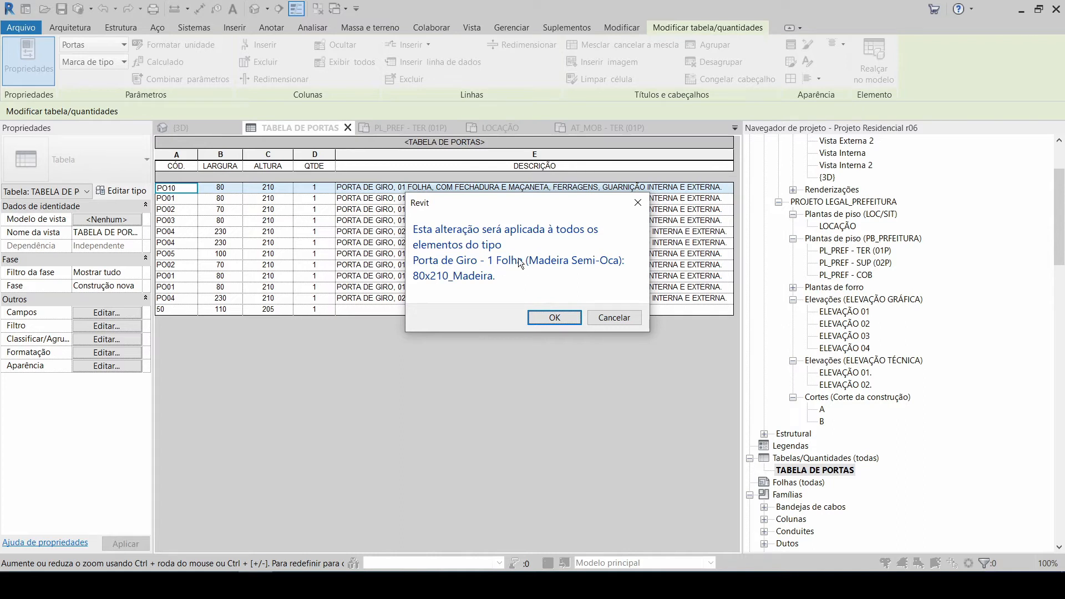
left_click(554, 318)
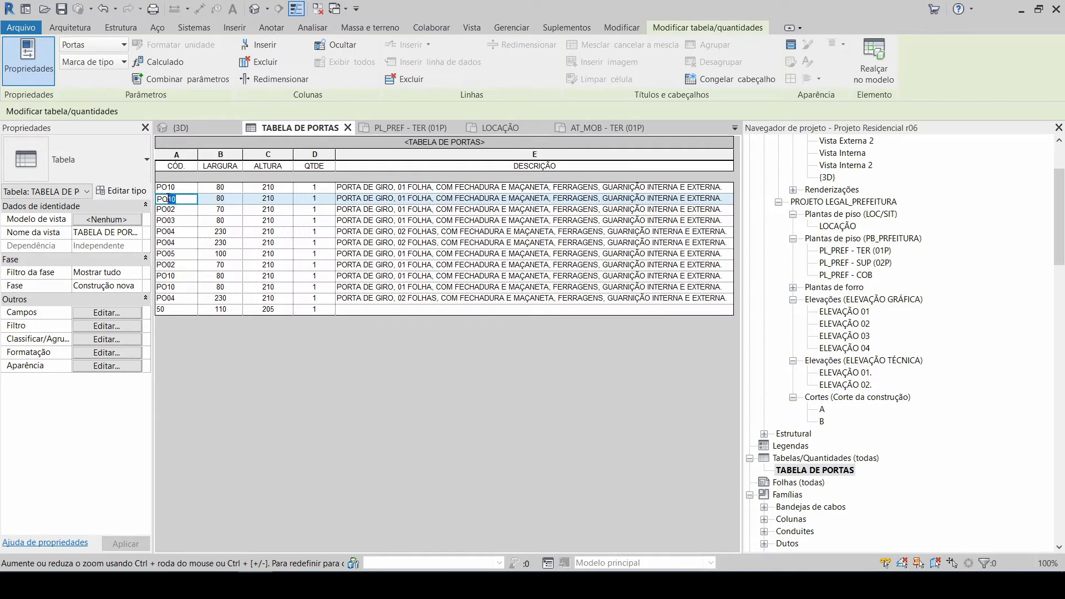
Step: Set the code of the second schedule row back to PO01 for all doors of its type
type("1")
key("Return")
key("Return")
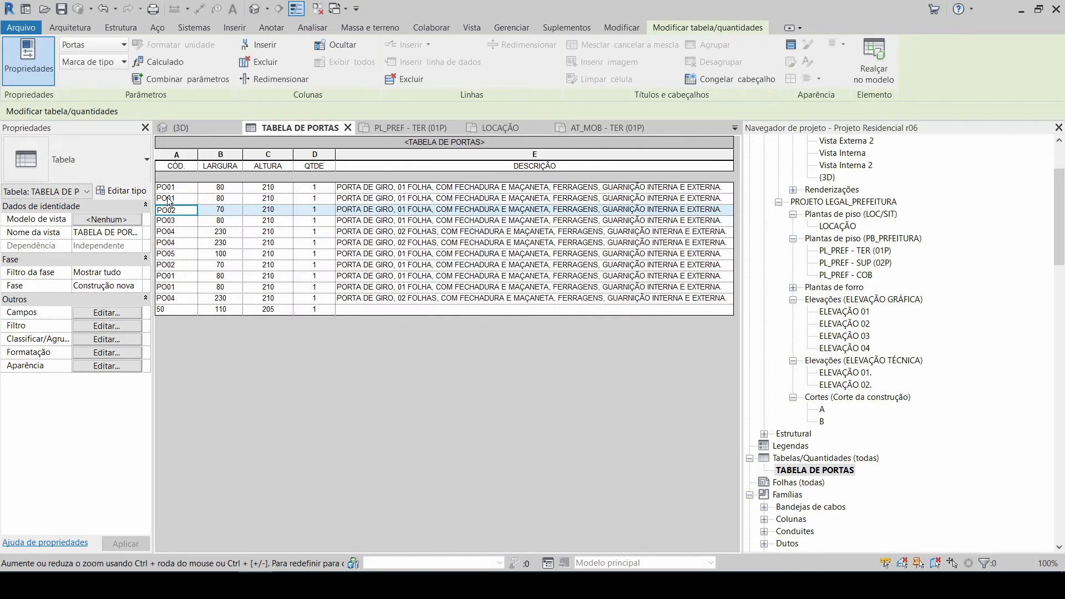
Step: Highlight the door coded 50 in the model, cycling through the views to the PL_PREF - SUP (02P) plan
left_click(226, 221)
left_click(230, 265)
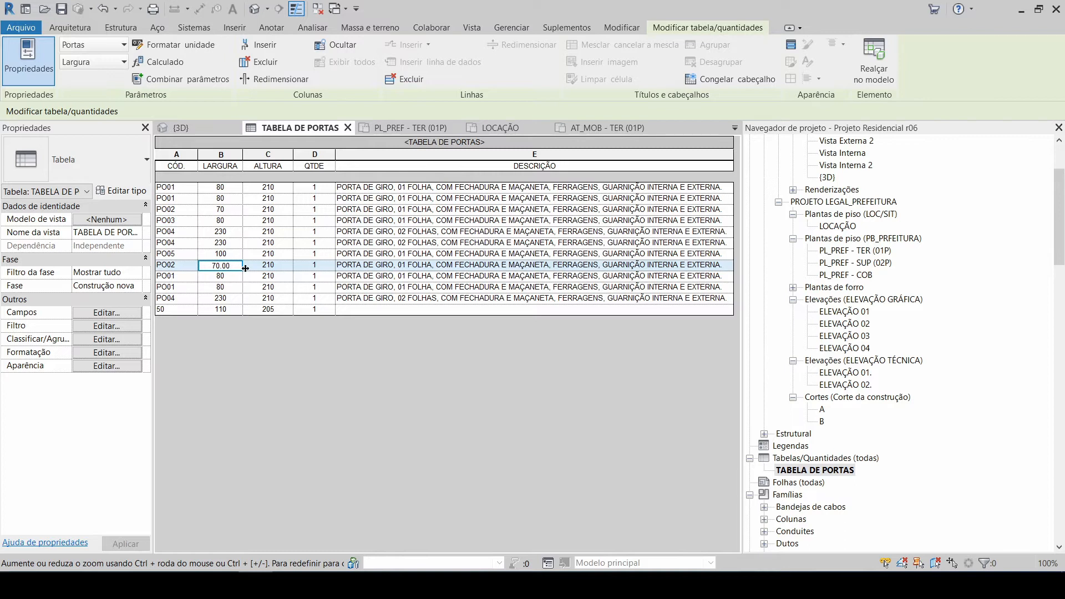
left_click(161, 310)
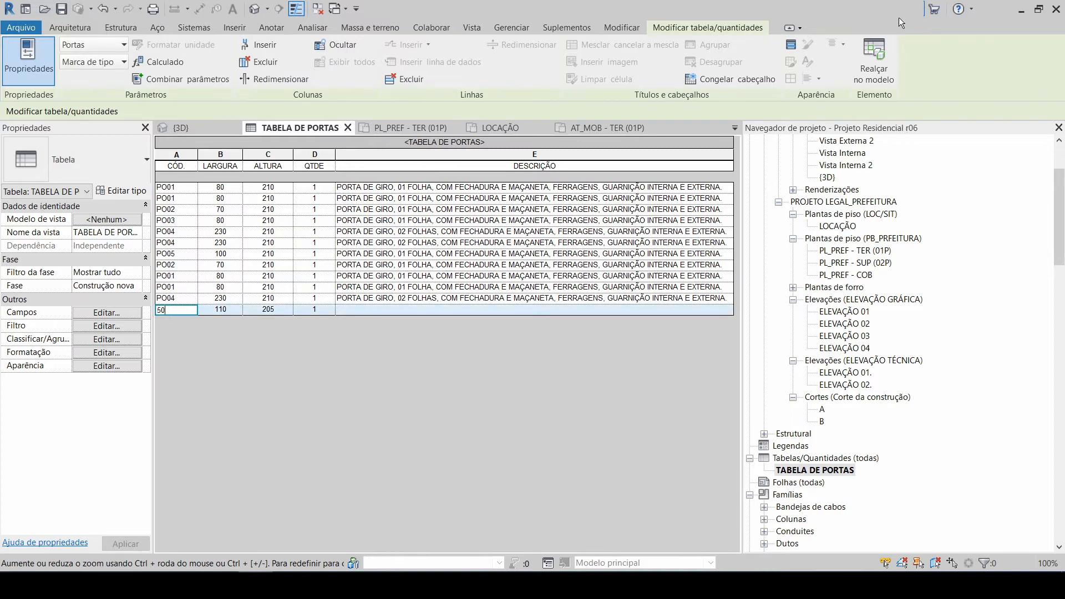
left_click(872, 58)
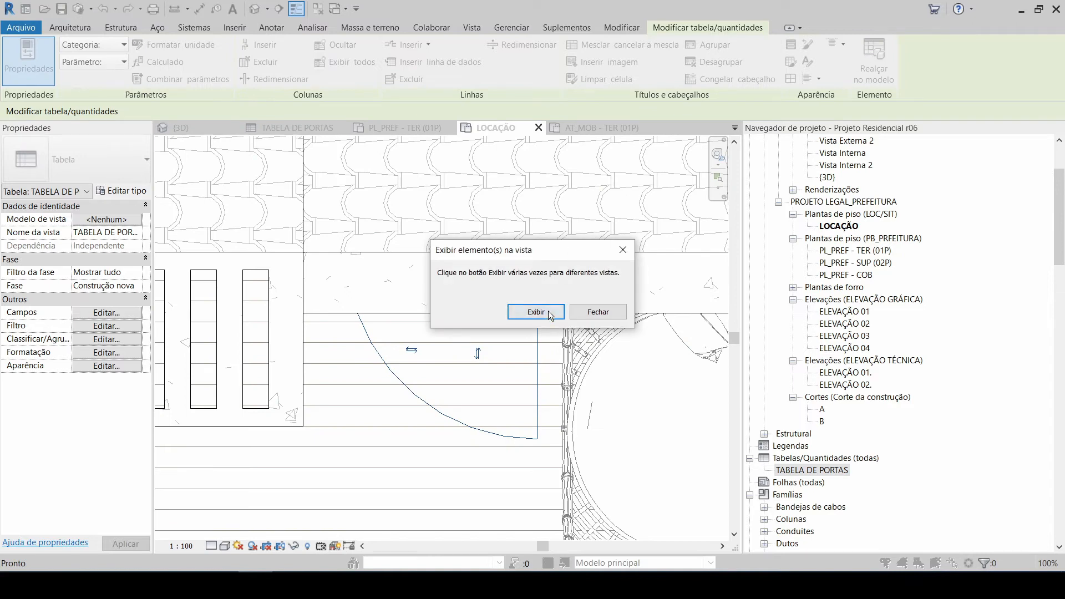
left_click(548, 313)
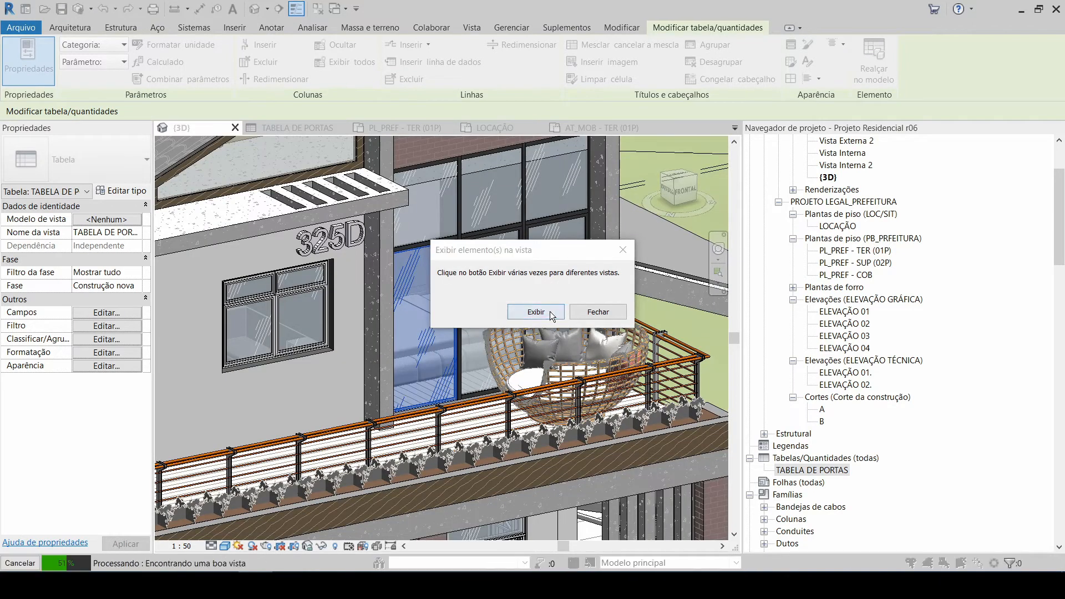
left_click(550, 311)
key("Return")
left_click(550, 315)
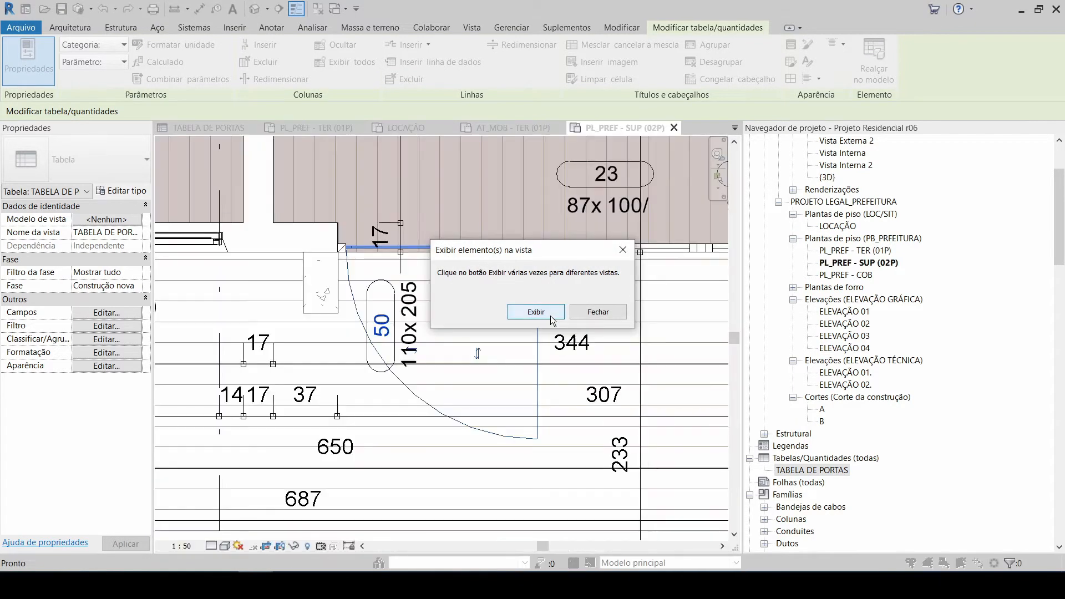
left_click(597, 312)
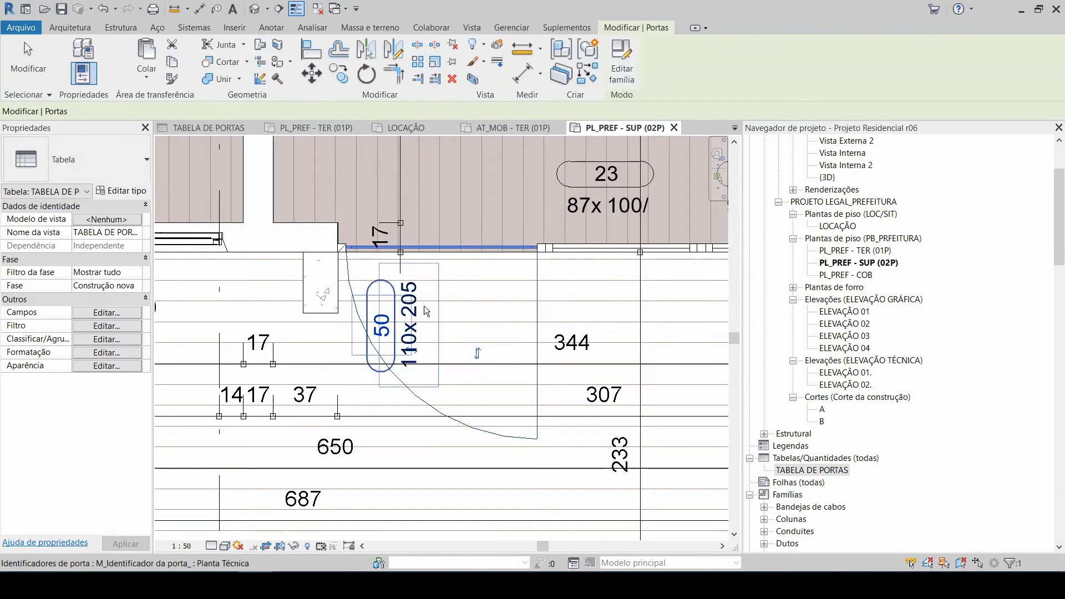
Step: Move the tag of the 110x205 glass door sideways, clear of its swing arc in the upper floor plan
scroll(423, 303, "down", 4)
scroll(421, 305, "up", 2)
left_click(423, 305)
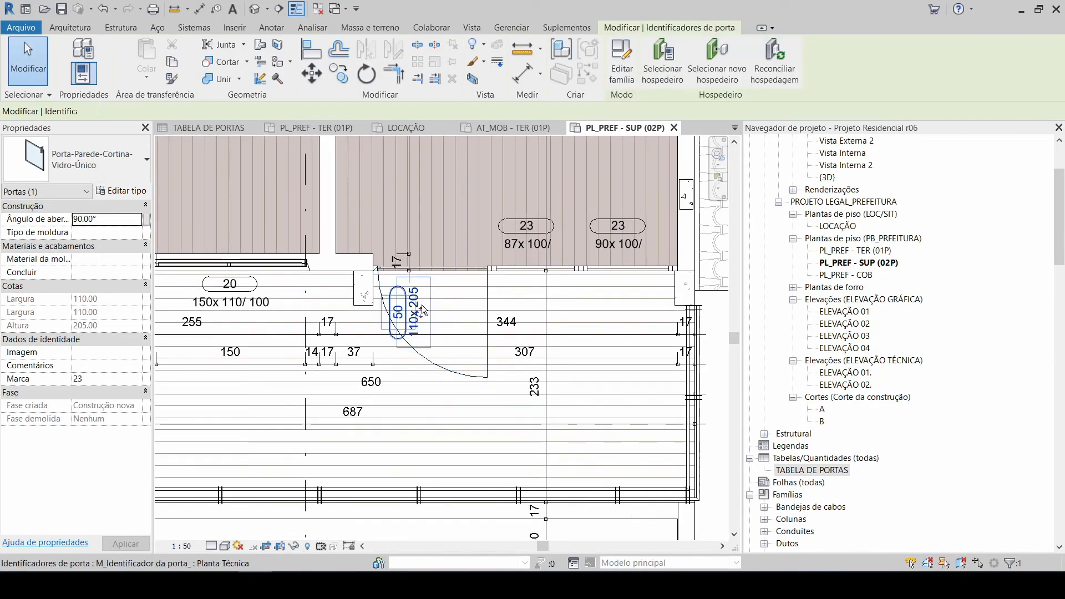
left_click_drag(423, 305, 481, 303)
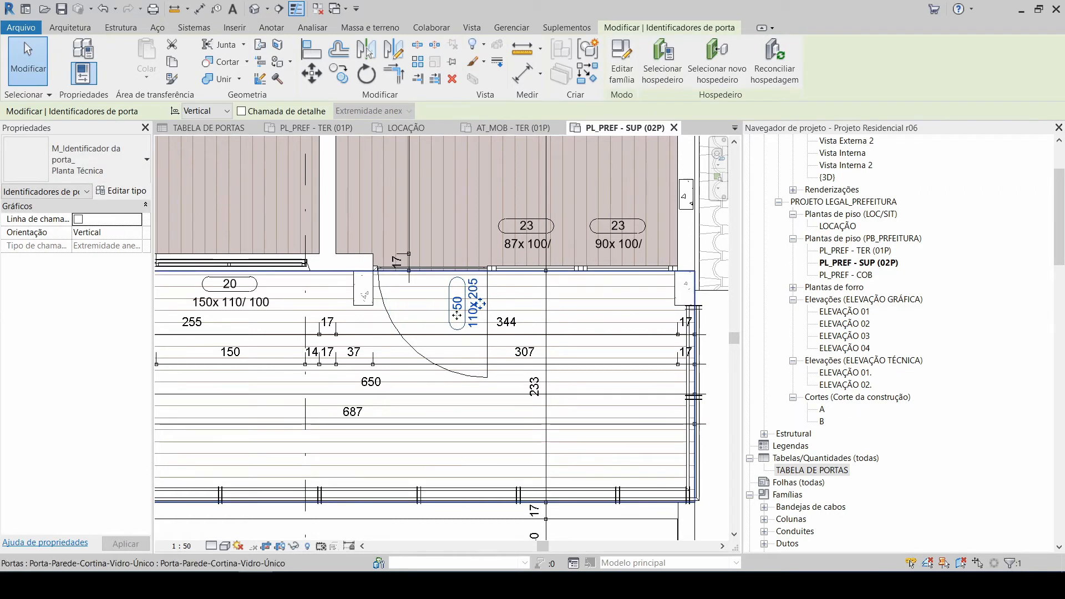
left_click(462, 305)
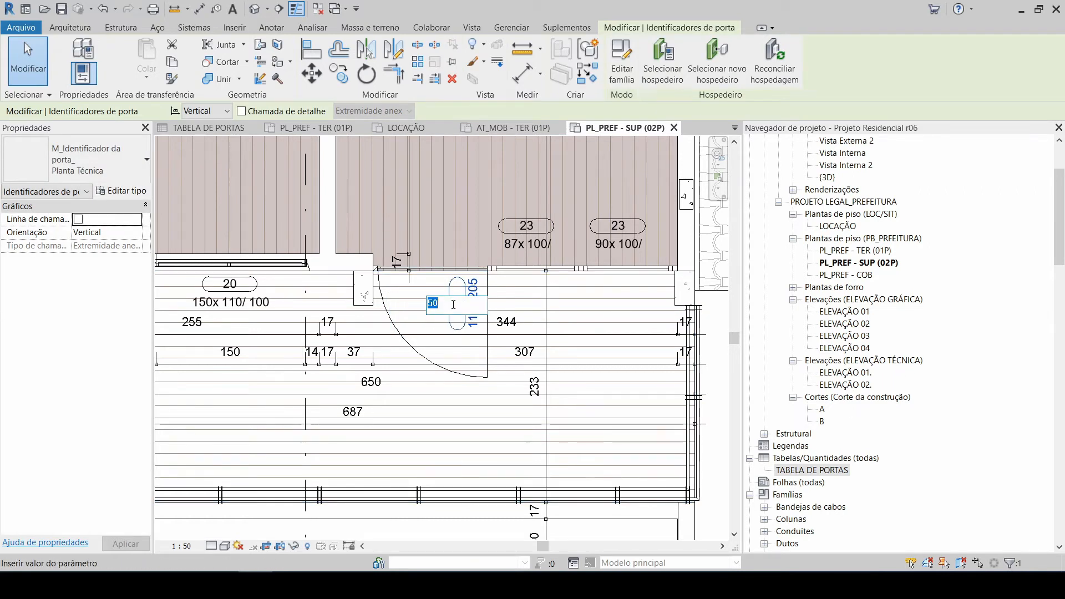
type("P")
key("Escape")
key("Escape")
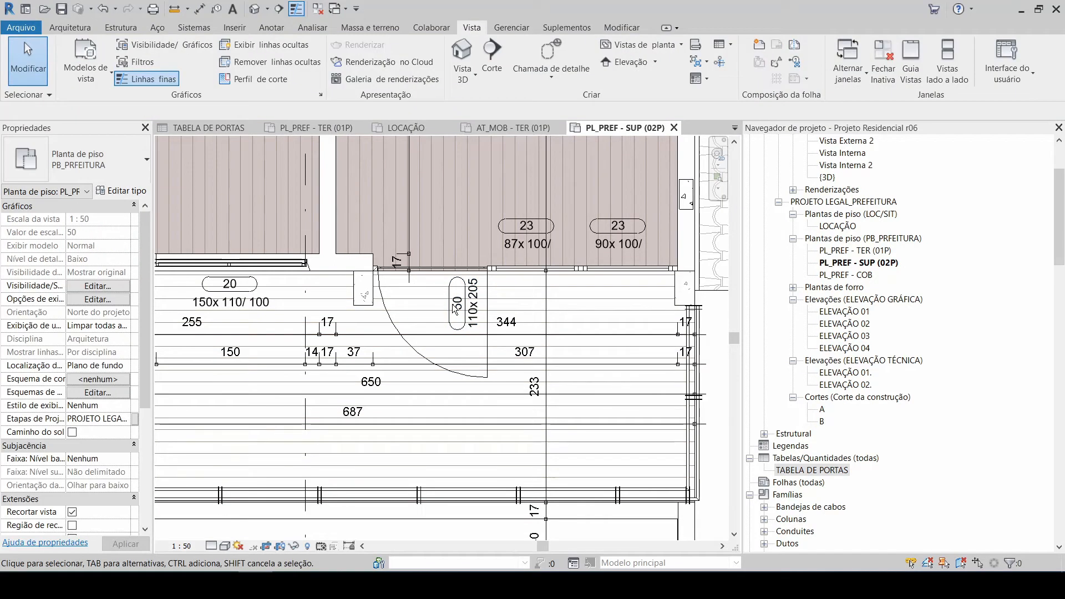
Step: Reopen the TABELA DE PORTAS schedule and set the code of the 110x205 door to PO06 for its whole type
double_click(814, 470)
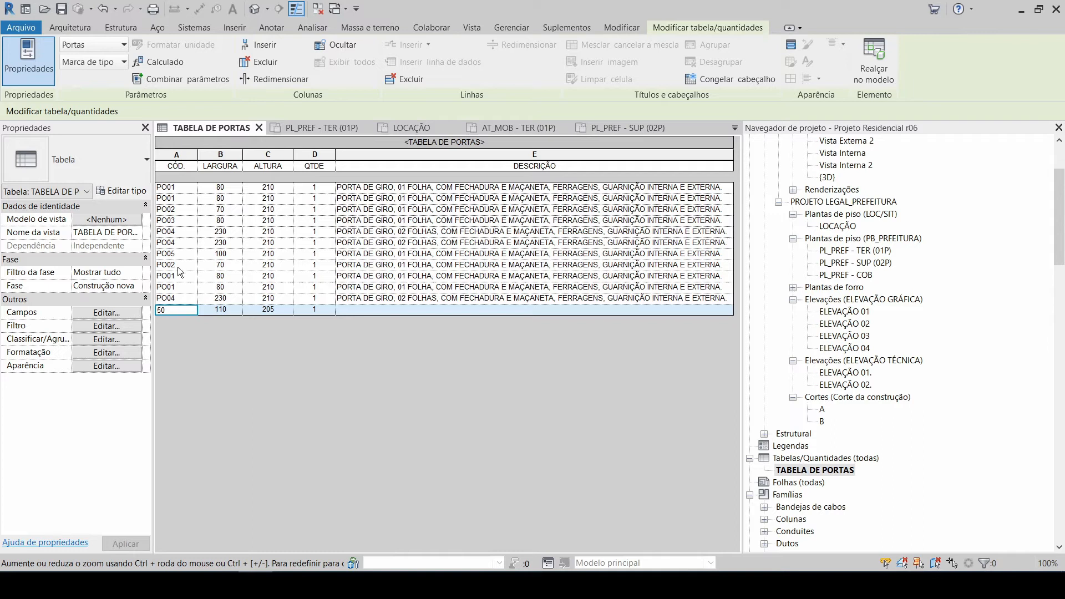
left_click_drag(170, 313, 151, 311)
left_click(298, 309)
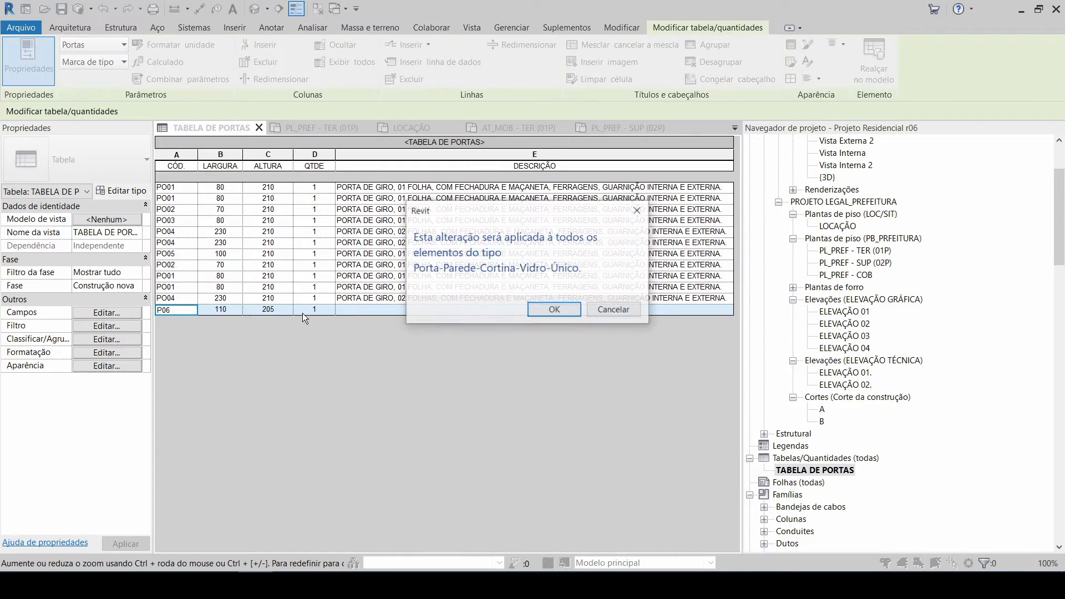
left_click(540, 309)
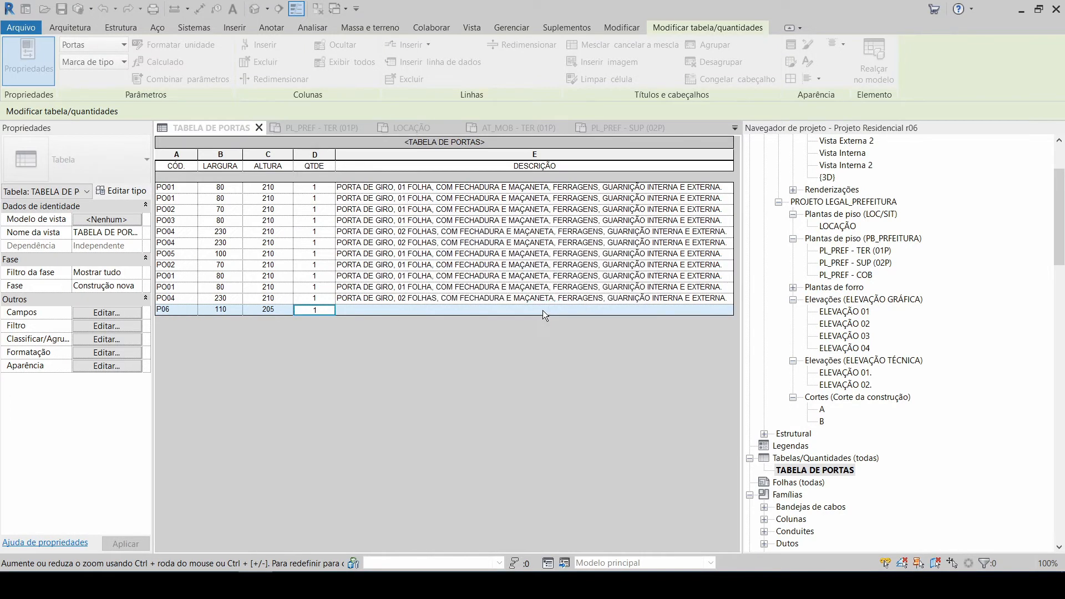
left_click(165, 309)
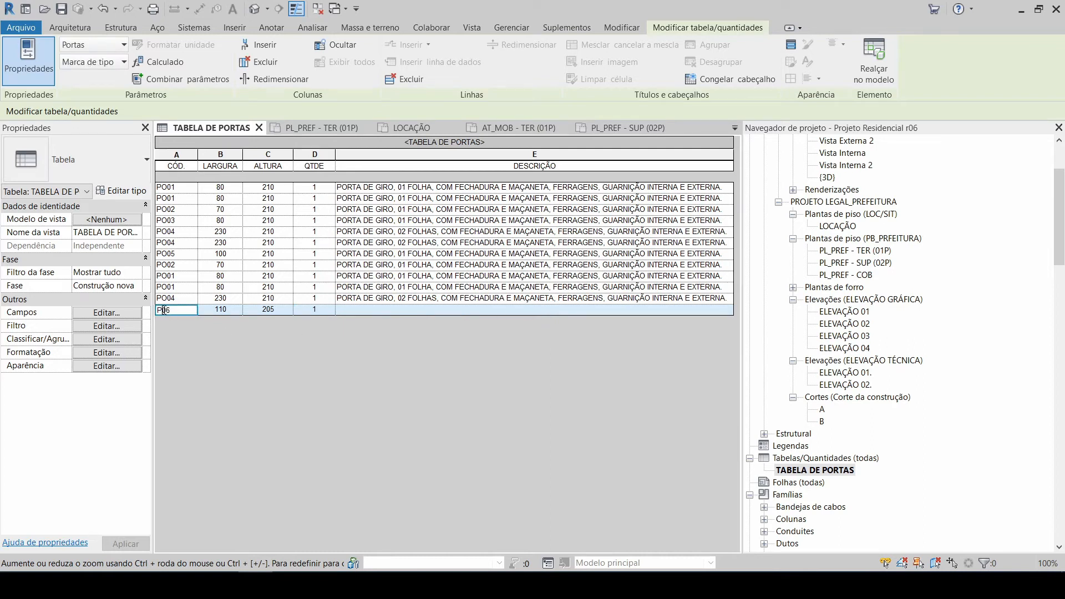
left_click(300, 309)
left_click(566, 311)
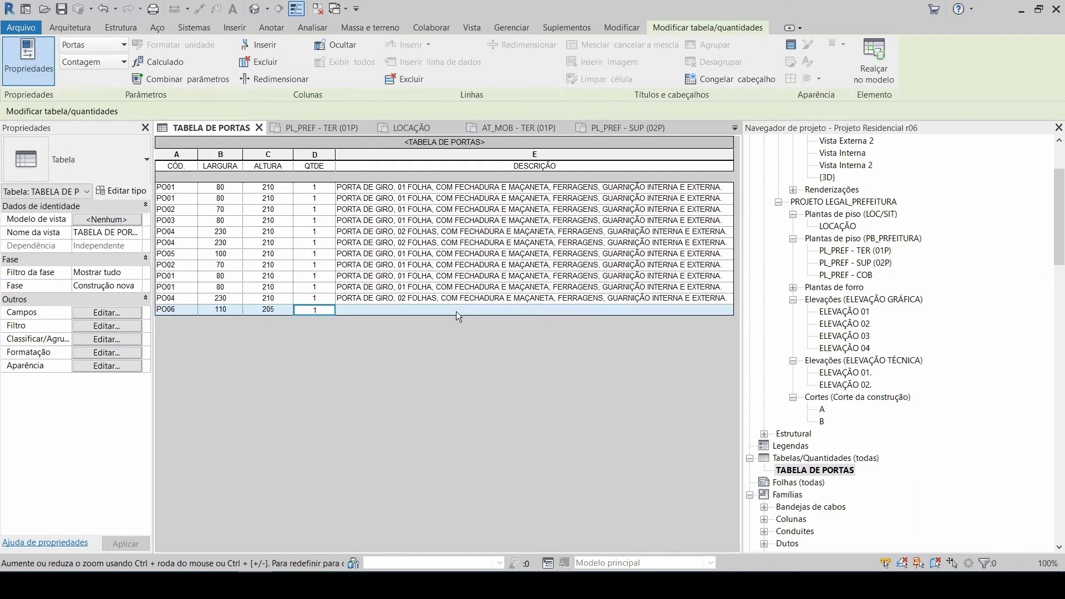
left_click(354, 310)
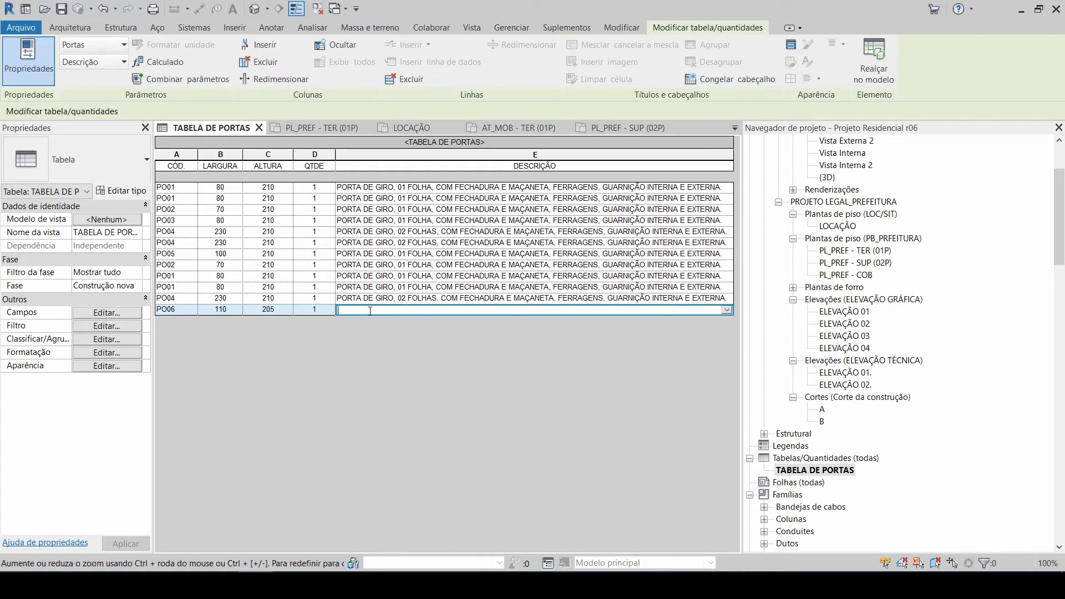
type("LSLJFLSAJJF")
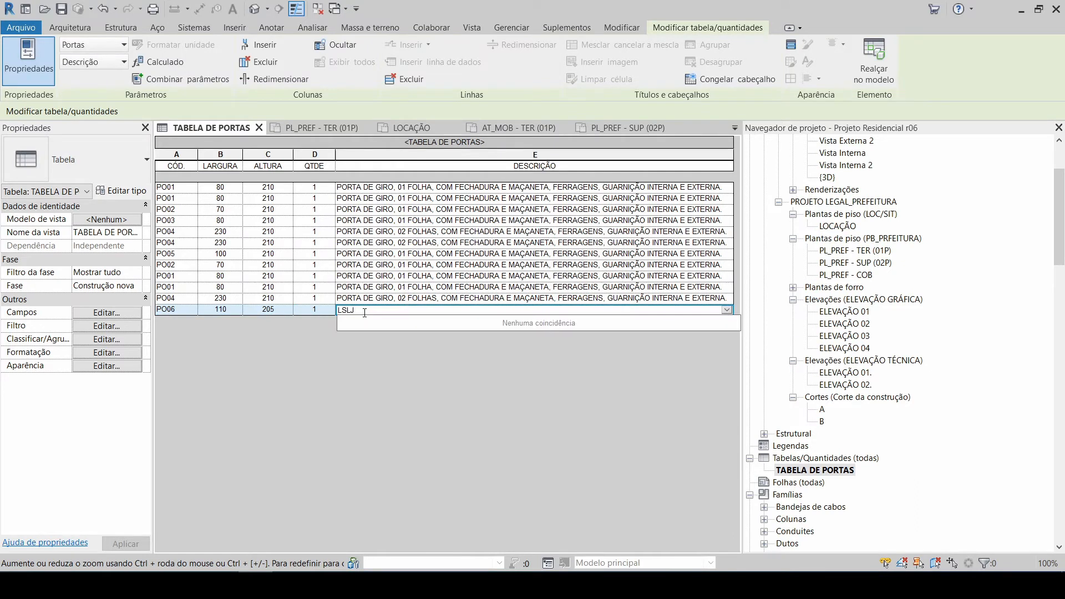
key("BackSpace")
key("BackSpace")
key("BackSpace")
key("BackSpace")
key("BackSpace")
key("BackSpace")
key("BackSpace")
key("BackSpace")
key("BackSpace")
key("BackSpace")
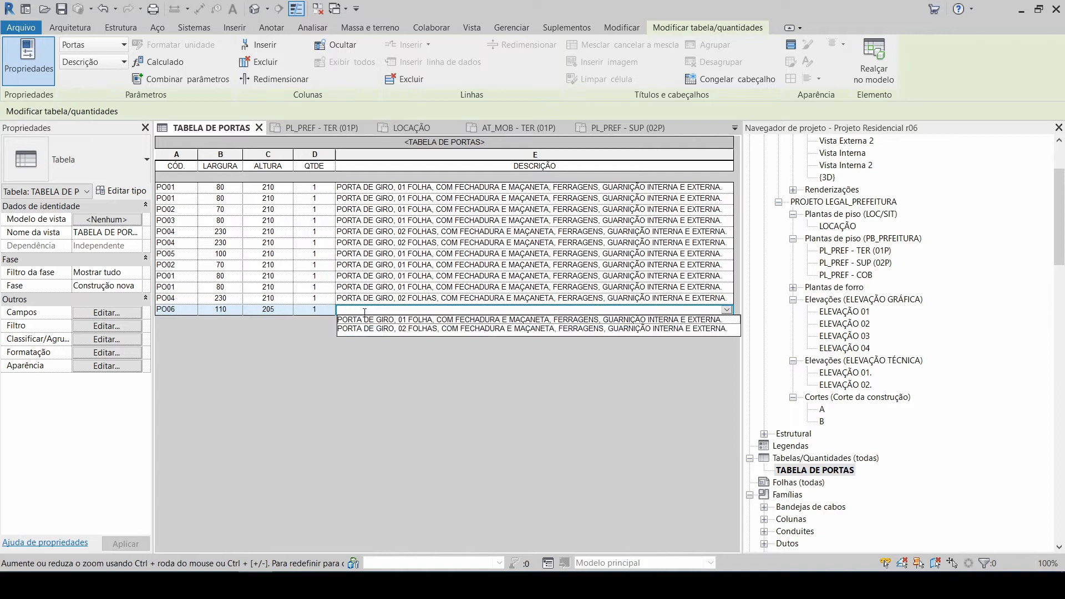
Step: Assign the existing description "PORTA DE GIRO, 01 FOLHA, COM FECHADURA E MAÇANETA, FERRAGENS, GUARNIÇÃO INTERNA E EXTERNA." to the PO06 door type
left_click(723, 311)
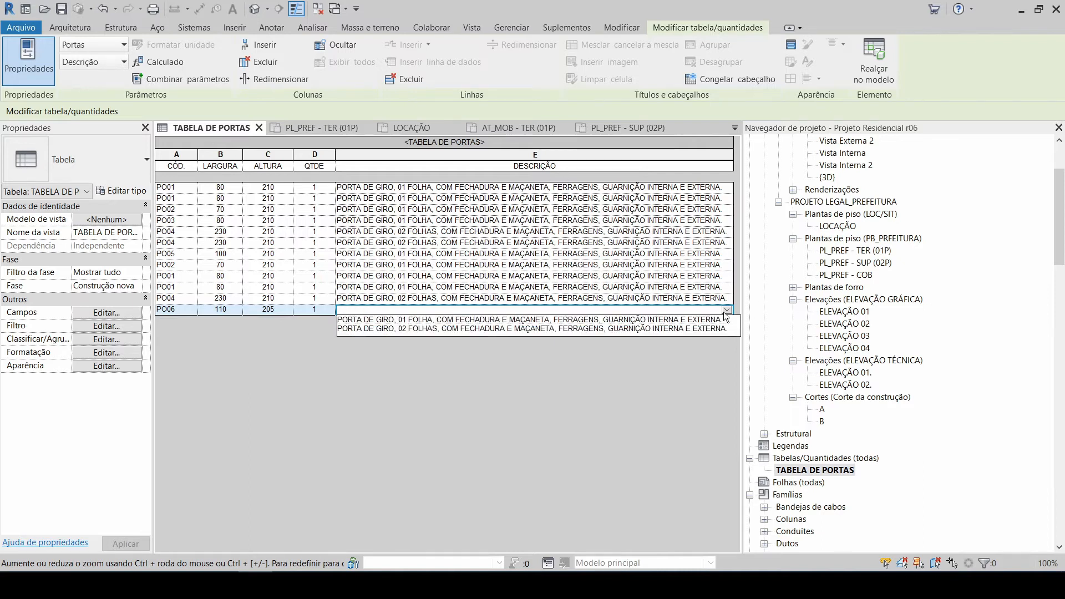
left_click(616, 309)
left_click(727, 311)
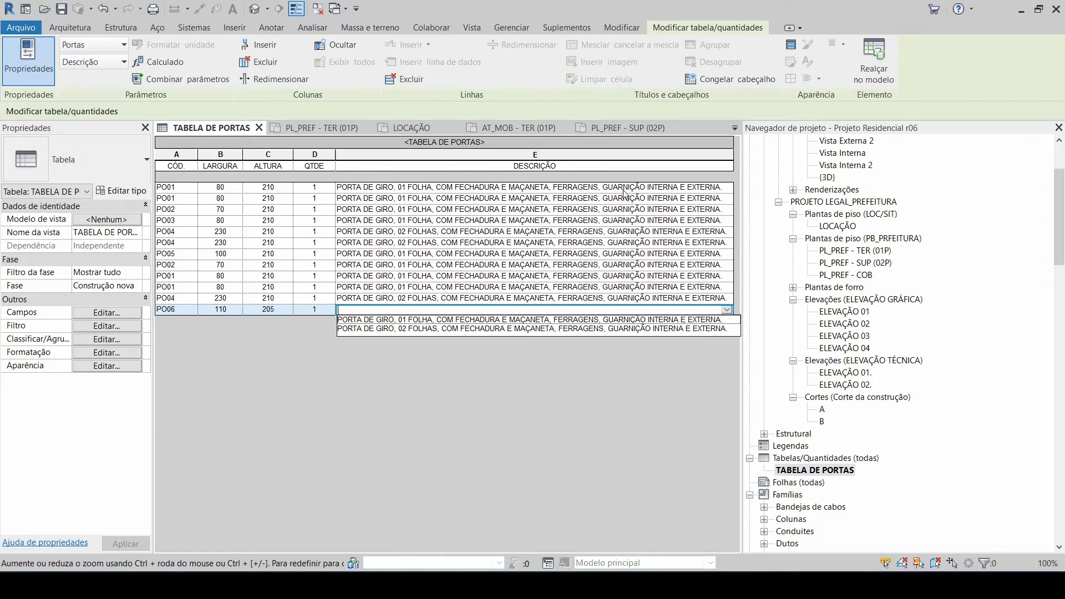
left_click(409, 320)
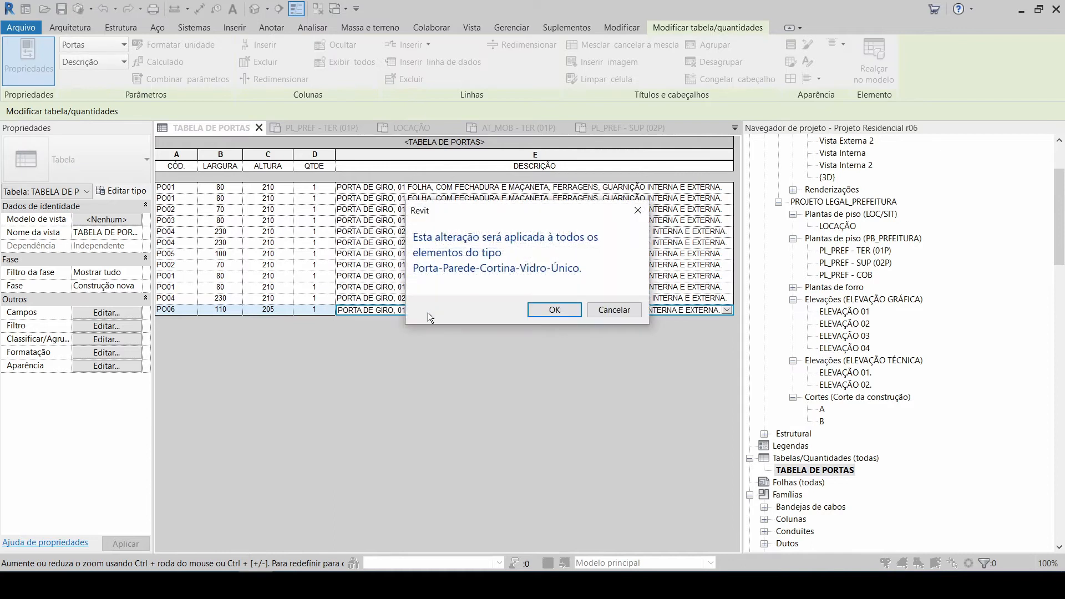
left_click(554, 309)
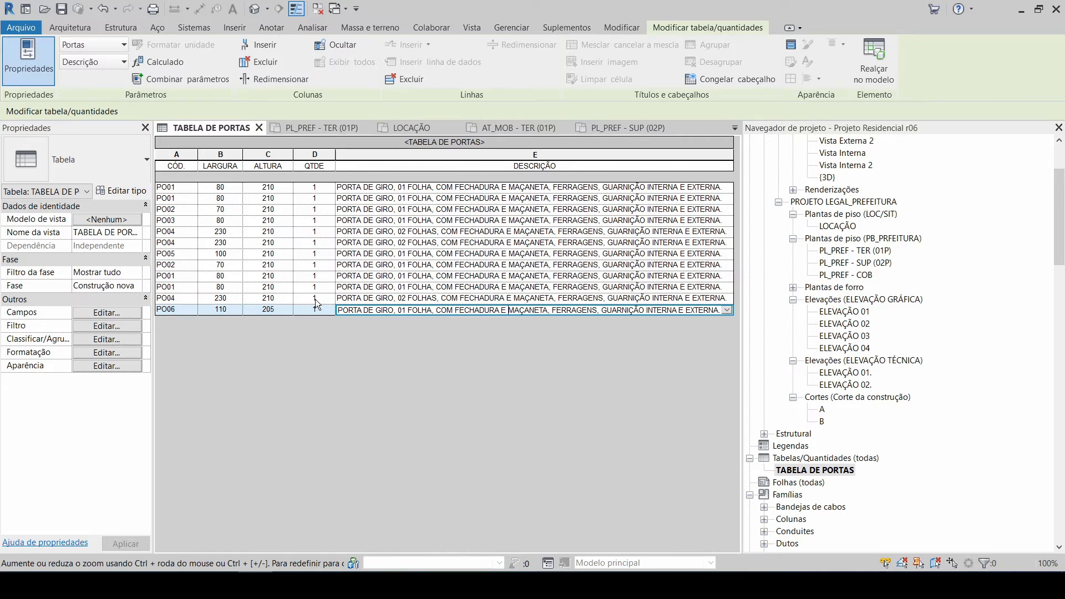
left_click(409, 276)
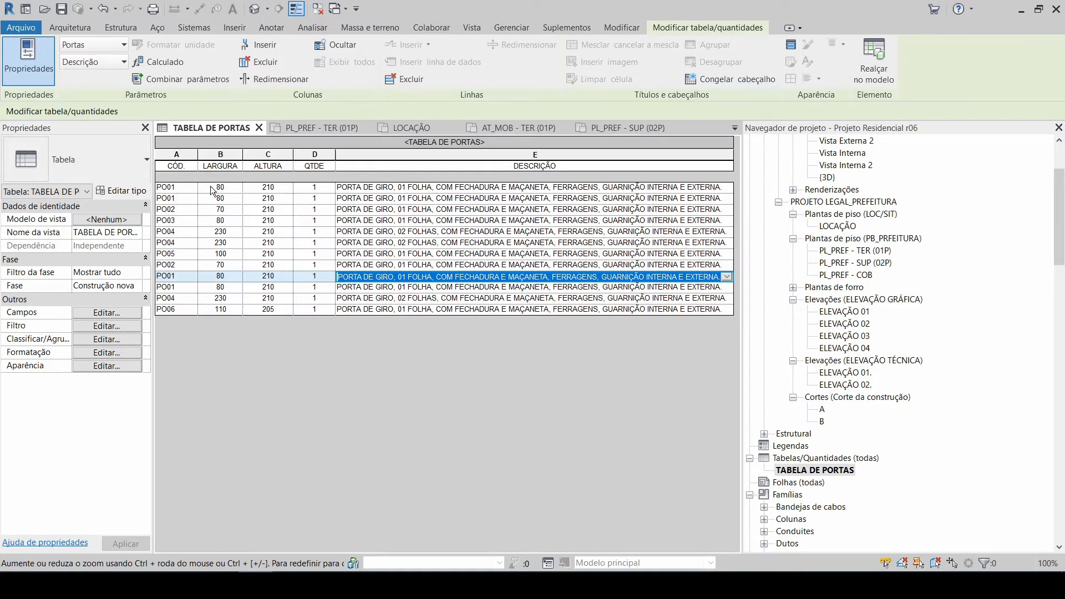
left_click(316, 189)
left_click(322, 200)
left_click(317, 211)
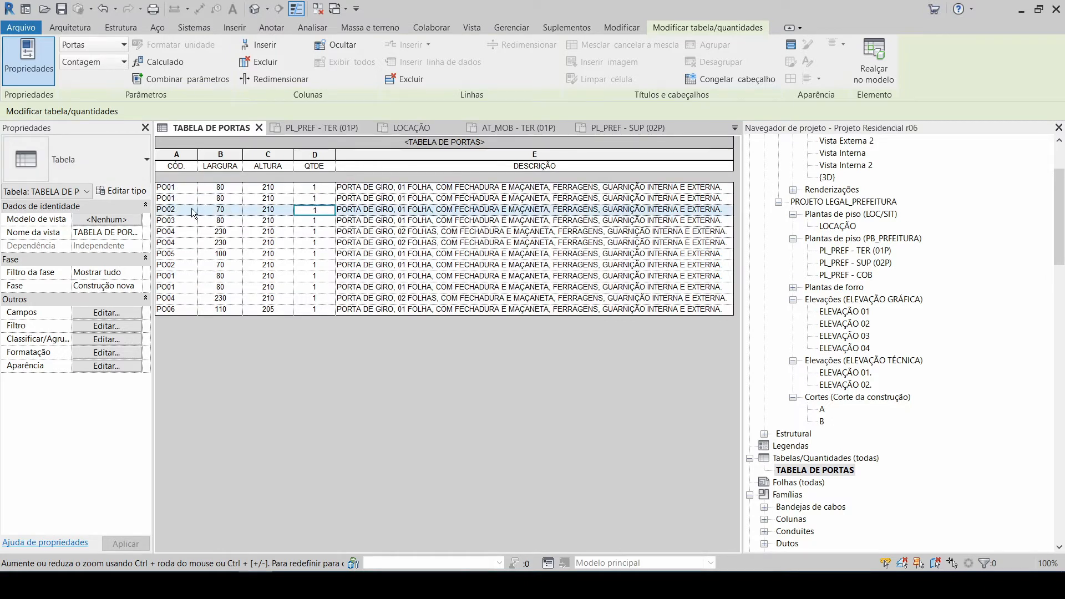
left_click(182, 198)
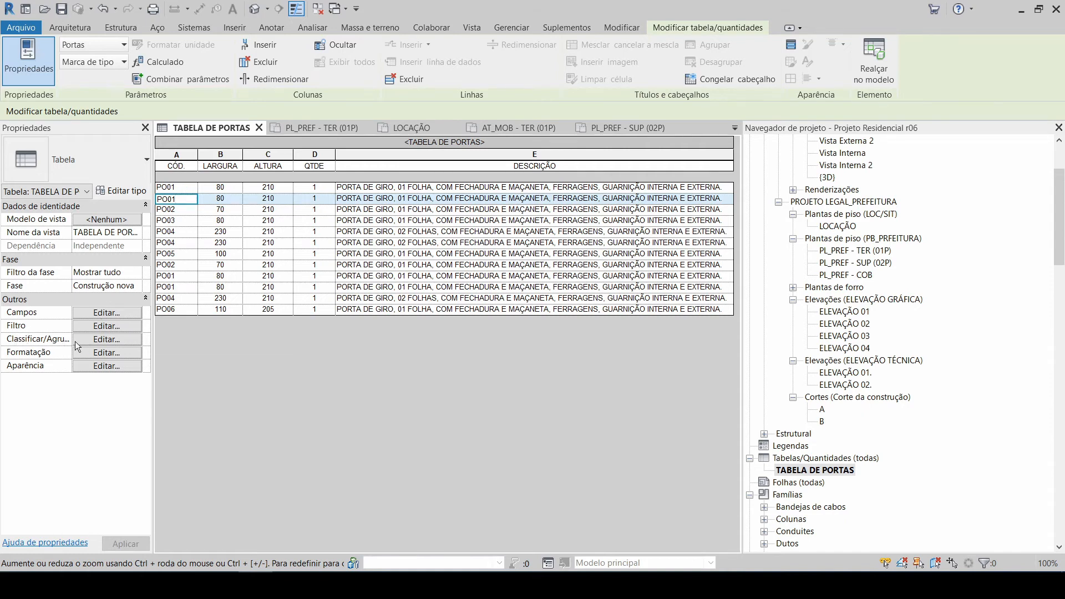
Step: Sort the TABELA DE PORTAS schedule by Marca de tipo in ascending order and turn off Itemizar cada instância
left_click(95, 342)
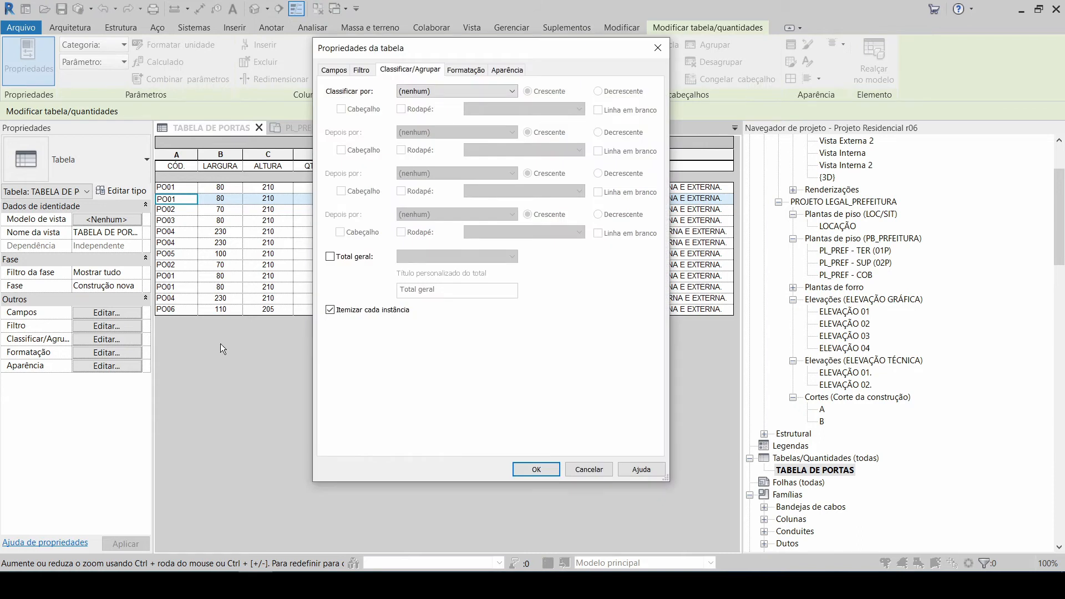
left_click(333, 71)
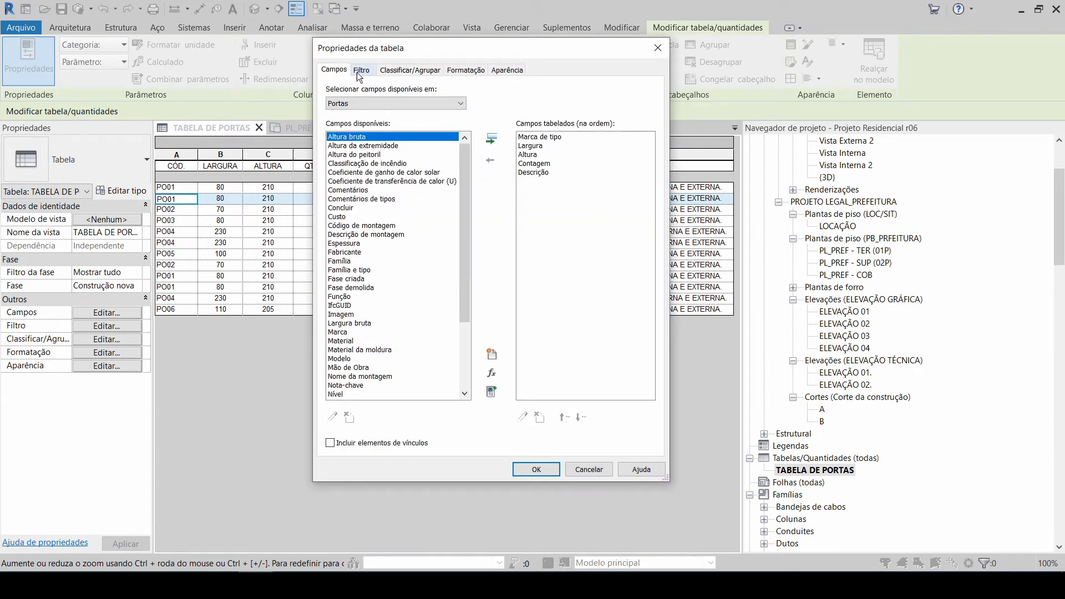
left_click(361, 70)
left_click(397, 71)
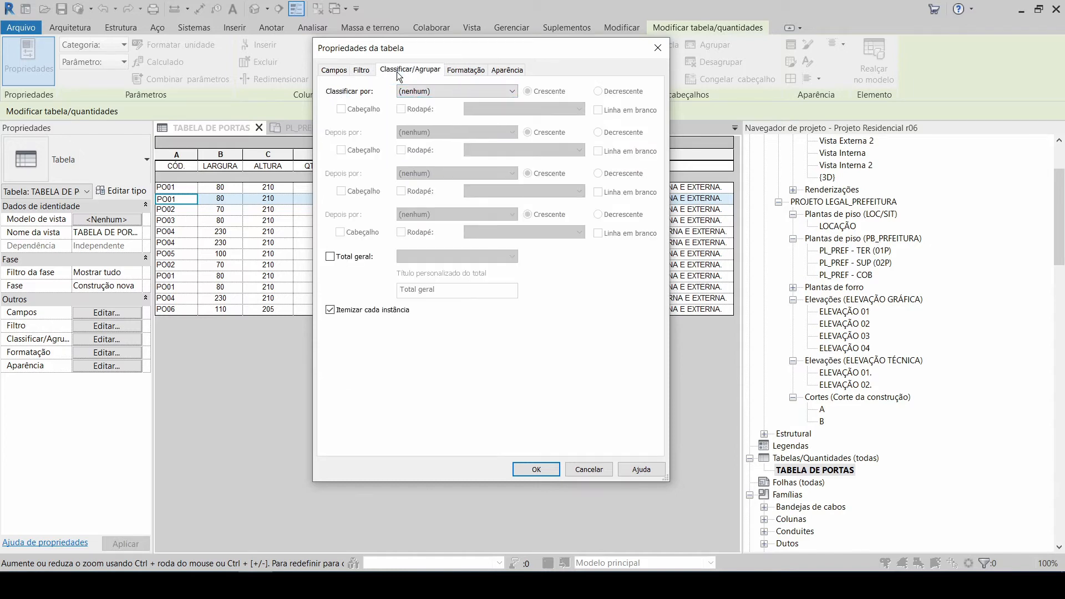
left_click(436, 91)
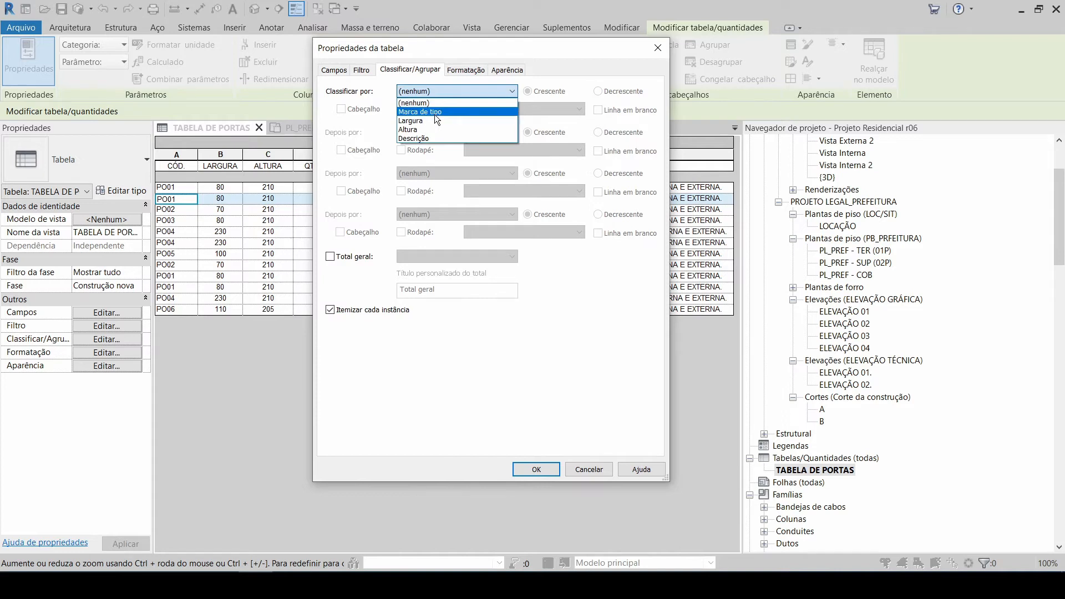
left_click(434, 112)
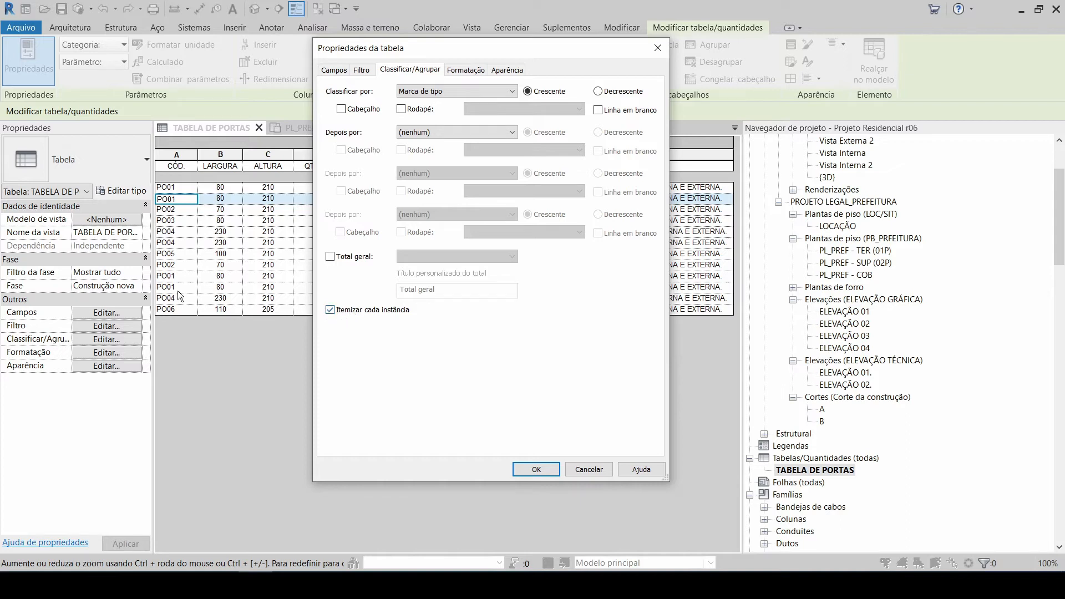
left_click(357, 310)
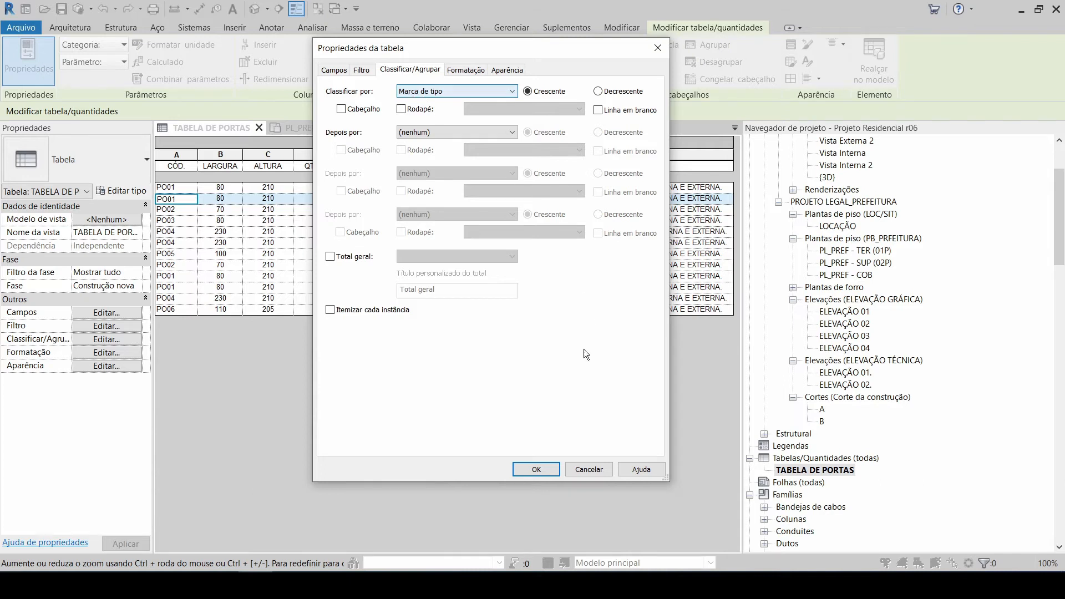
left_click(546, 467)
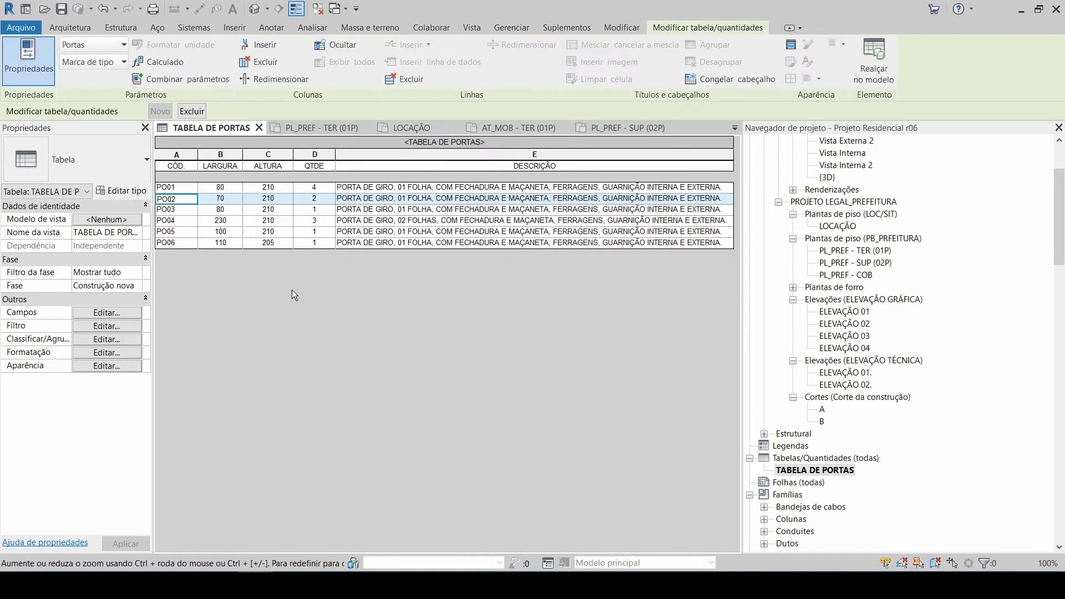
Step: Check the door codes PO01 to PO06 row by row and the quantity of PO01 in the grouped schedule
left_click(176, 189)
left_click(177, 199)
left_click(179, 210)
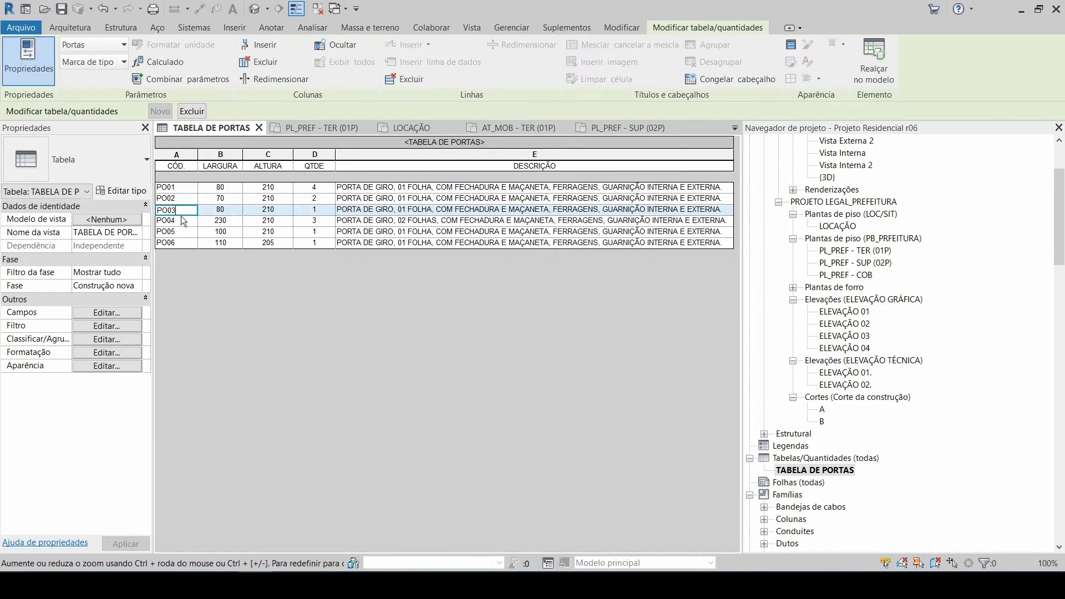
left_click(180, 220)
left_click(182, 232)
left_click(182, 242)
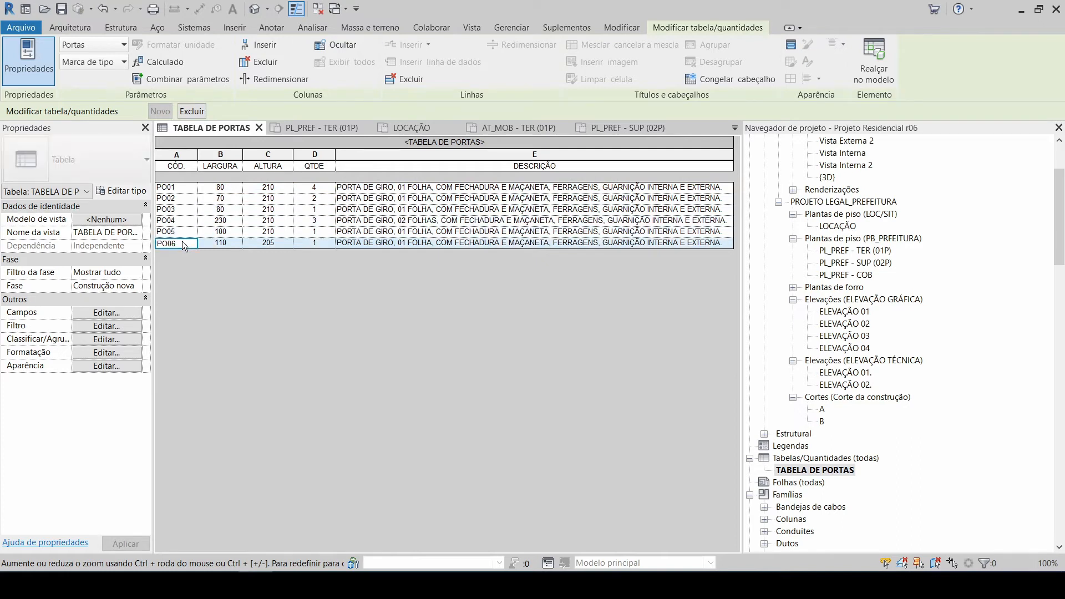
left_click(323, 188)
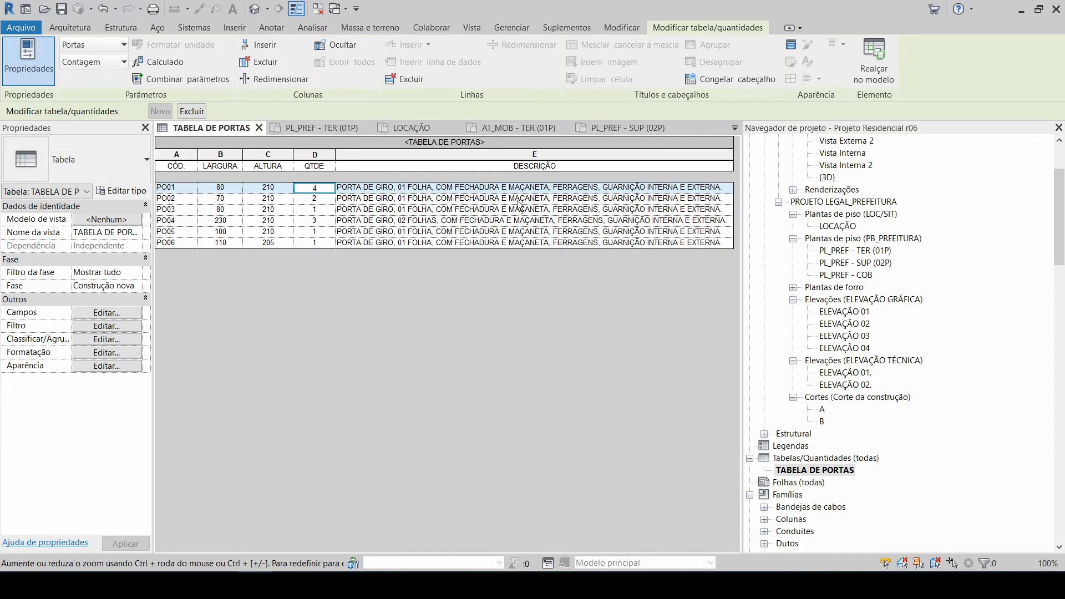
Step: Create a new schedule of building components for the Janelas category, named TABELA DE JANELAS
left_click(470, 28)
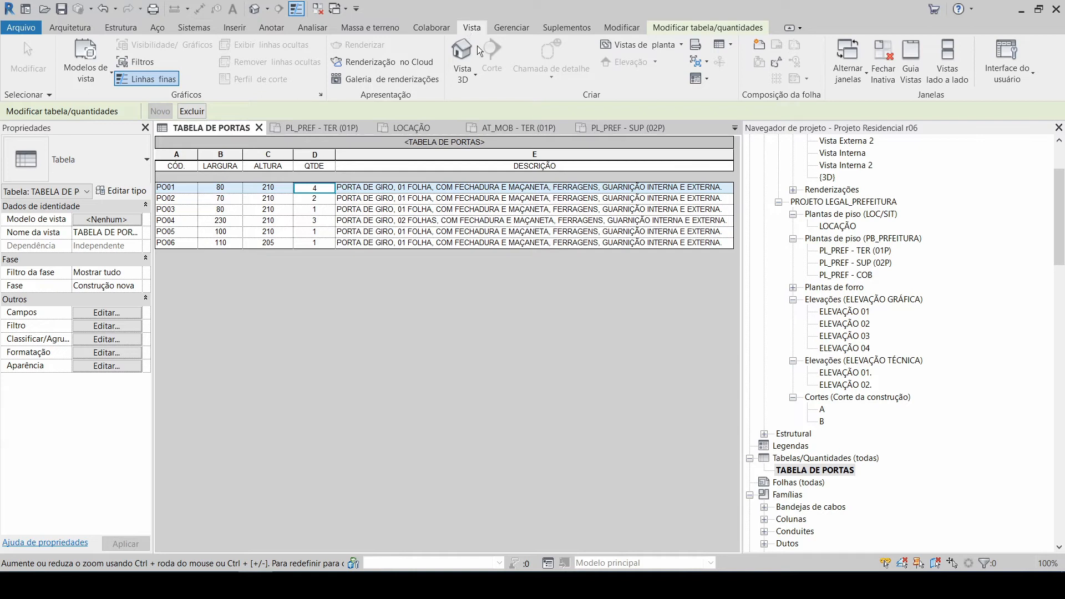
left_click(724, 44)
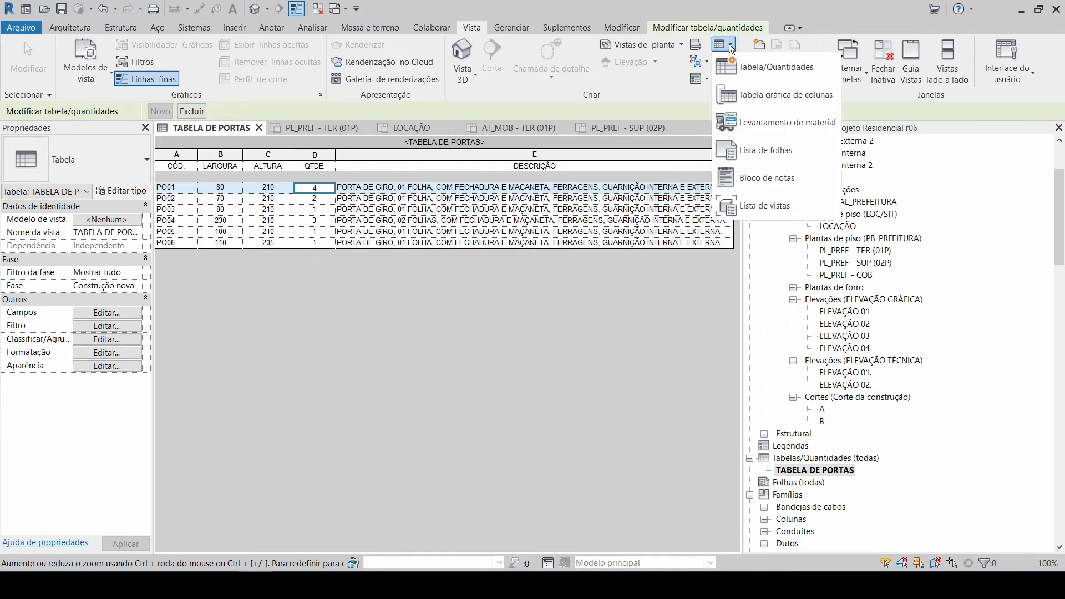
left_click(785, 71)
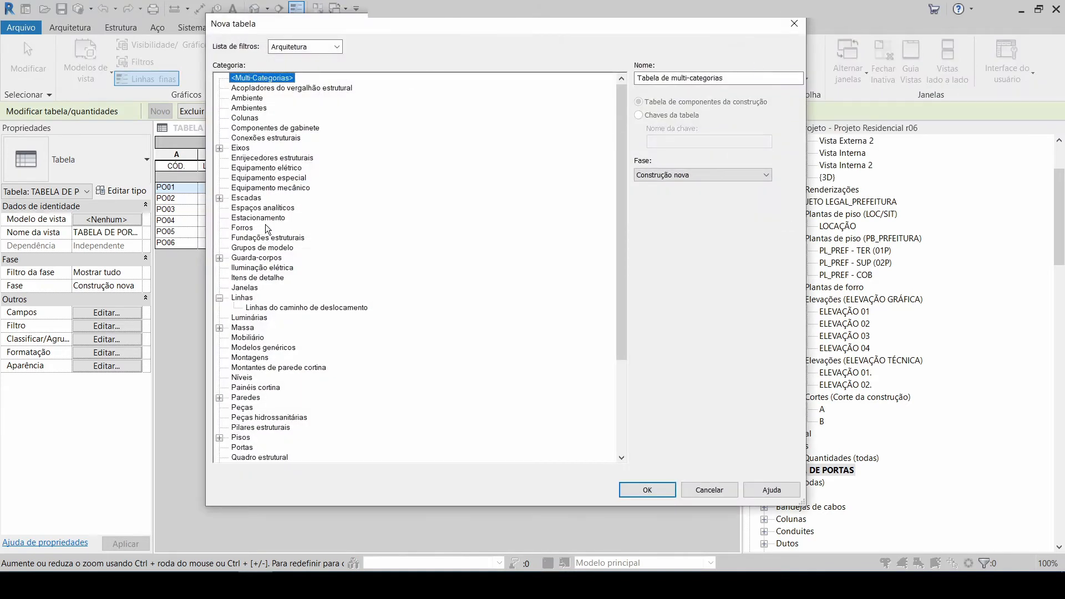
left_click(244, 288)
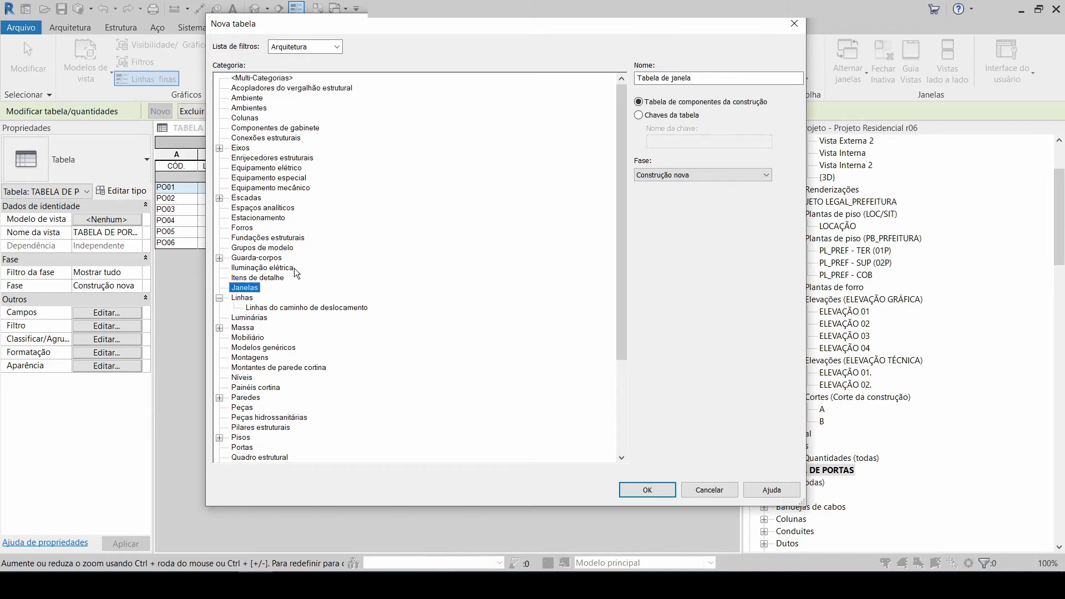
left_click_drag(699, 78, 605, 86)
type("TABELA DE JANELAS")
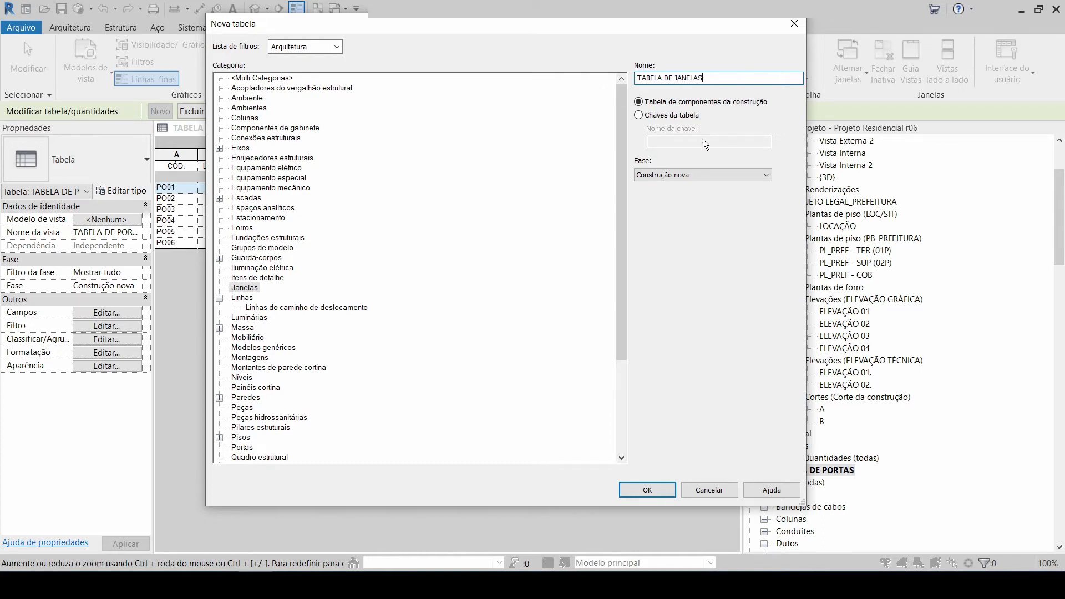
left_click(647, 490)
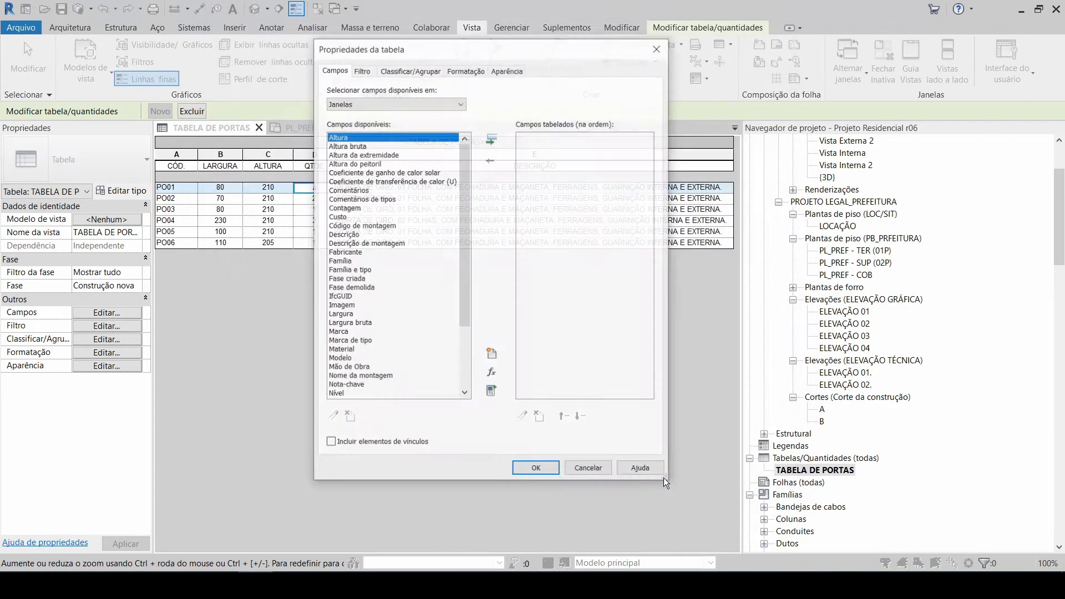
Step: Add the fields Marca de tipo, Largura and Altura, in that order, to the window schedule
left_click_drag(465, 173, 473, 222)
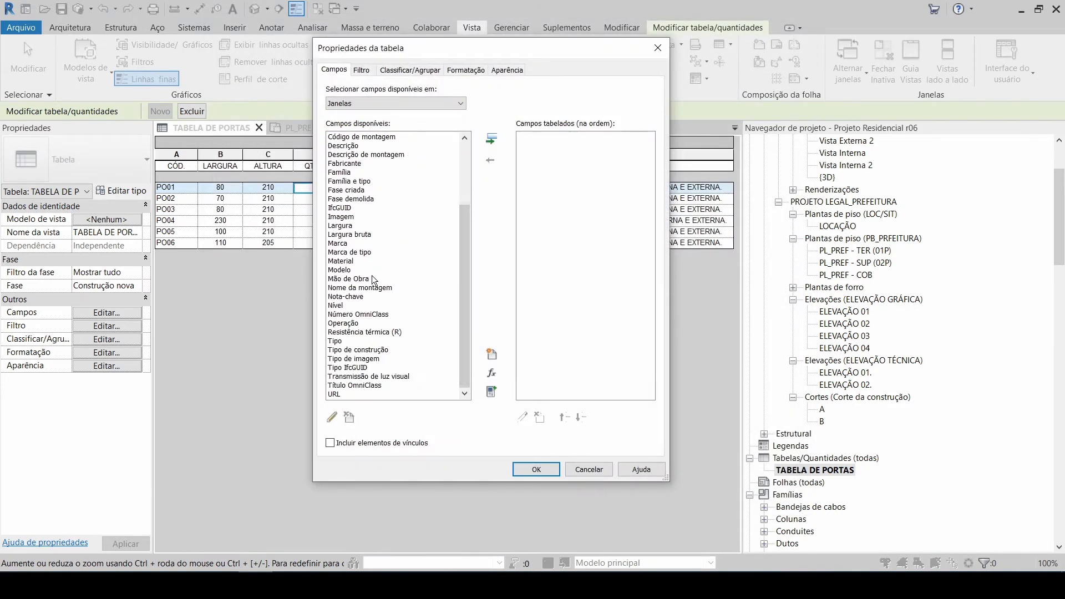
left_click(358, 263)
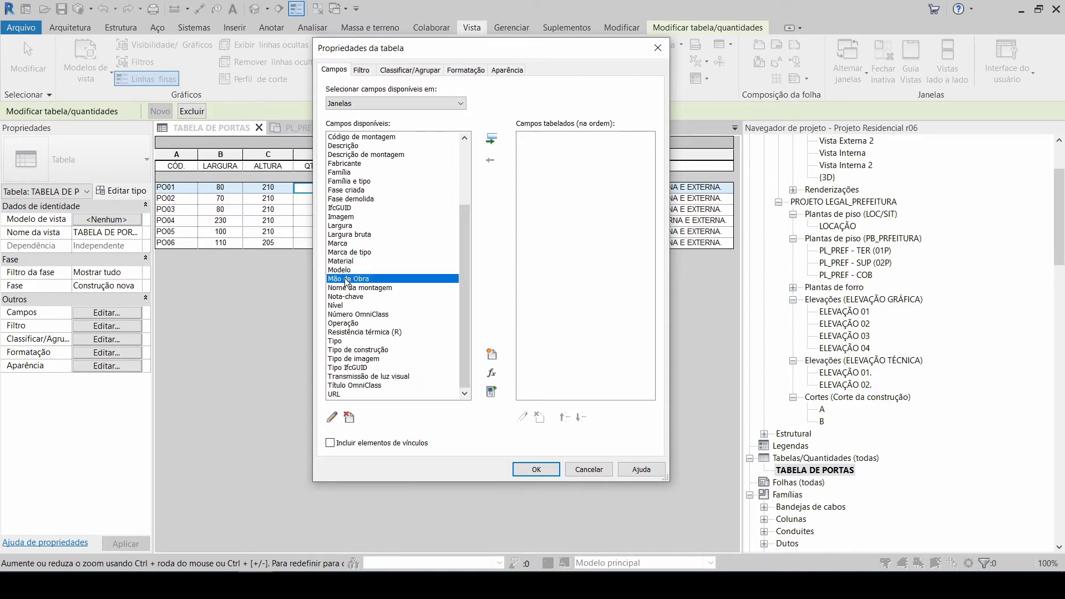
left_click(352, 252)
left_click(490, 139)
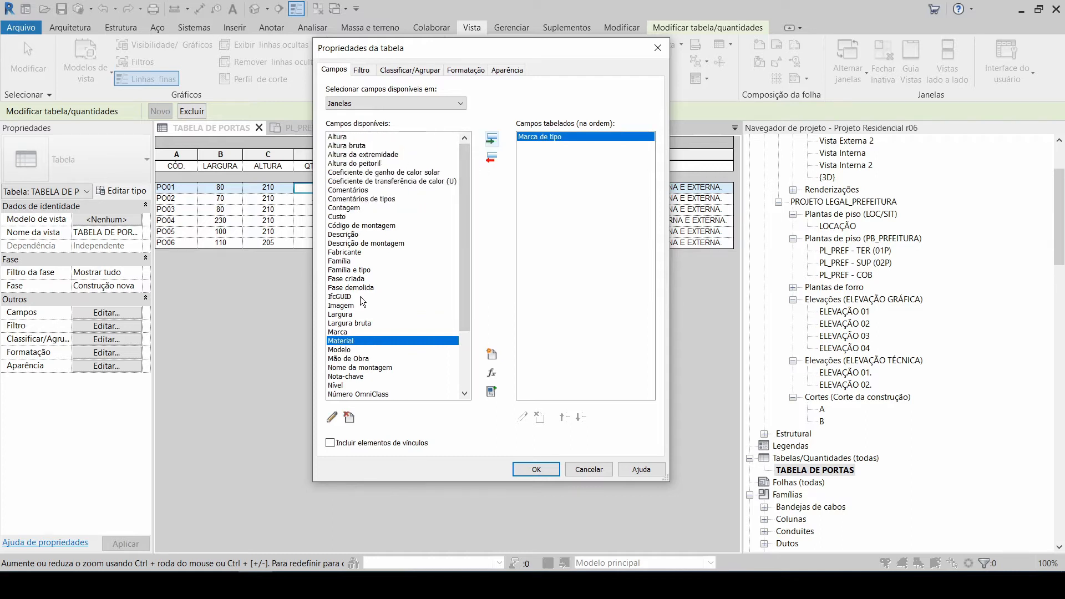
left_click(358, 314)
left_click(490, 139)
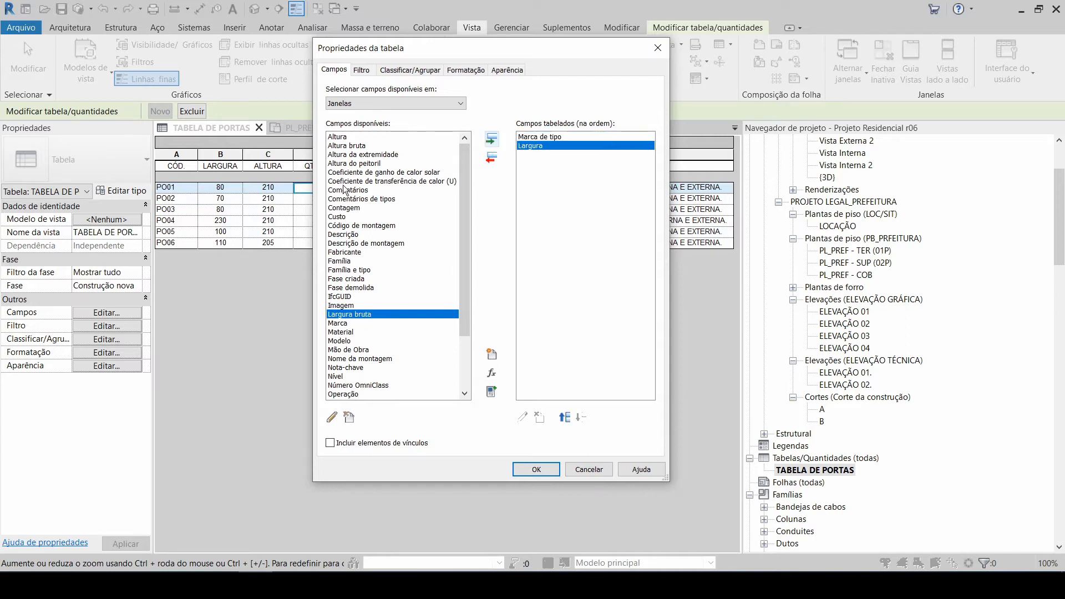
left_click(489, 139)
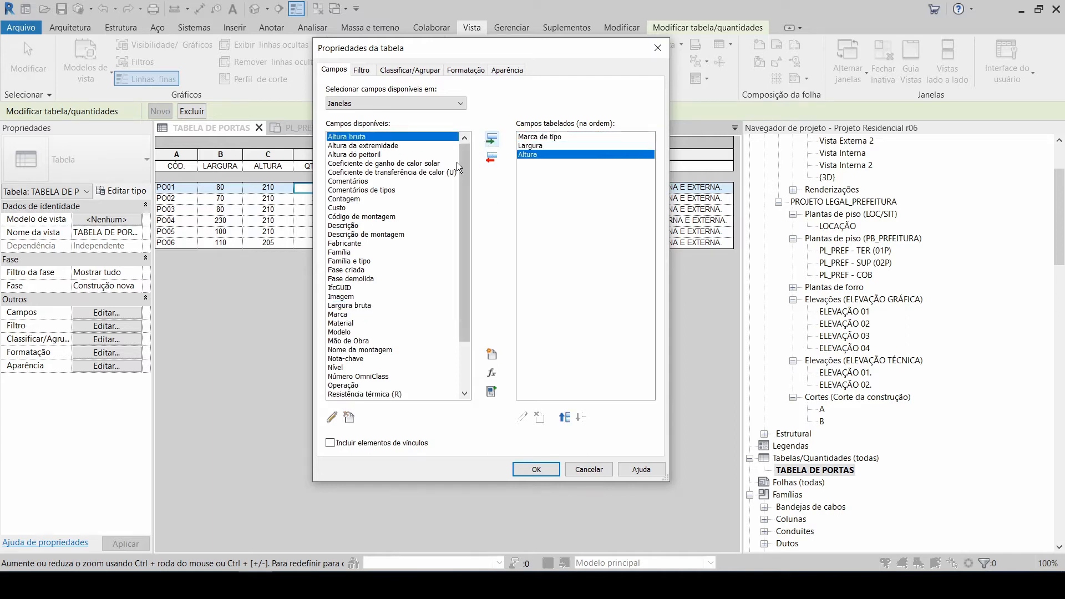
Step: Add the fields Altura do peitoril and Descrição after Altura in the window schedule
left_click(370, 155)
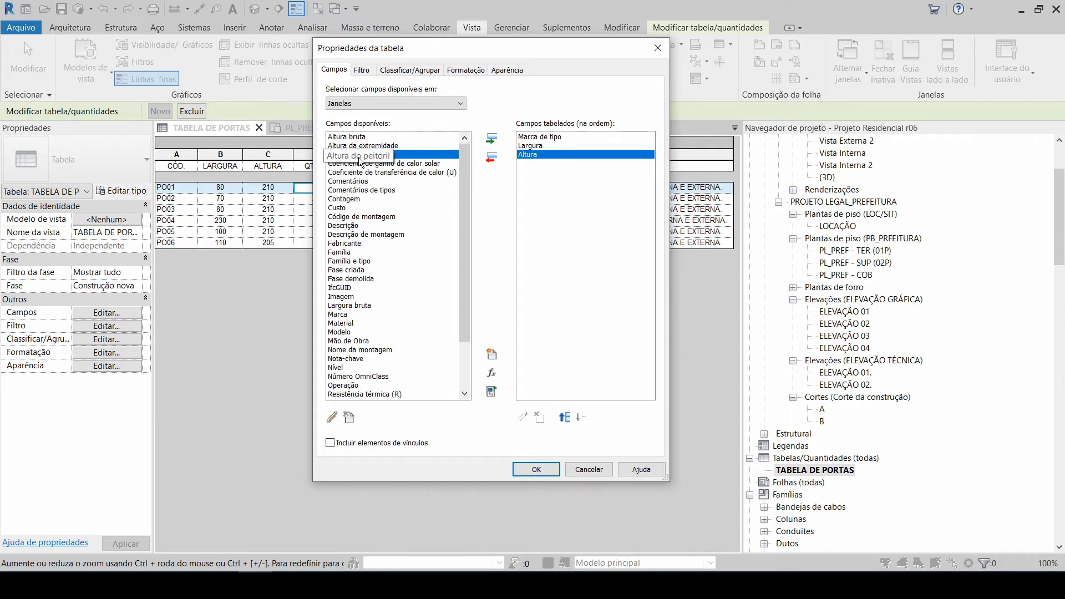
left_click(492, 138)
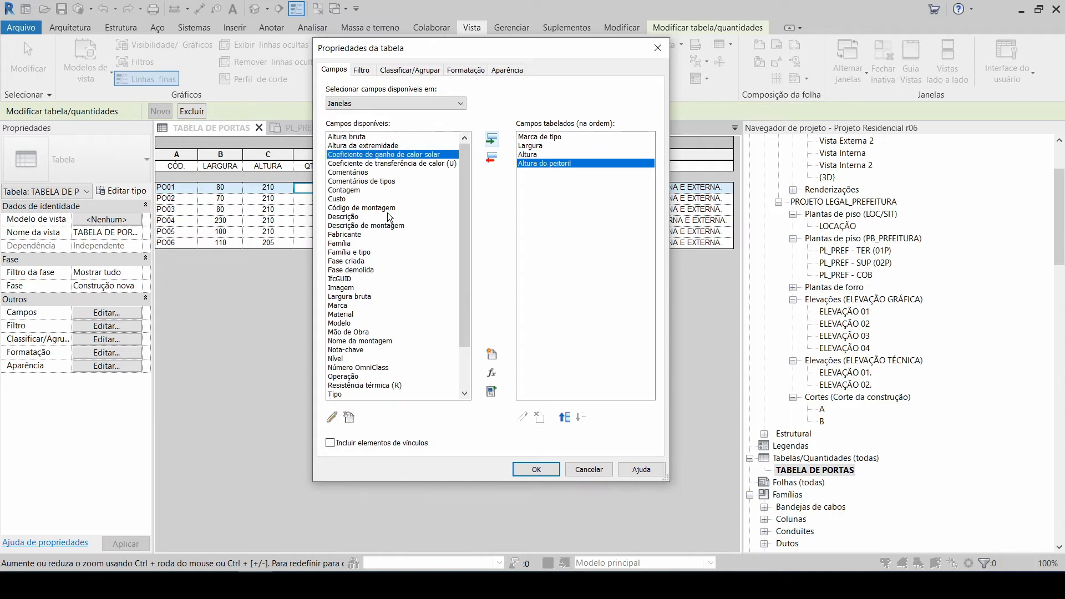
scroll(389, 218, "down", 2)
left_click(351, 226)
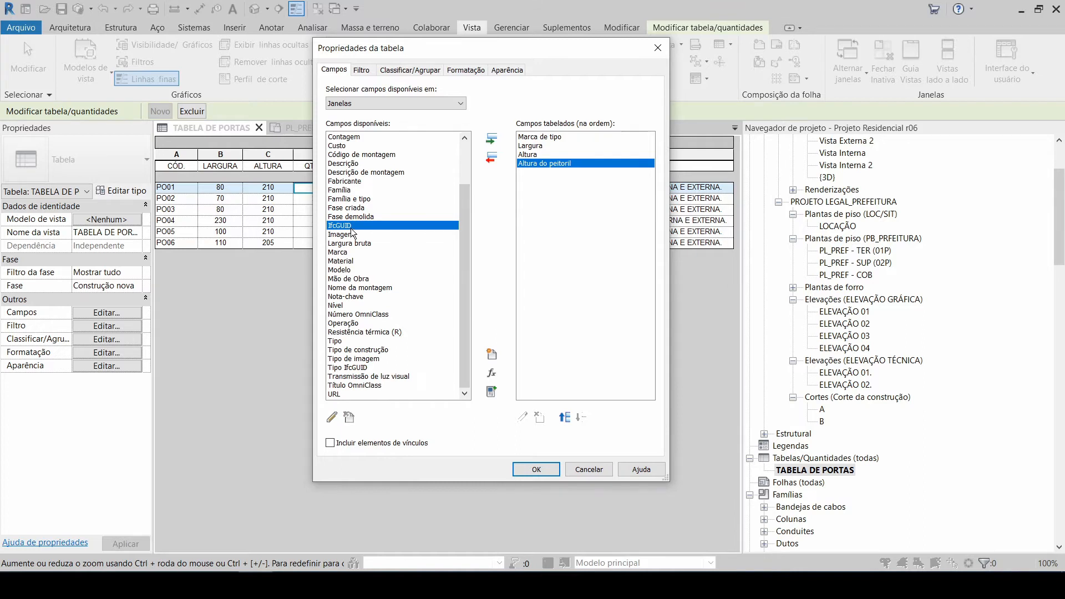
key("d")
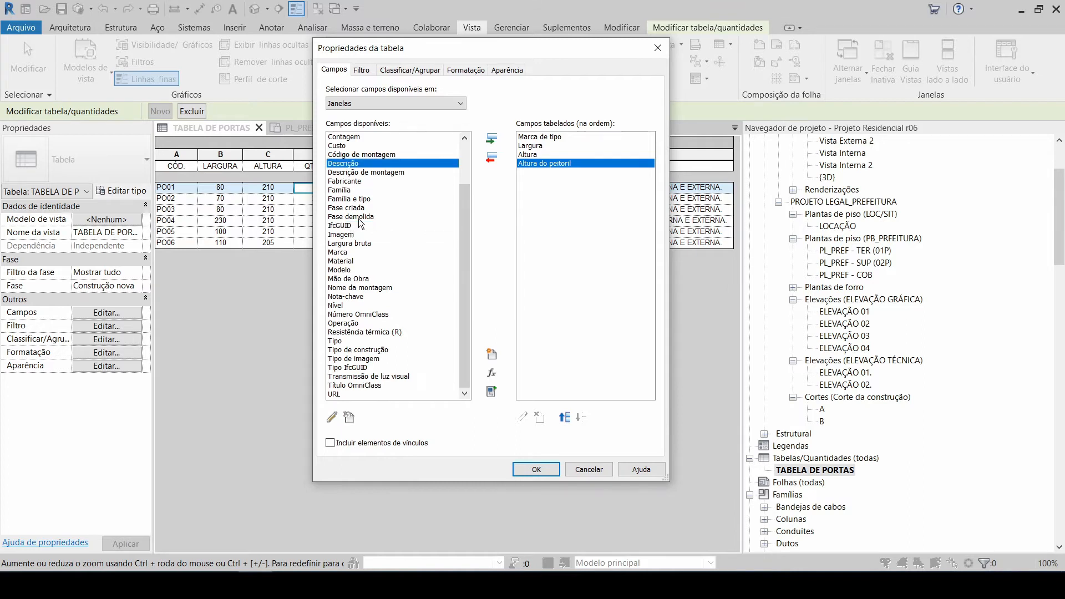
left_click(491, 139)
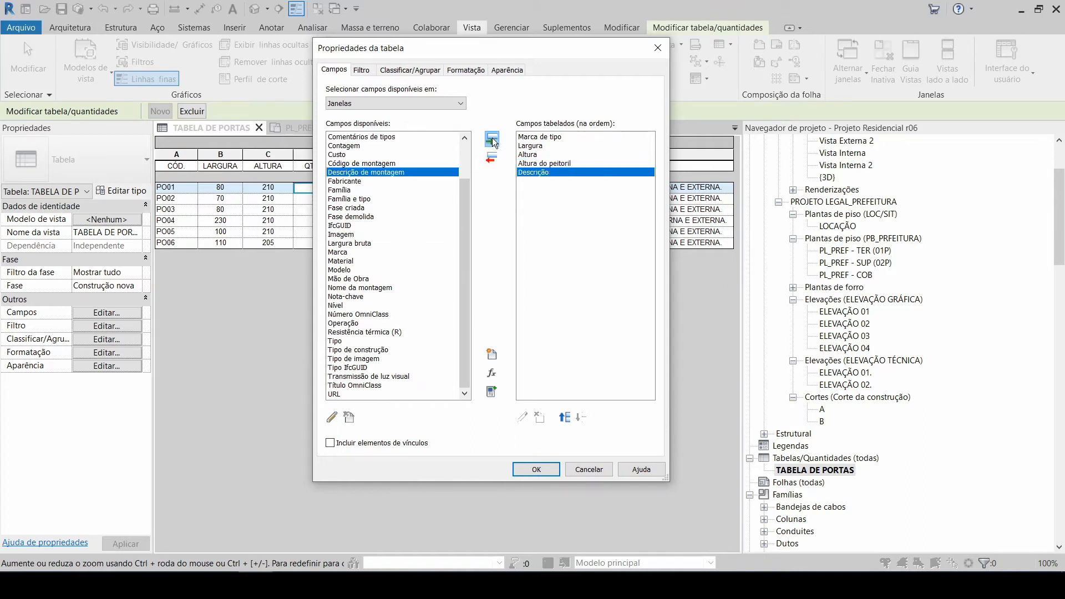
Step: Sort the window schedule by Marca de tipo, turn off Itemizar cada instância and generate the table
left_click(362, 72)
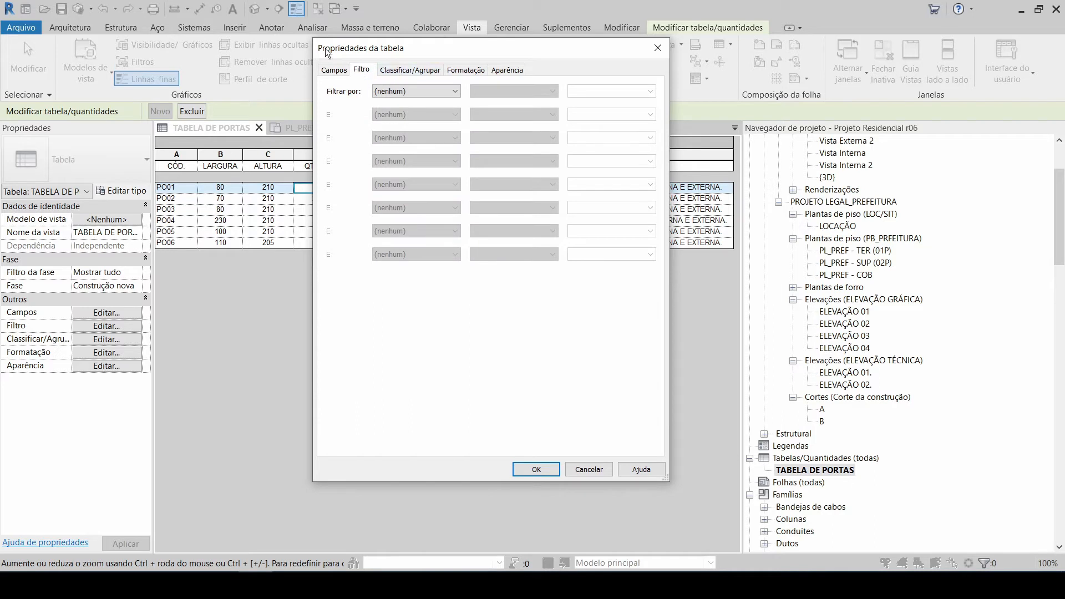
left_click(410, 70)
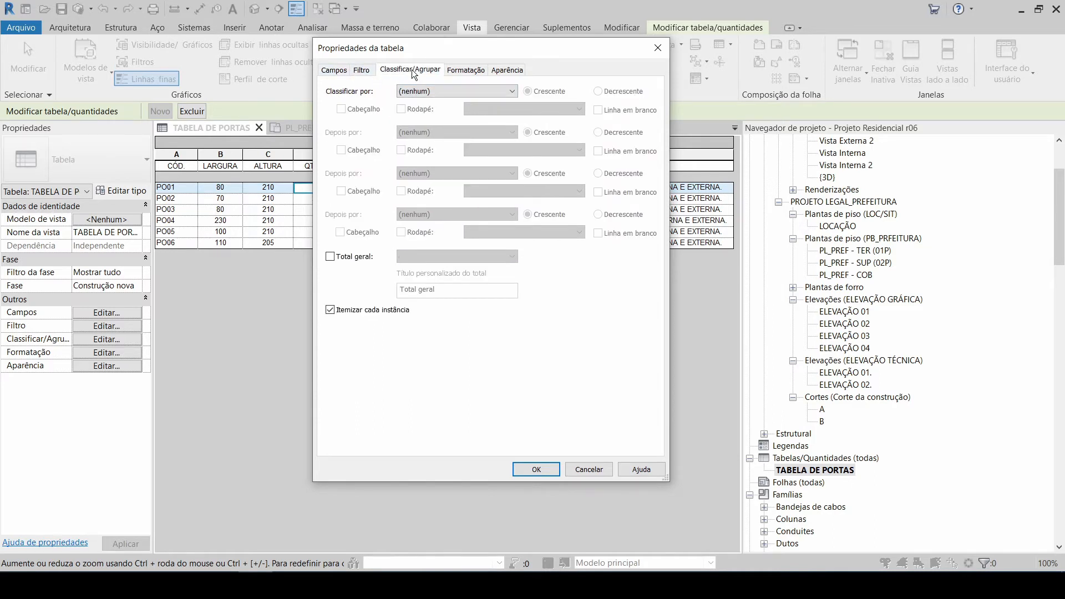
left_click(418, 92)
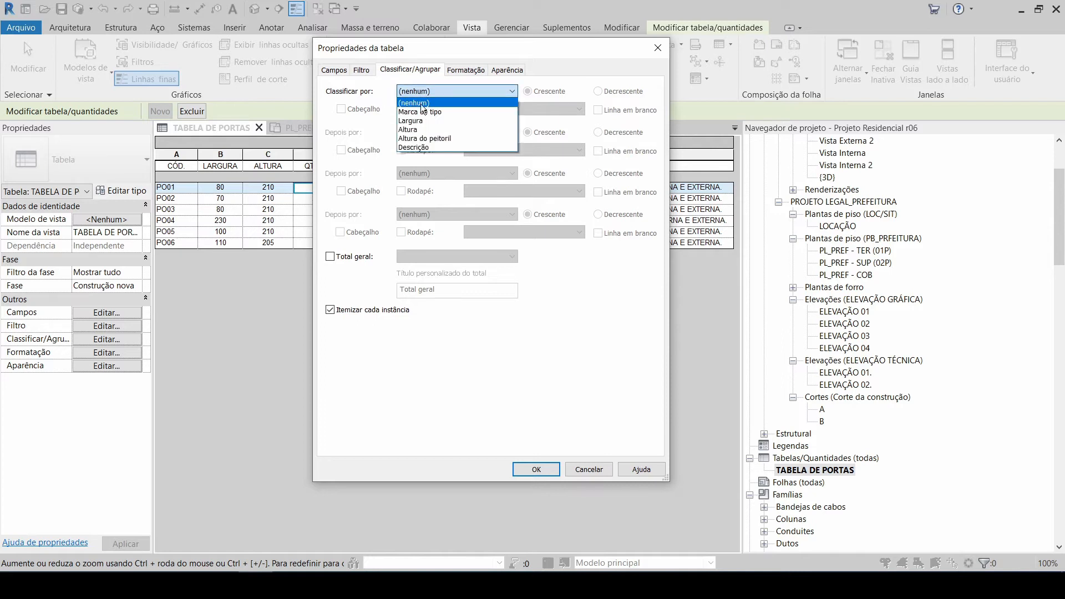
left_click(431, 113)
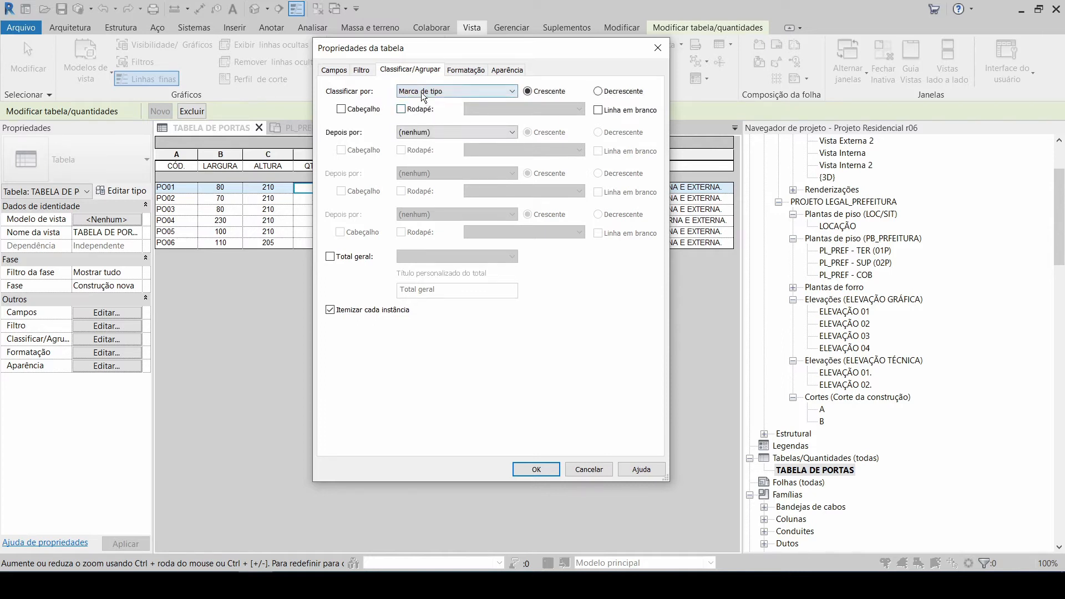
left_click(331, 309)
left_click(547, 469)
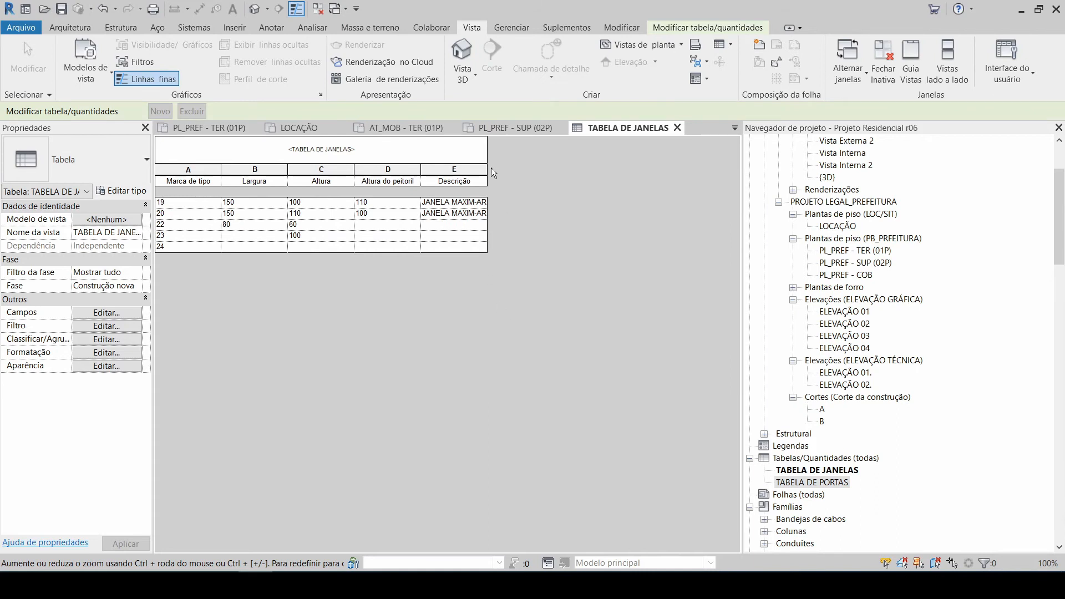
Step: Widen the Descrição column of TABELA DE JANELAS to show the long window descriptions, and review the sorting settings
left_click_drag(489, 169, 725, 170)
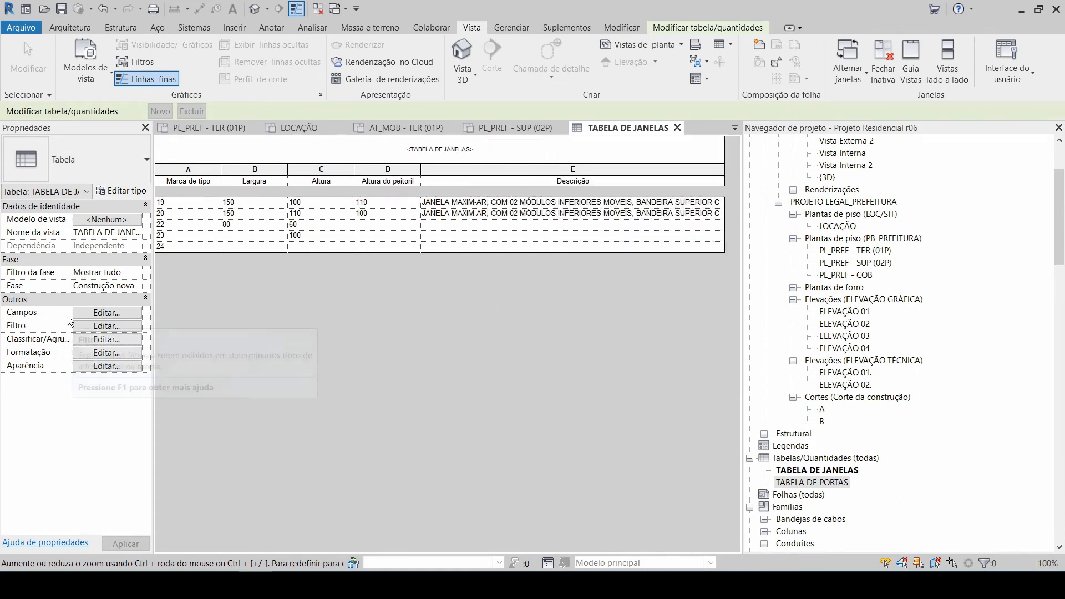
left_click(113, 339)
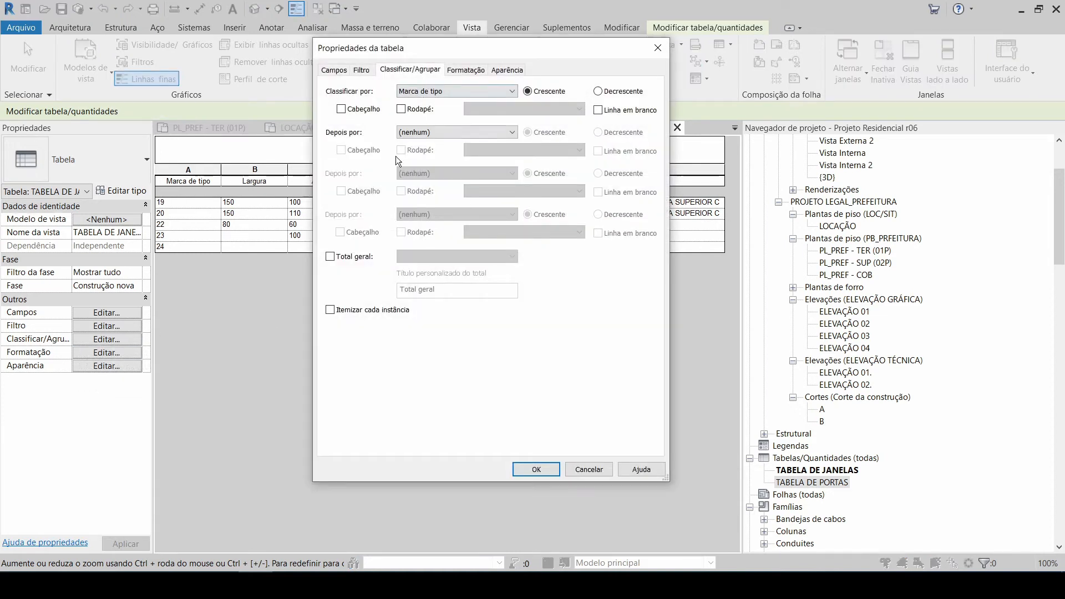
left_click(537, 469)
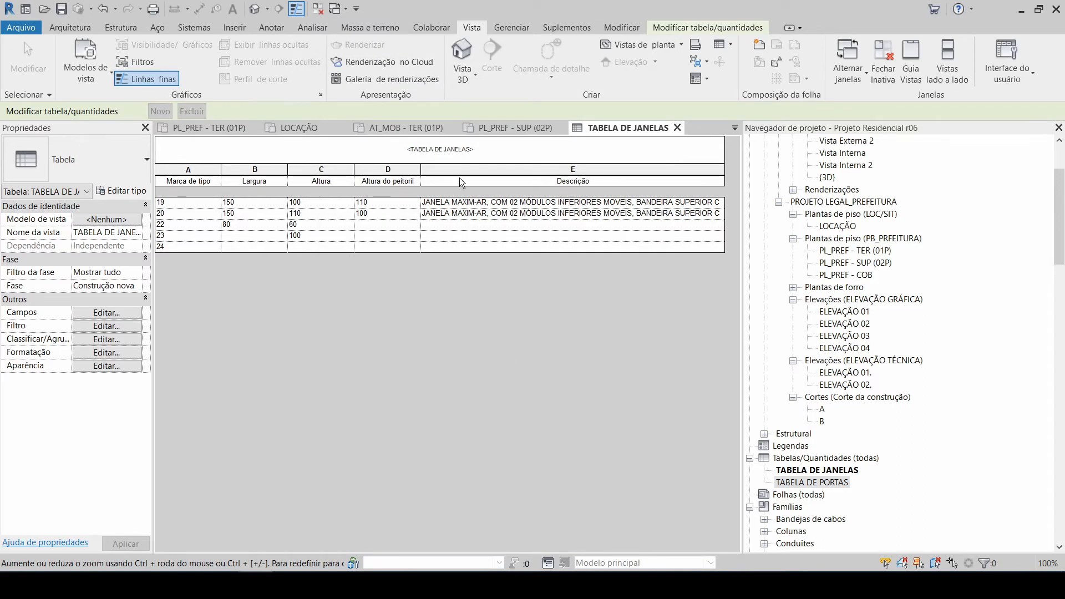
left_click(425, 153)
Step: Resize the title row of TABELA DE JANELAS to a height of 5 mm
left_click(719, 45)
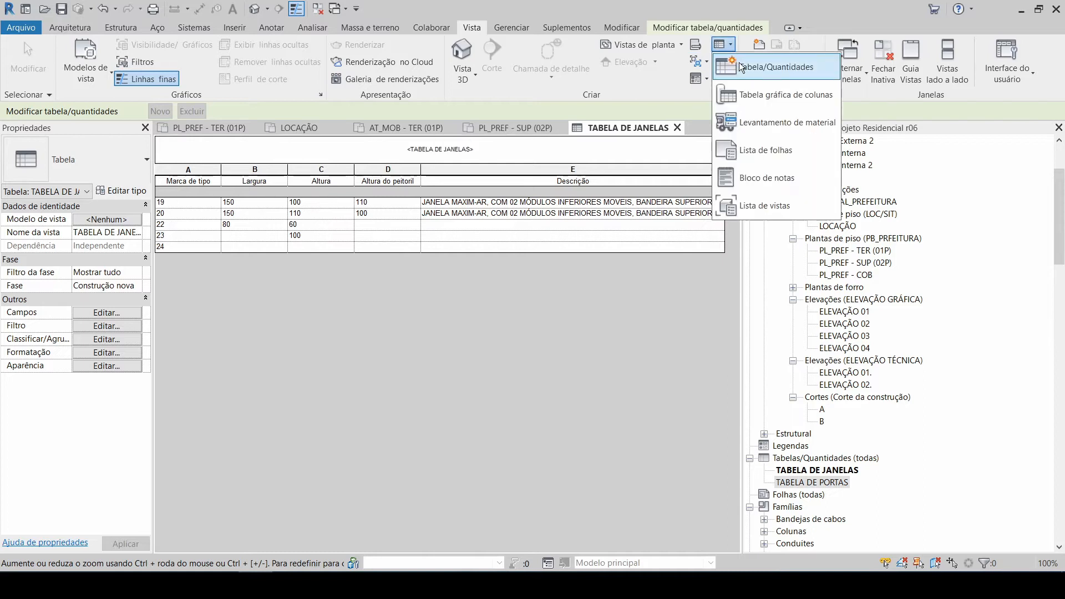
left_click(683, 28)
left_click(536, 43)
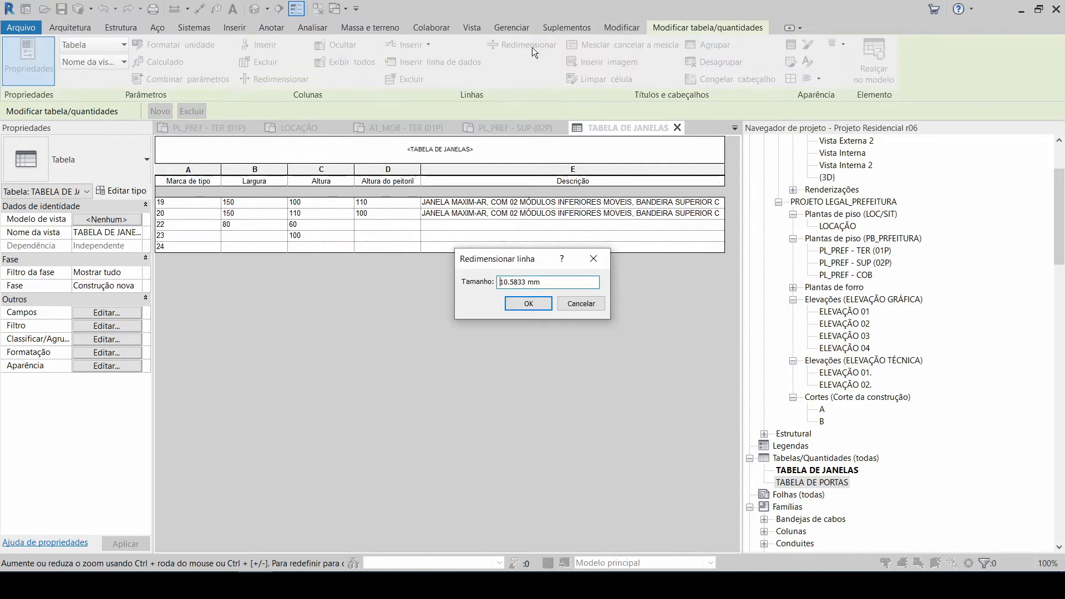
left_click_drag(553, 282, 448, 278)
type("5")
left_click(539, 303)
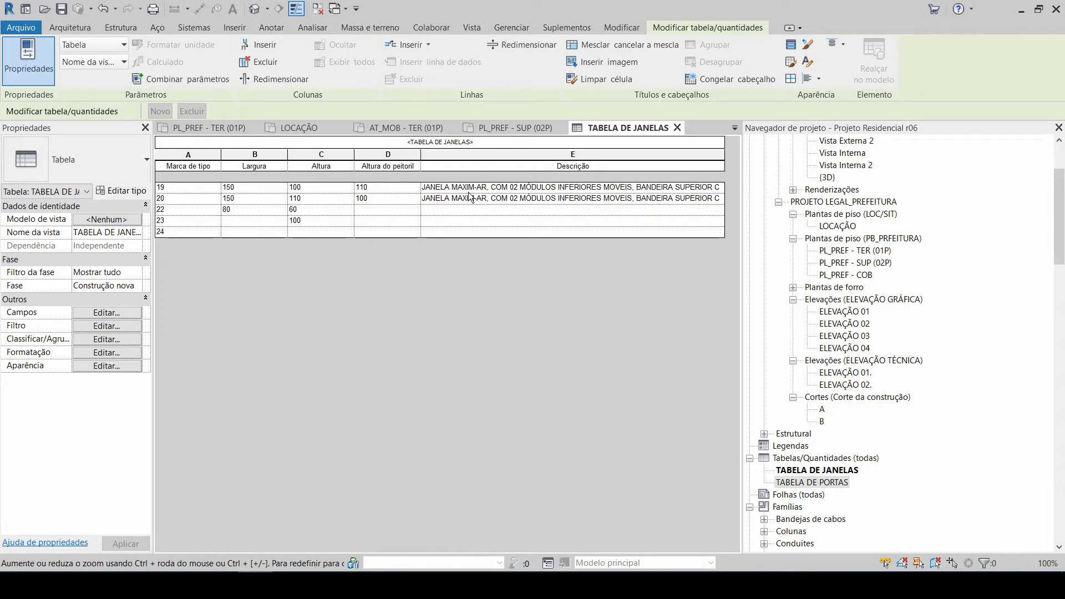
Step: Set the font size of the TABELA DE JANELAS title to 2.0 mm
left_click(463, 142)
left_click(809, 62)
left_click_drag(496, 261, 457, 262)
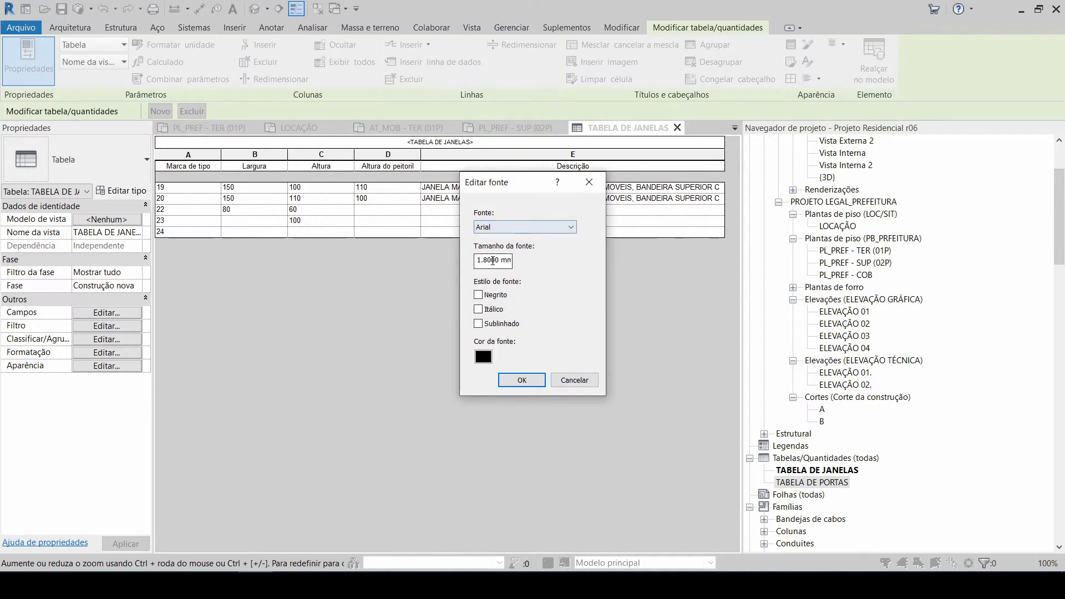
type("20")
key("Left")
type(".0")
left_click(521, 380)
Step: Rename the headers of the first three window schedule columns to CÓD, LARGURA and ALTURA
left_click(201, 165)
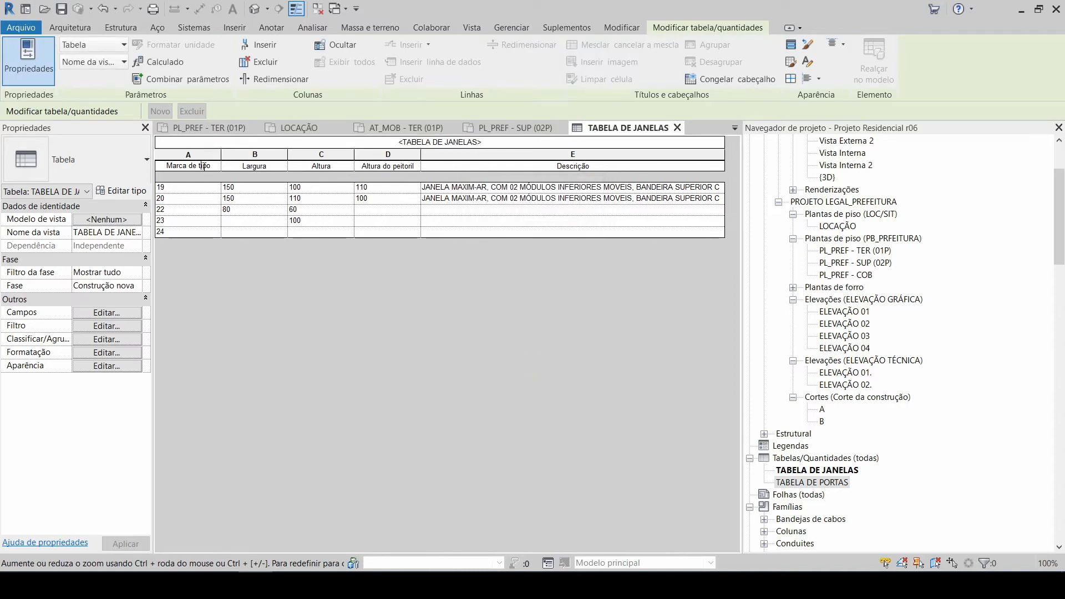
left_click_drag(213, 165, 123, 157)
type("CÓ")
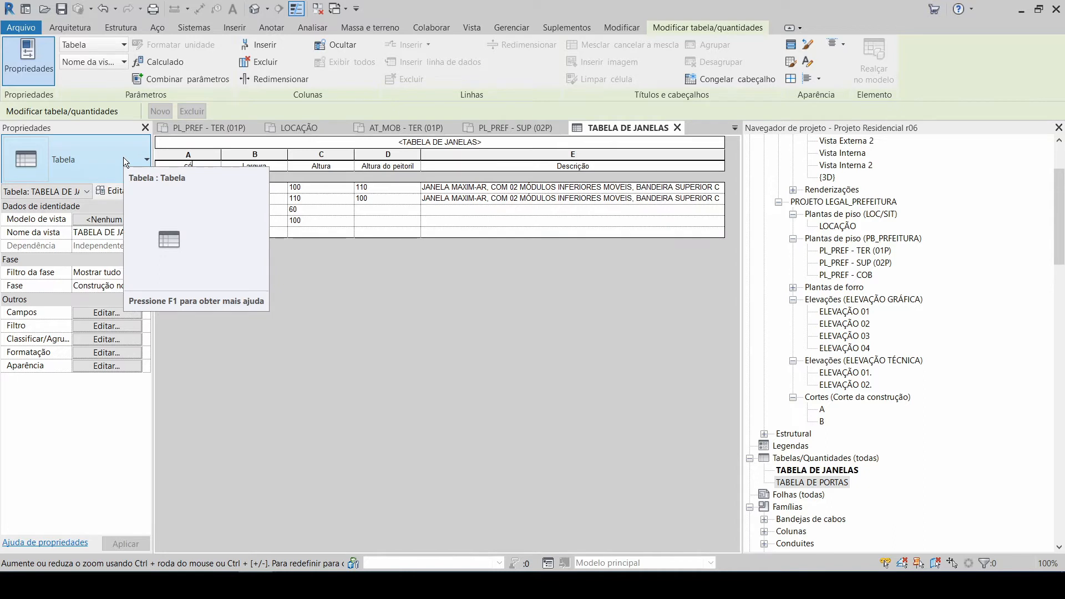
type("D")
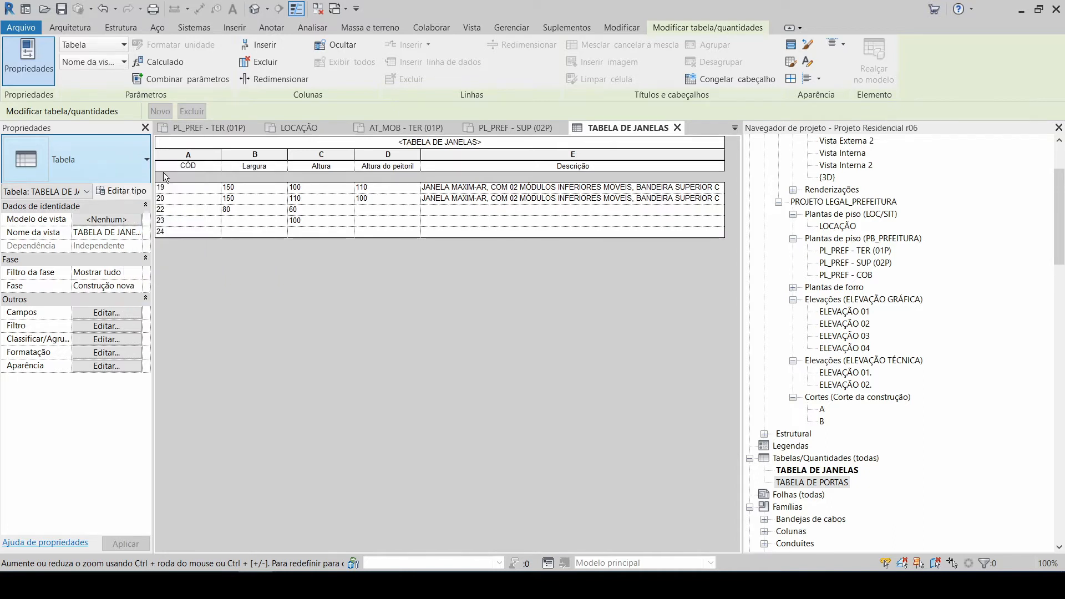
double_click(273, 163)
type("LARGURA")
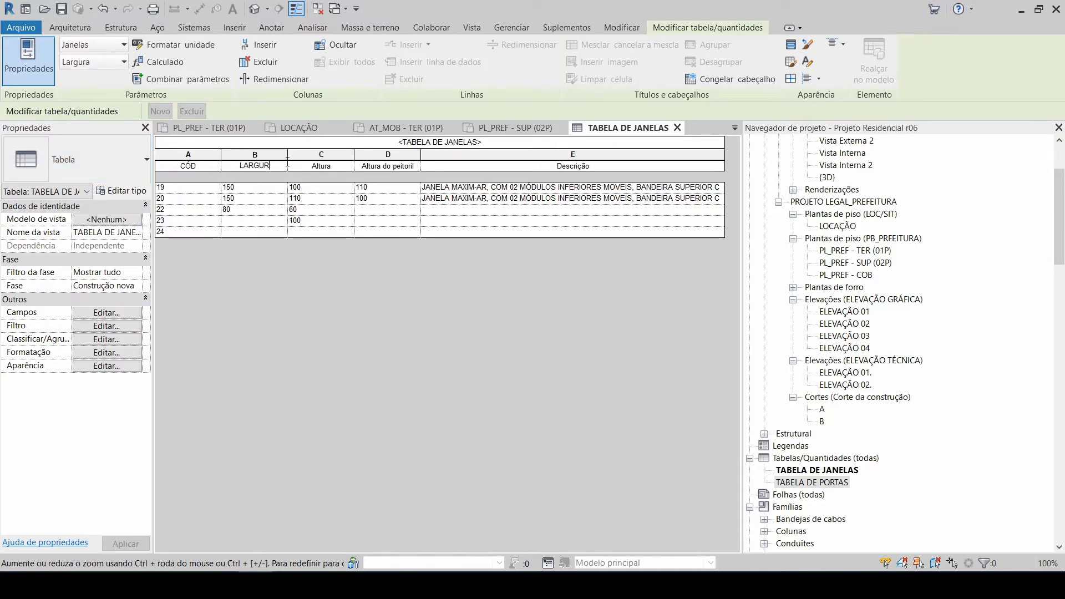
key("Tab")
type("ALTTU")
key("BackSpace")
key("BackSpace")
type("URA")
key("Tab")
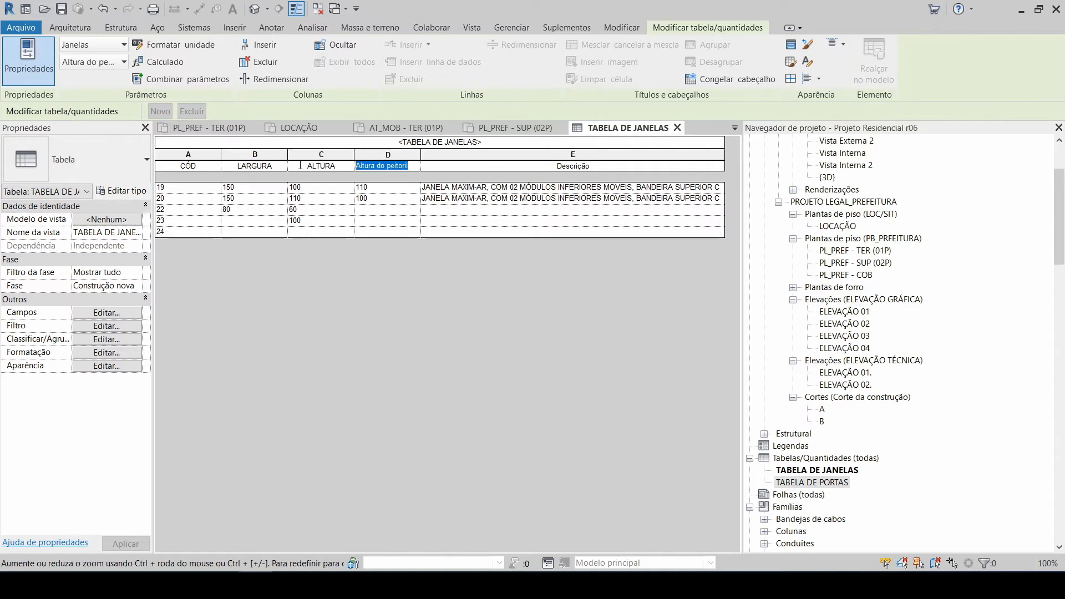
Step: Rename the Altura do peitoril header to AL. PEITORIL and the Descrição header to DESCRIÇÃO
type("ALTURA")
key("BackSpace")
key("BackSpace")
key("BackSpace")
type(". PEITOR")
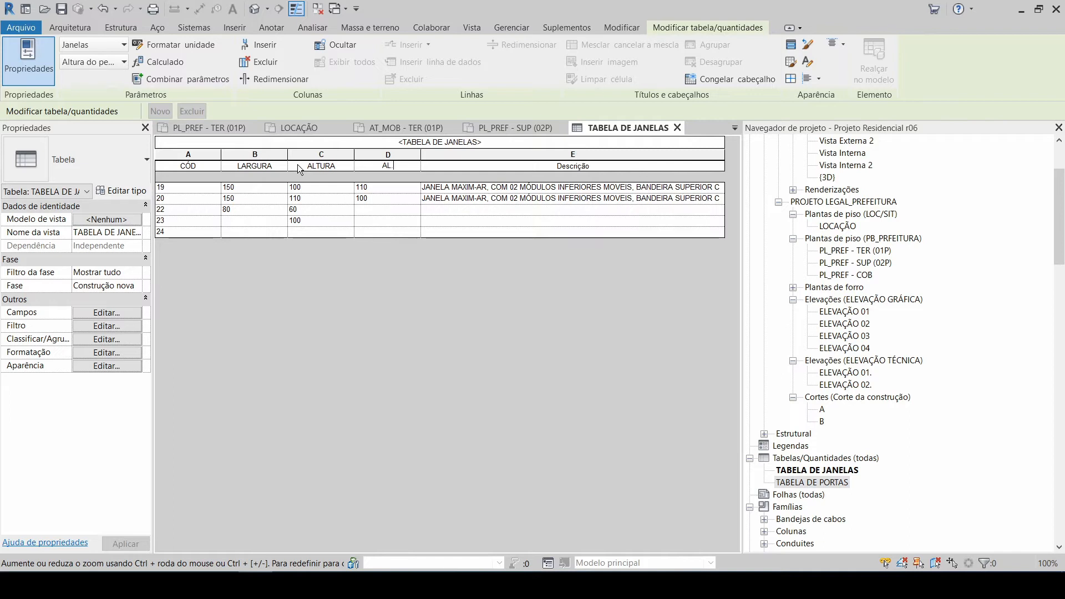
type("IL")
left_click(517, 166)
type("D")
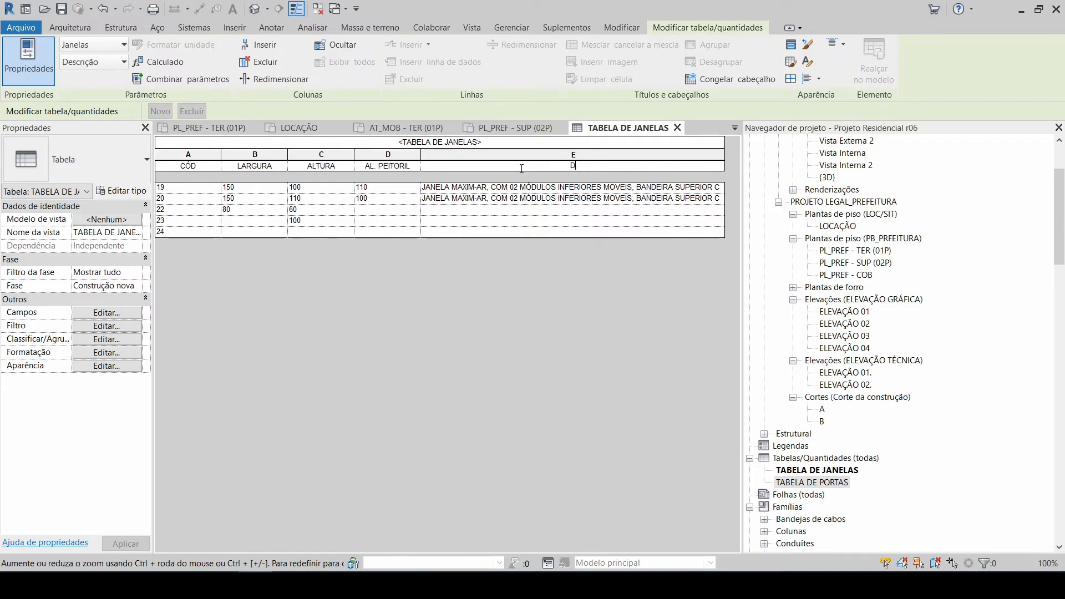
type("ESCRIÇÃO")
key("Return")
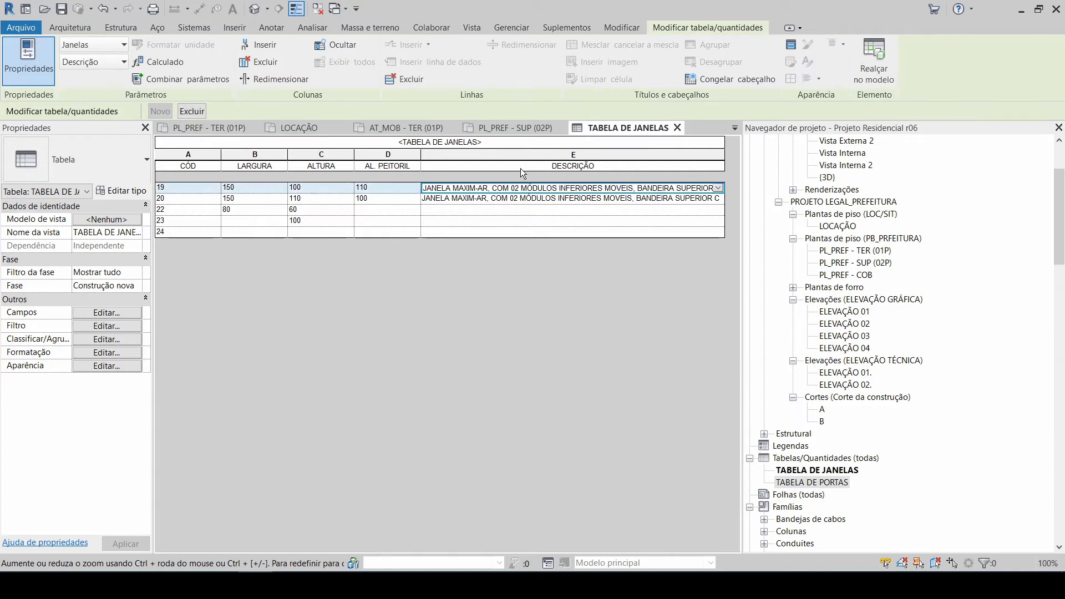
Step: Change the codes of window types 19 and 20 to JA01 and JA02 in the CÓD column
left_click(308, 211)
left_click(167, 188)
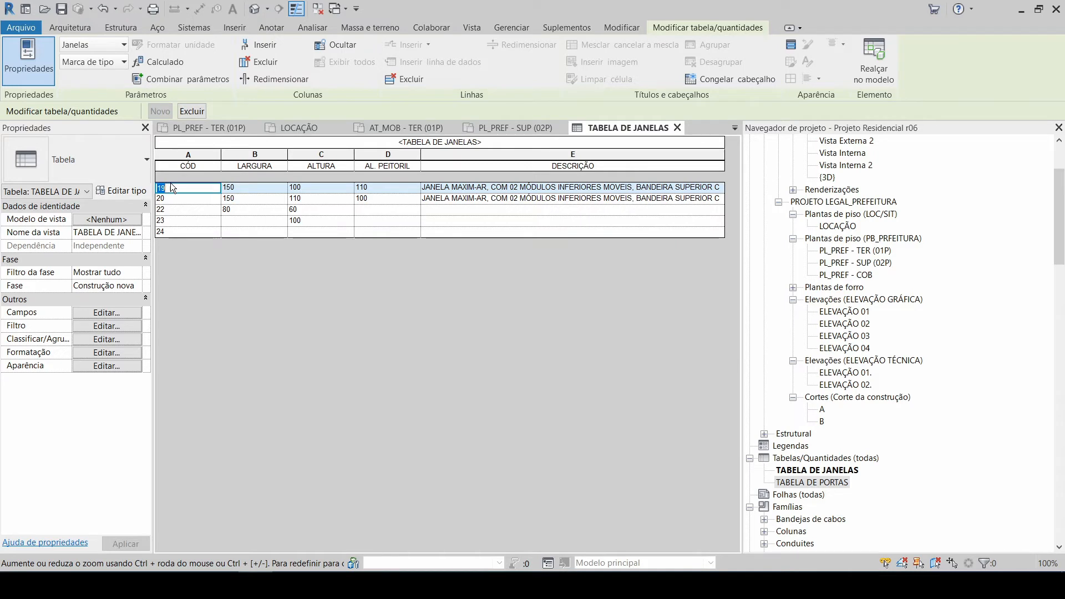
type("JA01")
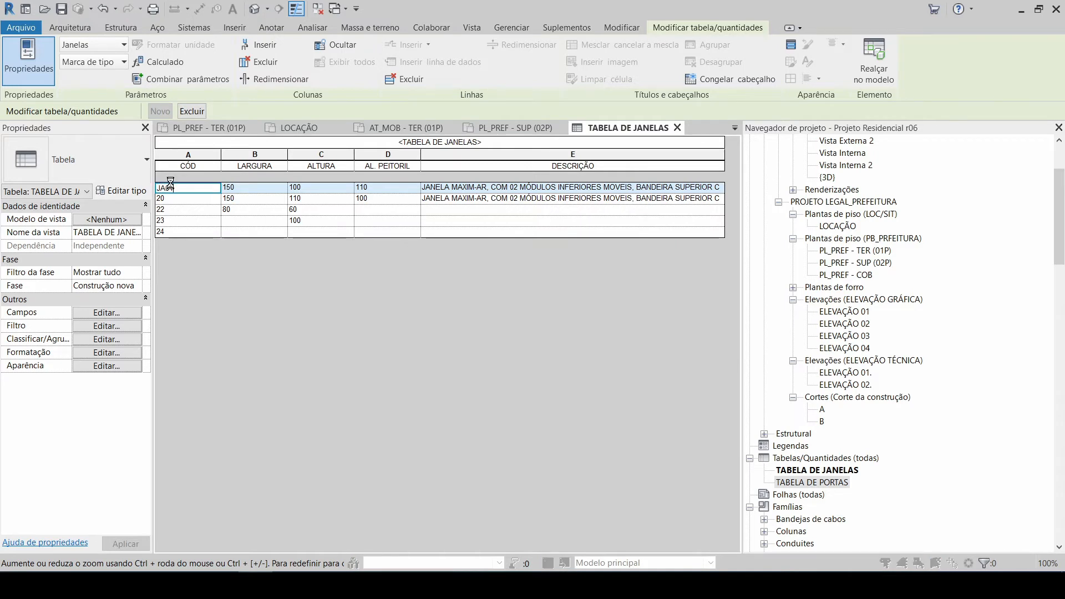
key("Return")
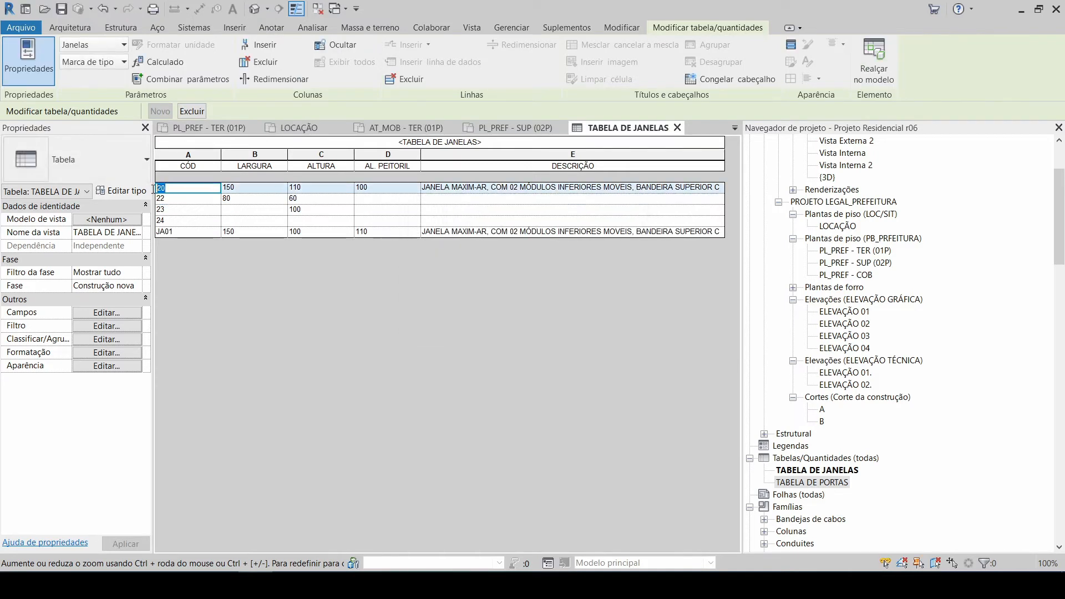
type("JA0")
key("Return")
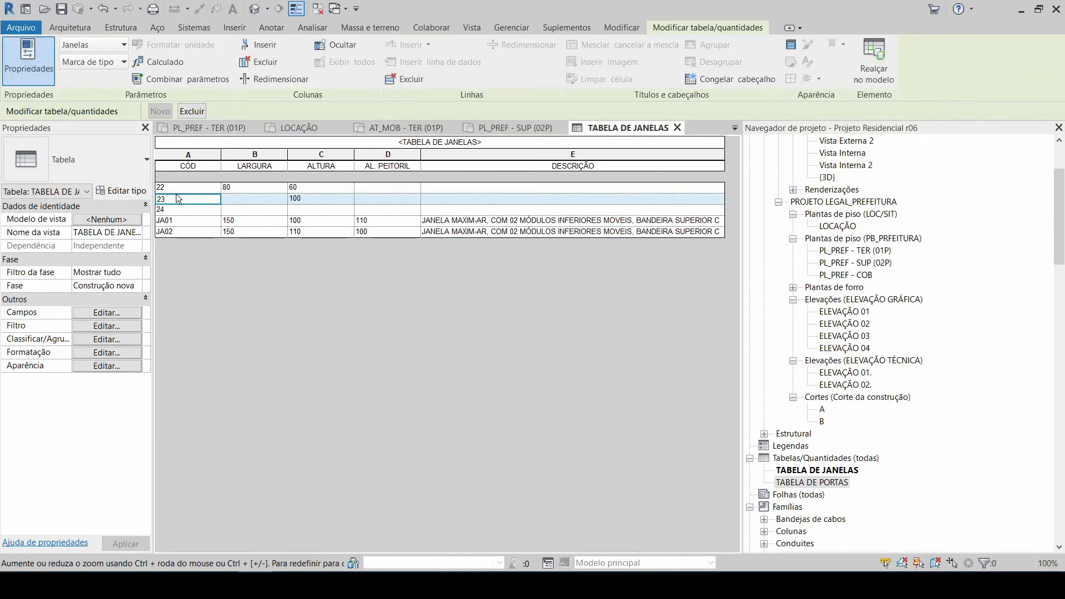
Step: Change the codes of window types 22 and 23 to JA03 and JA04 in the CÓD column
left_click(186, 188)
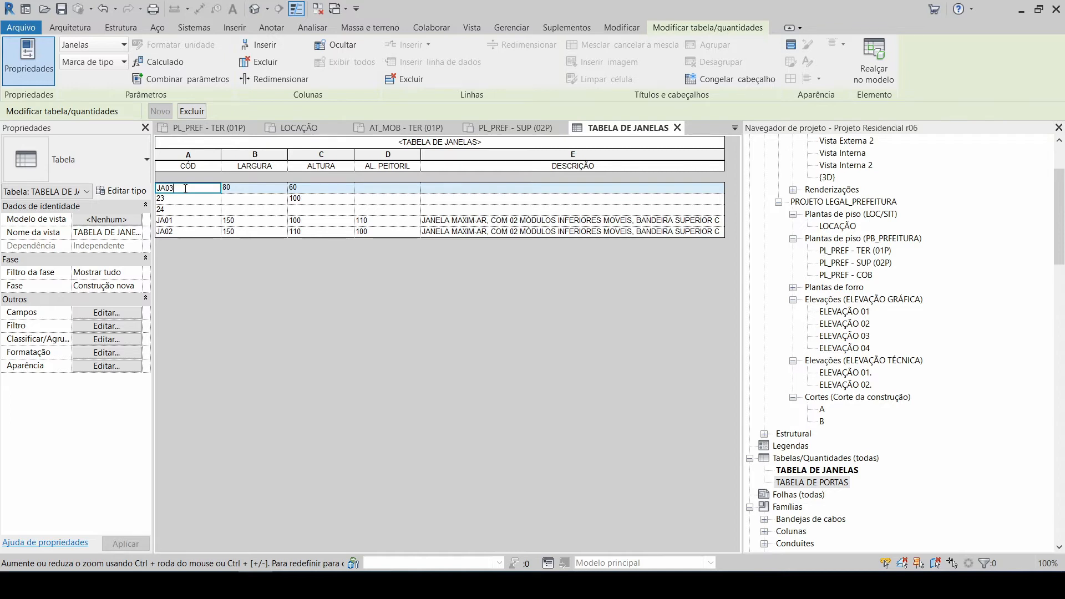
key("Return")
type("J")
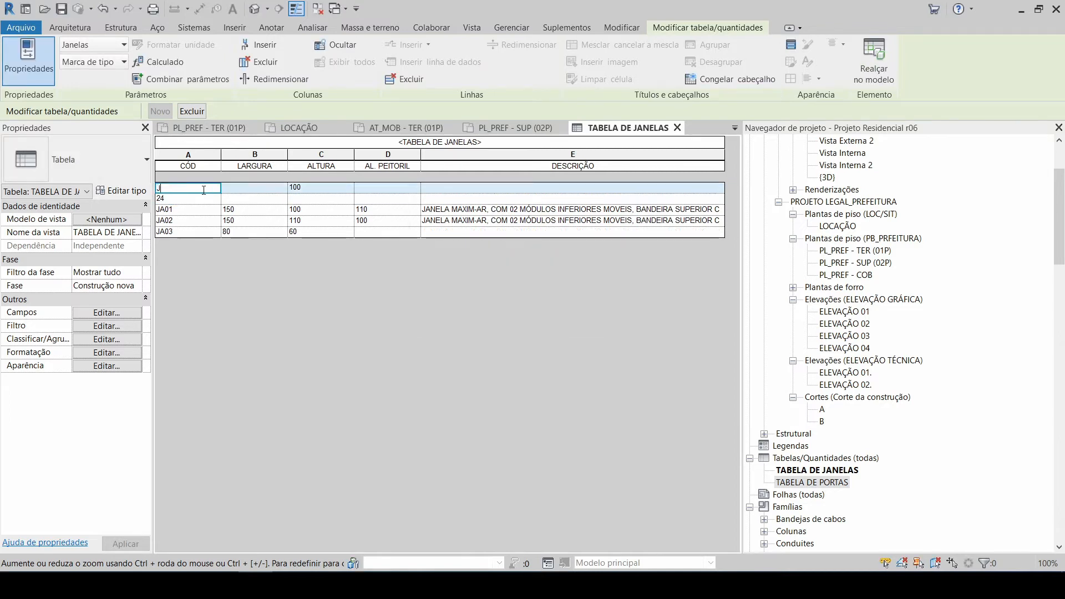
type("A044")
key("Return")
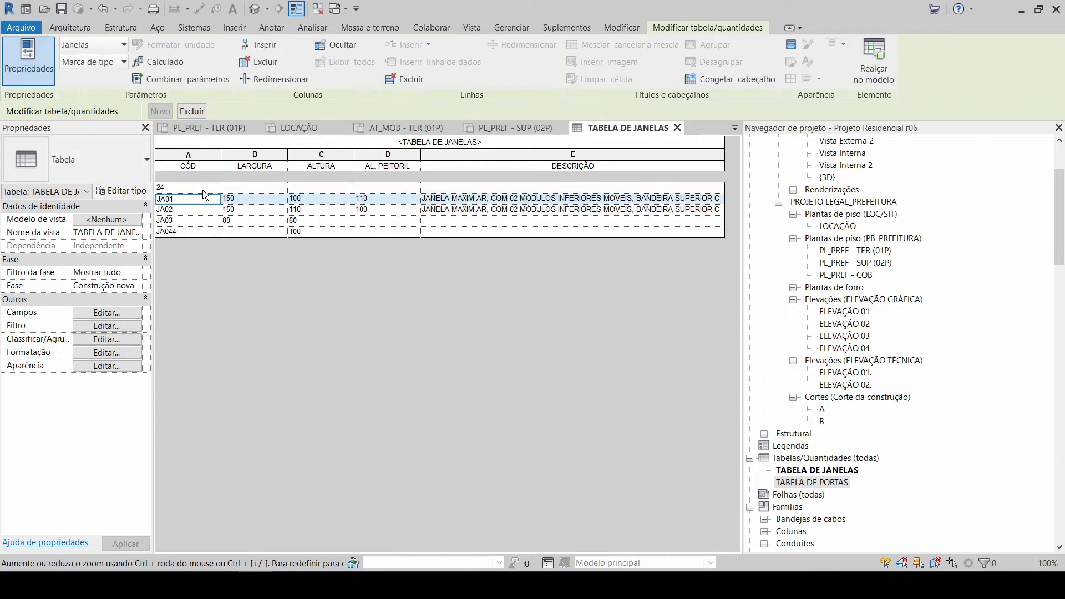
left_click(199, 231)
left_click(200, 233)
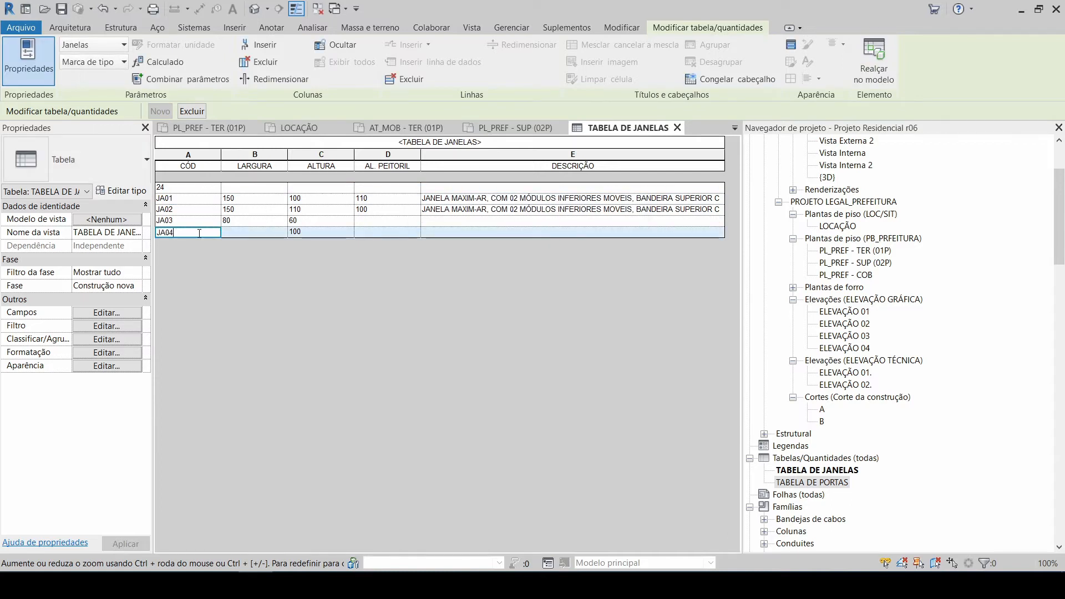
Step: Change the code of window type 24 to JA05 in the CÓD column
left_click(197, 189)
type("JA05")
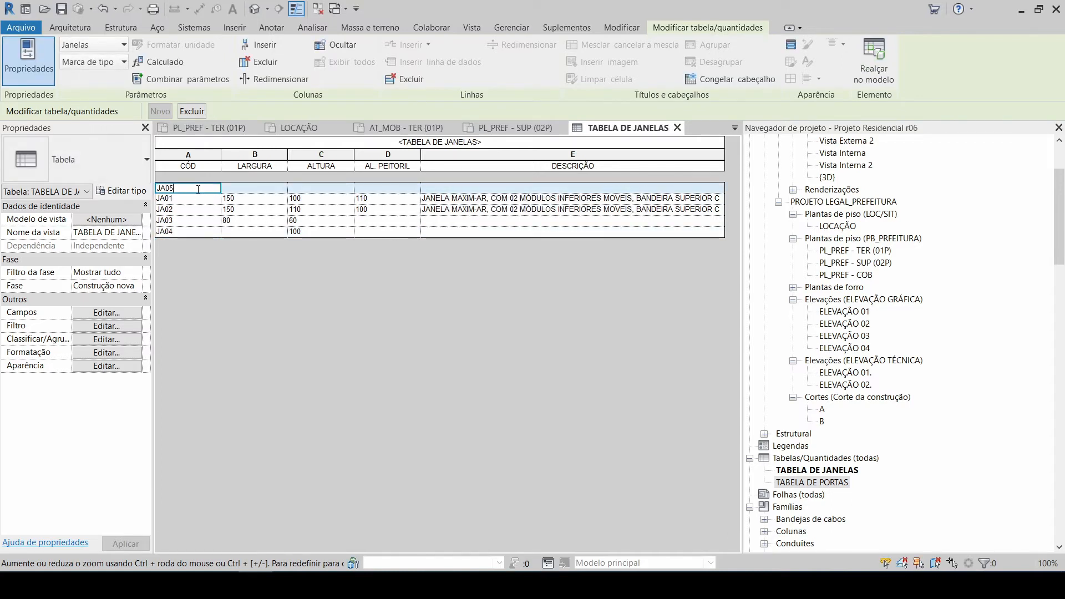
key("Return")
key("Return")
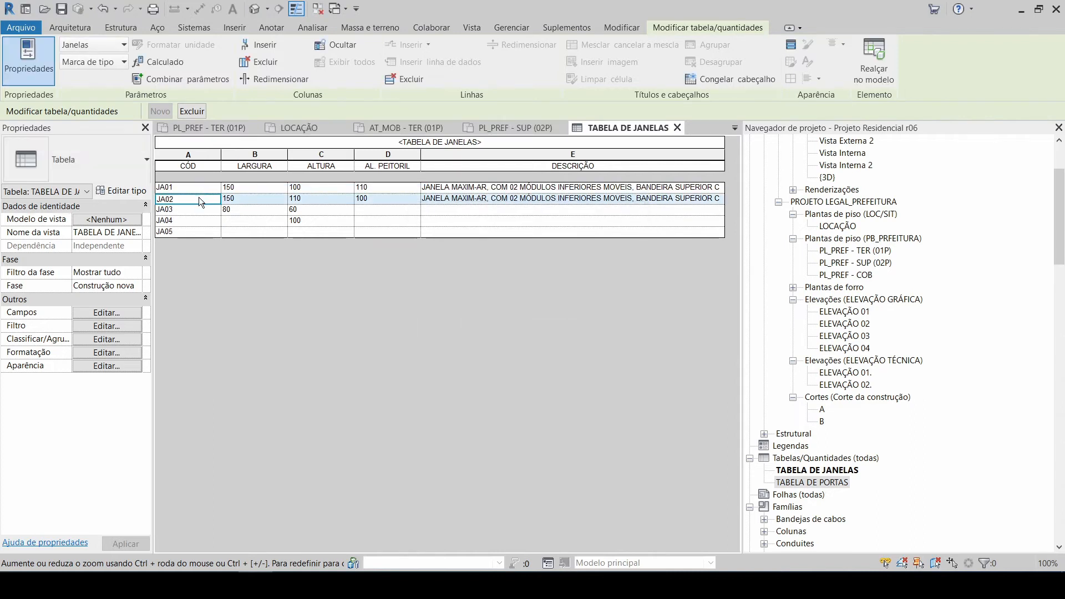
left_click(194, 211)
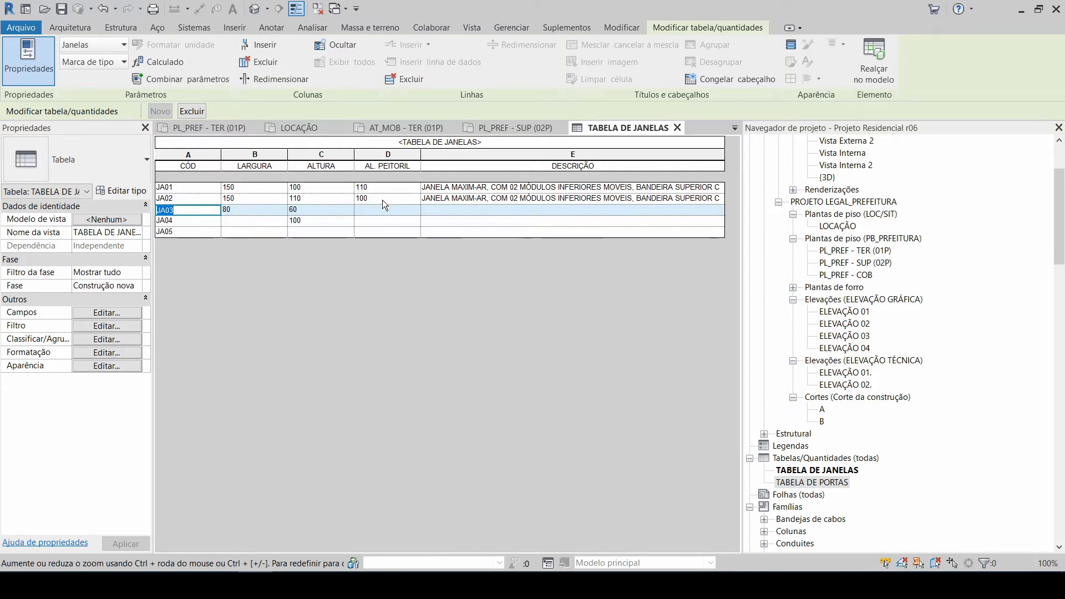
Step: Center the contents of the LARGURA, ALTURA and AL. PEITORIL columns horizontally
left_click_drag(367, 154, 277, 148)
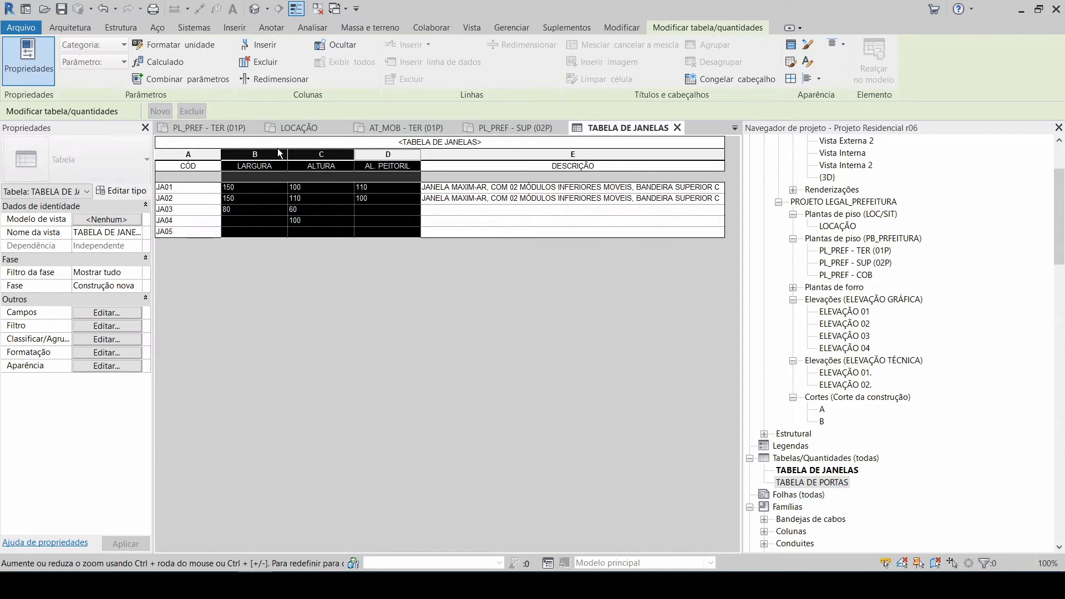
left_click(812, 79)
left_click(822, 125)
left_click(514, 220)
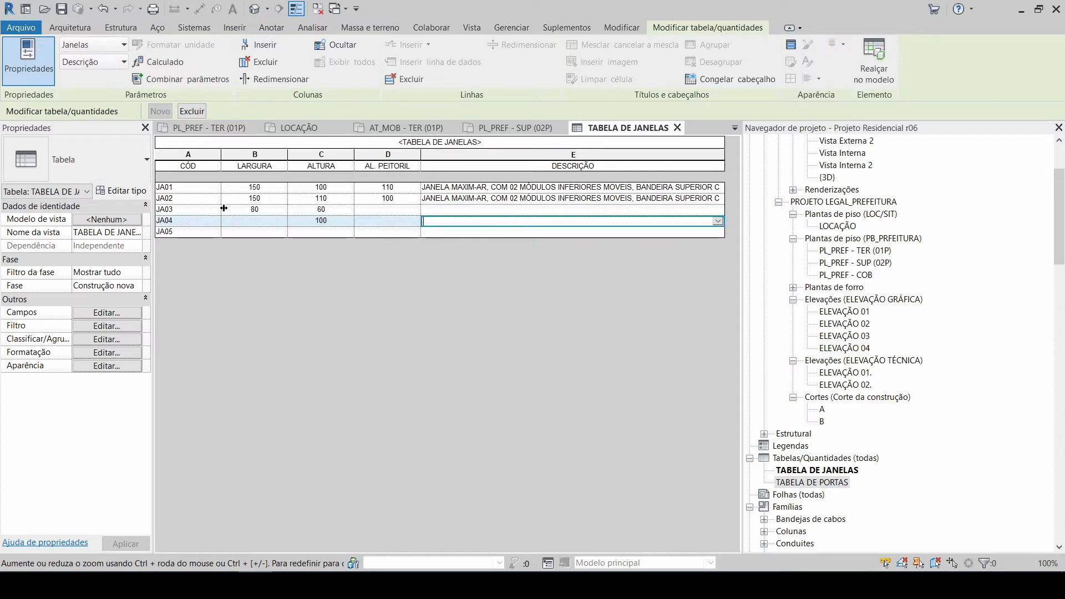
left_click(191, 211)
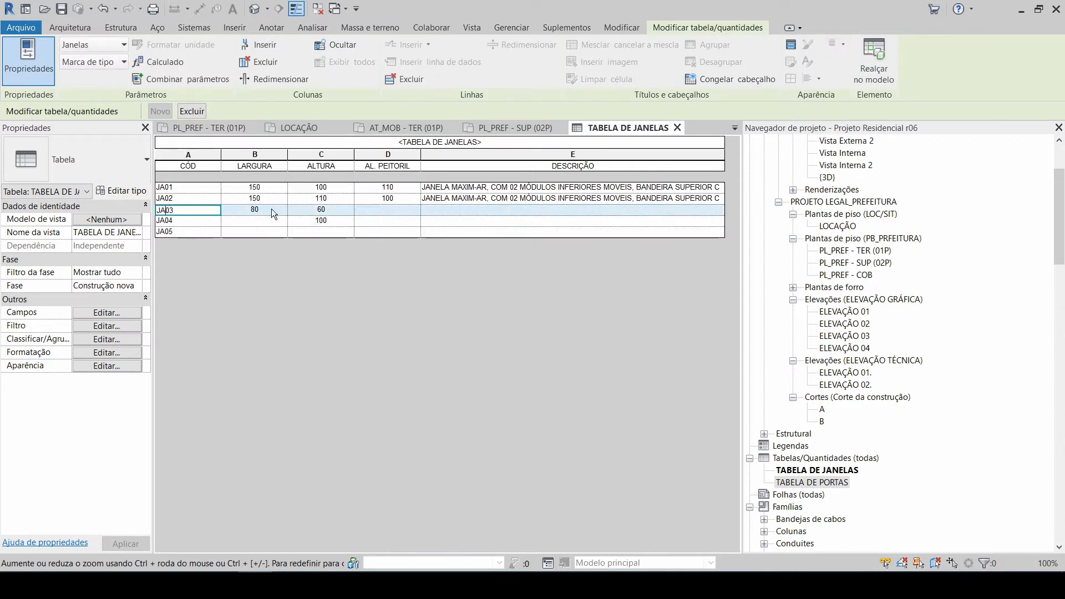
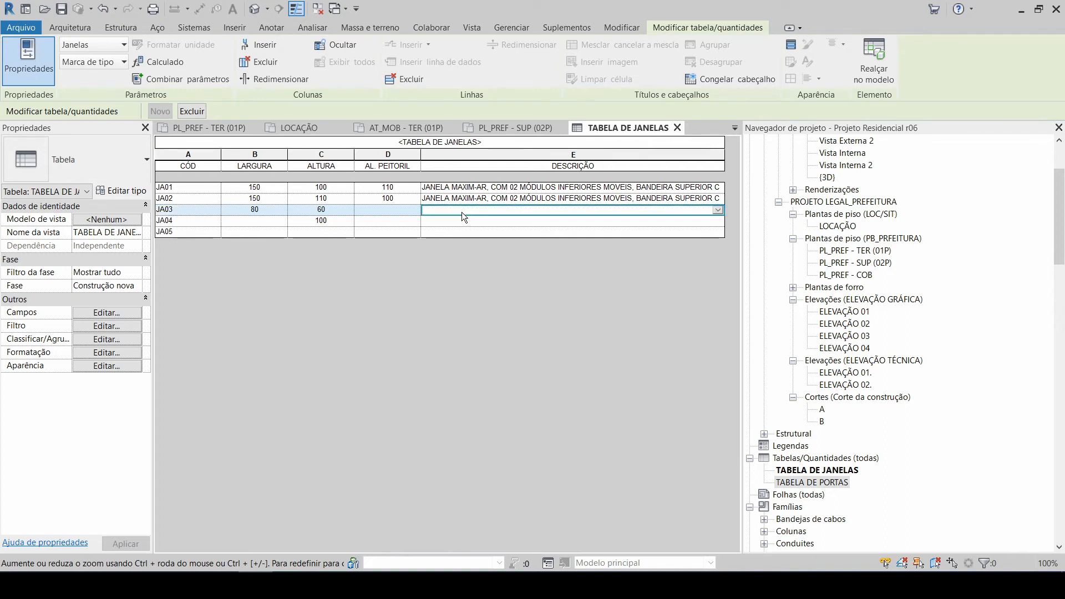
double_click(198, 210)
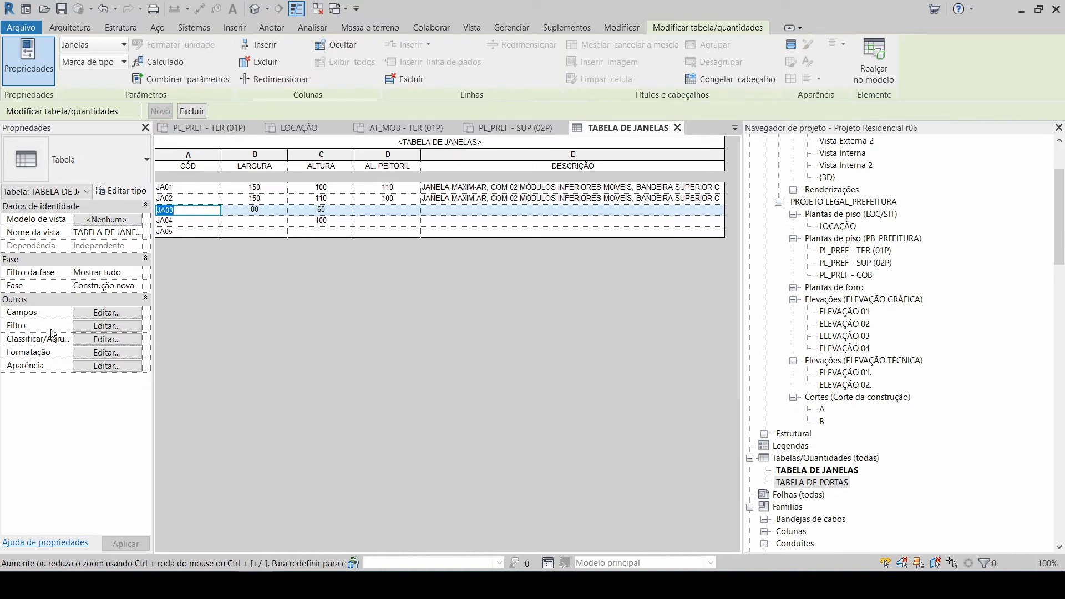
Step: Add the Contagem field to the window schedule and place it between Altura do peitoril and Descrição
left_click(91, 316)
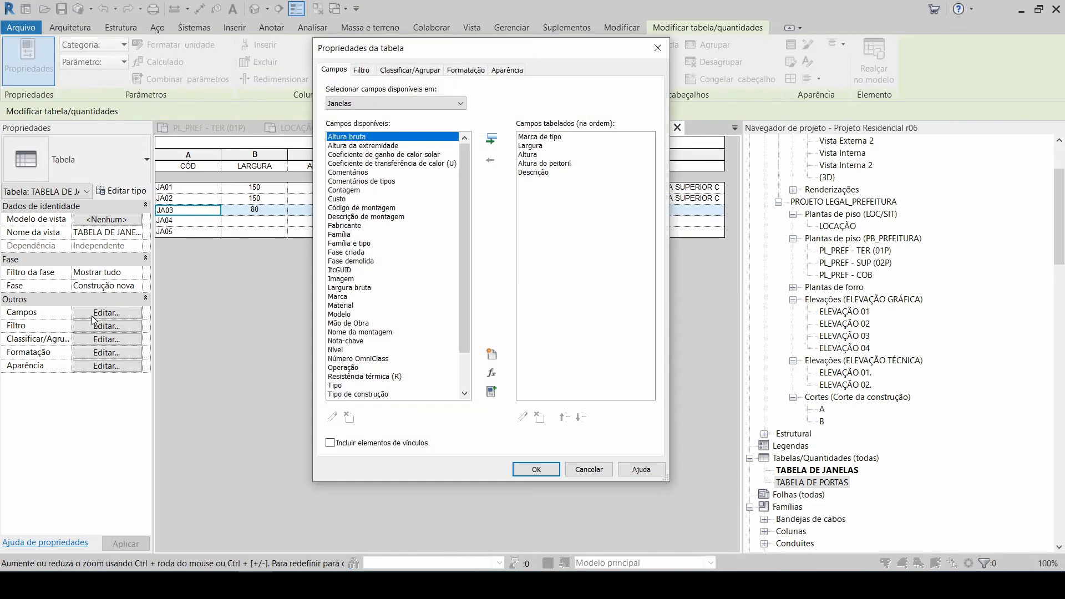
left_click(344, 190)
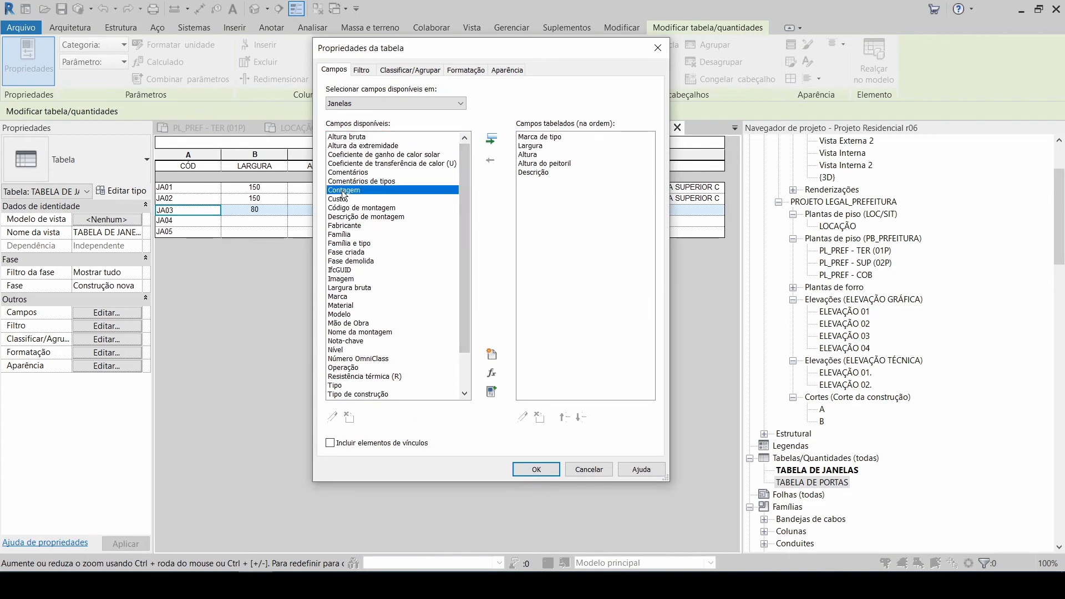
left_click(491, 139)
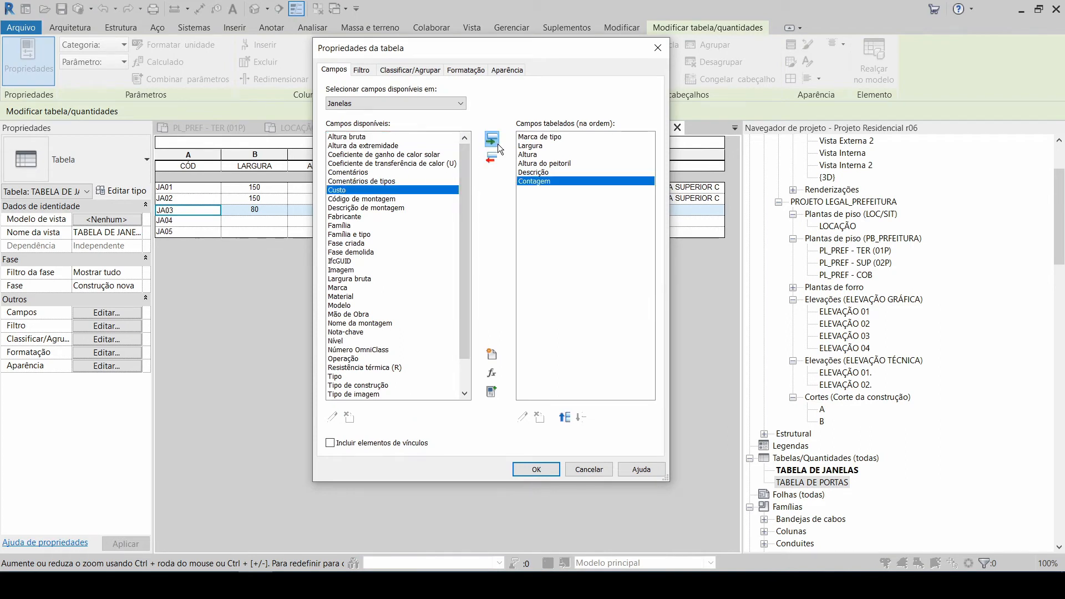
left_click(563, 417)
left_click(563, 417)
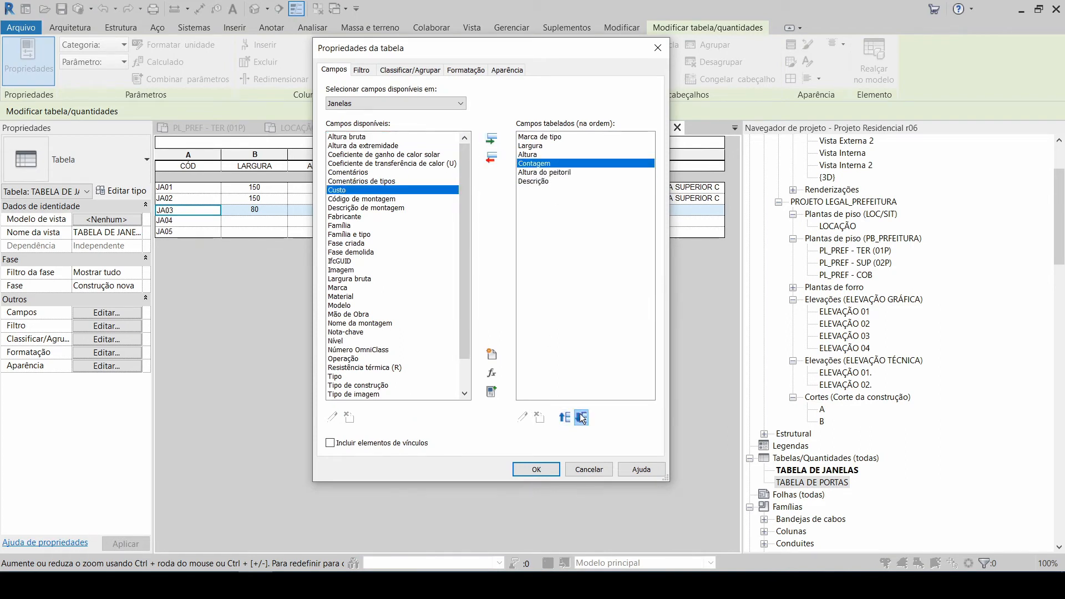
left_click(580, 417)
left_click(531, 480)
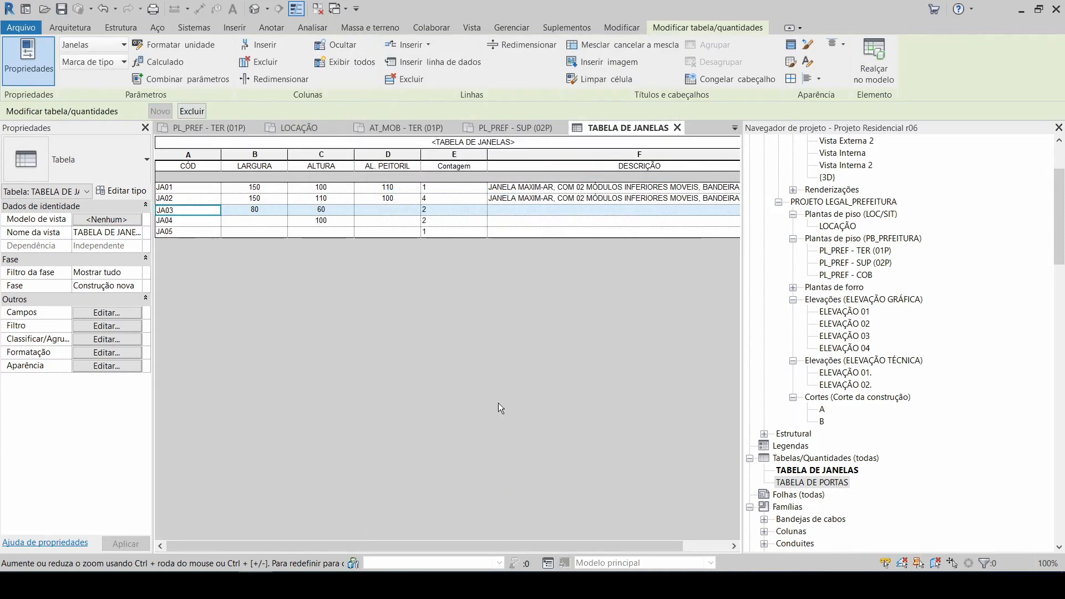
Step: Select the whole Contagem column of TABELA DE JANELAS
left_click(474, 155)
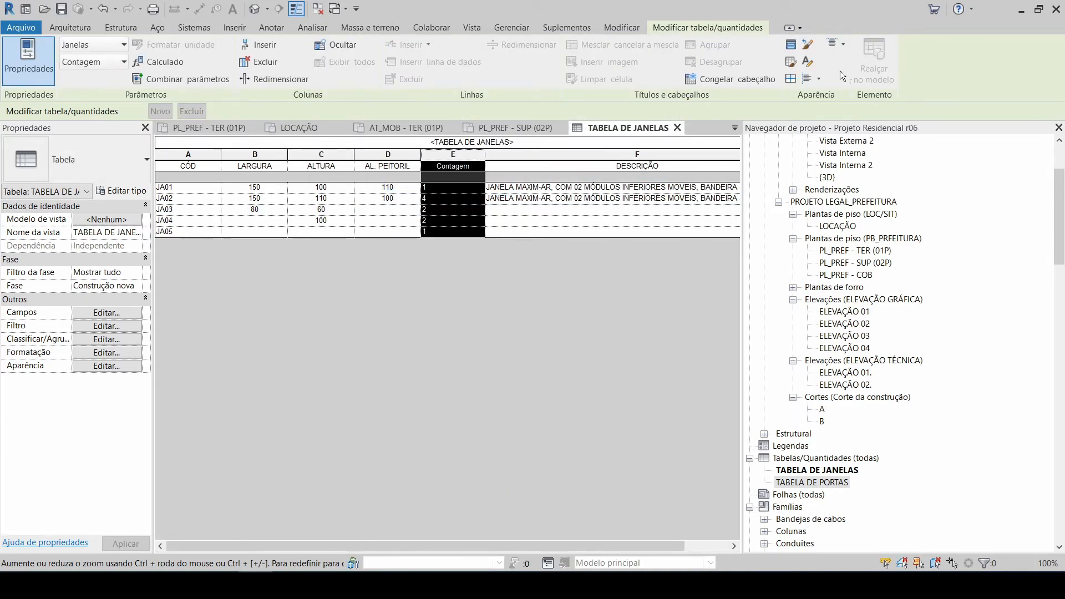
Step: Centre-align the values of the Contagem column in the window schedule
left_click(805, 79)
left_click(832, 131)
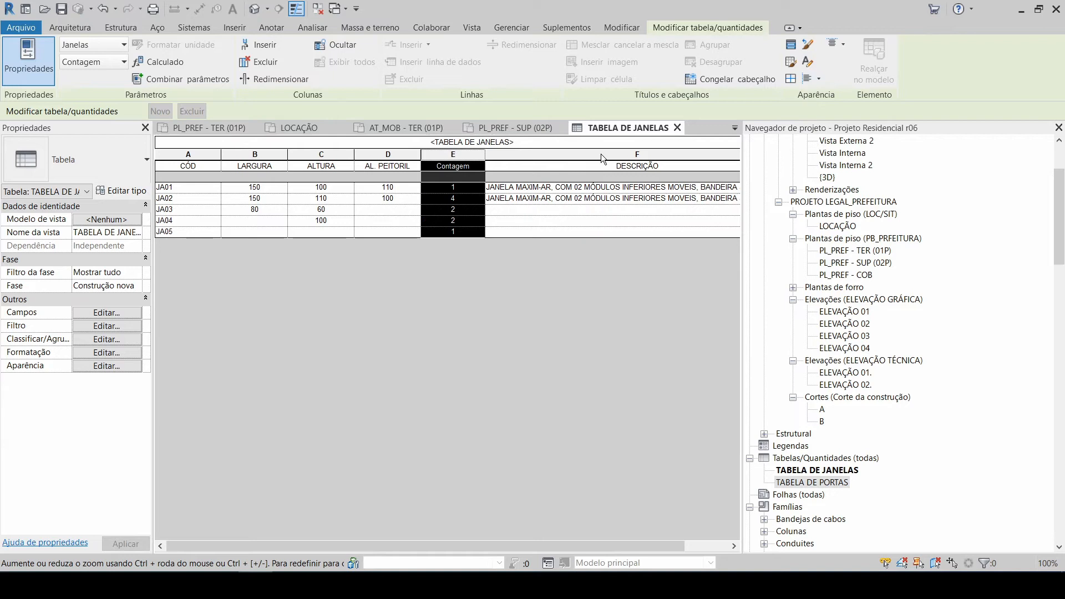
Step: Rename the Contagem column heading to QTDE and narrow that column slightly
left_click(473, 166)
double_click(473, 166)
type("Q")
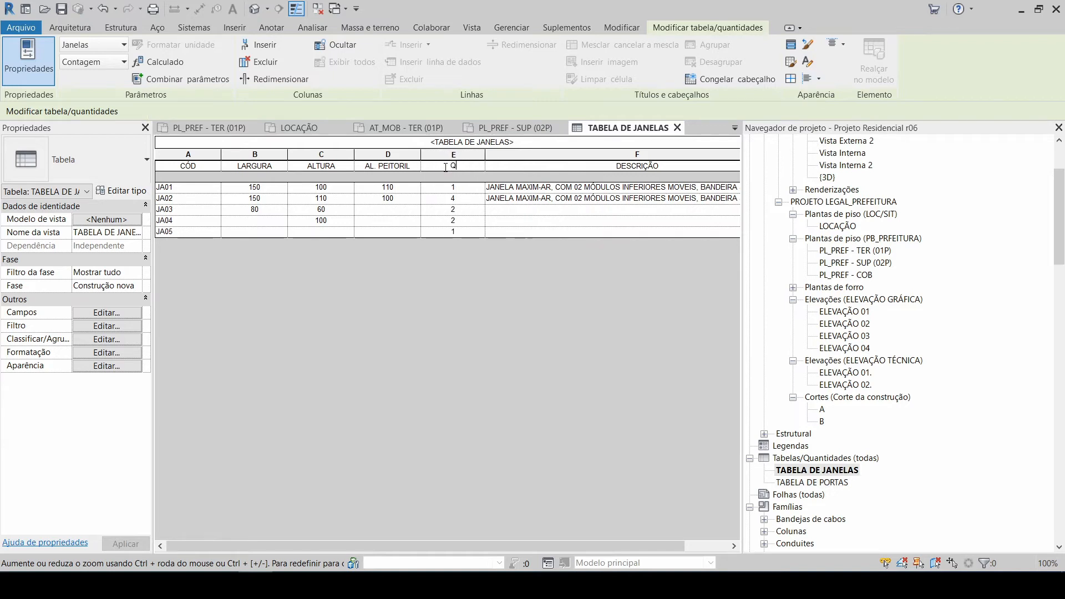
type("TDE")
key("Return")
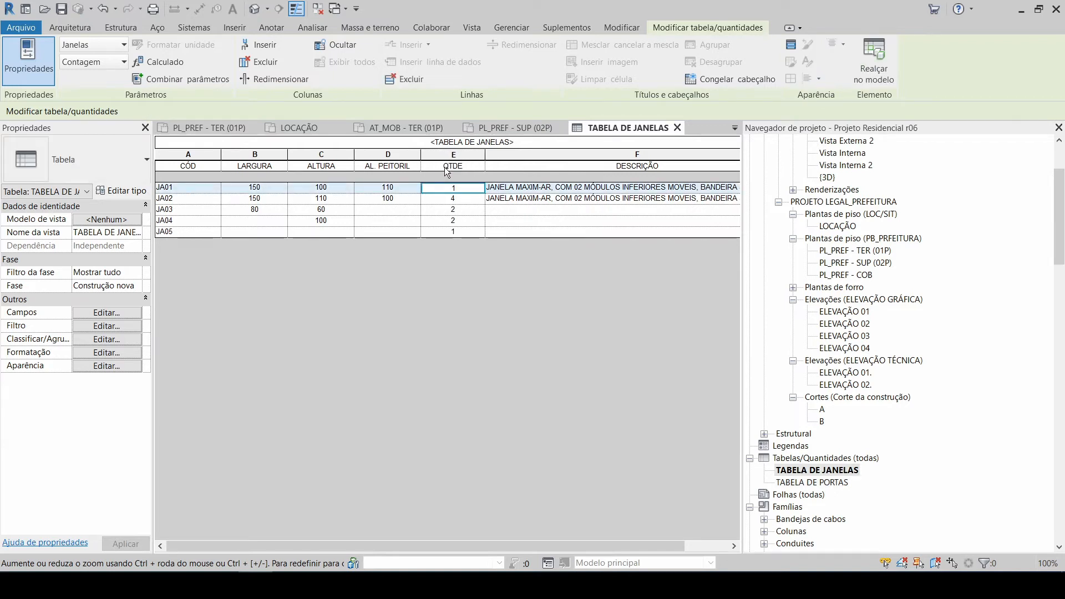
left_click_drag(484, 156, 473, 155)
Step: Highlight the JA03 windows in the model from their blank AL. PEITORIL cell and view the upper-floor bathroom window
left_click(184, 211)
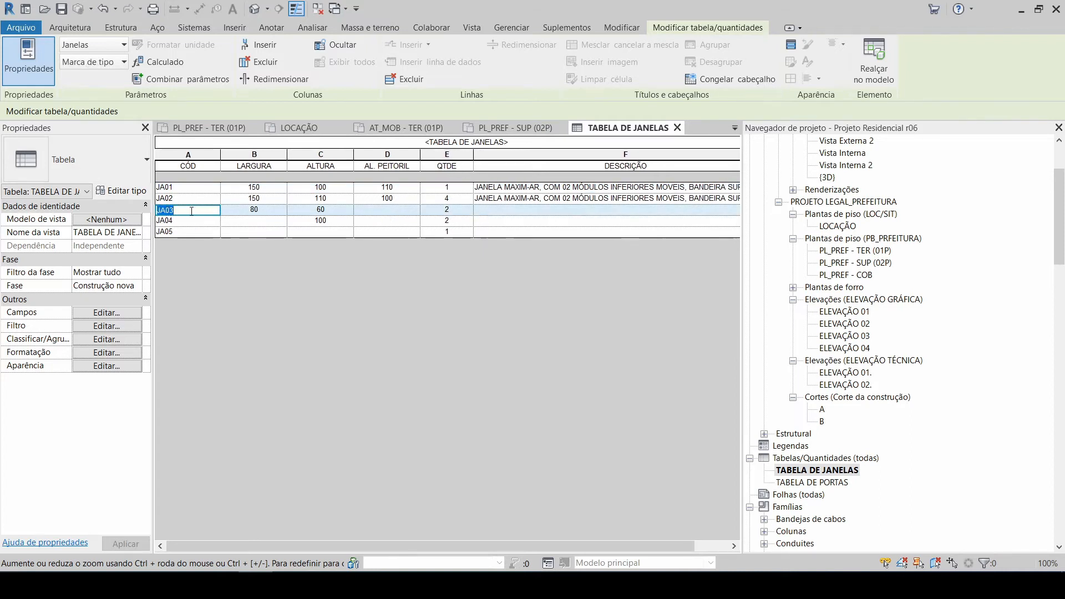
left_click(442, 212)
left_click(385, 216)
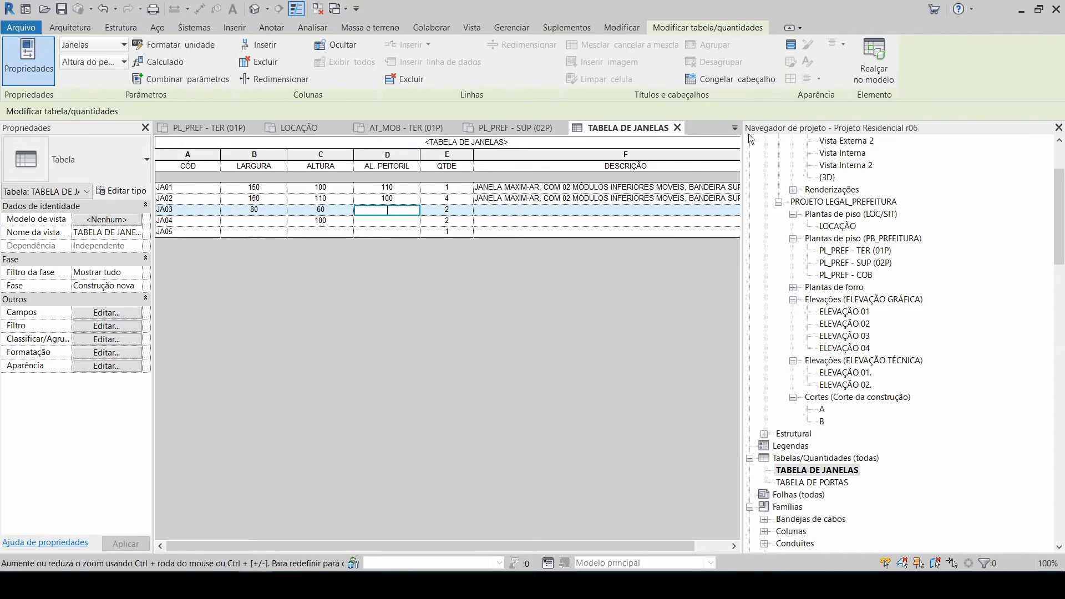
left_click(869, 55)
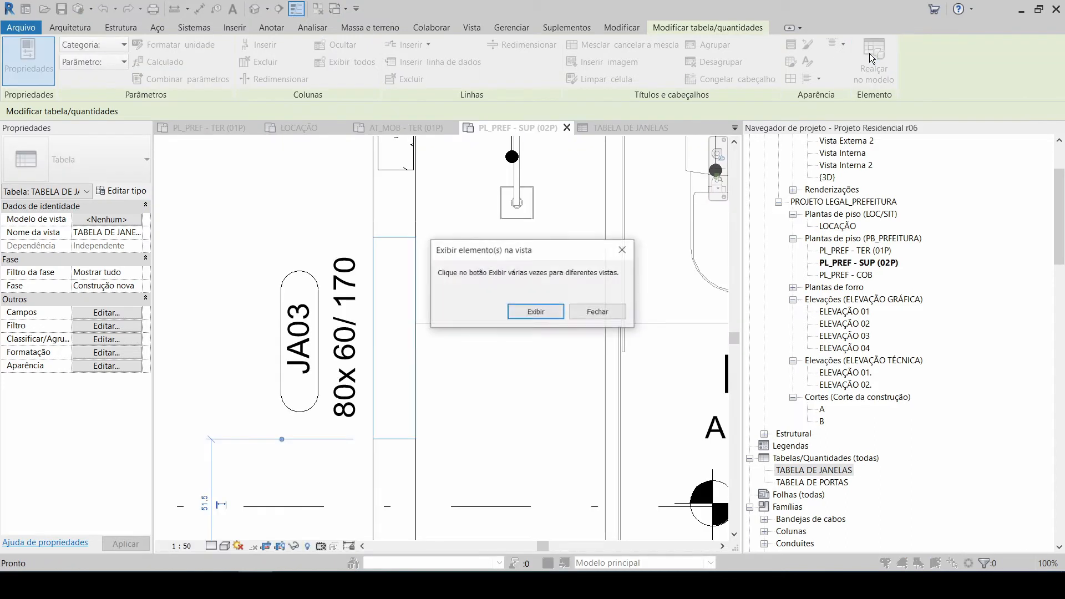
left_click(590, 313)
scroll(376, 298, "down", 3)
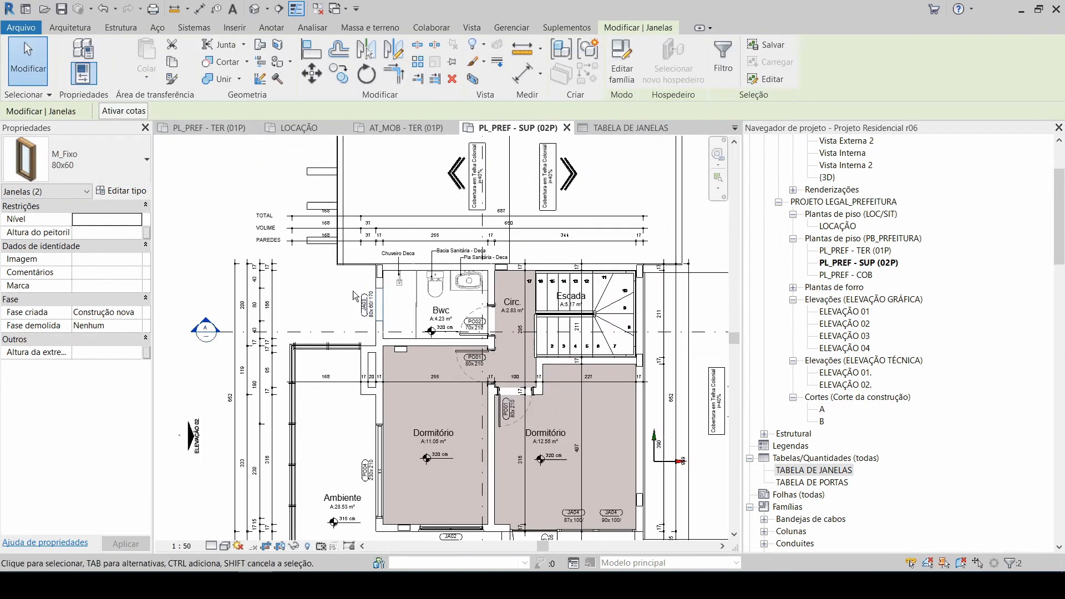
scroll(380, 296, "up", 1)
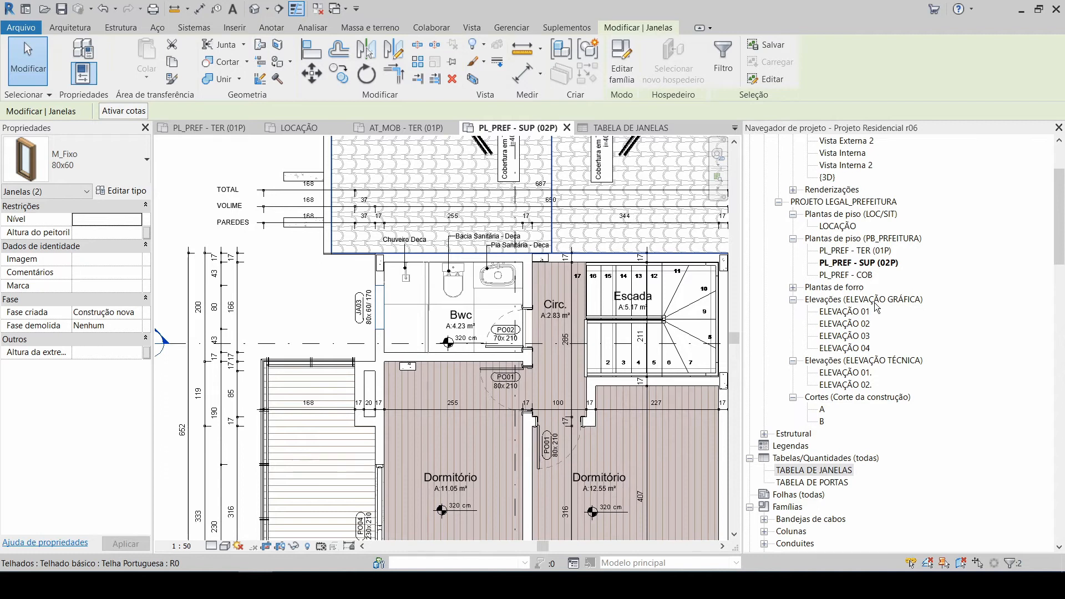
Step: Open the PL_PREF - TER (01P) plan and check the JA03 window tag at the ground-floor bathroom
double_click(872, 250)
scroll(458, 255, "down", 6)
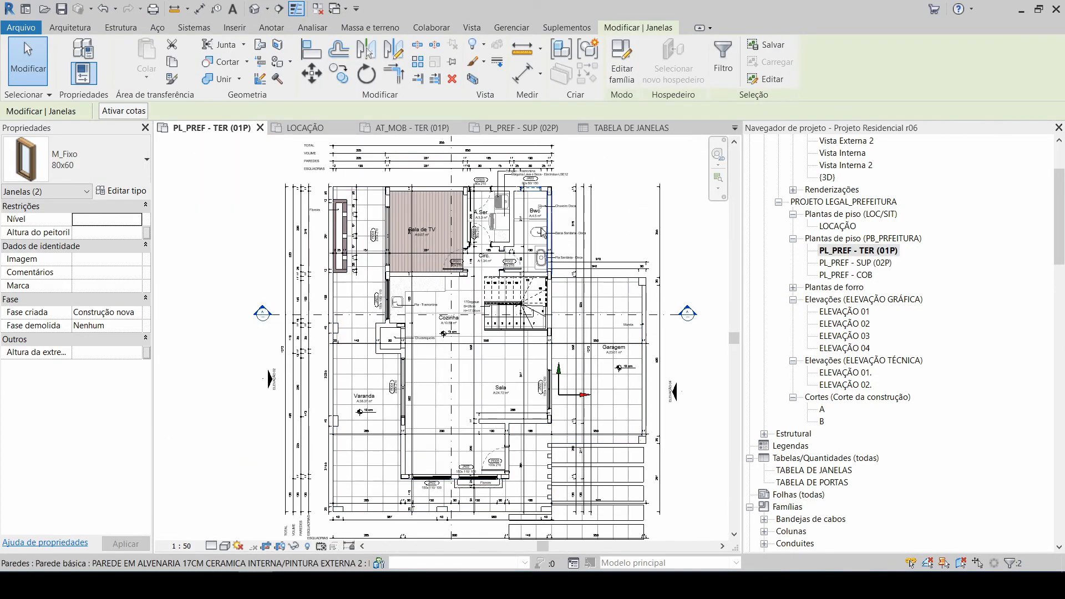
scroll(540, 183, "up", 6)
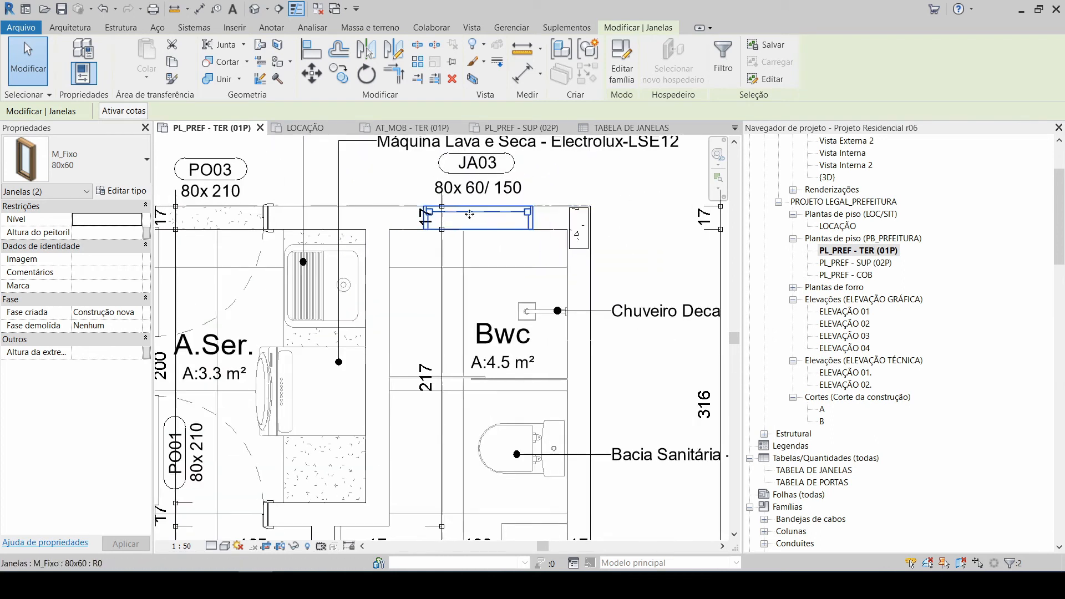
scroll(521, 266, "up", 2)
middle_click_drag(471, 164, 471, 254)
scroll(470, 254, "up", 1)
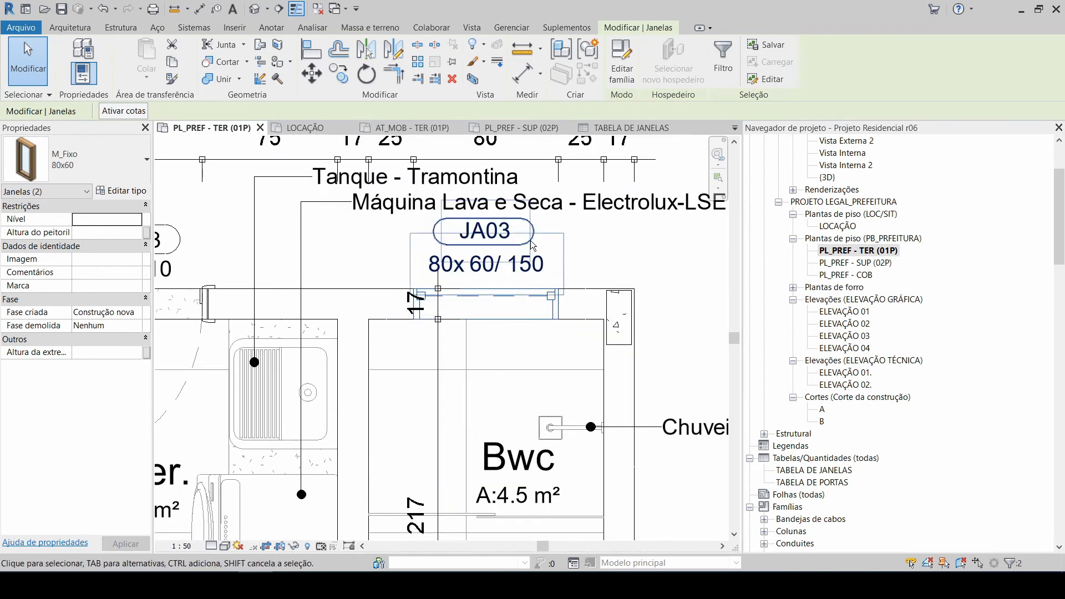
Step: Inspect the type properties of the ground-floor bathroom window JA03 without changing anything
left_click(590, 263)
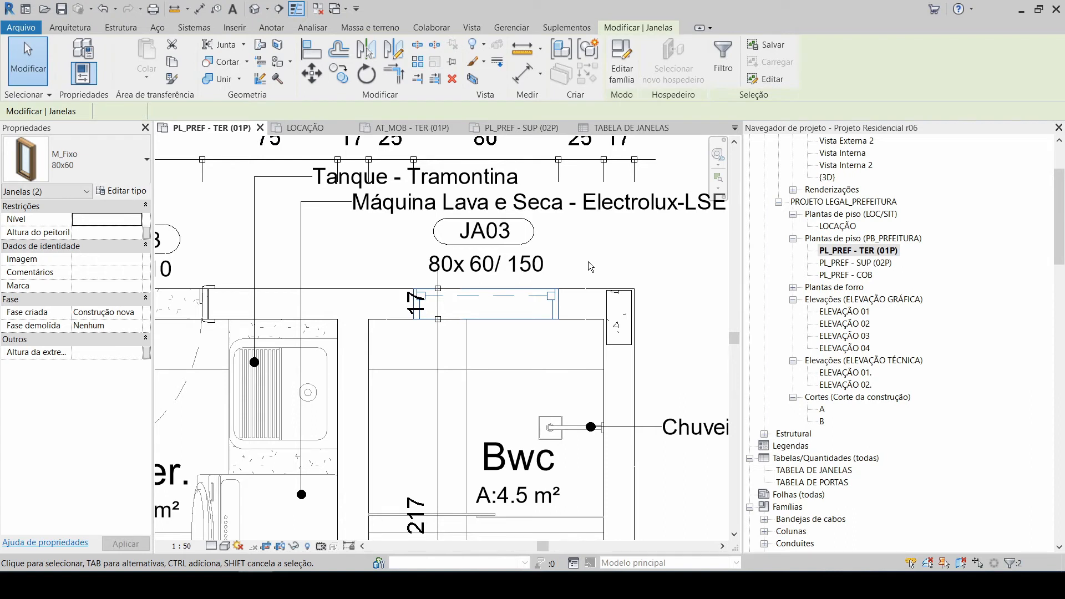
left_click(545, 287)
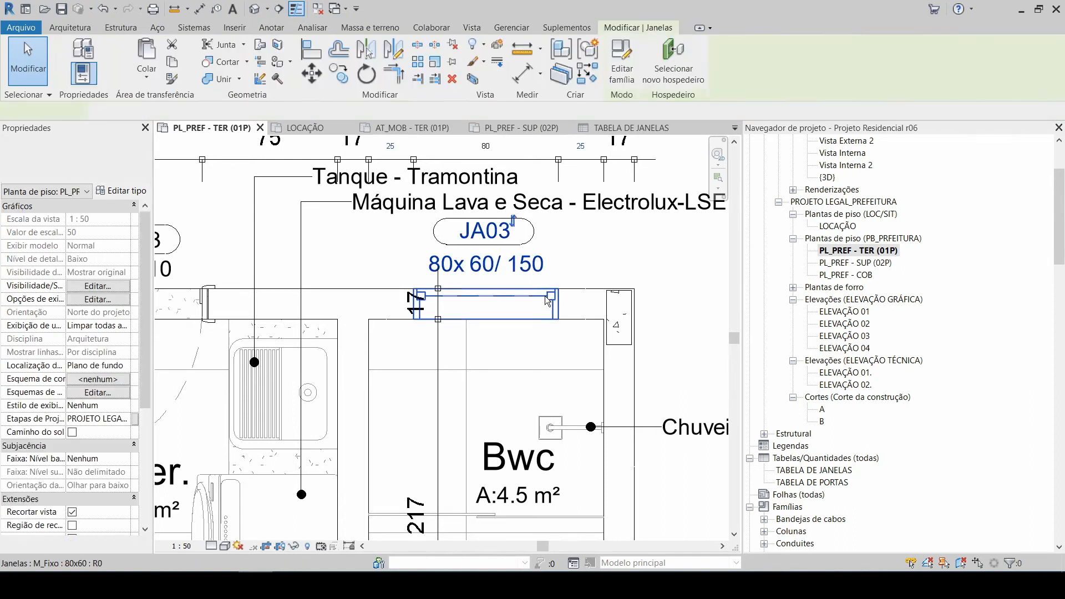
left_click(123, 192)
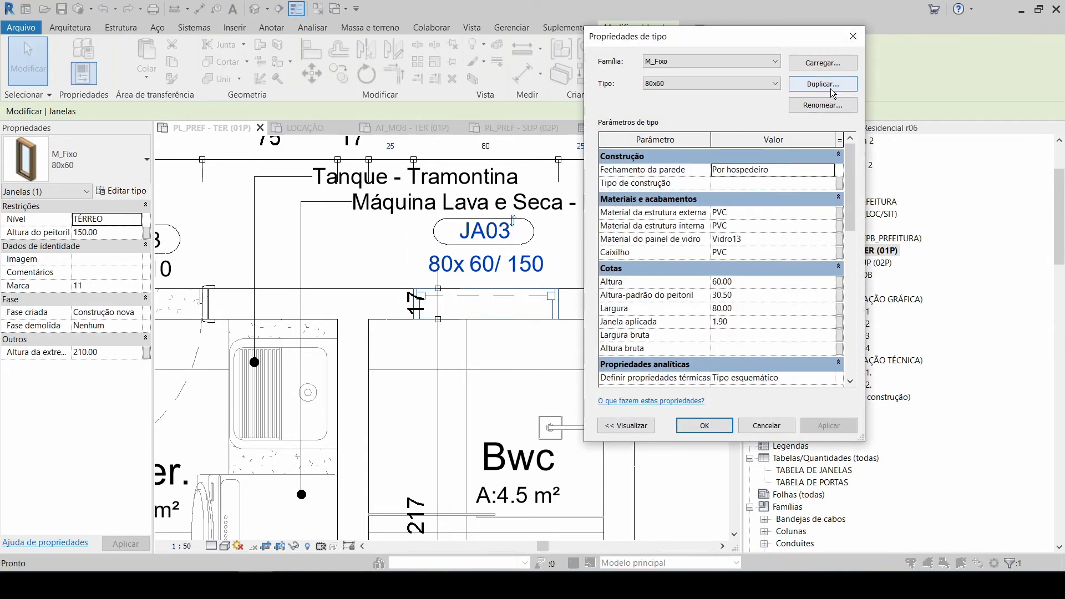
left_click_drag(762, 44, 898, 36)
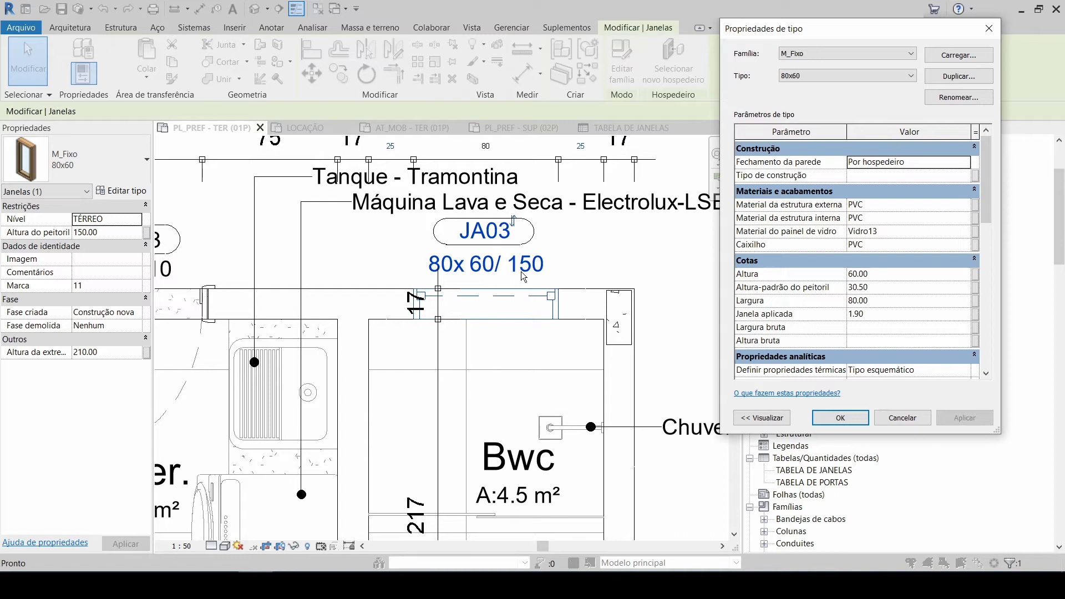
left_click(920, 421)
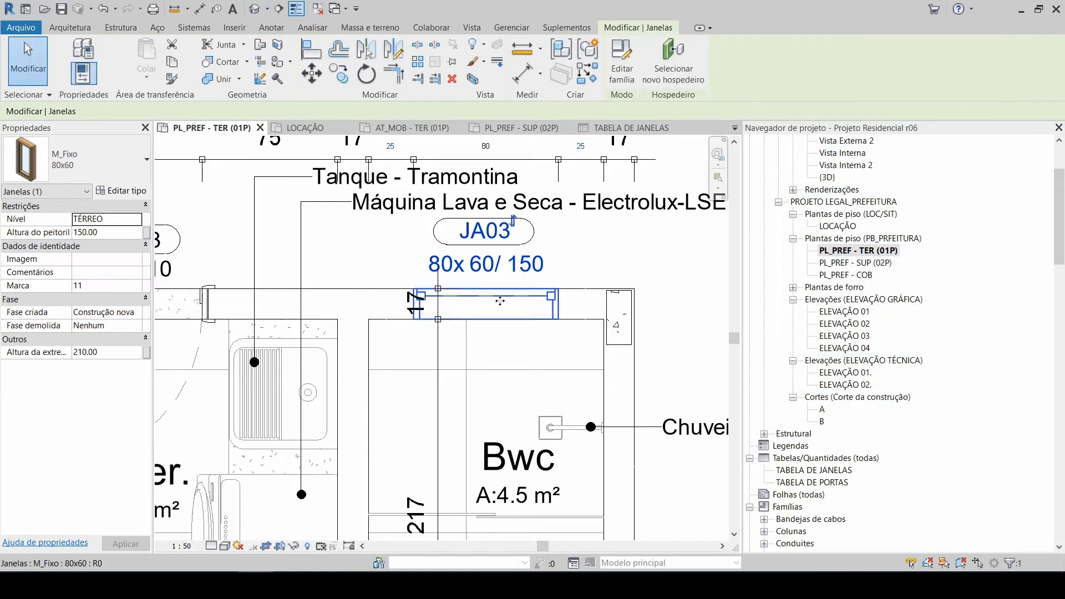
Step: In the PL_PREF - SUP (02P) plan, set the sill height of the bathroom window JA03 to 150
double_click(854, 262)
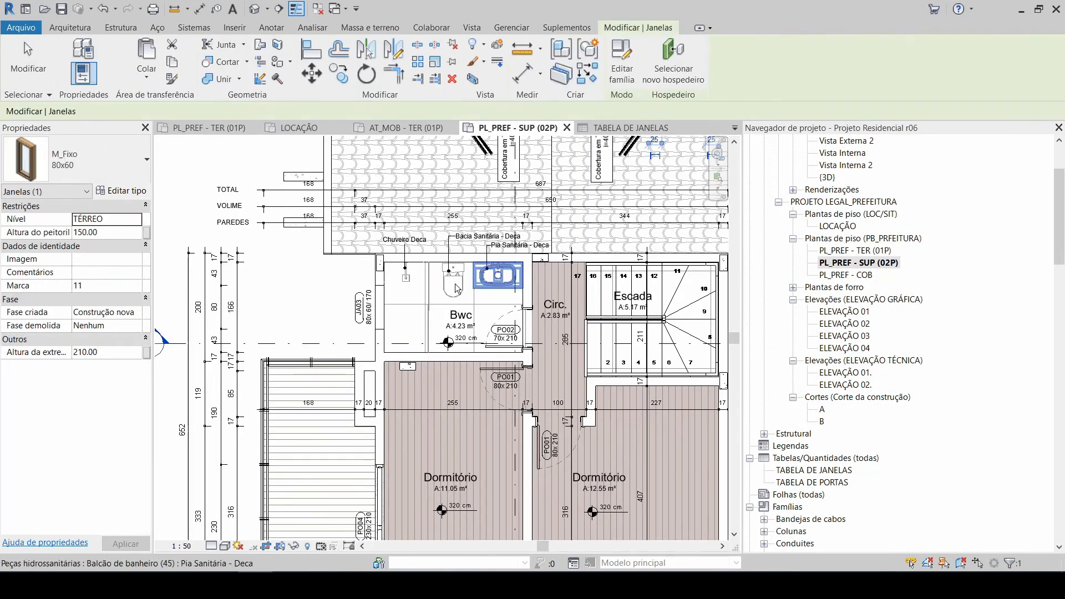
scroll(387, 332, "up", 4)
left_click(387, 298)
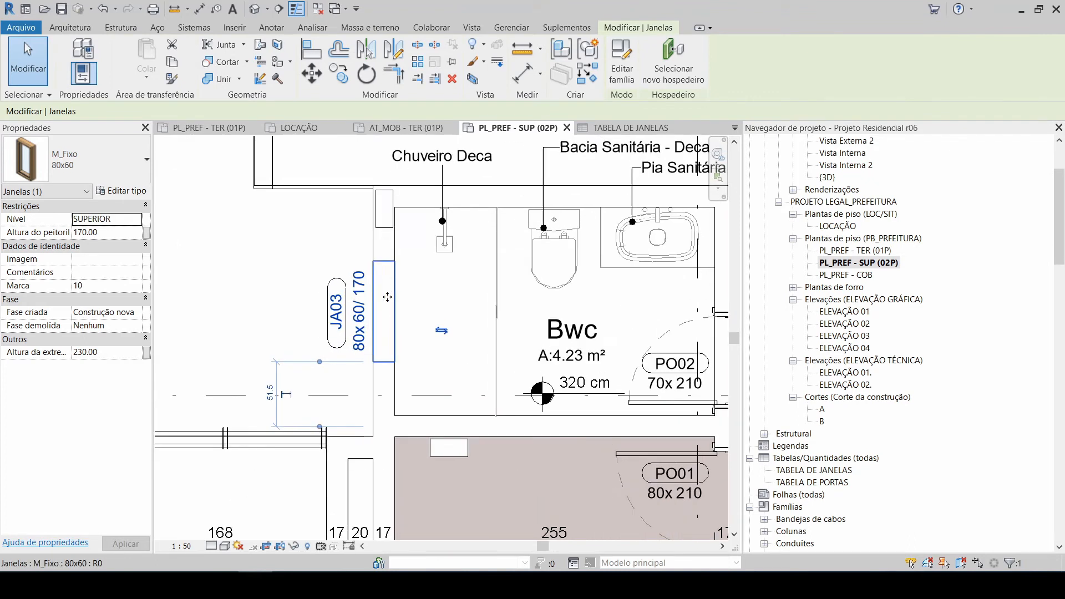
left_click(122, 233)
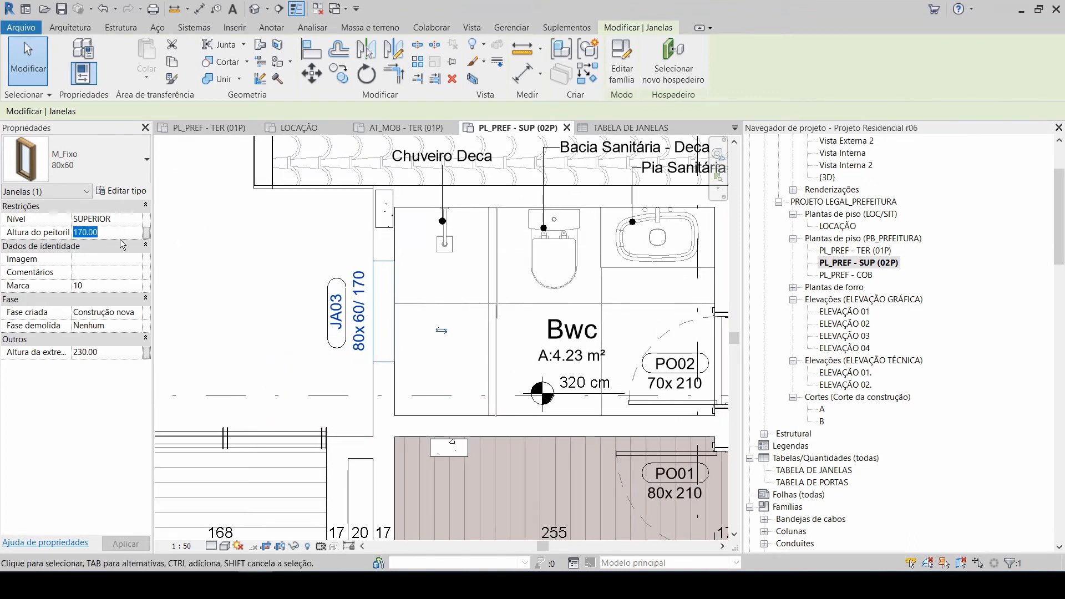
type("150")
key("Return")
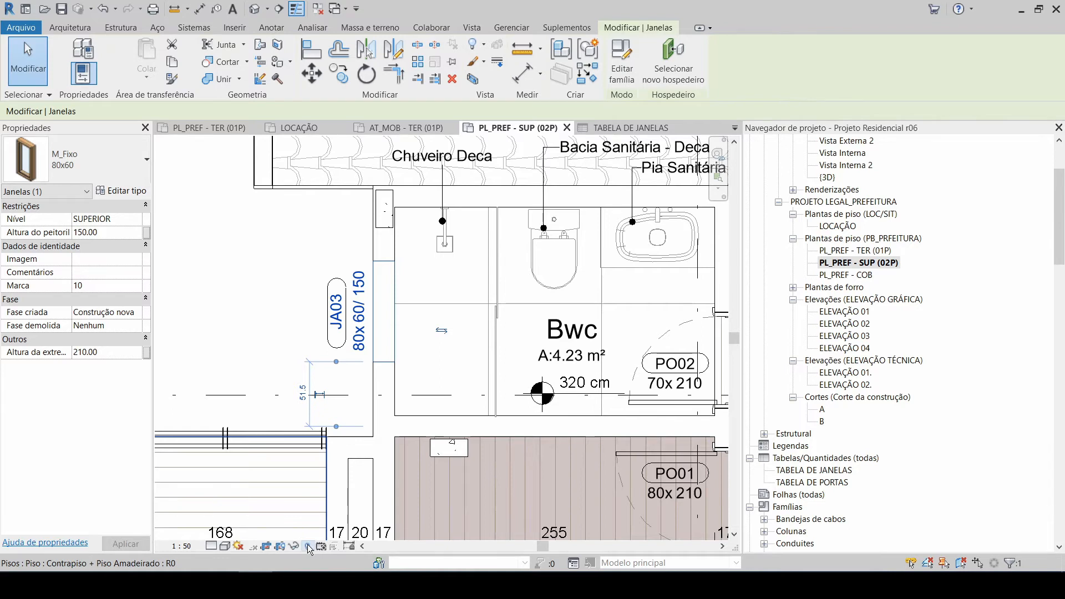
Step: Reveal hidden elements, stretch the plan region around window JA03 slightly towards the bathroom interior, and leave the reveal mode
left_click(308, 546)
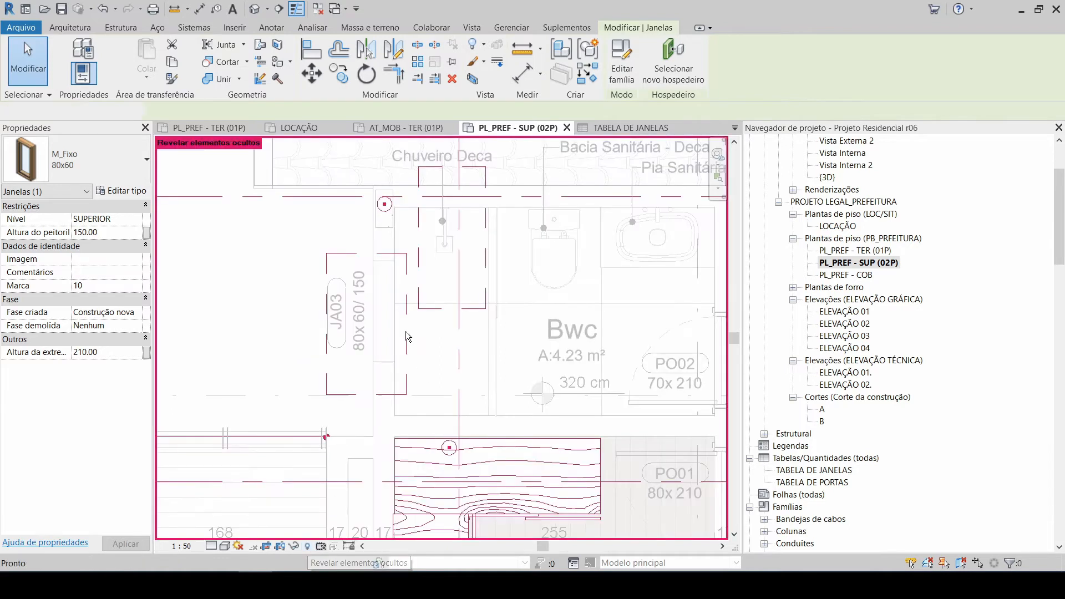
left_click(407, 300)
left_click(407, 331)
left_click_drag(413, 329, 413, 327)
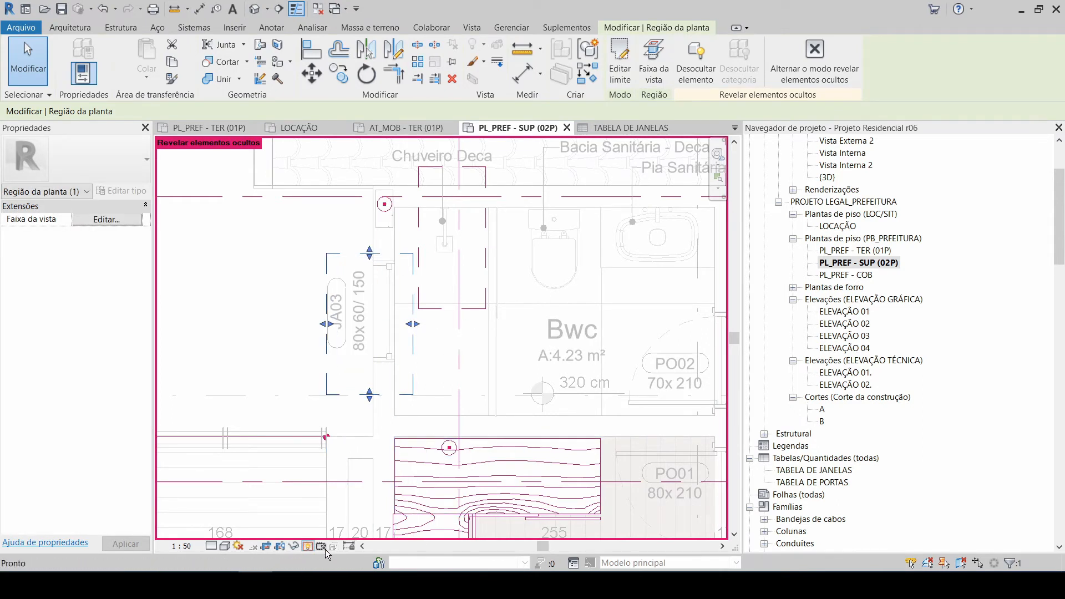
left_click(306, 545)
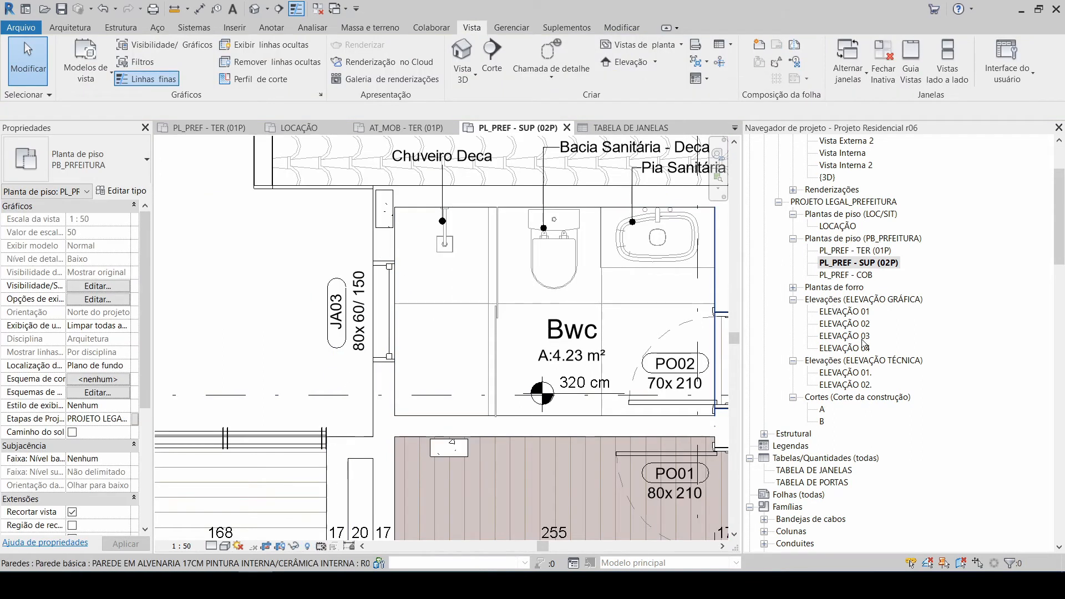
Step: Open TABELA DE JANELAS and highlight the JA04 windows in the model from their blank LARGURA cell
left_click(857, 374)
double_click(835, 471)
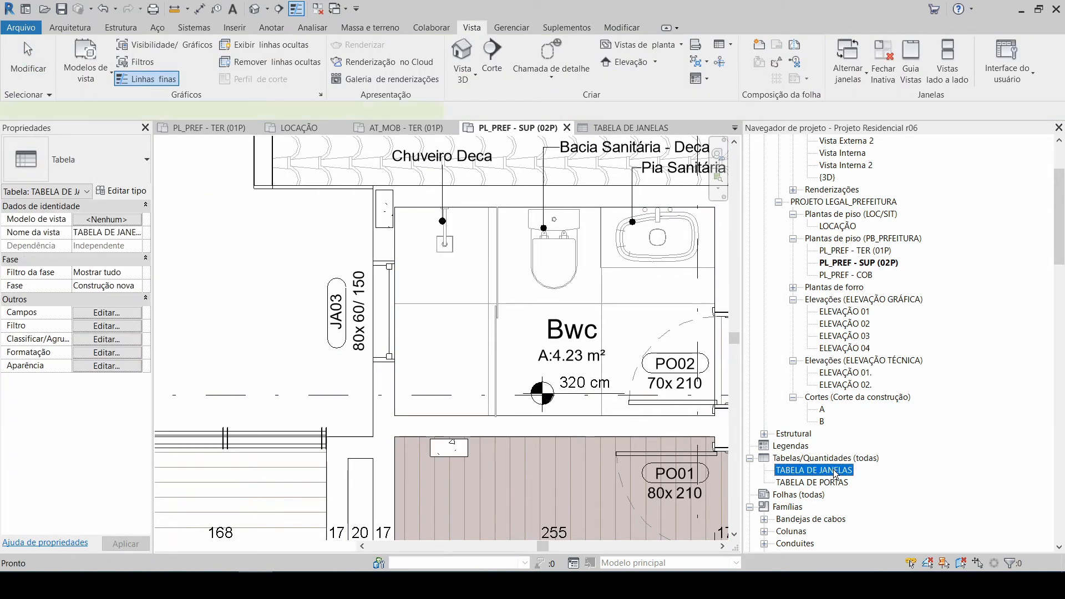
left_click(235, 221)
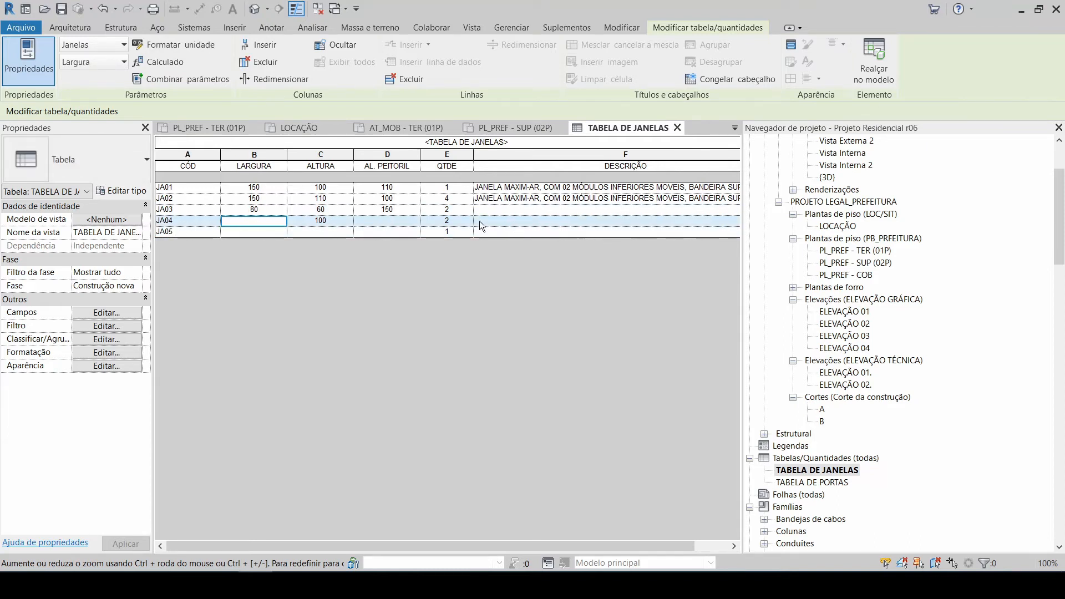
left_click(873, 64)
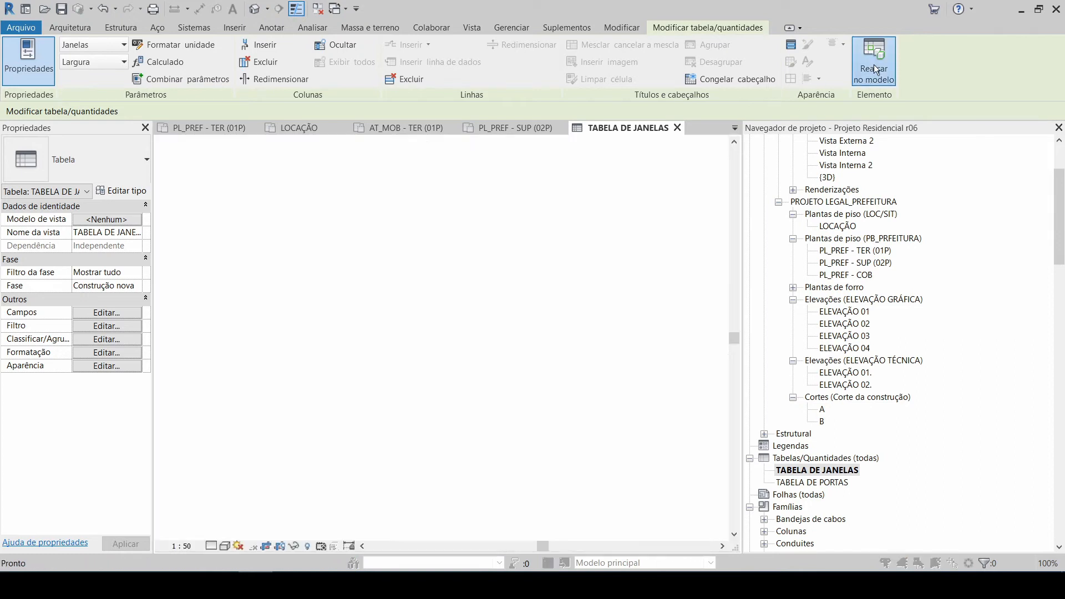
left_click(596, 312)
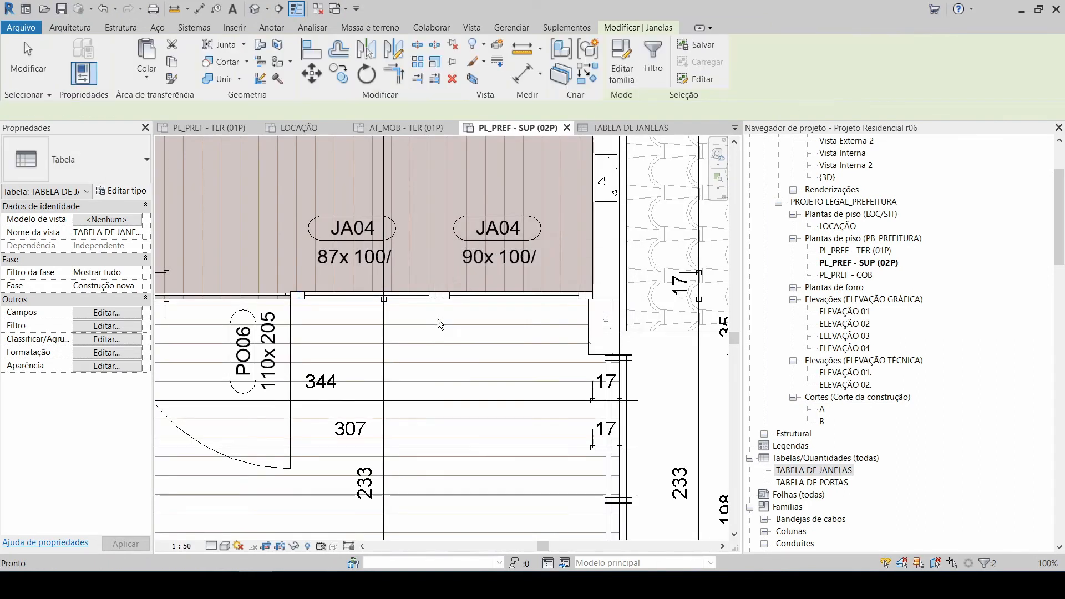
Step: Move the curtain wall grid line between the two JA04 windows to 93.5 from the first panel's outer edge
scroll(458, 286, "down", 3)
scroll(458, 286, "up", 4)
middle_click_drag(458, 286, 458, 342)
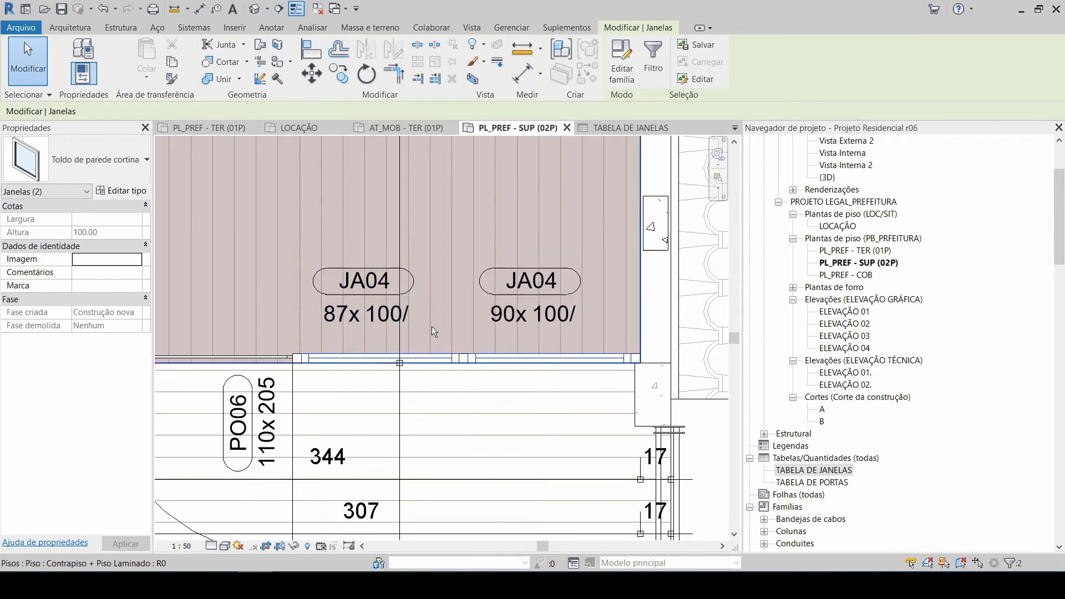
left_click(469, 381)
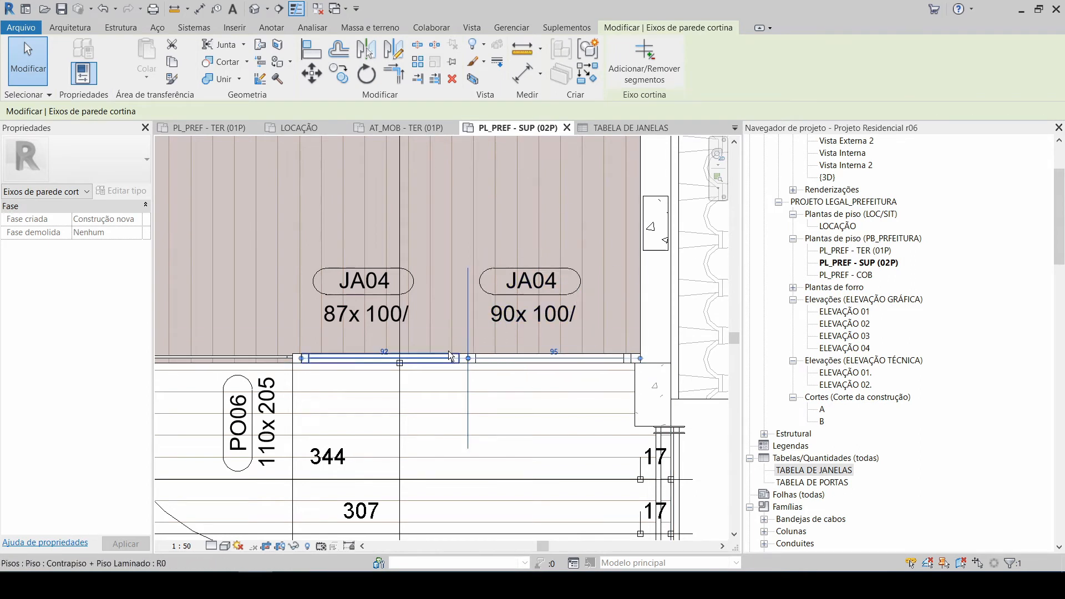
left_click(385, 351)
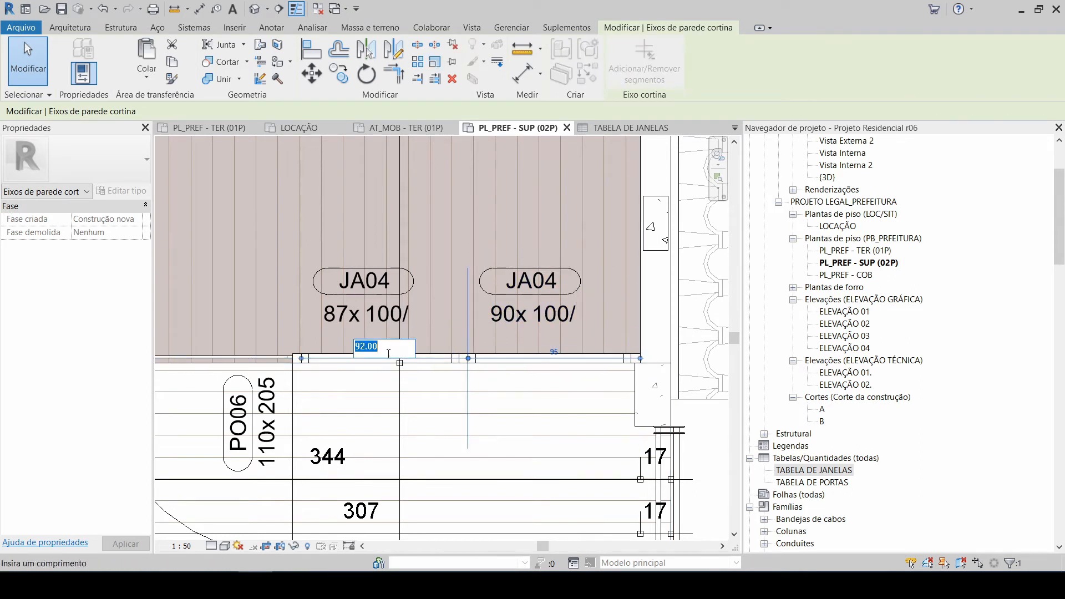
type("93.5")
key("Return")
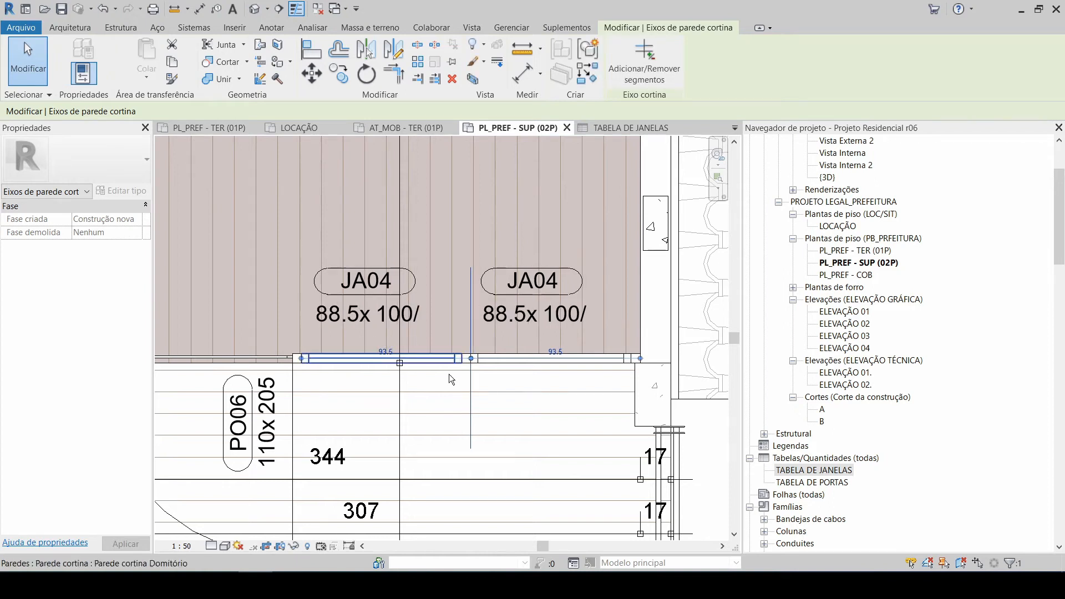
key("Escape")
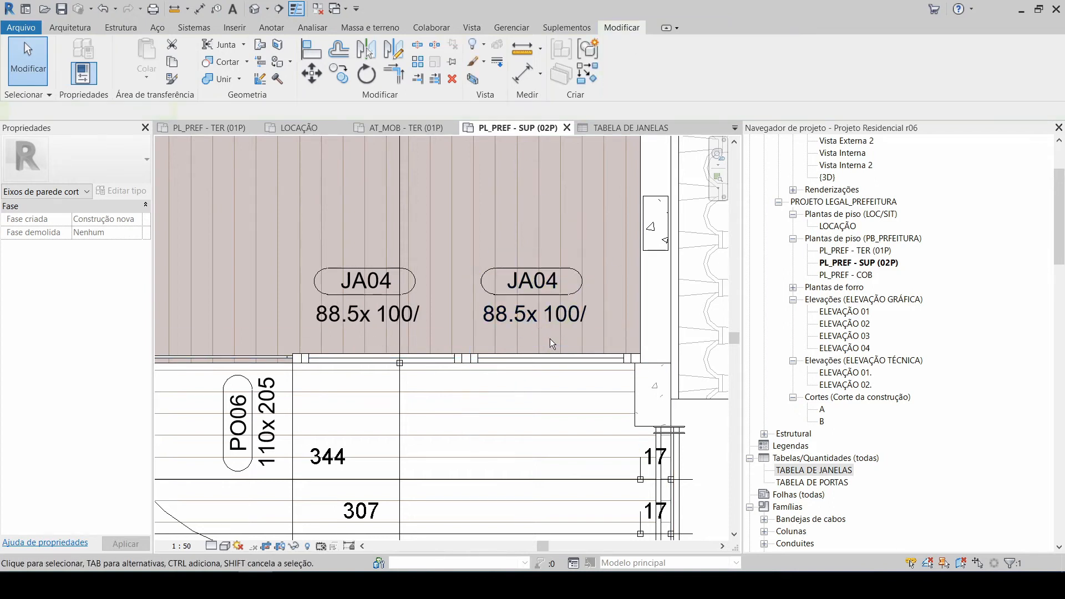
Step: Reopen TABELA DE JANELAS and check the LARGURA and AL. PEITORIL cells of the JA04 row
left_click(814, 471)
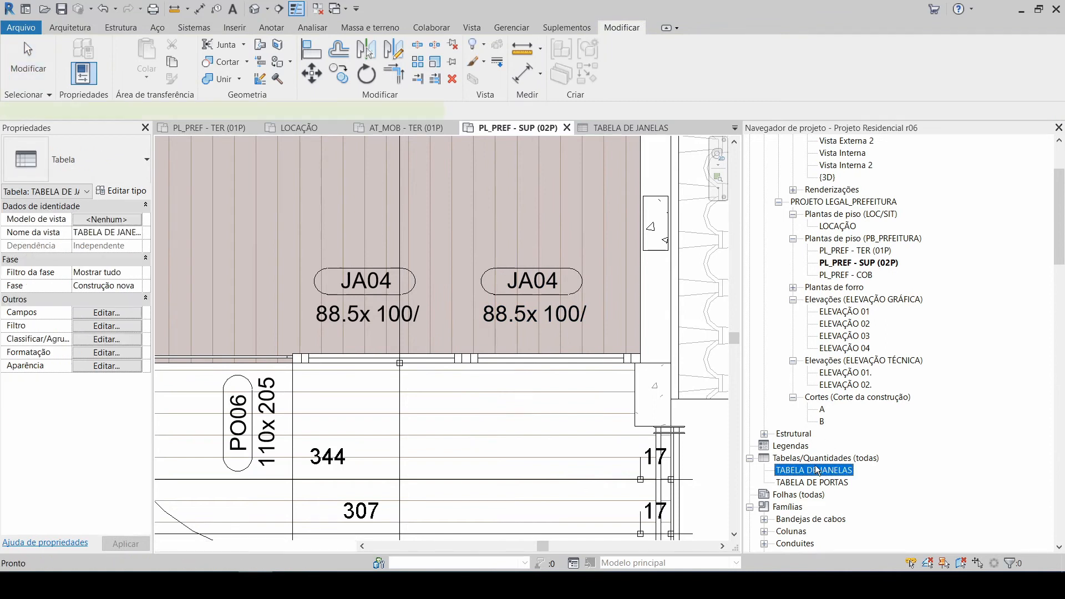
double_click(821, 471)
left_click(261, 222)
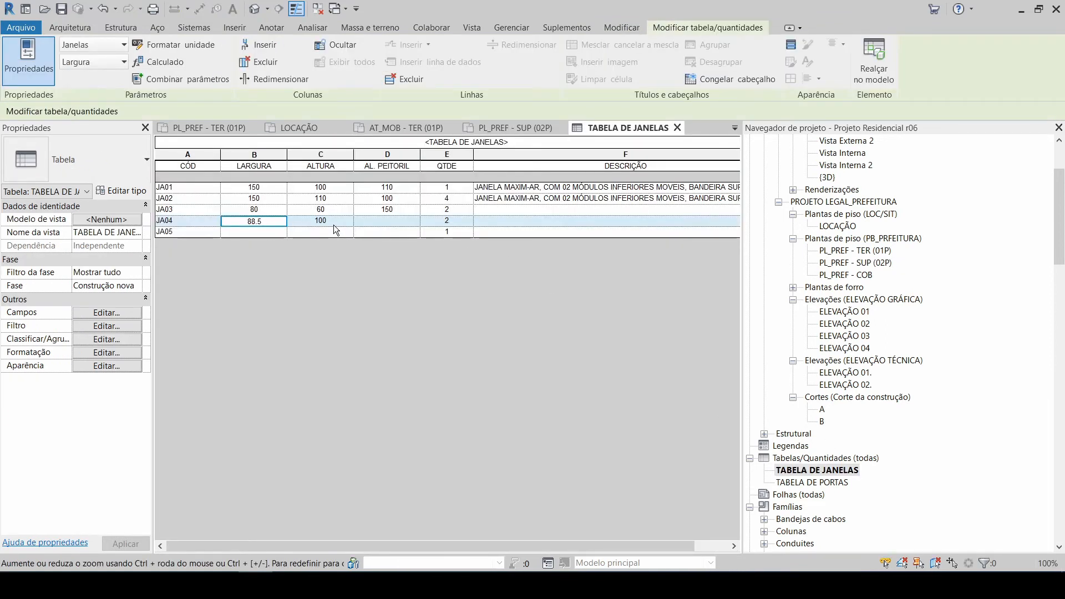
left_click(389, 222)
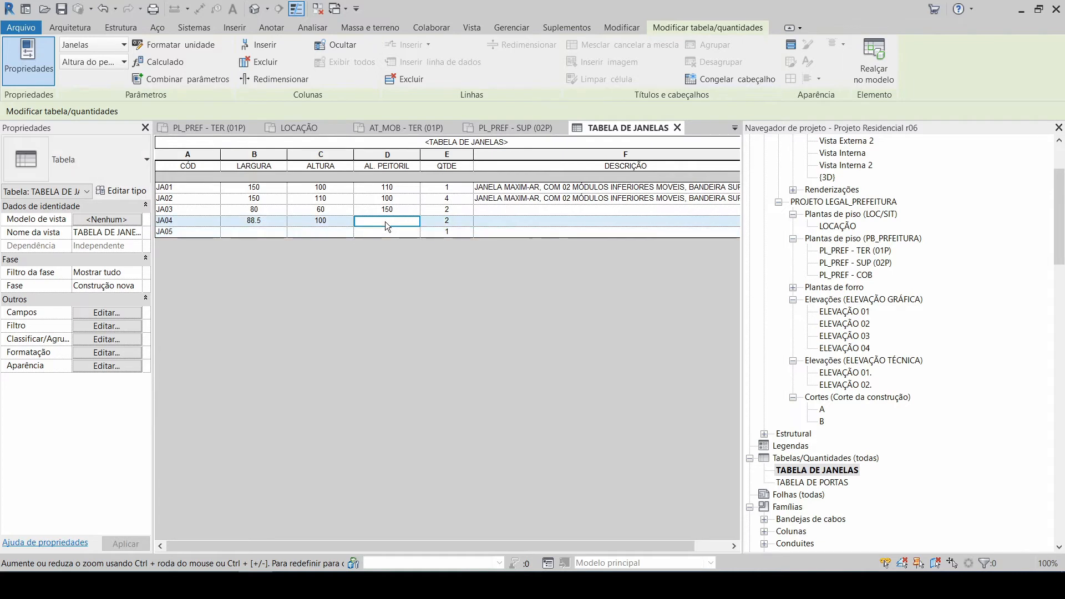
Step: Highlight the JA05 window in the model from its schedule row, cycling through the views to the 3D view
left_click(378, 235)
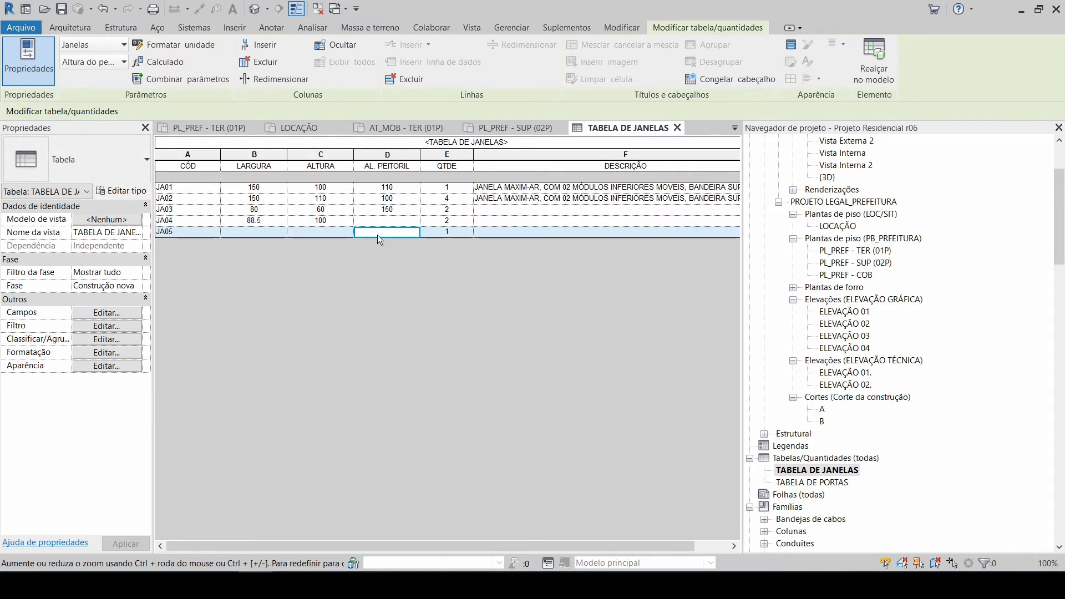
left_click(183, 233)
left_click(870, 56)
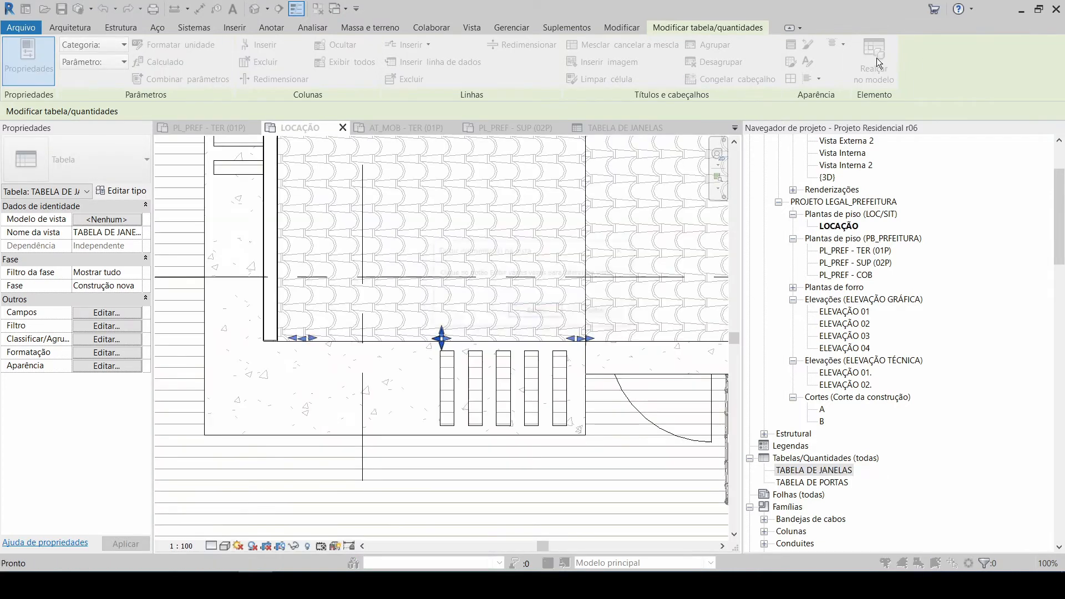
left_click(548, 312)
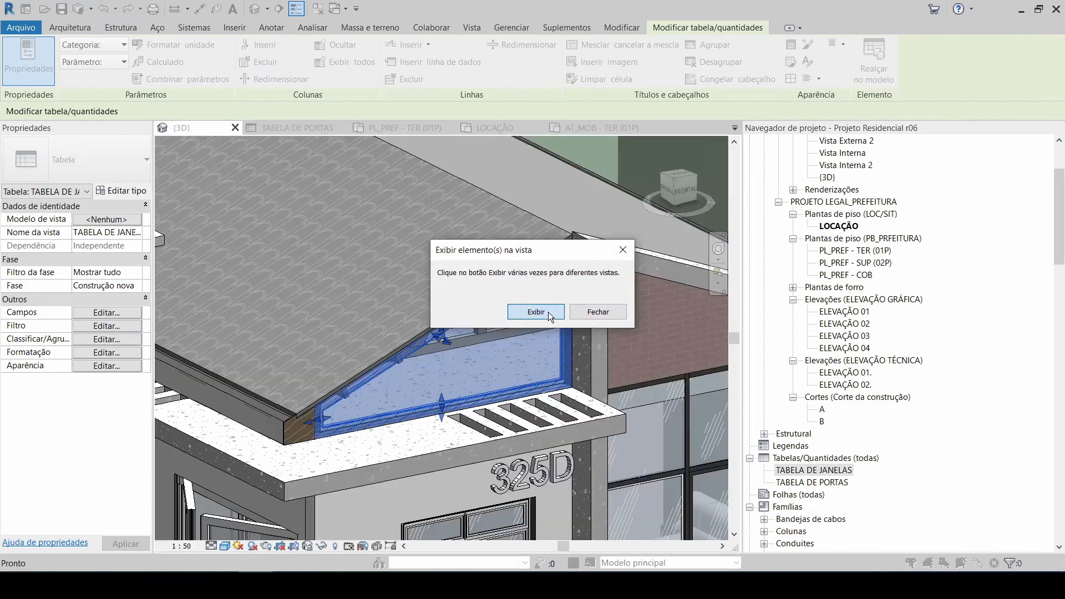
left_click(589, 313)
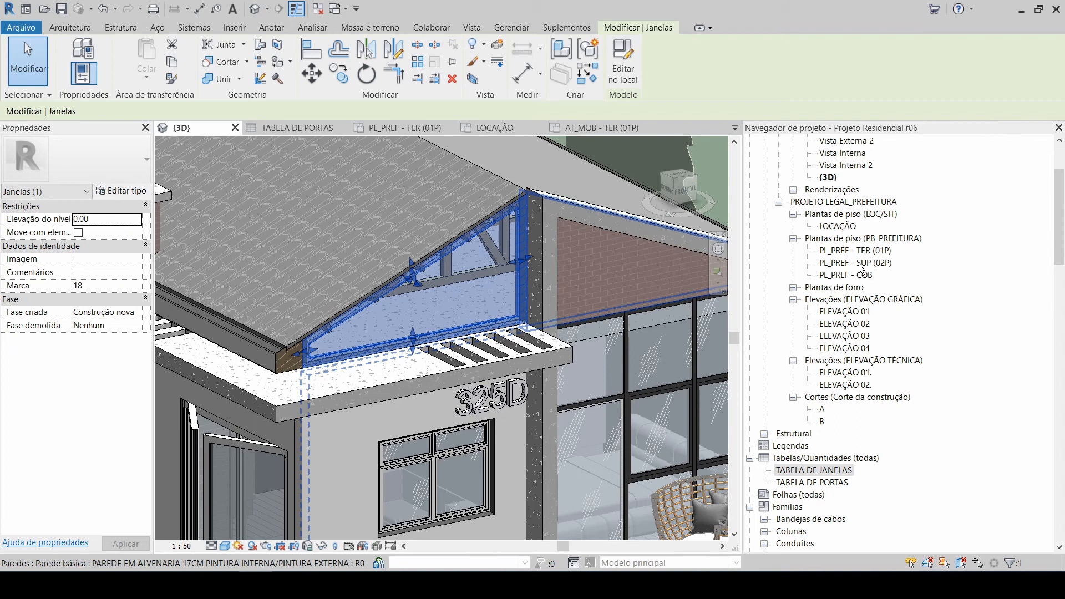
Step: Open ELEVAÇÃO 01 and measure the width of the triangular gable window along its base
left_click(859, 264)
scroll(861, 274, "up", 3)
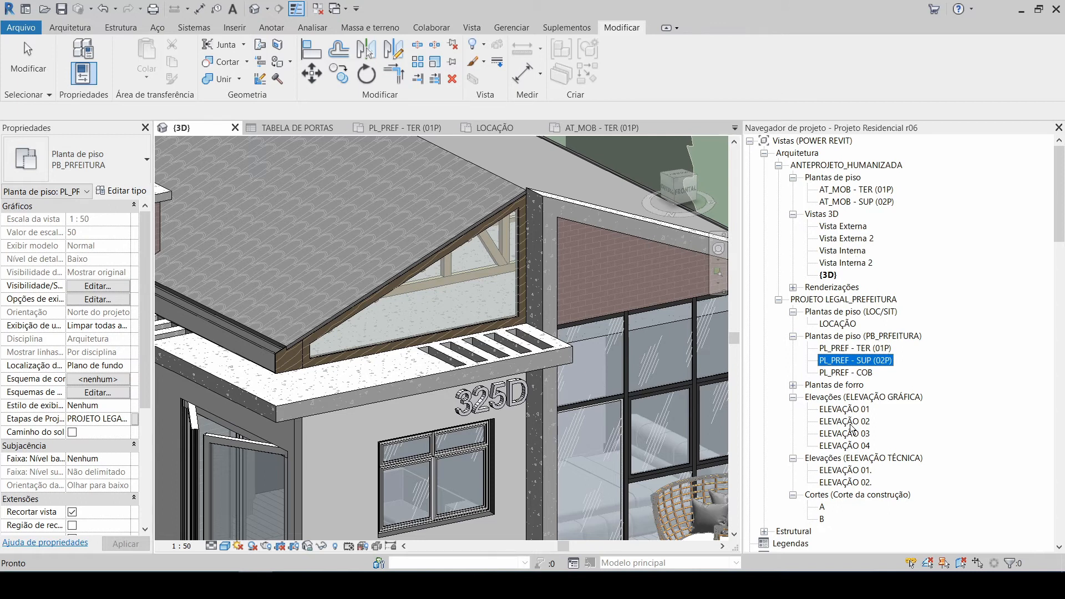
double_click(844, 409)
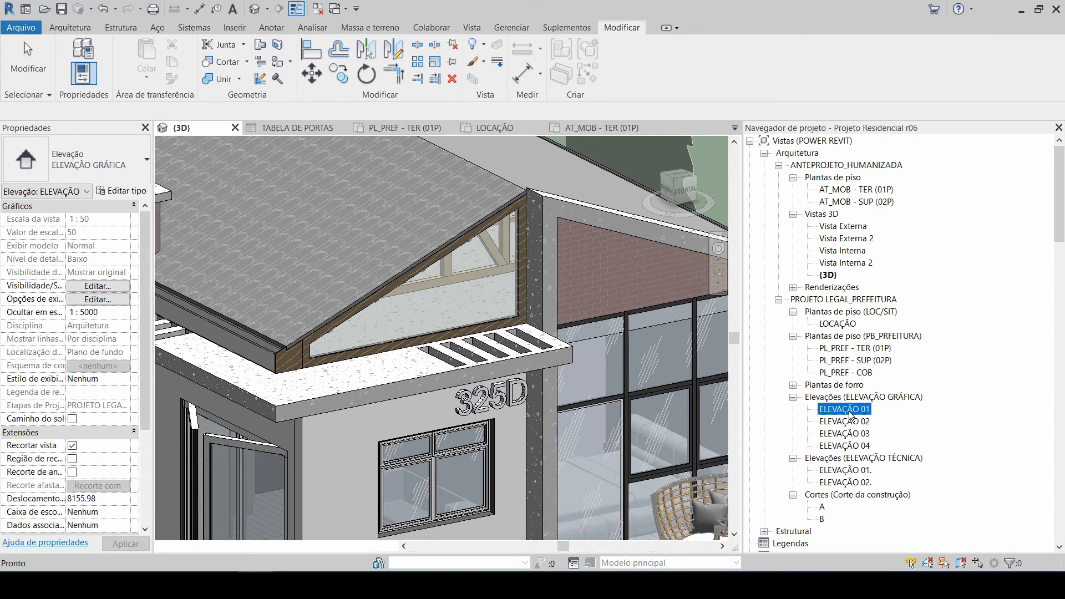
scroll(402, 295, "up", 6)
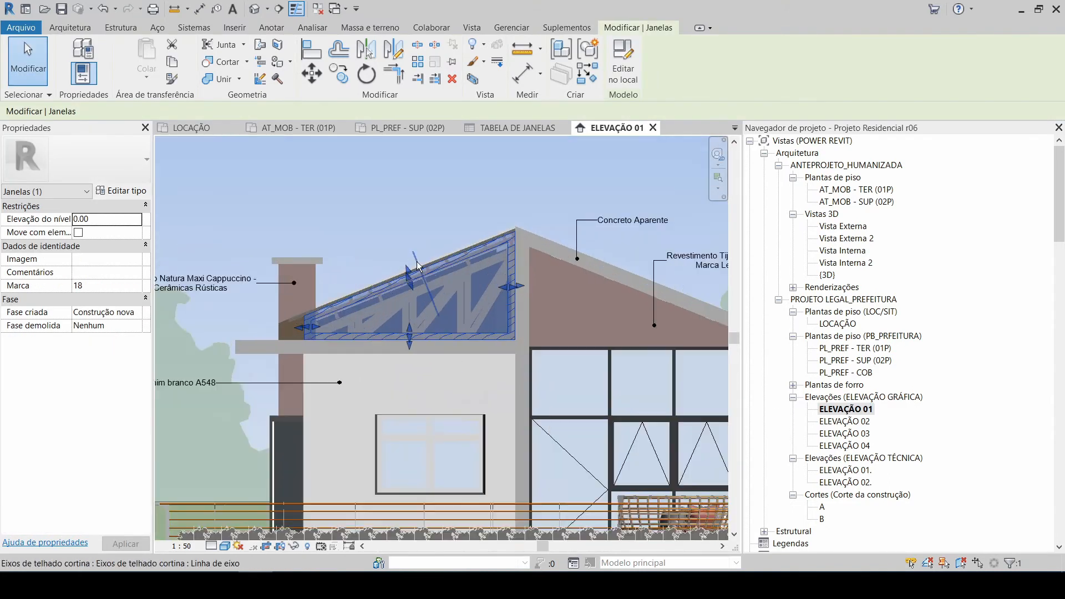
key("Escape")
left_click(513, 55)
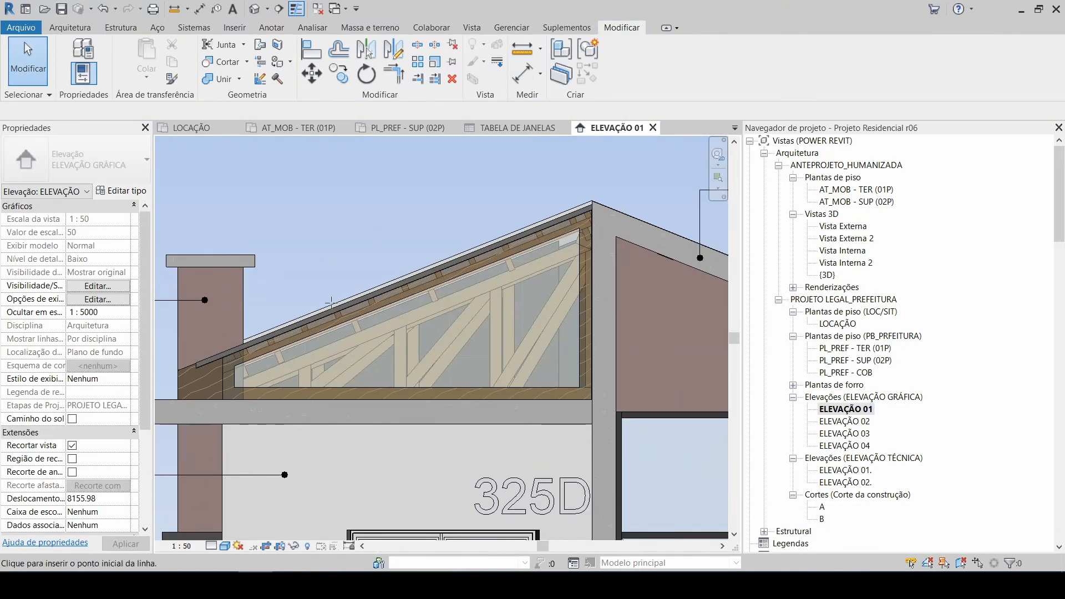
left_click(224, 399)
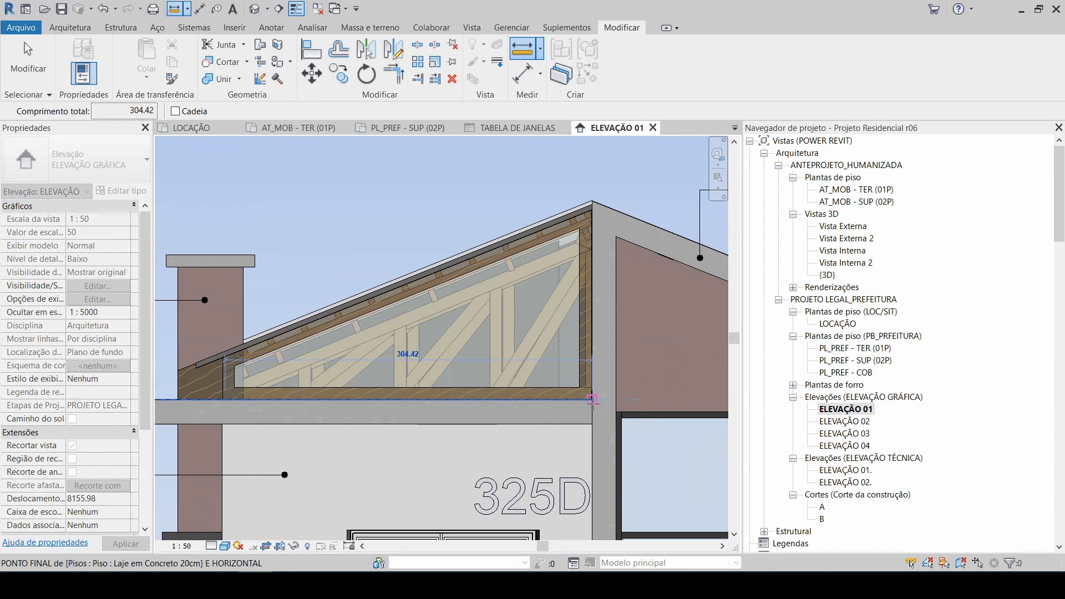
key("Escape")
key("Escape")
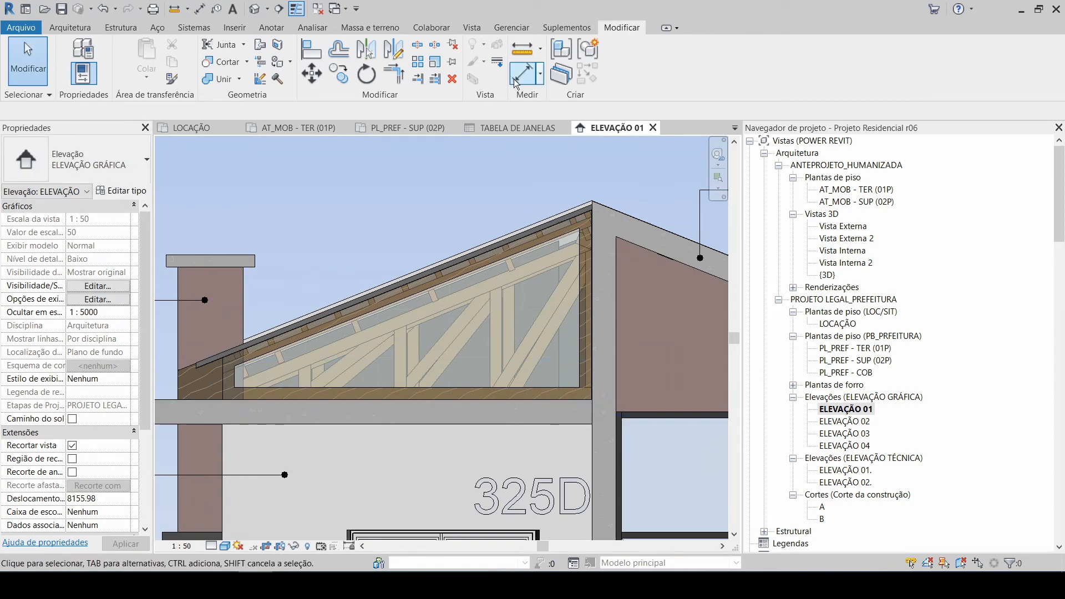
Step: Measure the height of the triangular gable window along its tallest side, from the slab up to the roof
left_click(522, 50)
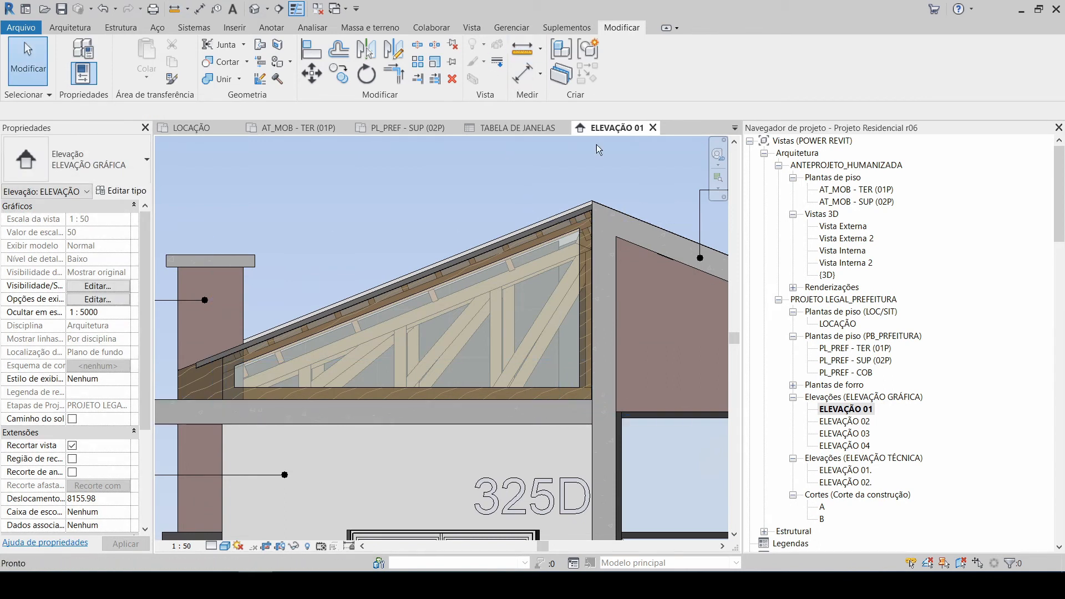
left_click(591, 399)
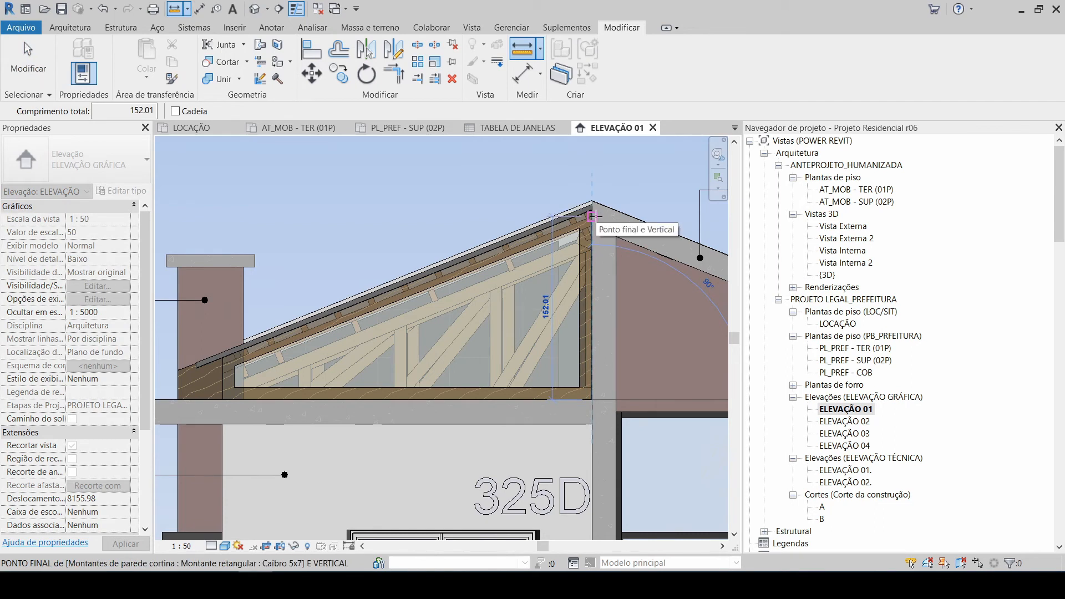
key("Escape")
key("Escape")
Step: Return to TABELA DE JANELAS and set the LARGURA of JA05 to 304, applying it to all elements of the type
left_click(853, 434)
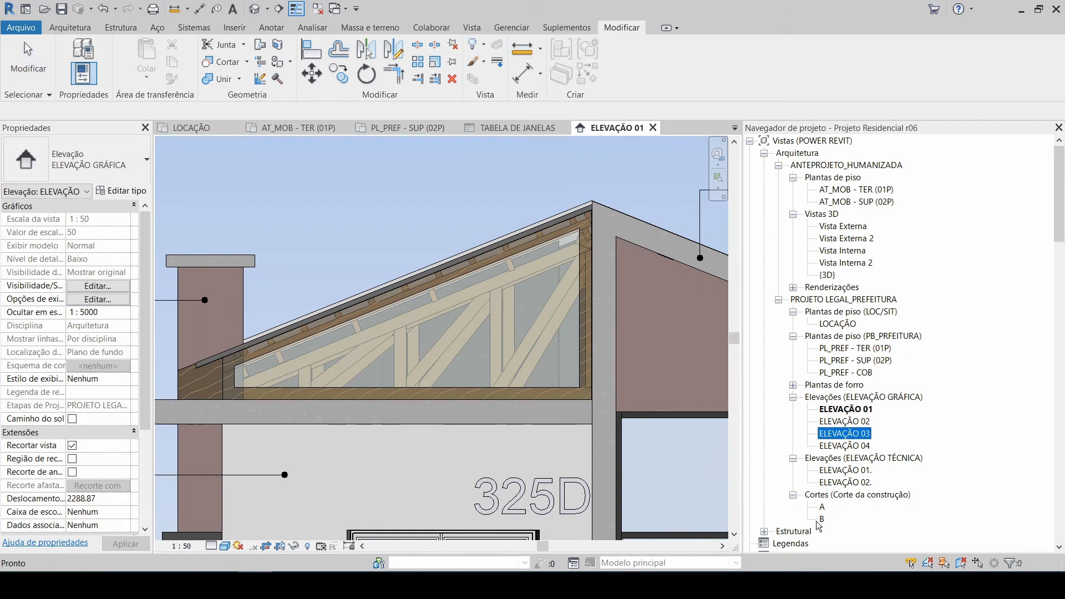
scroll(821, 512, "down", 2)
left_click(796, 503)
double_click(797, 503)
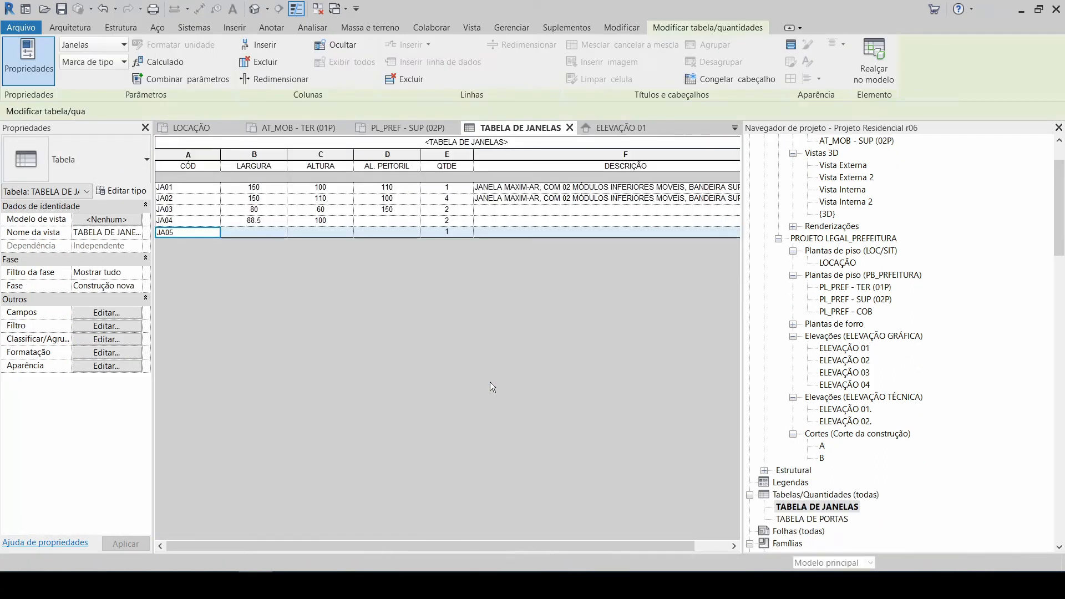
left_click(266, 232)
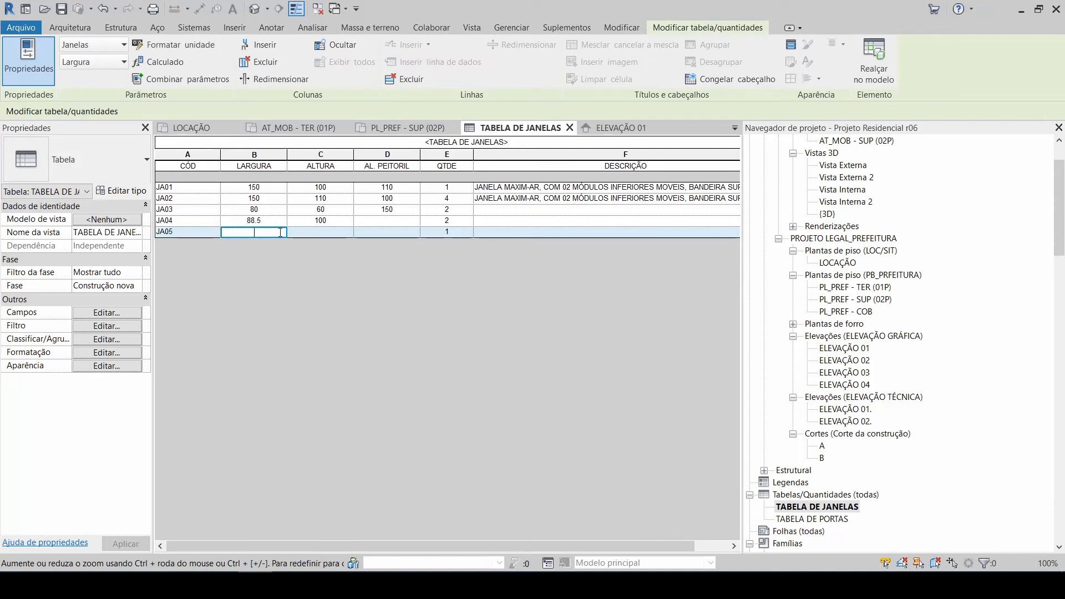
type("304")
key("Return")
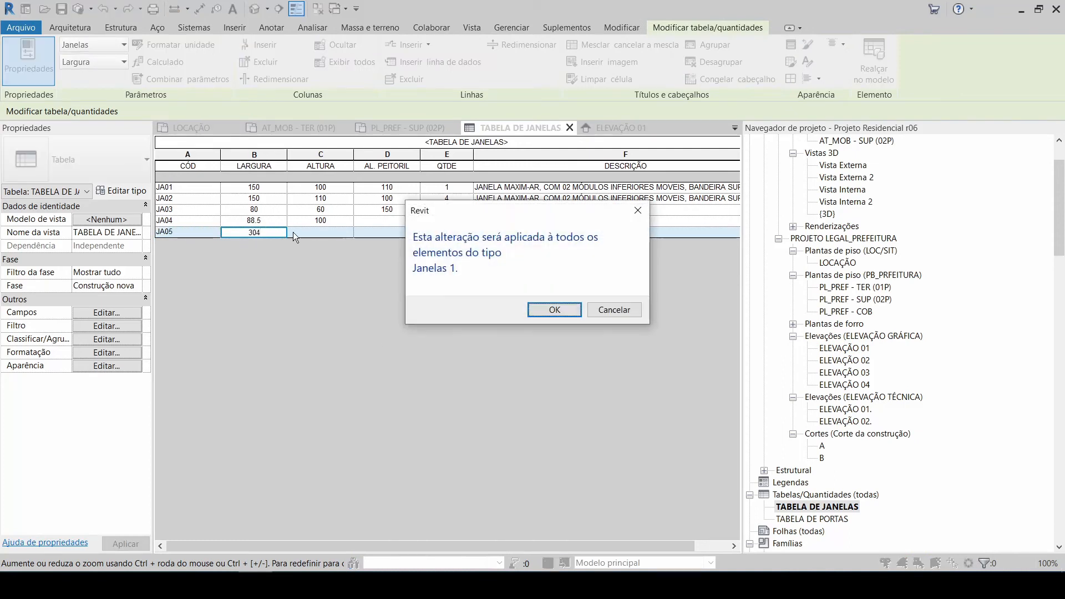
left_click(554, 308)
Step: Set the ALTURA of JA05 to 152, applying it to all elements of the type
left_click(334, 232)
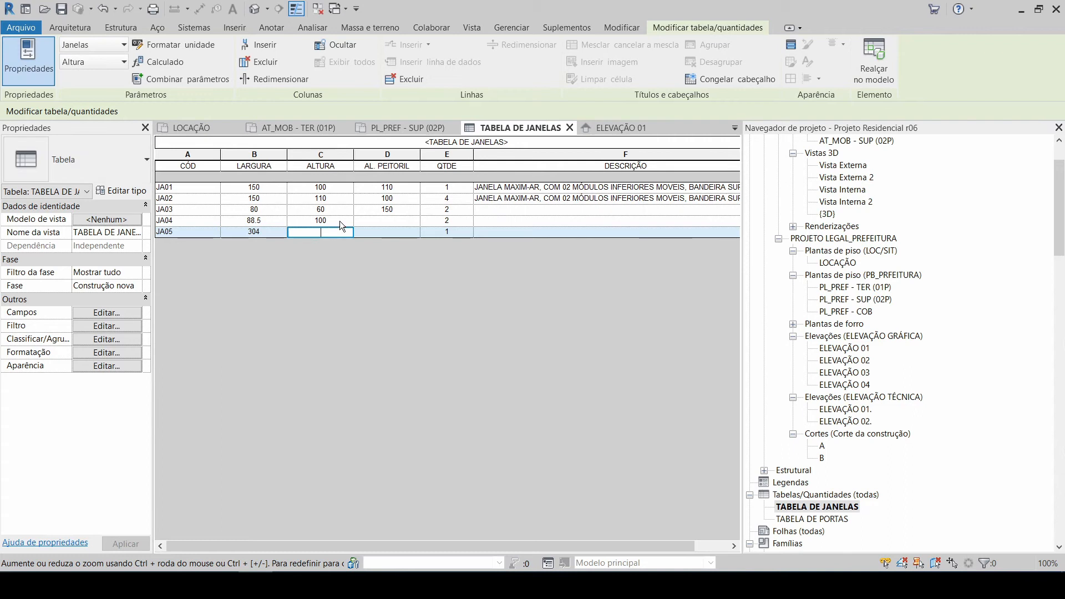
type("152")
key("Return")
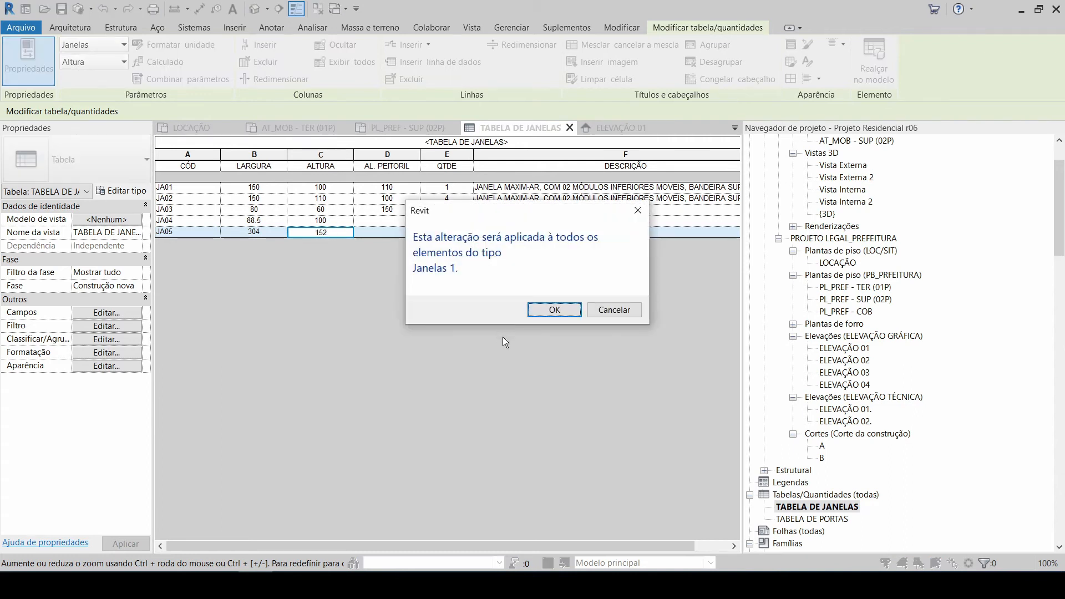
left_click(553, 309)
left_click(388, 231)
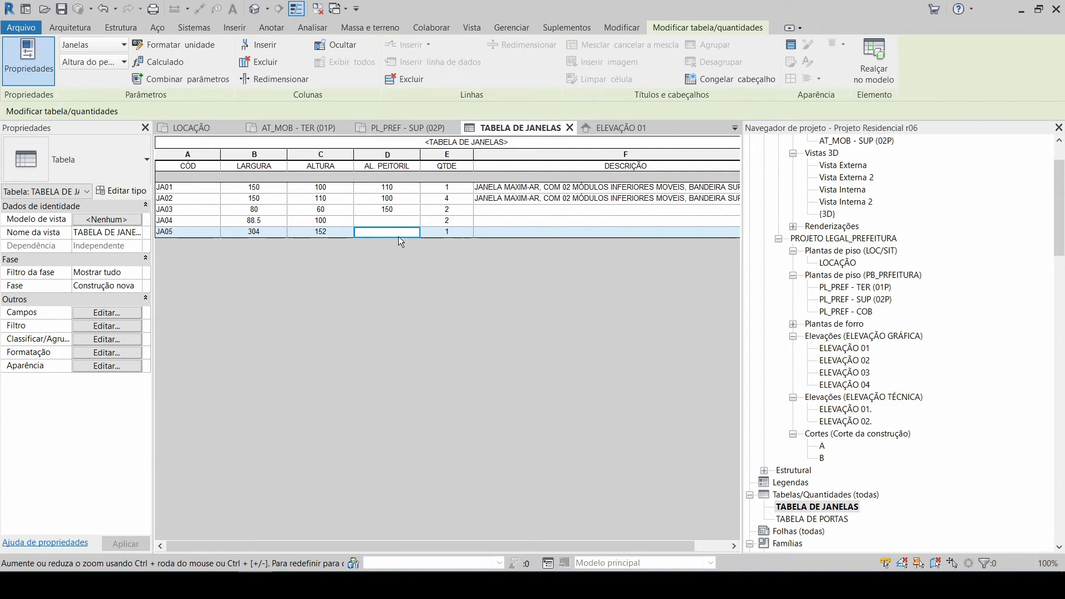
Step: Set the LARGURA of JA01 to 170 in the schedule, applying it to all elements of the type
left_click(254, 187)
left_click_drag(271, 188, 244, 188)
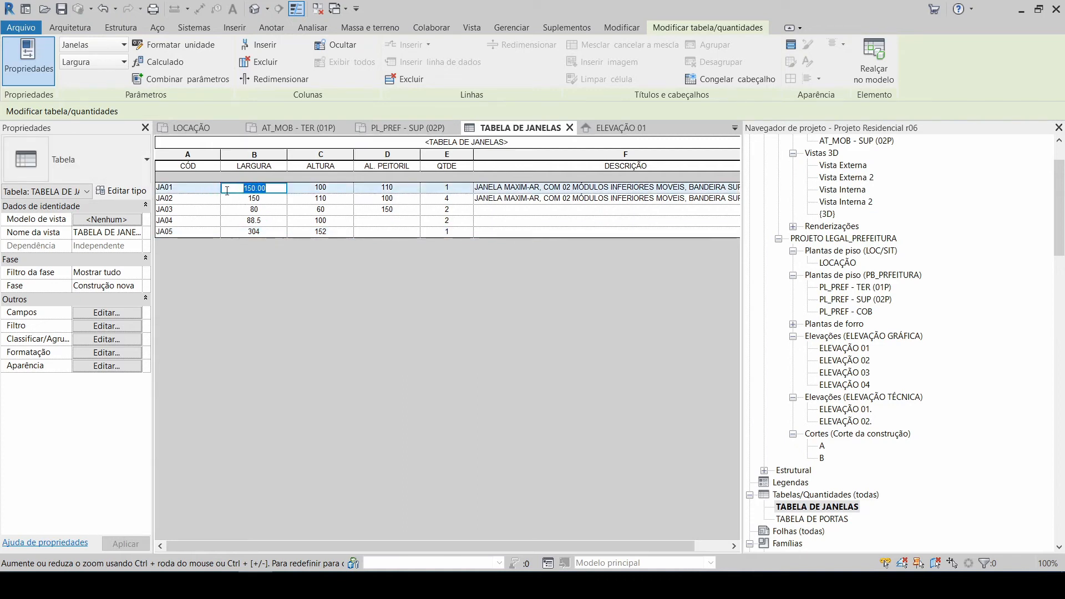
type("170")
key("Return")
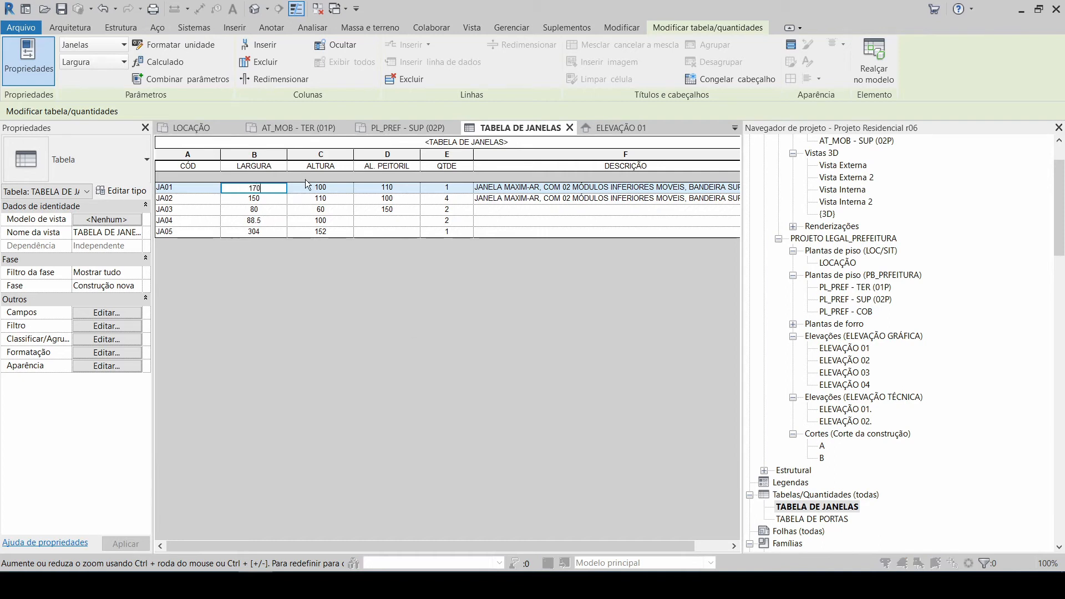
left_click(555, 317)
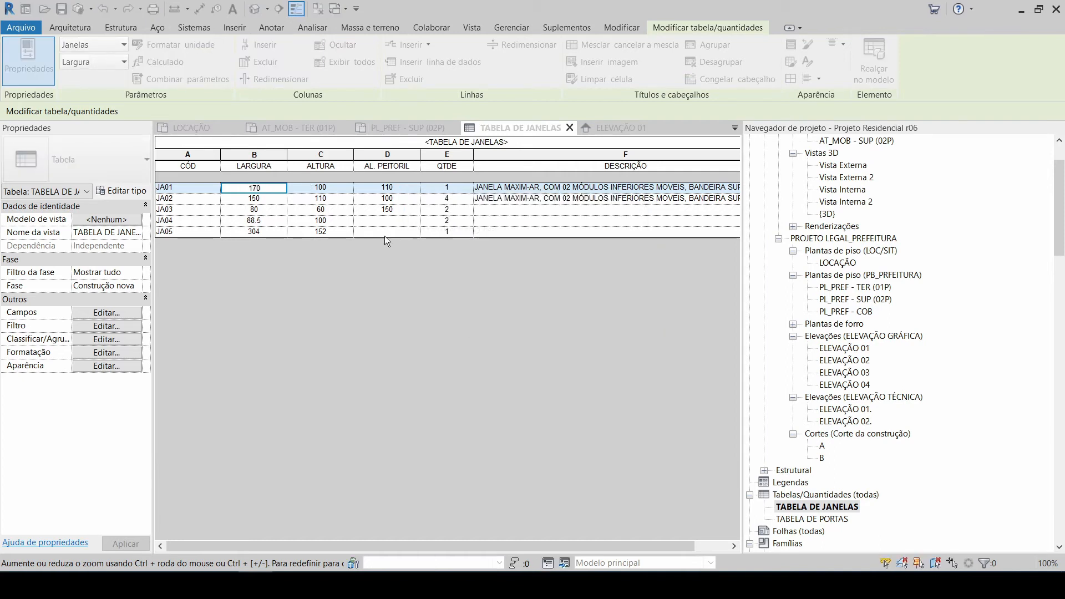
Step: Highlight the JA01 window in the model from its schedule row and undo its width change
left_click(272, 188)
left_click(874, 61)
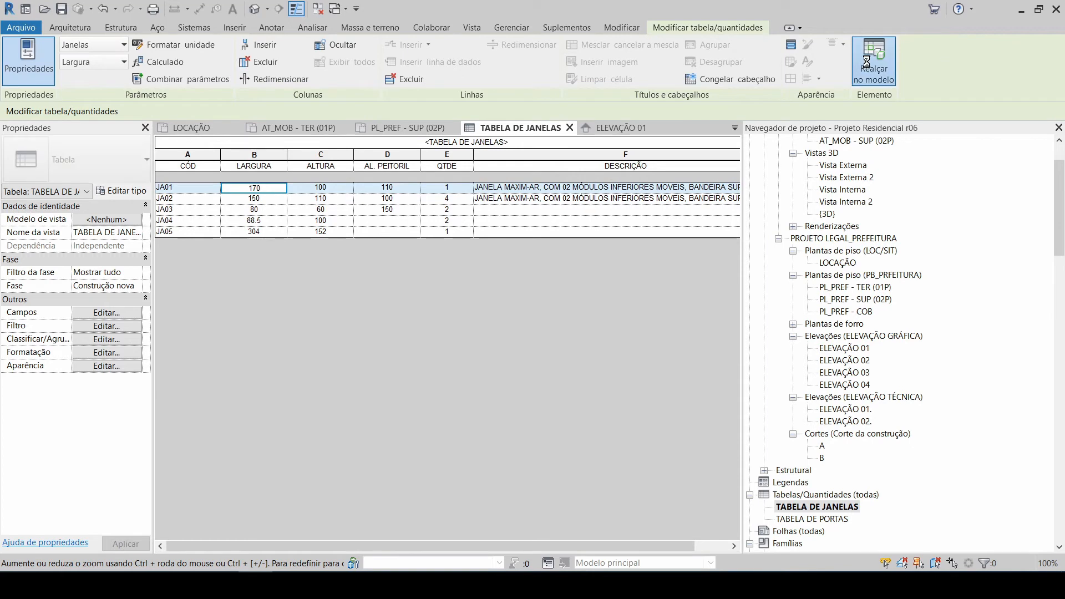
left_click(593, 314)
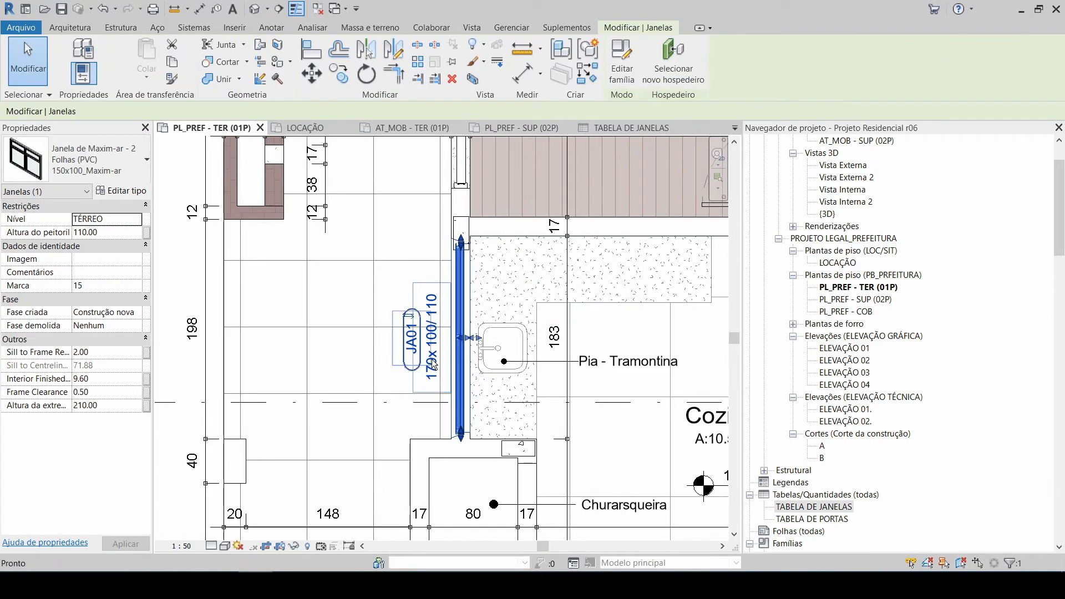
key("Escape")
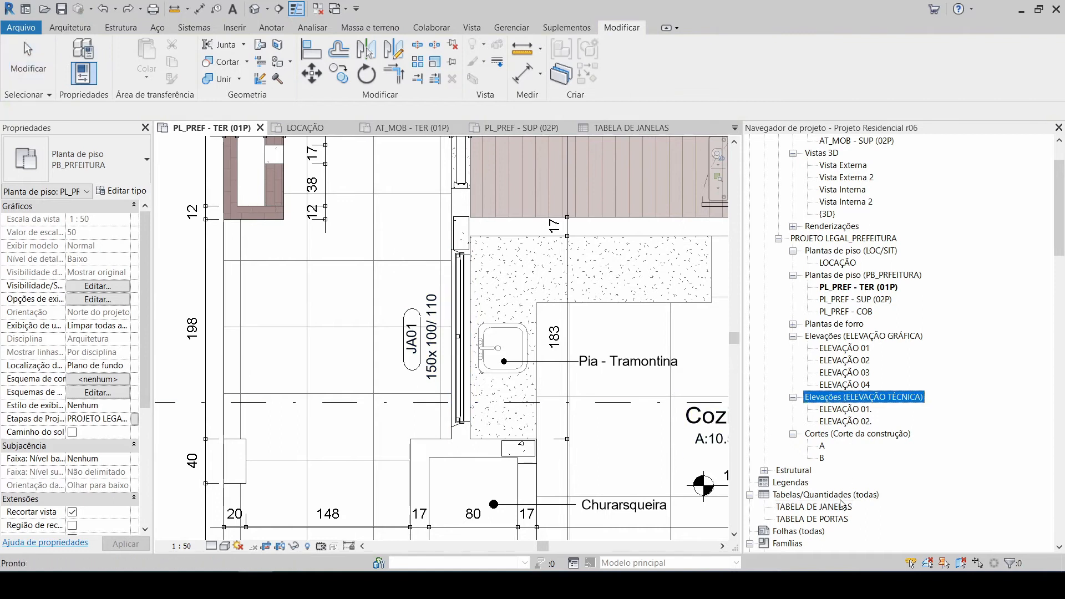
Step: Reopen TABELA DE JANELAS and set the JA03 description to "JANELA MAXIM-AR, COM 01 MÓDULO MOVEIS, COM FECHO E CONTRAMARCO." for the whole type
left_click(842, 507)
double_click(842, 507)
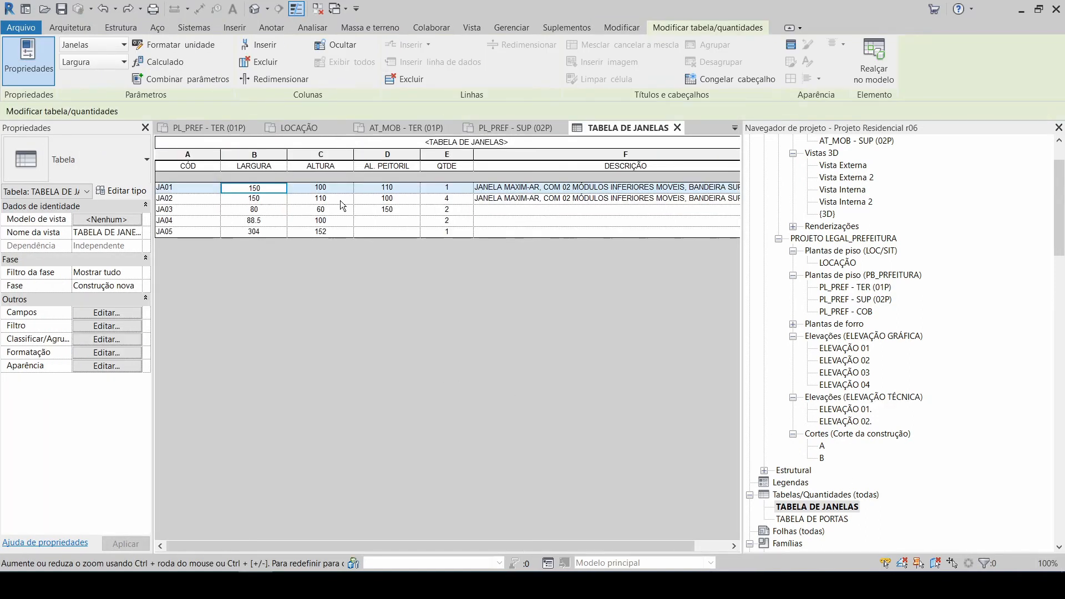
left_click(505, 212)
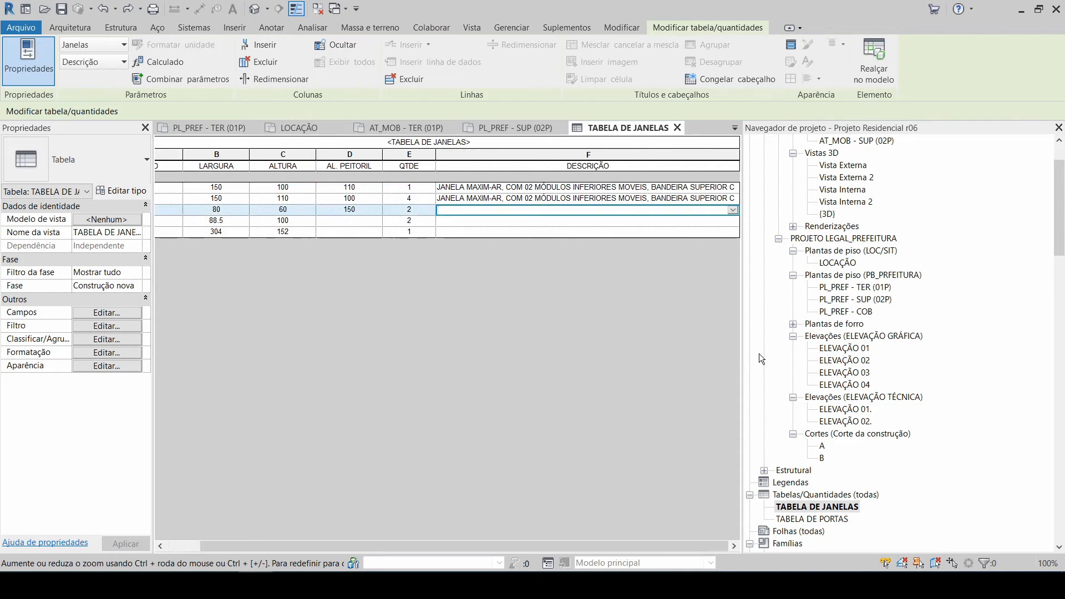
left_click_drag(604, 545, 535, 549)
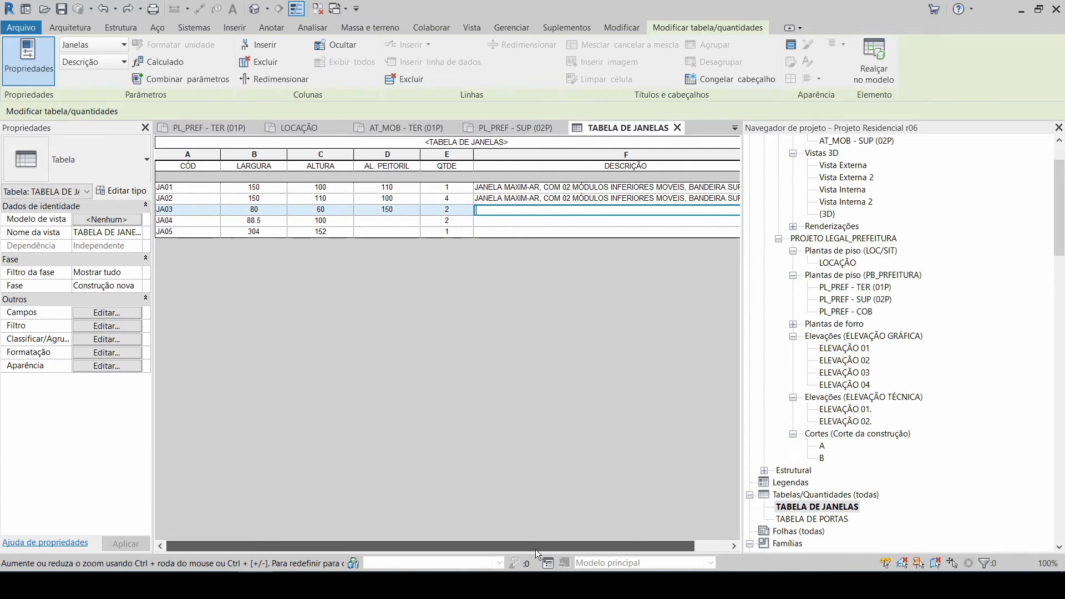
left_click(733, 209)
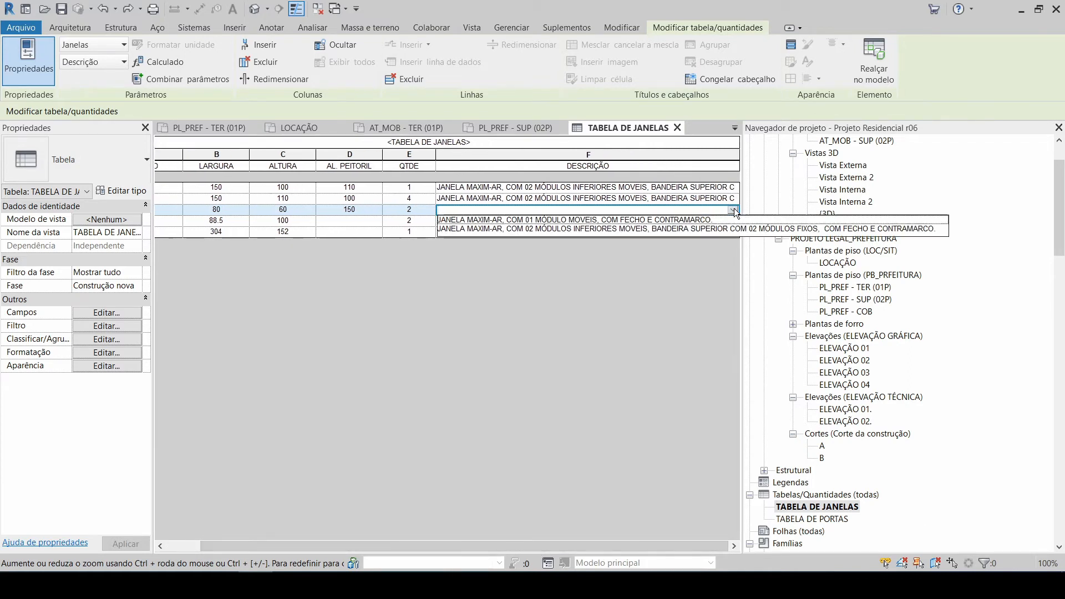
left_click(674, 220)
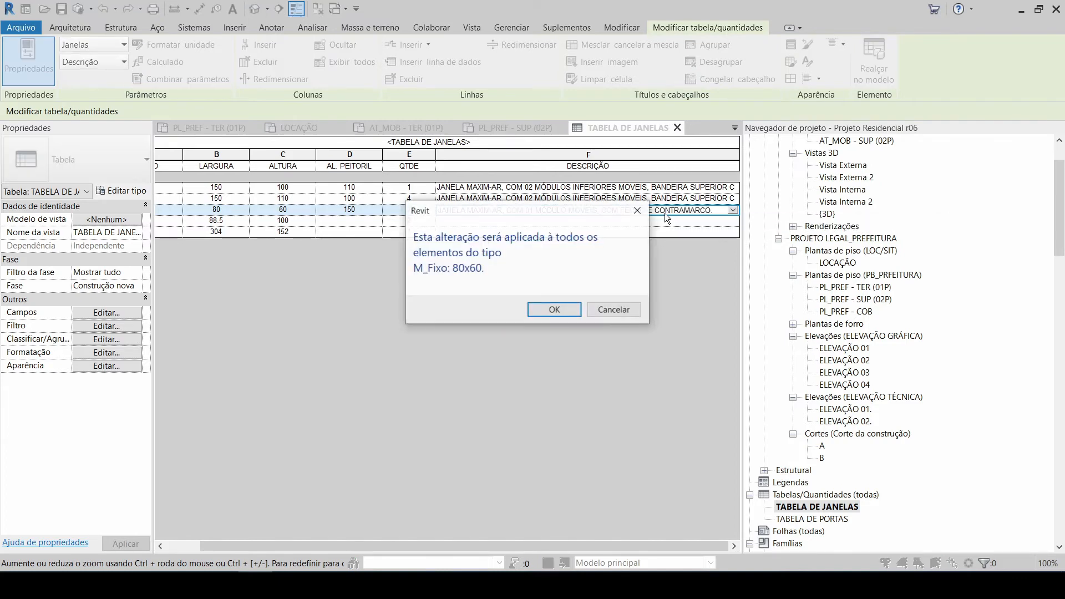
left_click(560, 308)
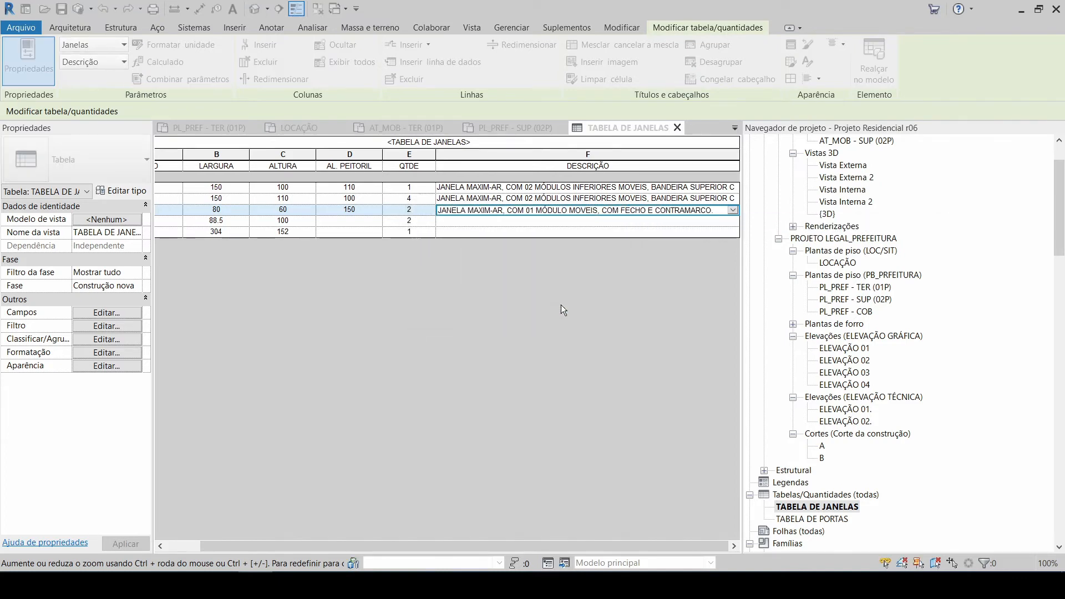
Step: Set the JA04 description to the existing entry "JANELA MAXIM-AR, COM 01 MÓDULO MOVEIS, COM FECHO E CONTRAMARCO." for the whole type
left_click(453, 221)
left_click(732, 221)
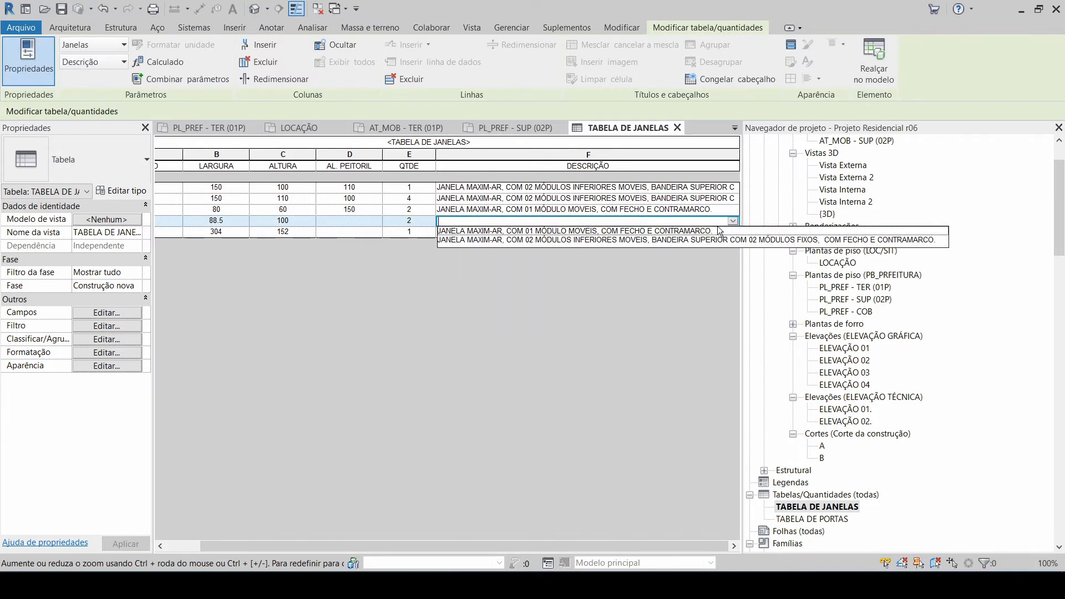
left_click(582, 231)
left_click(556, 310)
Step: Set the JA05 description to "JANELA FIXA. VER DETALHE X" for the whole type
left_click(610, 231)
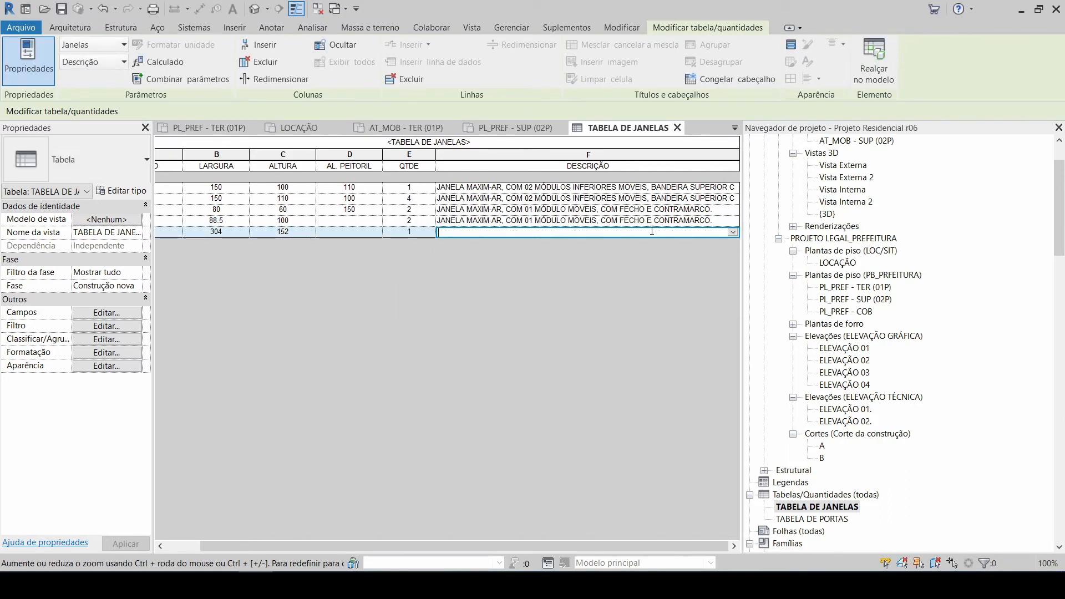
type("WDJA")
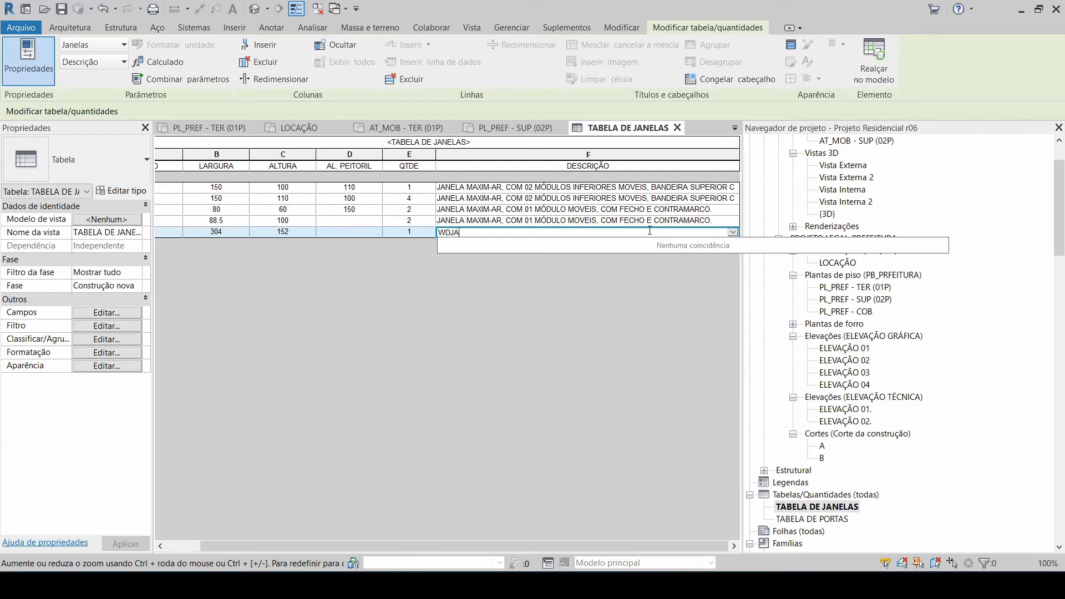
key("BackSpace")
type("JANELA ")
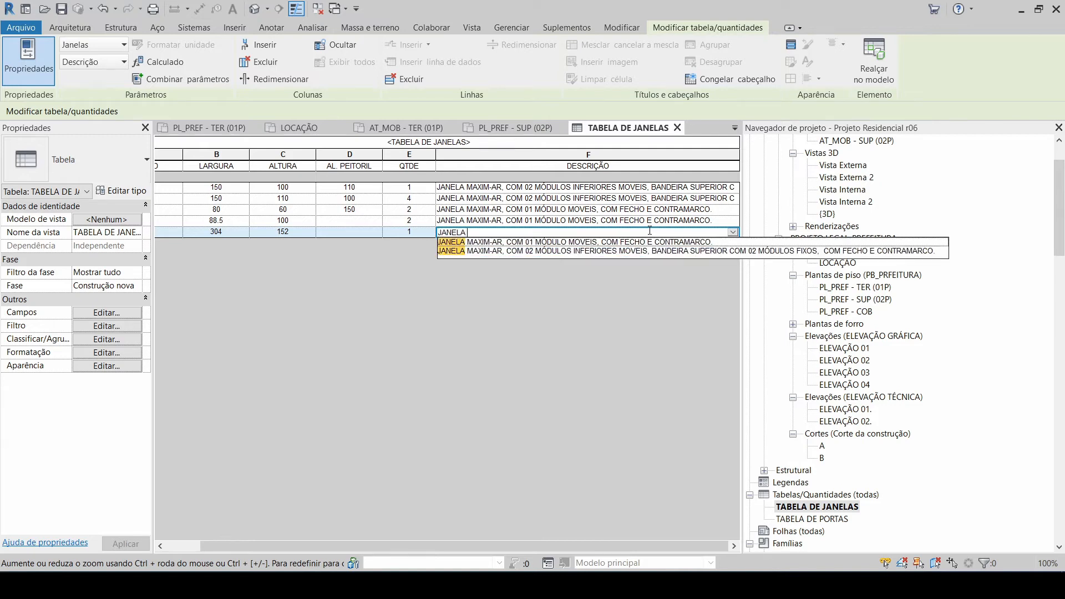
type("FIXA. VER DETALHE X")
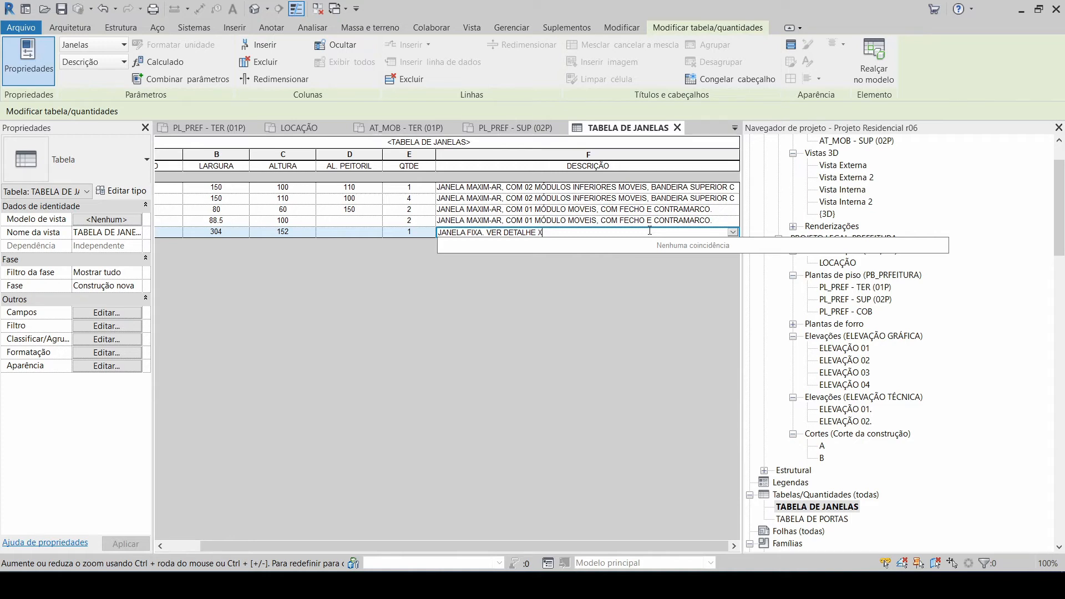
left_click(649, 230)
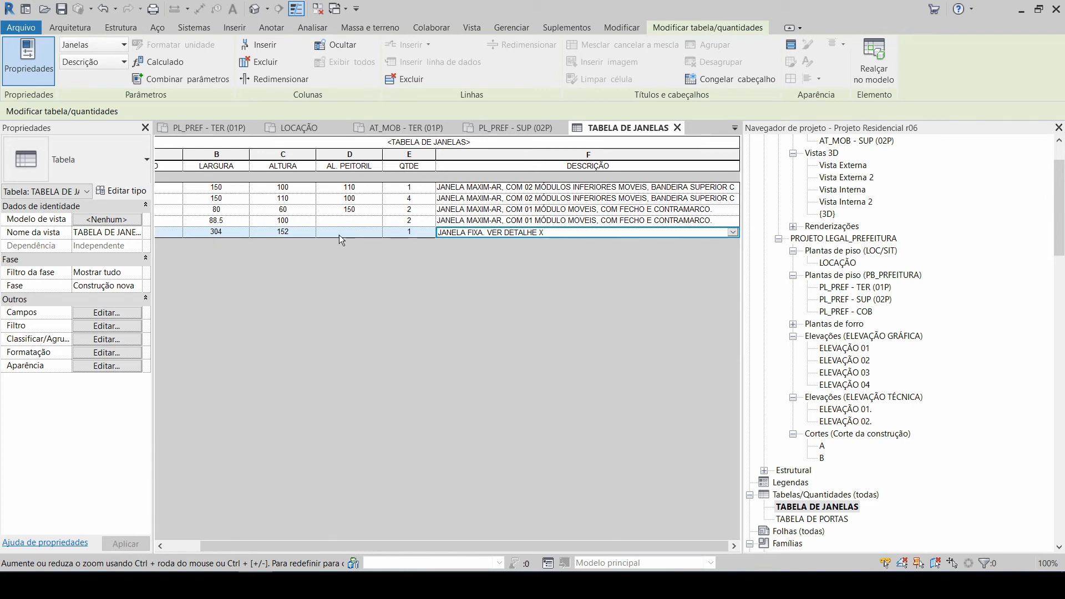
left_click(557, 232)
left_click(548, 232)
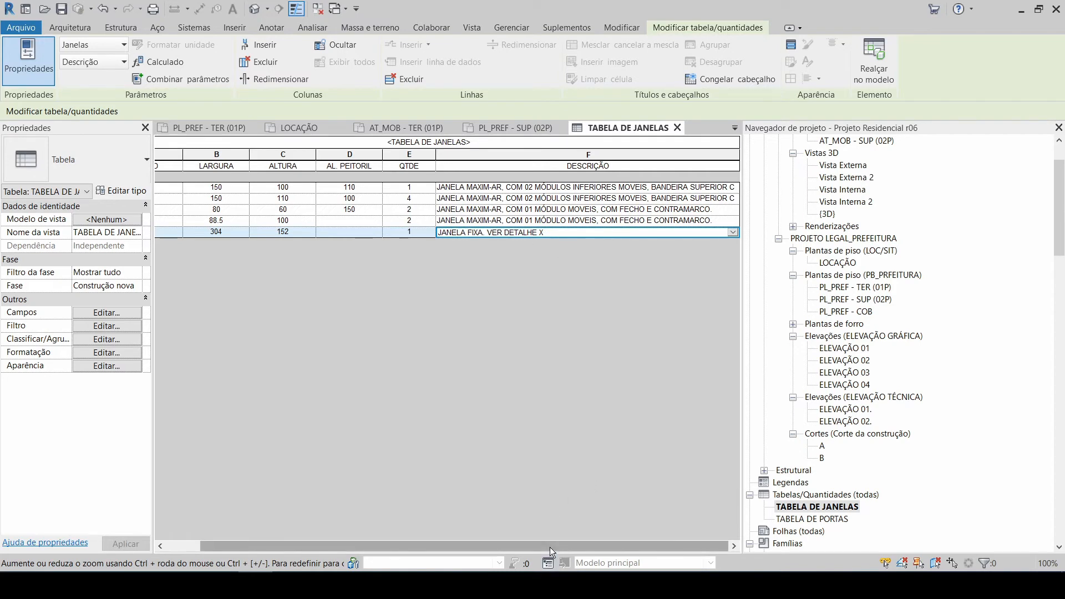
left_click_drag(549, 546, 491, 544)
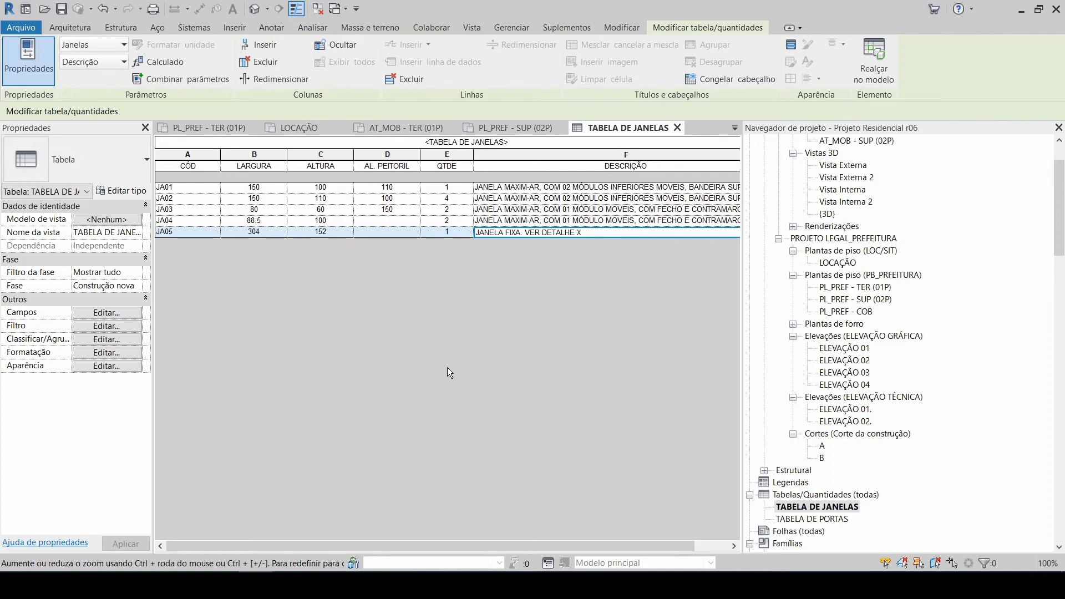
left_click(514, 141)
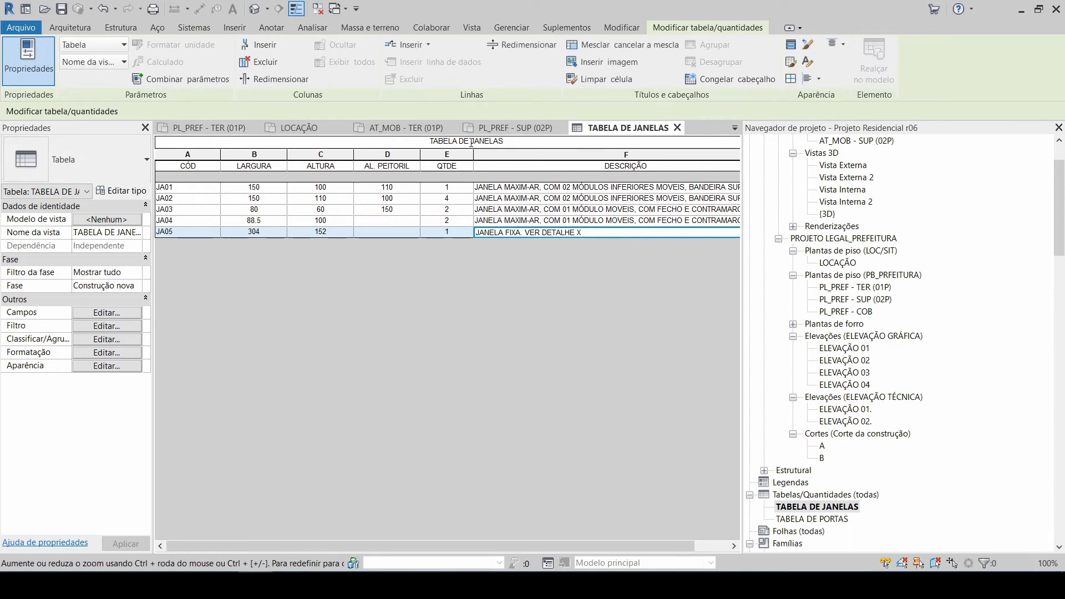
key("Return")
left_click(791, 62)
left_click(676, 156)
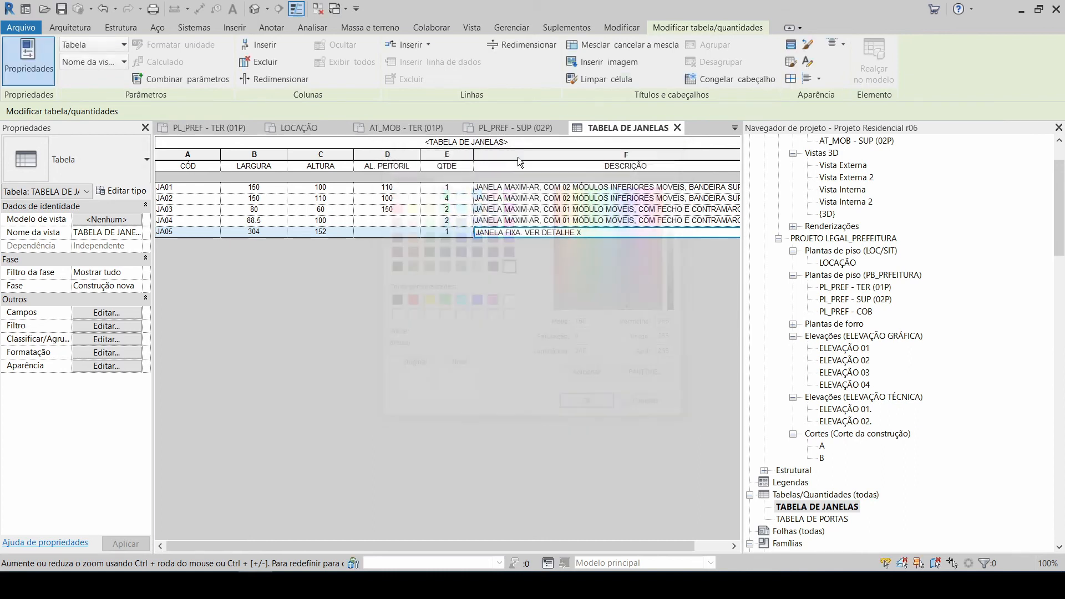
Step: Shade the title row of TABELA DE JANELAS with the grey RGB 199-199-199
left_click(518, 155)
left_click(524, 144)
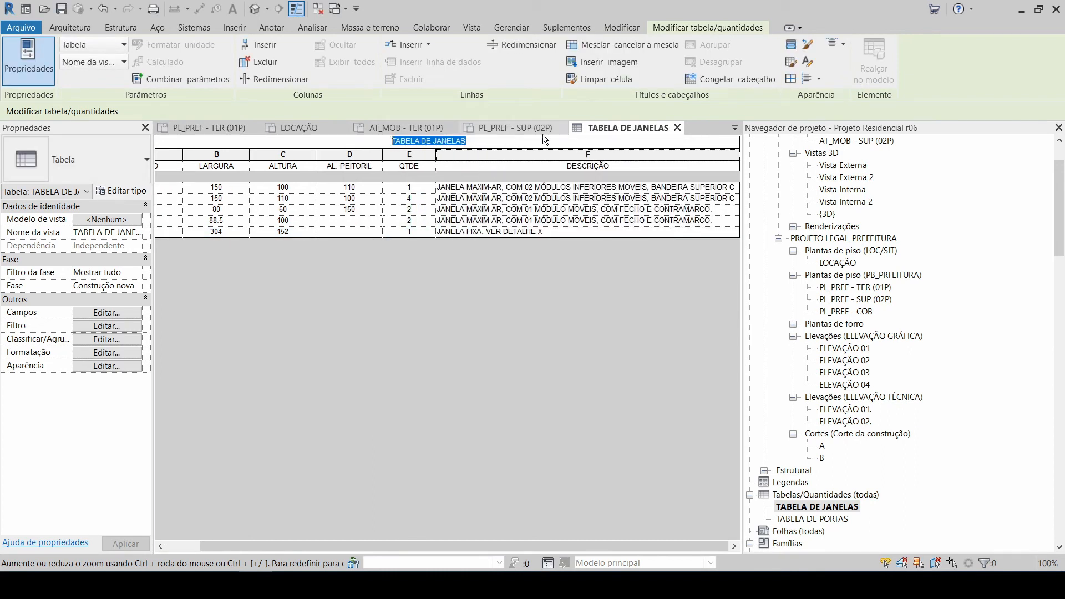
left_click(792, 62)
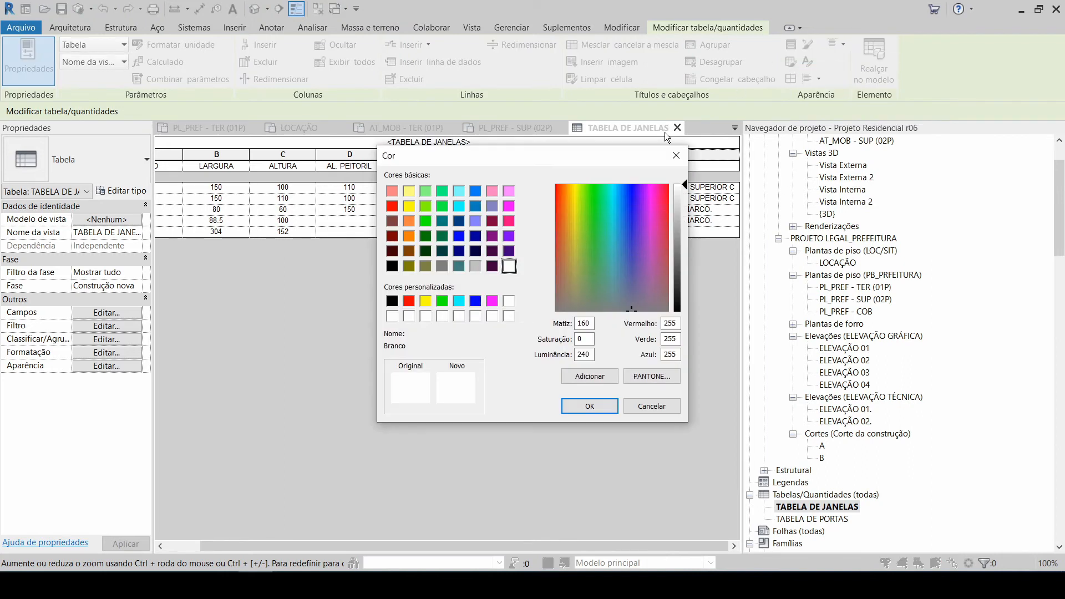
left_click(682, 212)
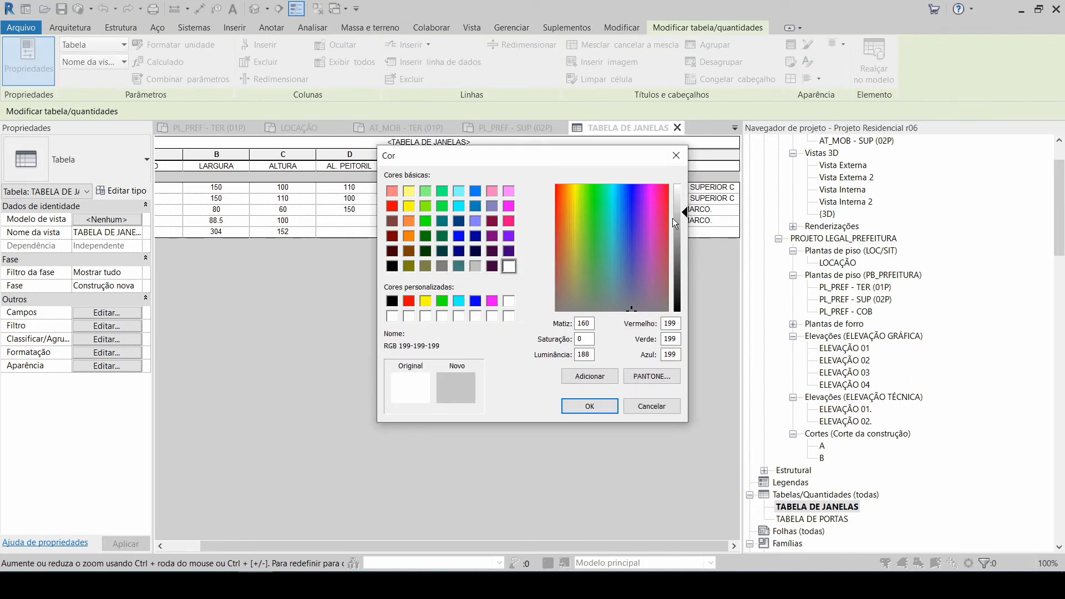
left_click(589, 406)
Step: Open TABELA DE PORTAS and duplicate the schedule view
double_click(813, 519)
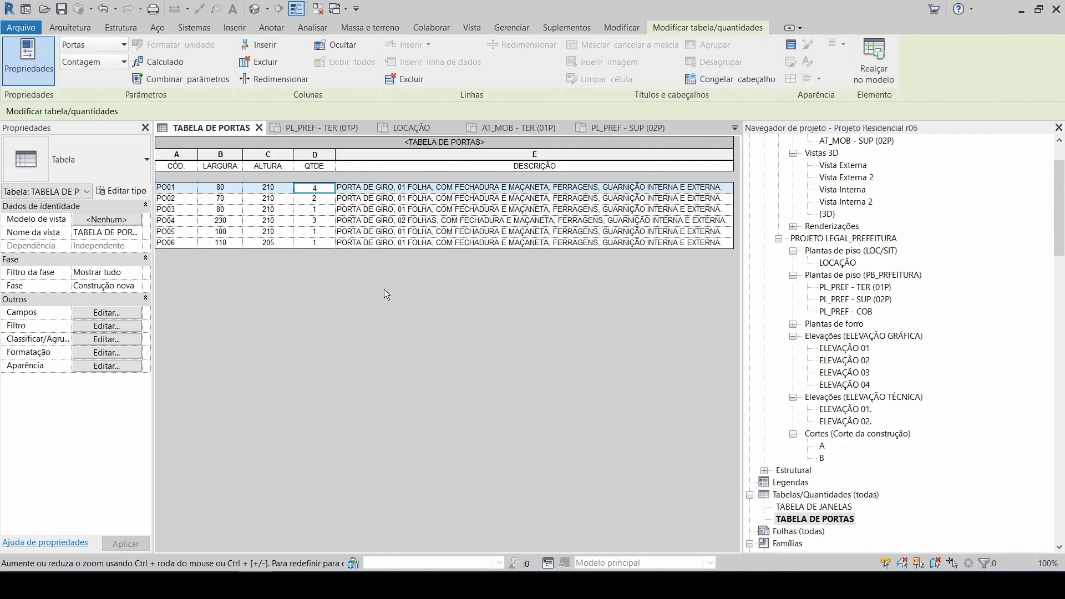
left_click(812, 519)
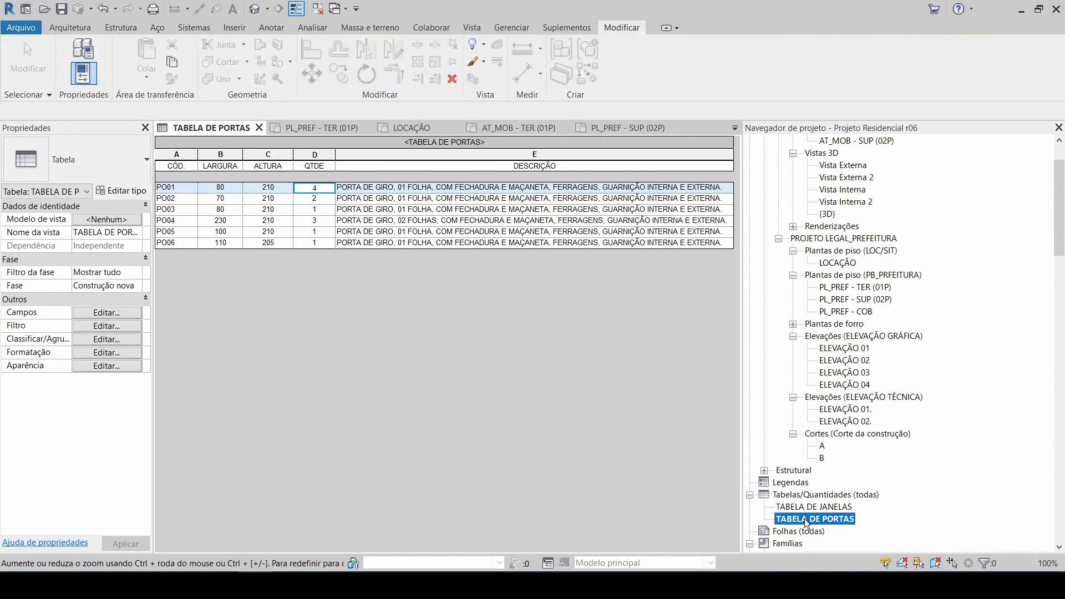
right_click(821, 519)
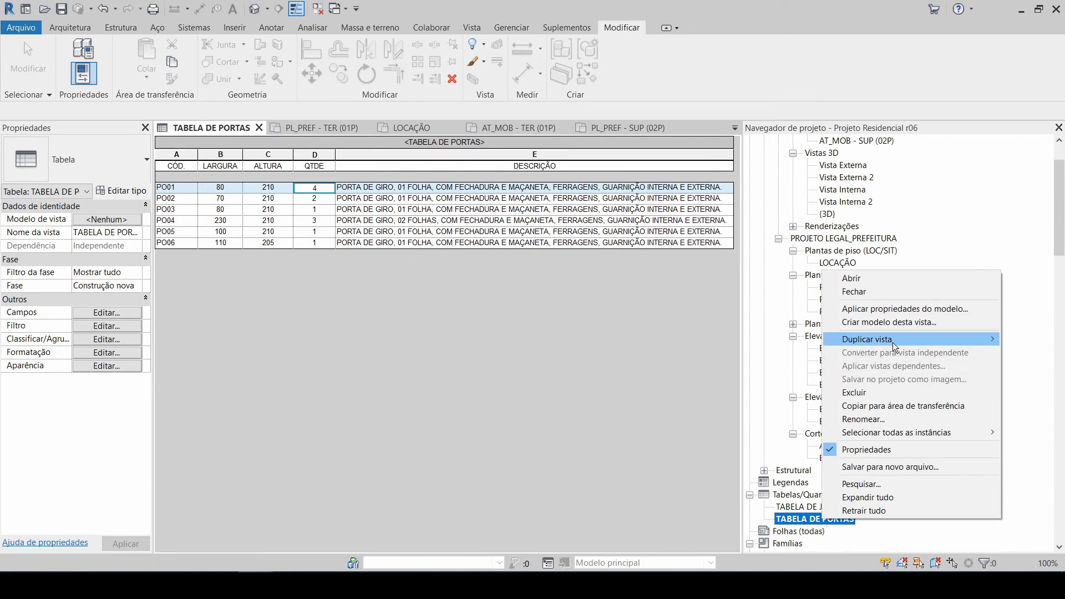
mouse_move(893, 340)
left_click(771, 339)
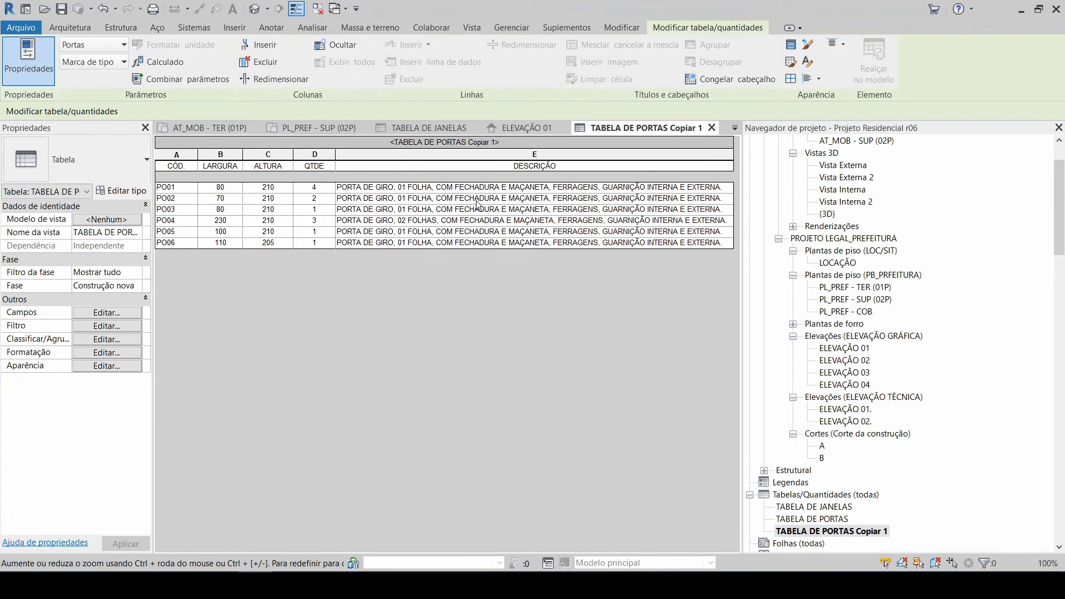
Step: Rename the duplicated door schedule as TABELA DE PORTAS (ÁREA)
left_click(840, 532)
right_click(840, 533)
left_click(881, 433)
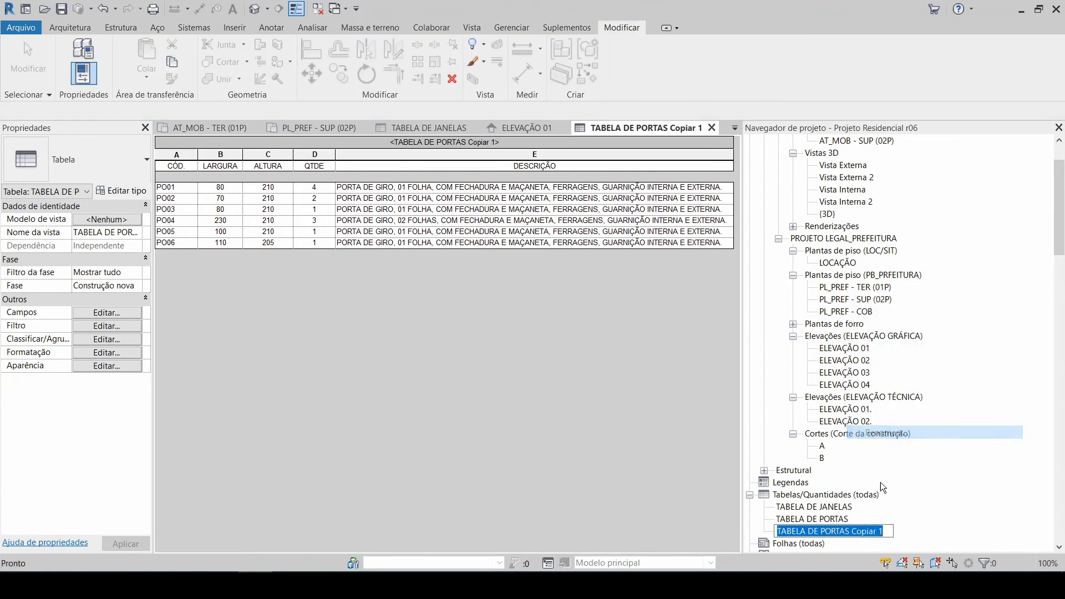
left_click_drag(852, 532, 936, 548)
type("(")
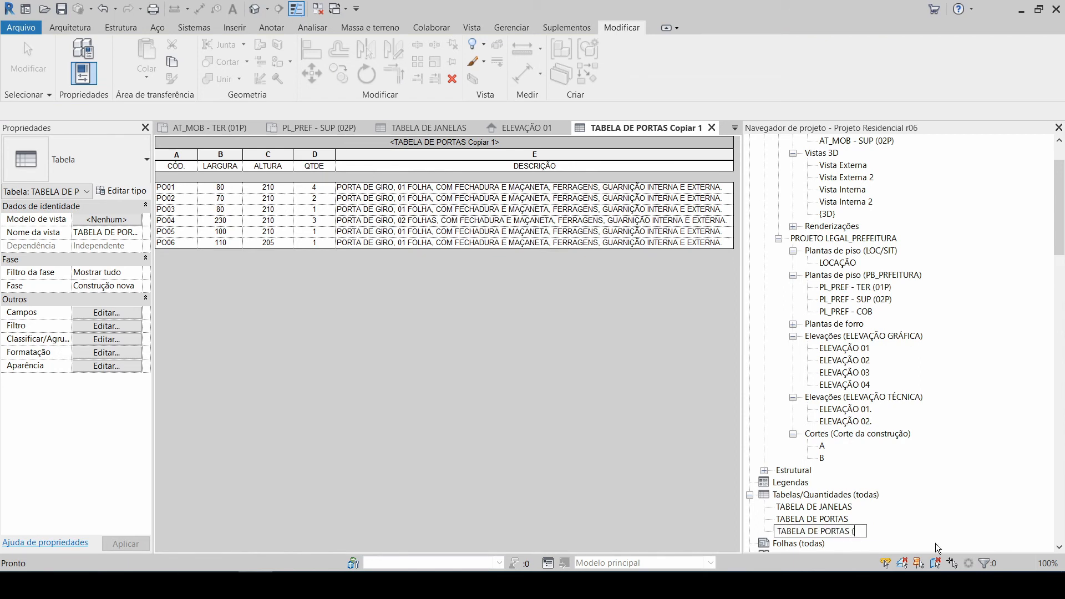
type("LEGA")
key("BackSpace")
key("BackSpace")
key("BackSpace")
key("BackSpace")
type("ÁREAL)")
key("Return")
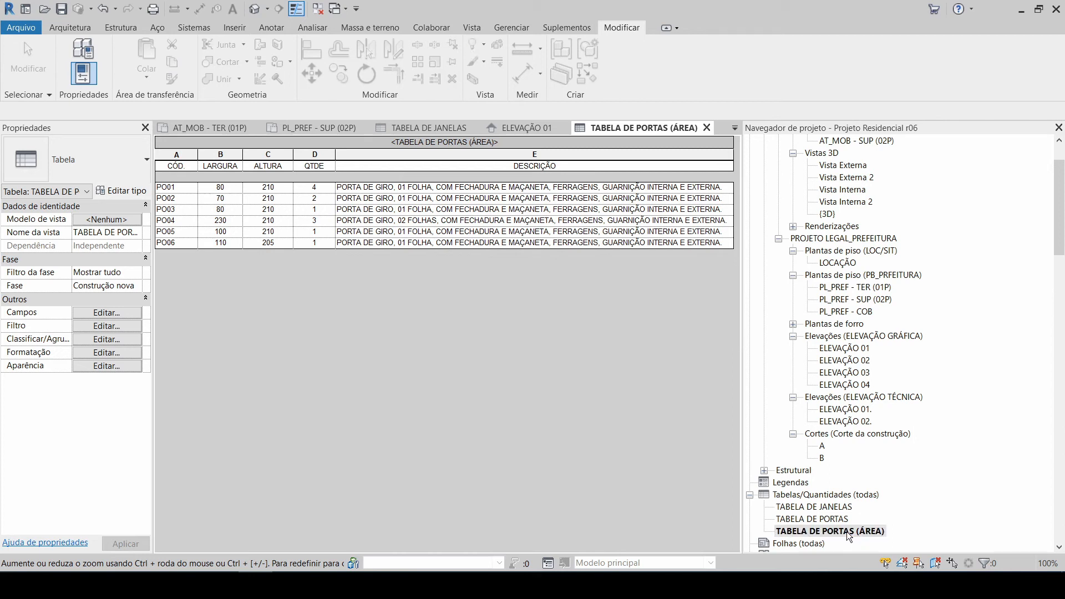
Step: Start a calculated field named ÁREA in the door area schedule, with discipline Comum and type Área
left_click(485, 395)
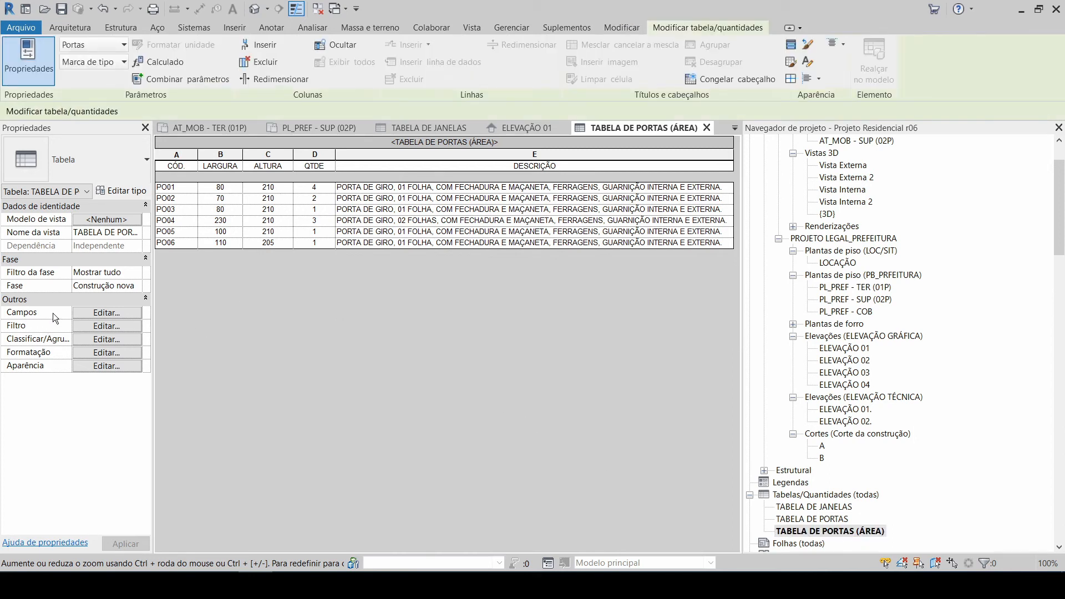
left_click(96, 318)
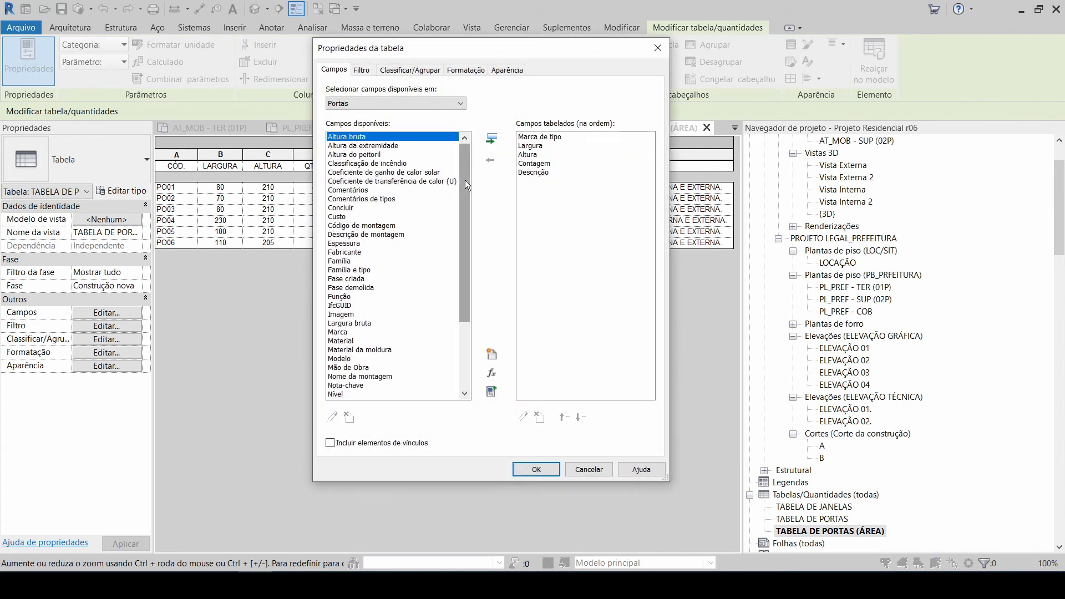
scroll(465, 186, "down", 4)
left_click_drag(468, 247, 464, 159)
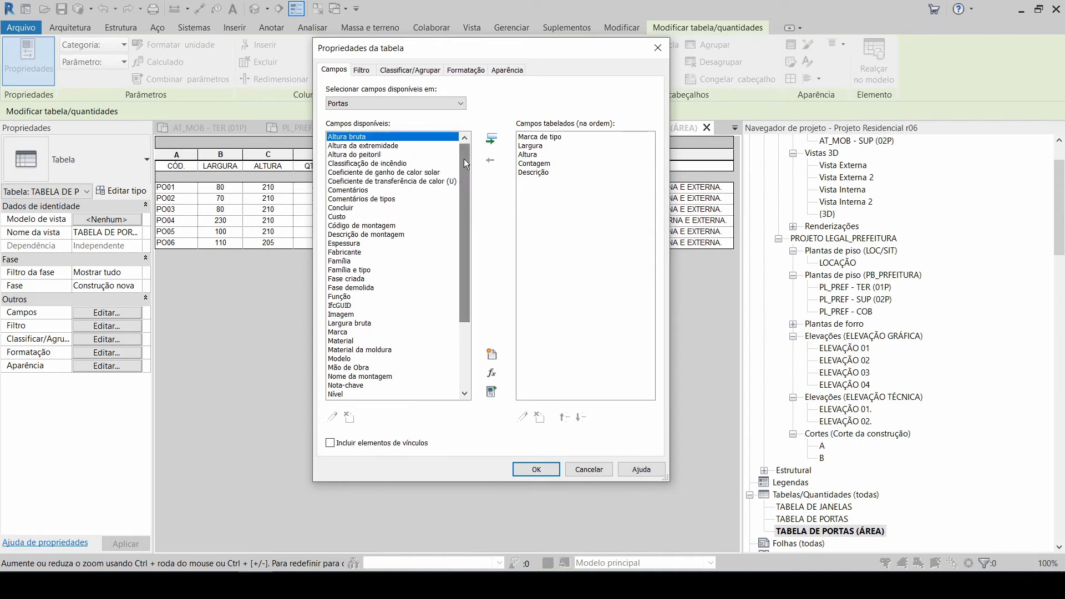
left_click(492, 374)
left_click_drag(533, 238, 690, 215)
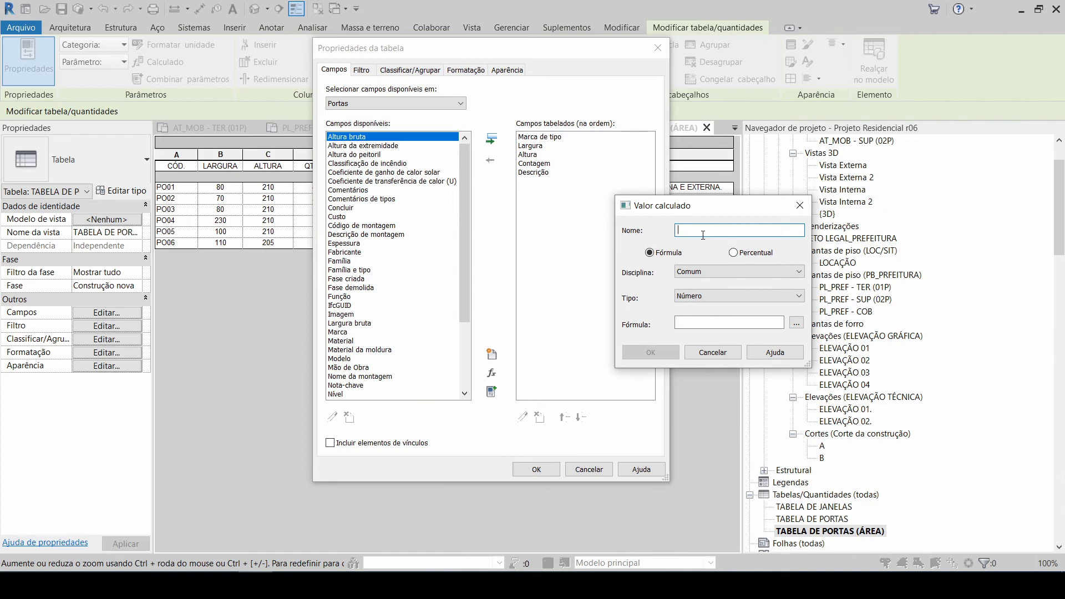
type("ÁREA")
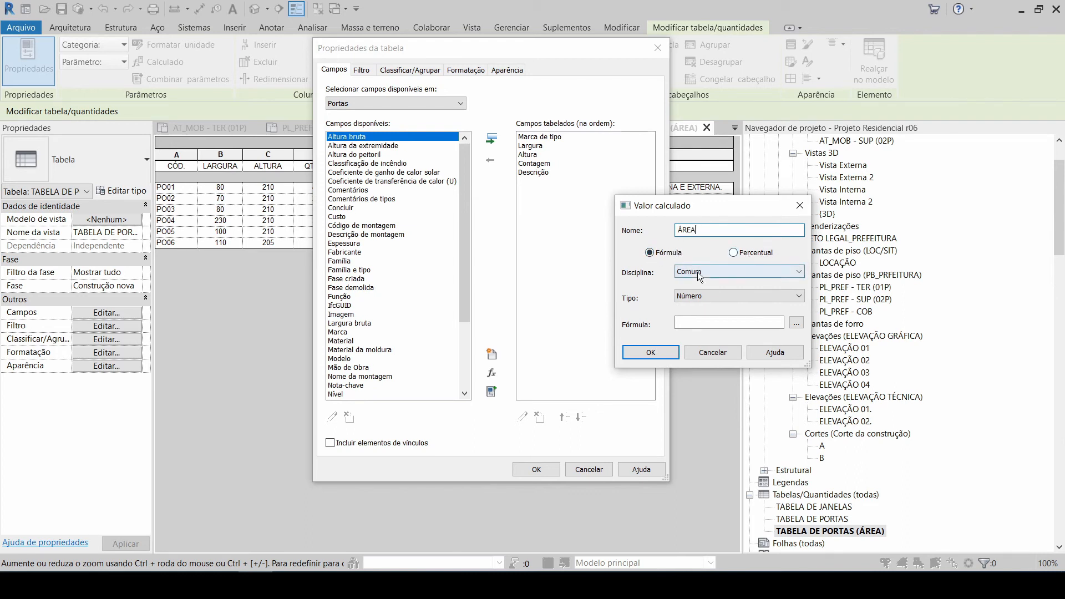
left_click(731, 273)
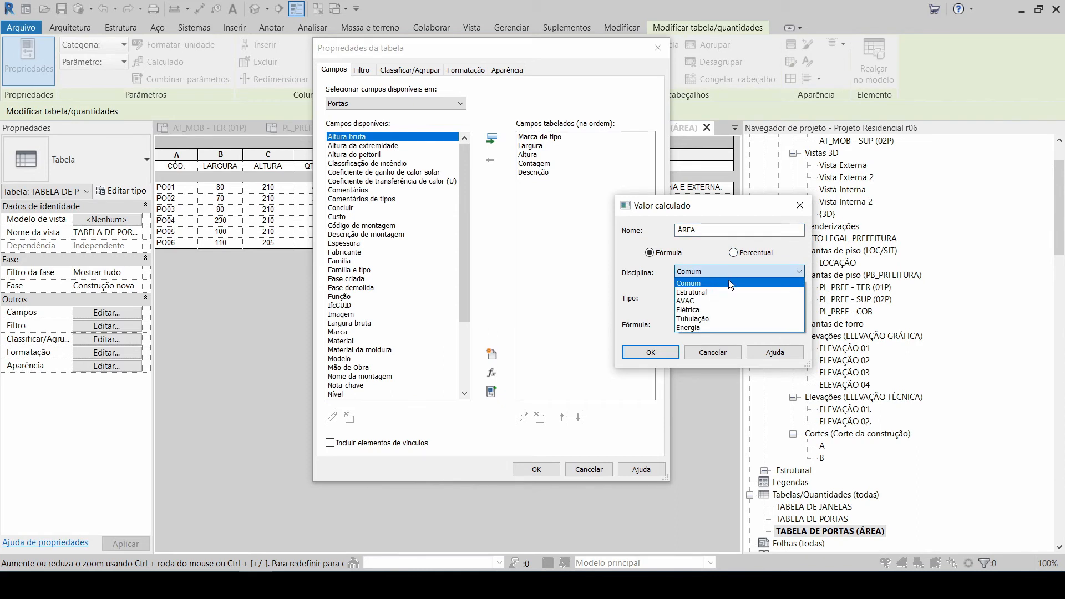
left_click(727, 280)
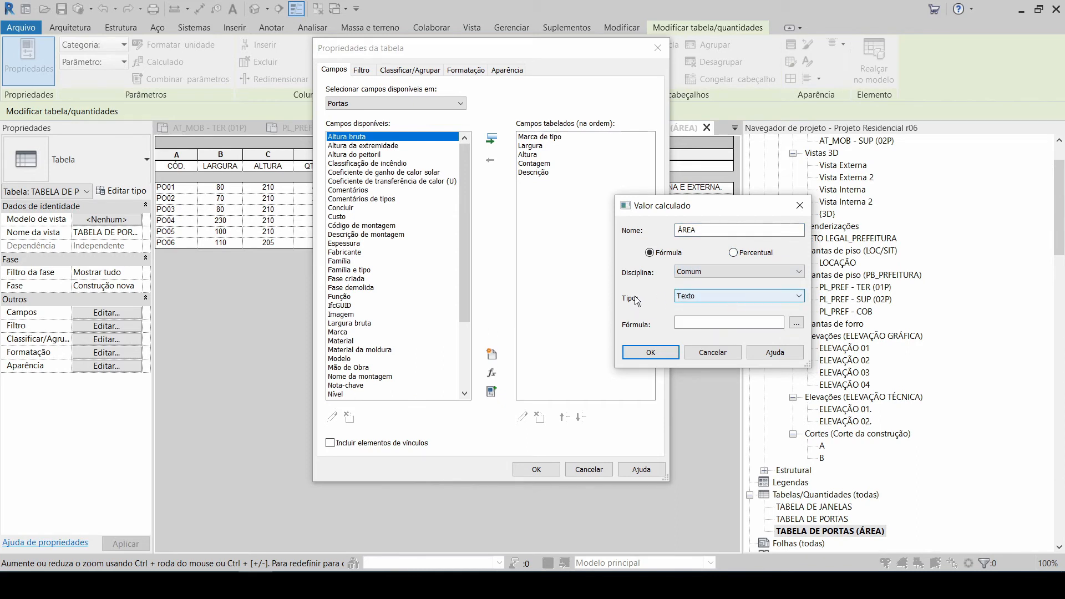
left_click(702, 296)
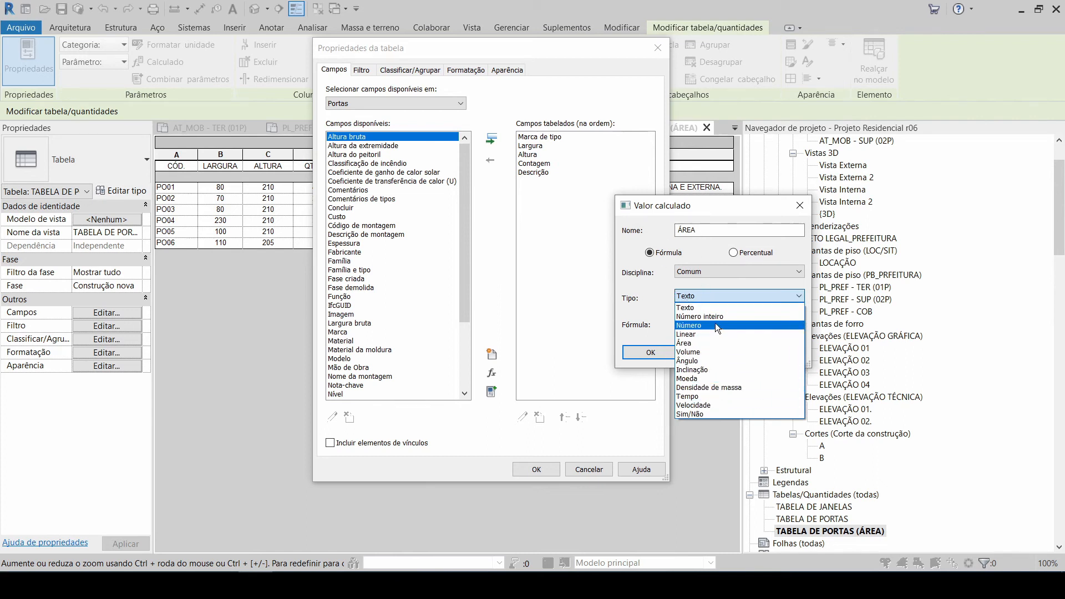
left_click(684, 343)
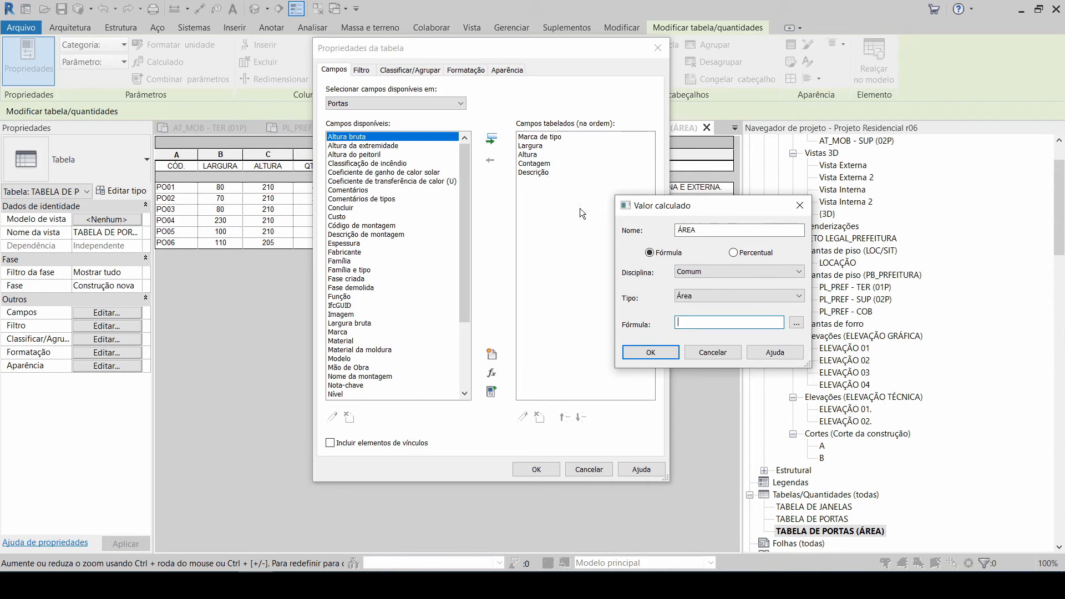
Step: Give the calculated field the formula Largura*Altura, add it to the schedule and move ÁREA above Descrição
left_click(796, 324)
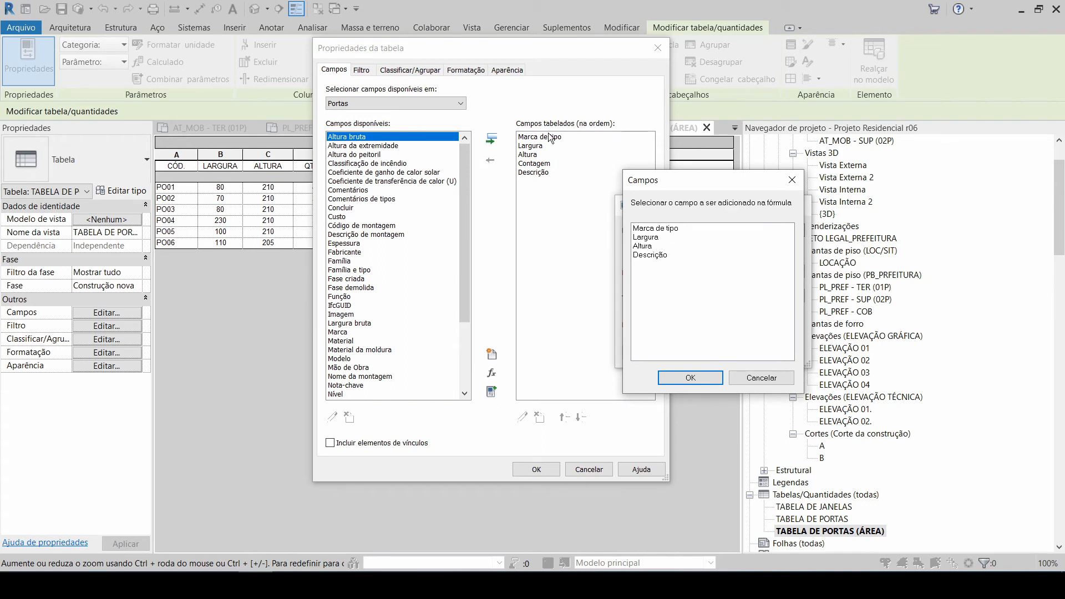
left_click(656, 240)
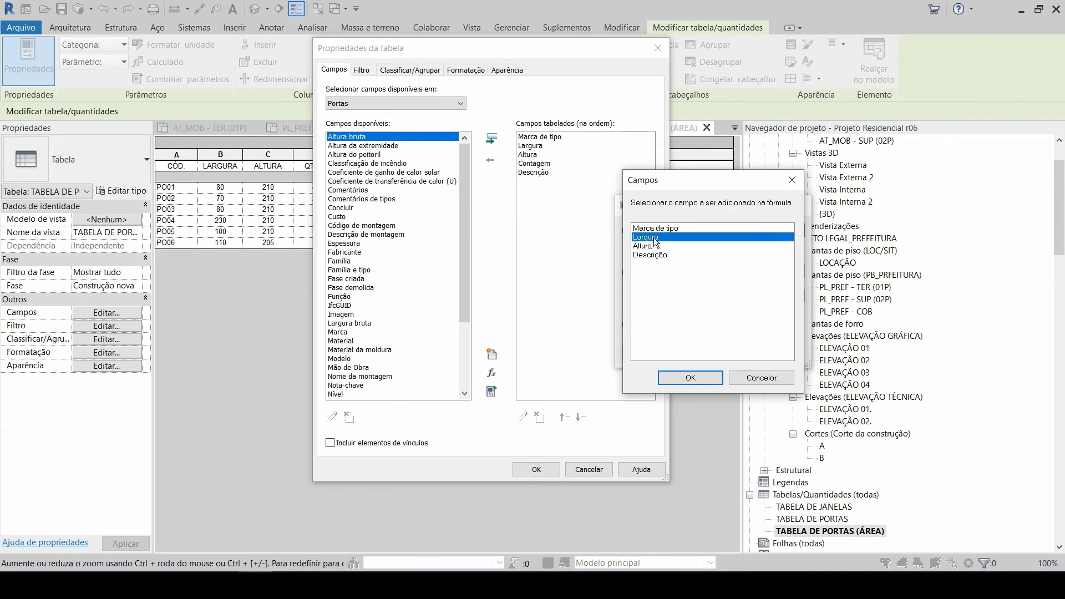
left_click(710, 378)
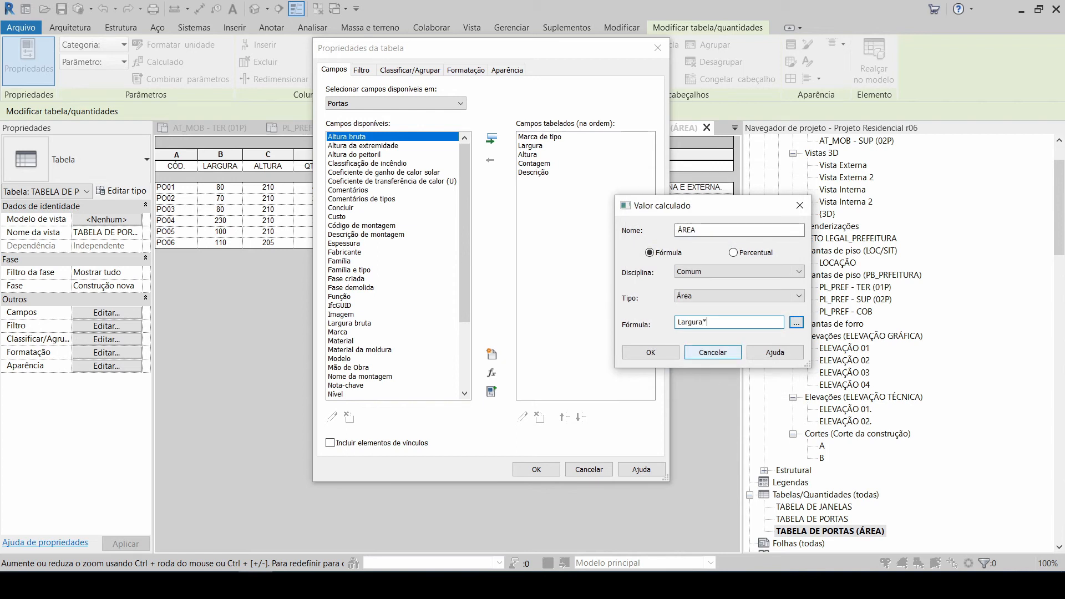
left_click(797, 322)
left_click(650, 247)
left_click(700, 376)
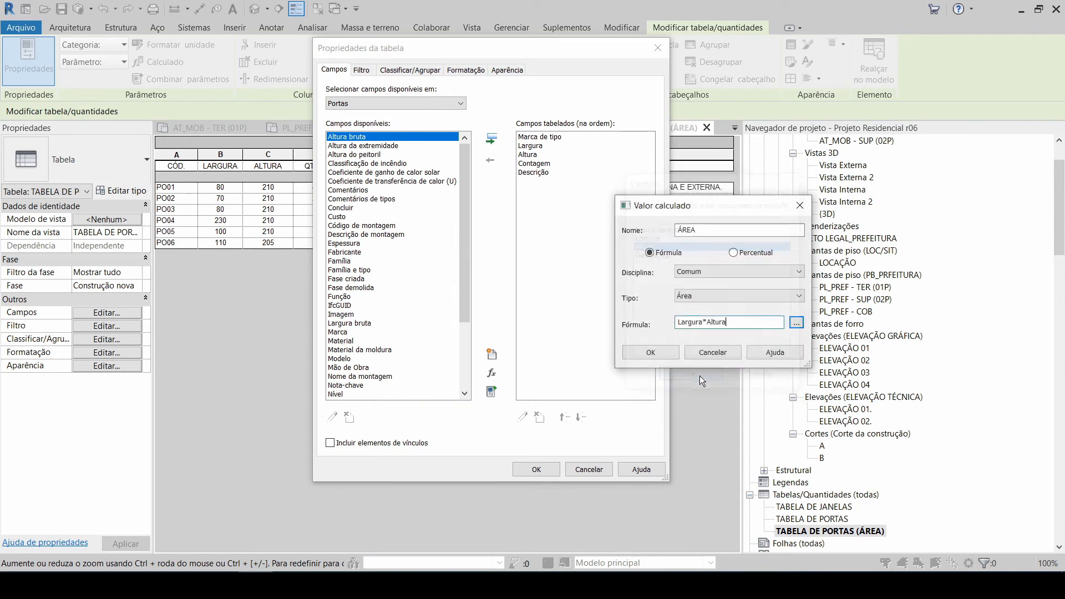
left_click(659, 353)
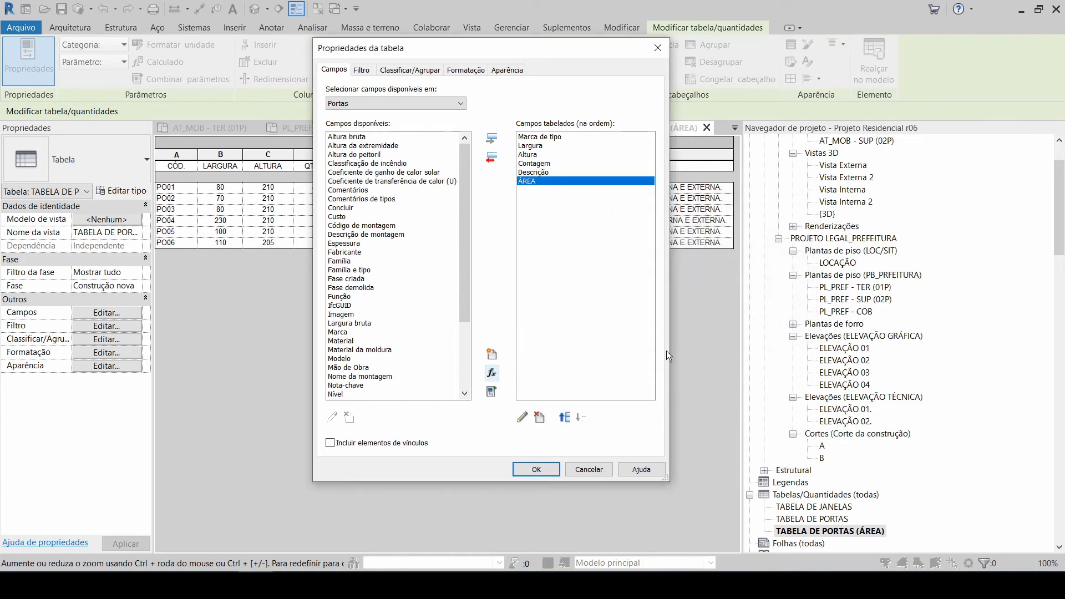
left_click(565, 418)
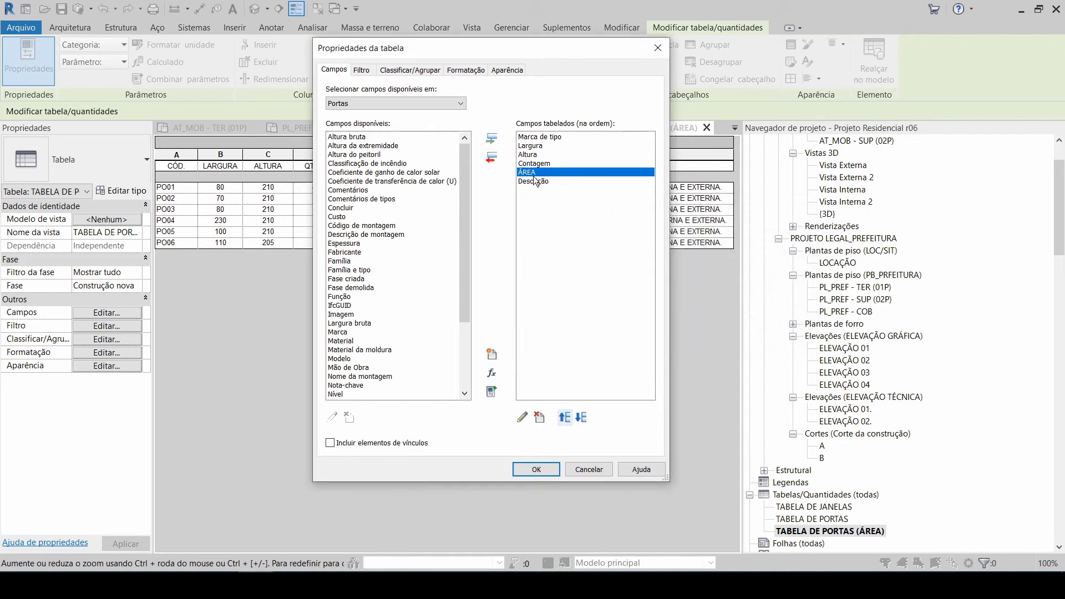
Step: Apply the added ÁREA field to the door area schedule and centre-align the ÁREA column
left_click(541, 470)
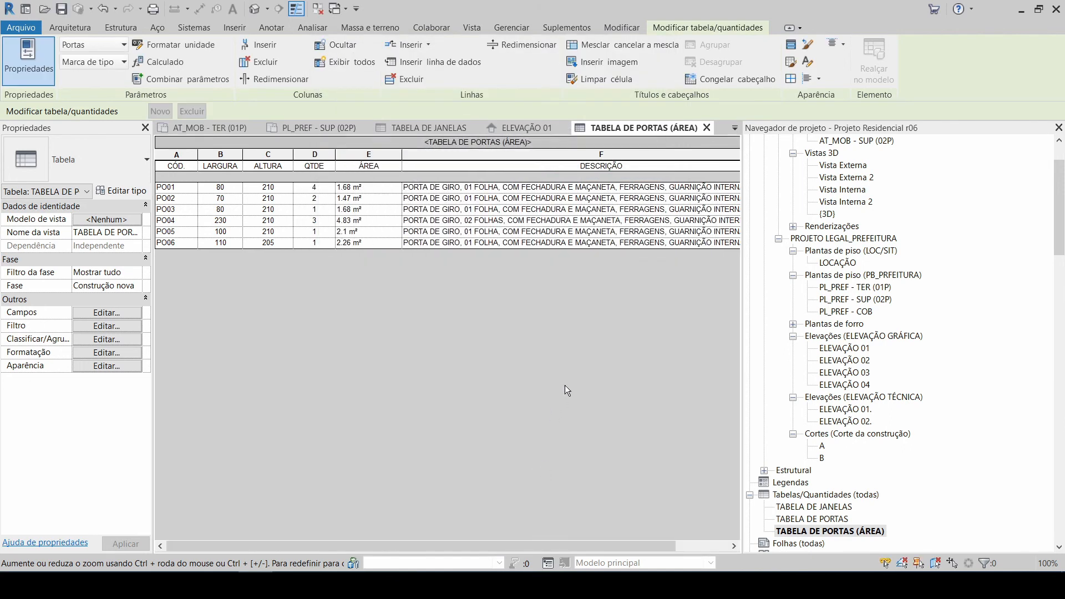
left_click(357, 154)
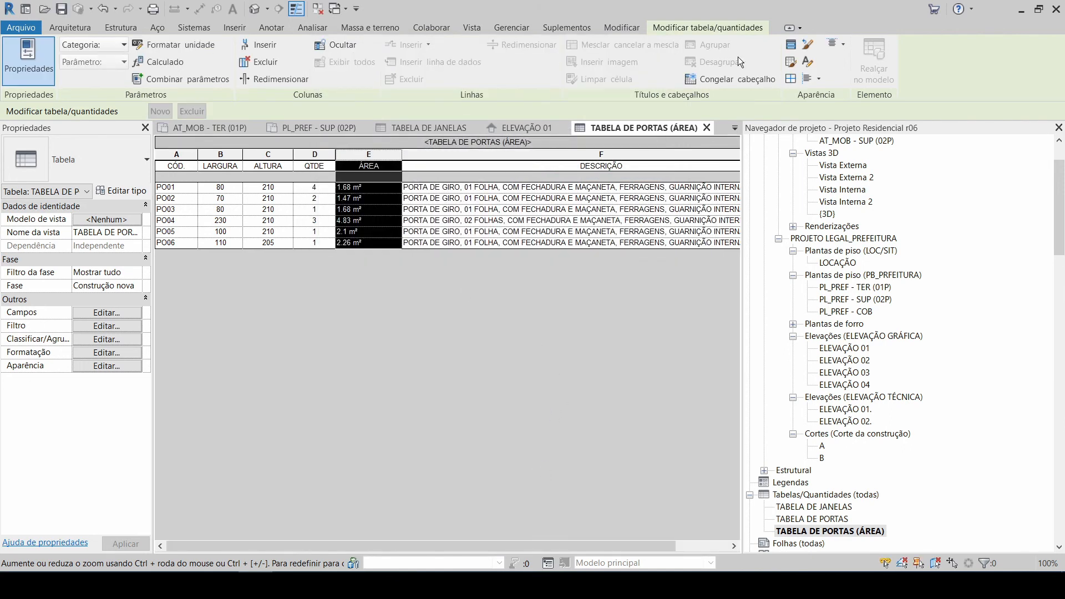
left_click(805, 79)
left_click(832, 129)
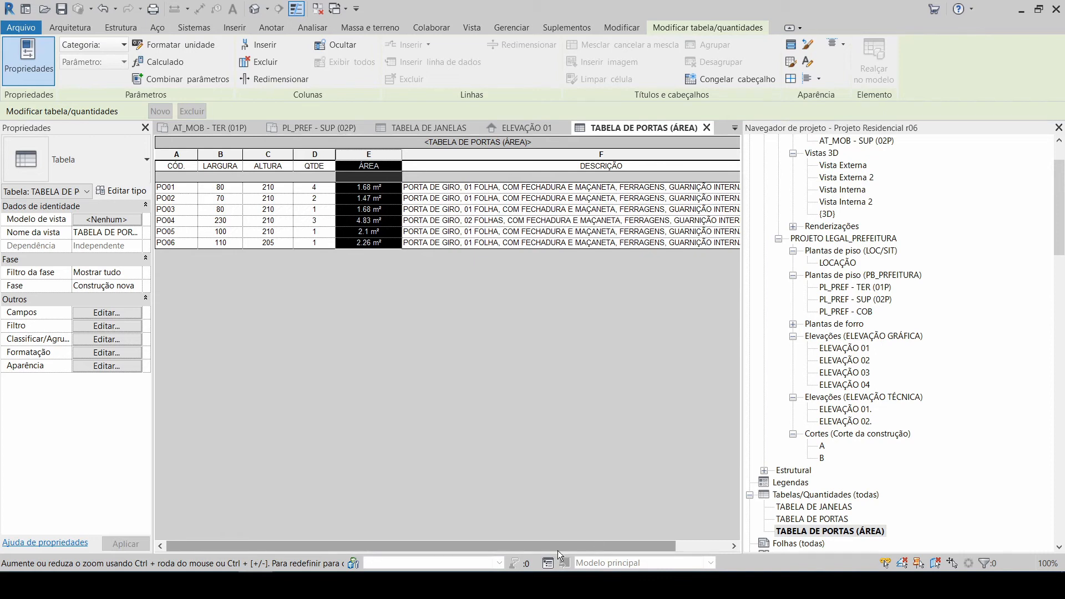
Step: Narrow the ÁREA column of the door area schedule slightly
left_click(408, 156)
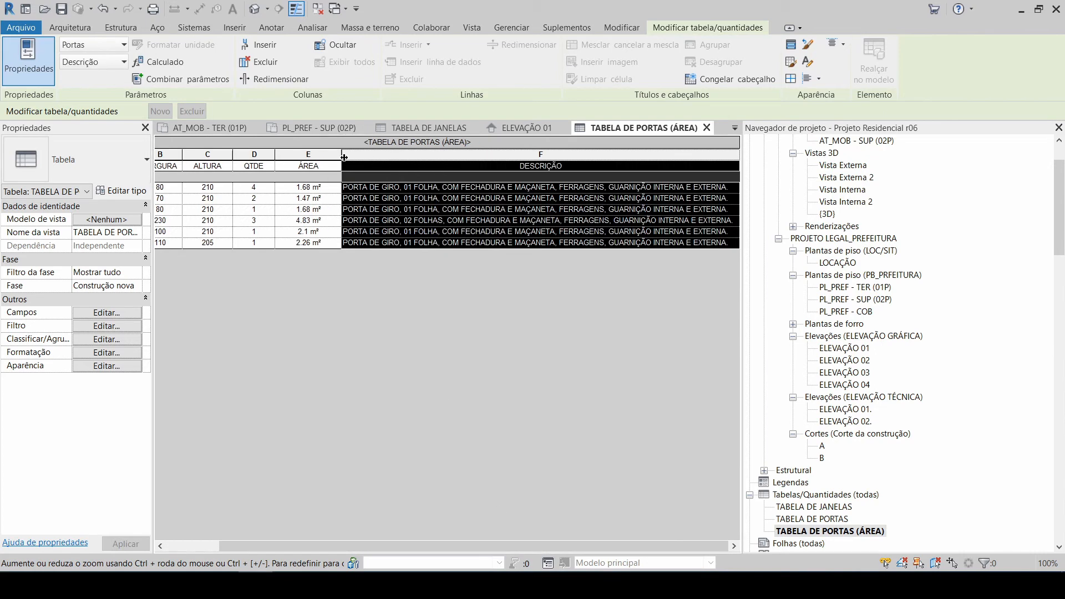
left_click_drag(339, 155, 322, 155)
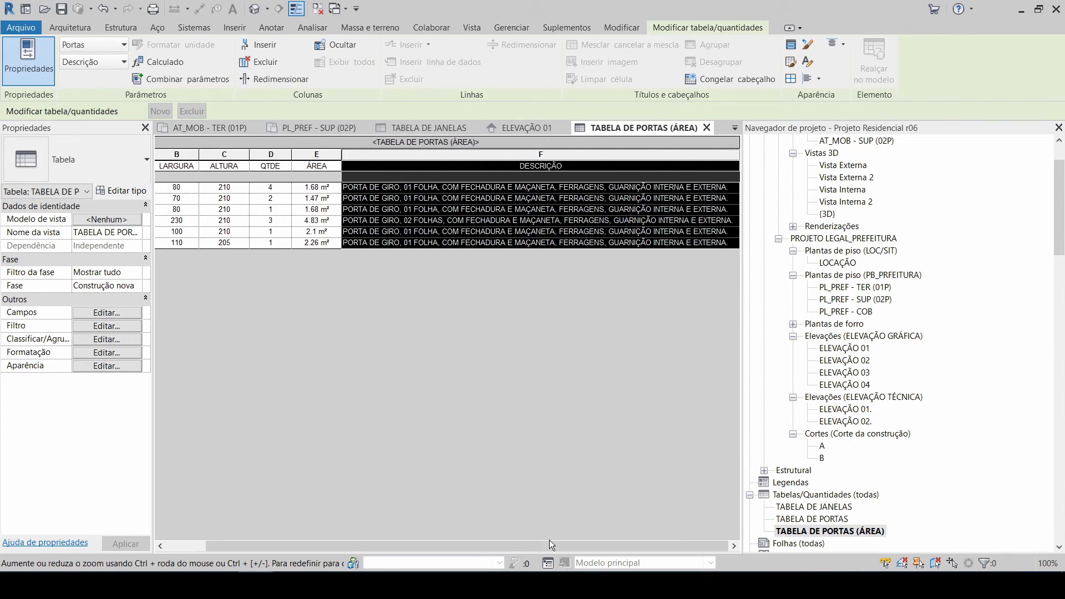
left_click_drag(504, 547, 422, 545)
Step: Change the ÁREA column heading to ÁREA UNIT
left_click(361, 188)
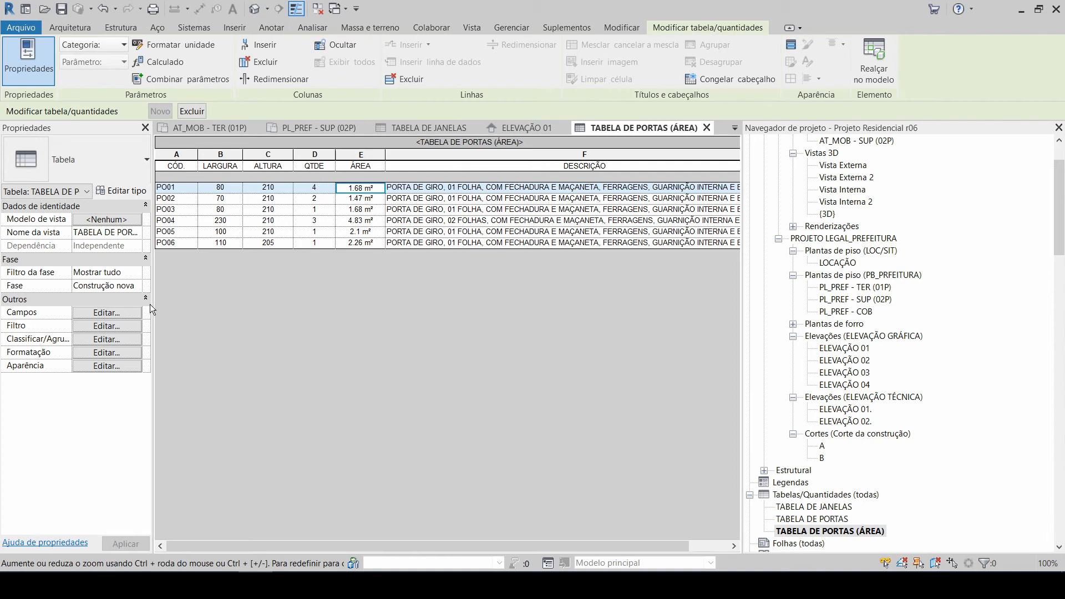
left_click(365, 165)
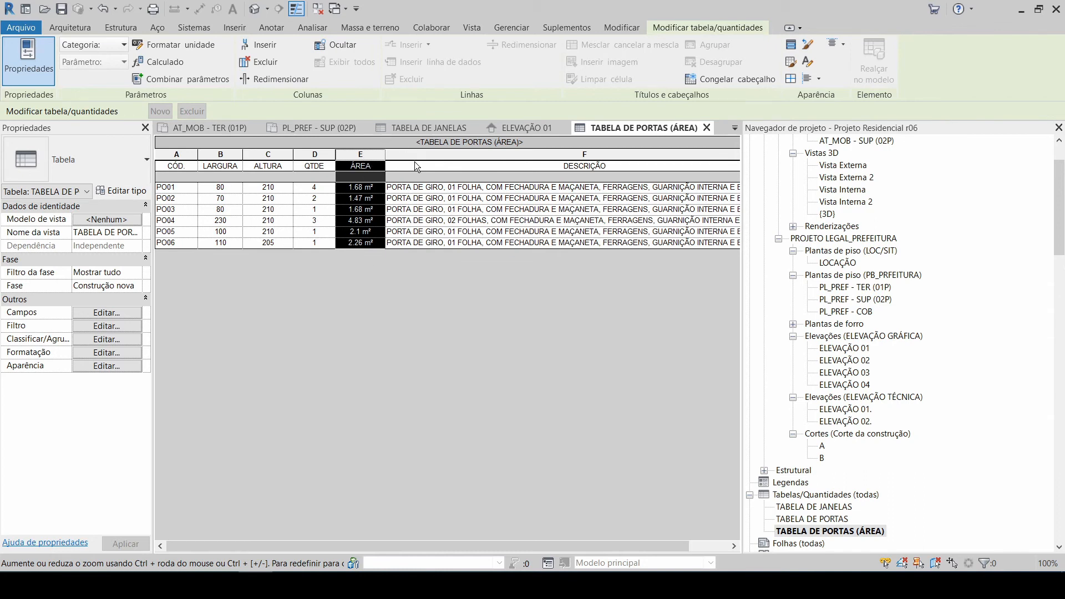
left_click(378, 165)
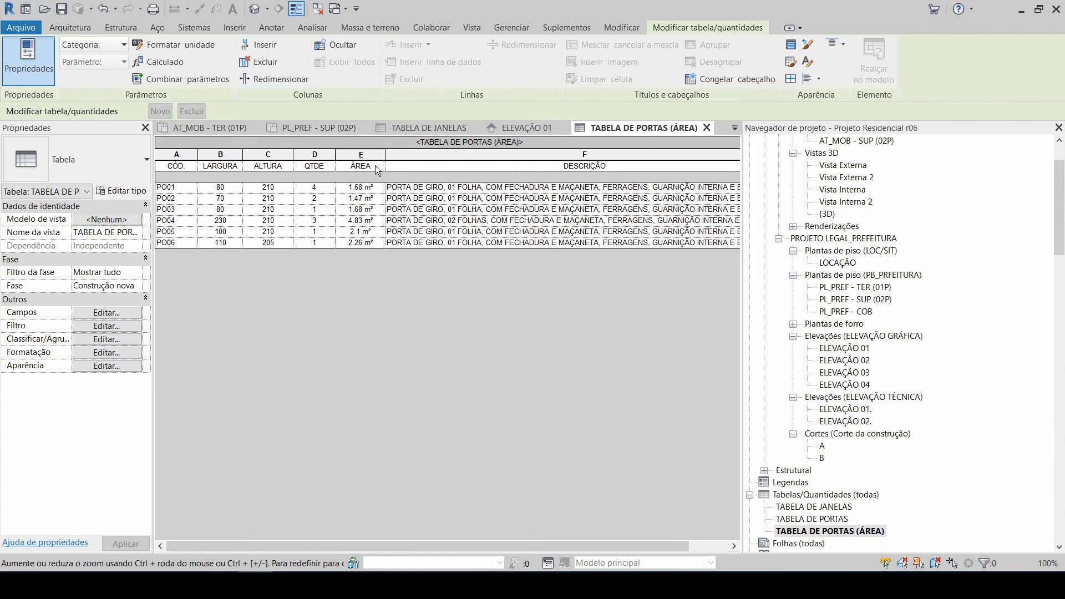
type("UNI")
Step: Start another calculated field named ÁREA TOTAL in the door area schedule, with discipline Comum and type Área
left_click(103, 313)
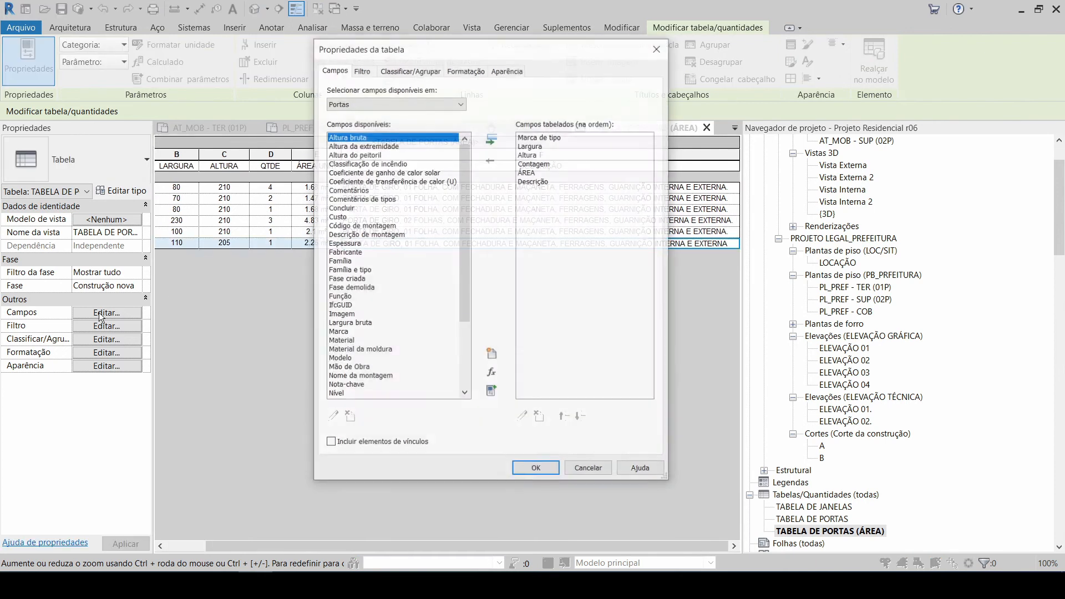
left_click(491, 373)
type("Á")
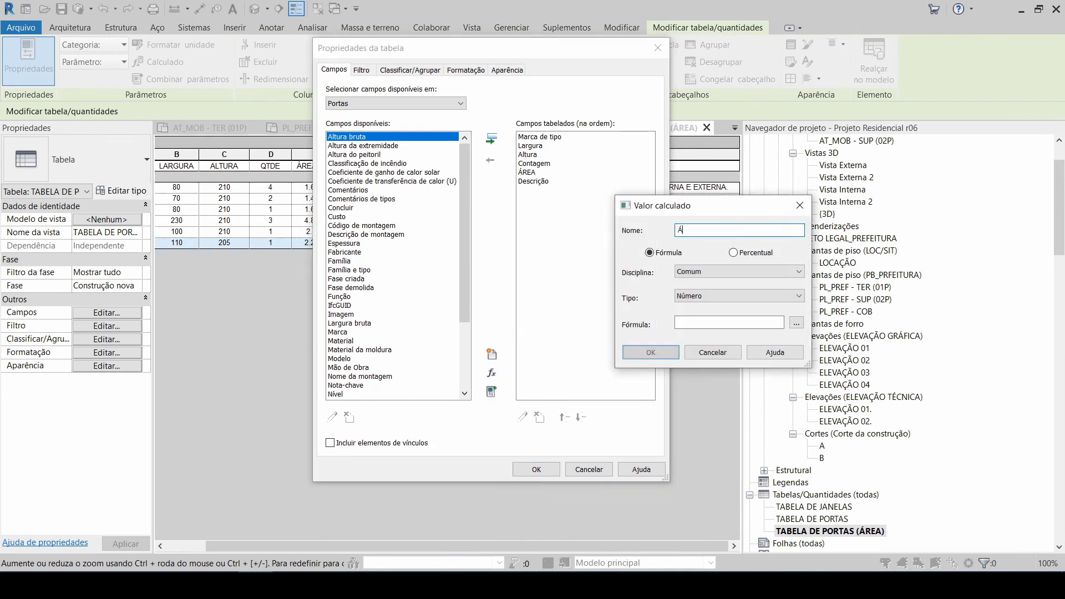
type("REA TOT")
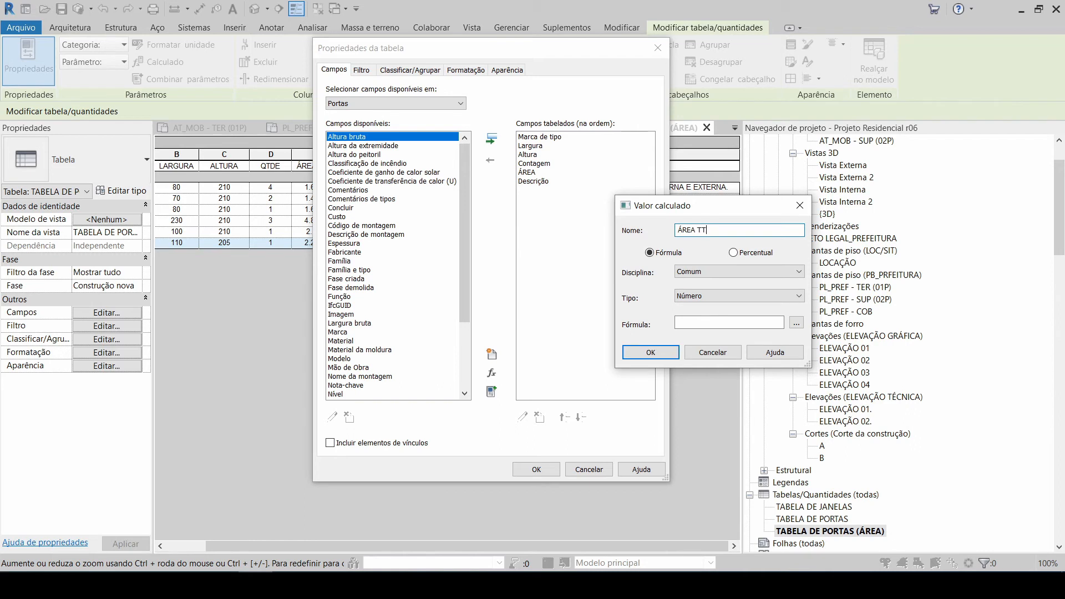
key("BackSpace")
type("OTAL")
left_click(710, 271)
left_click(710, 271)
left_click(700, 295)
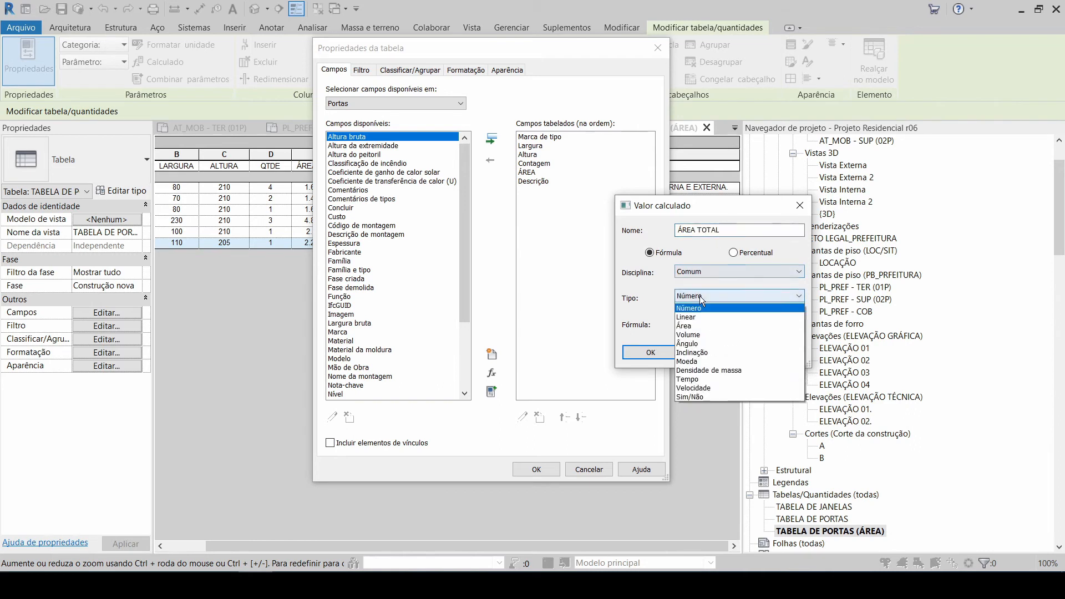
left_click(700, 336)
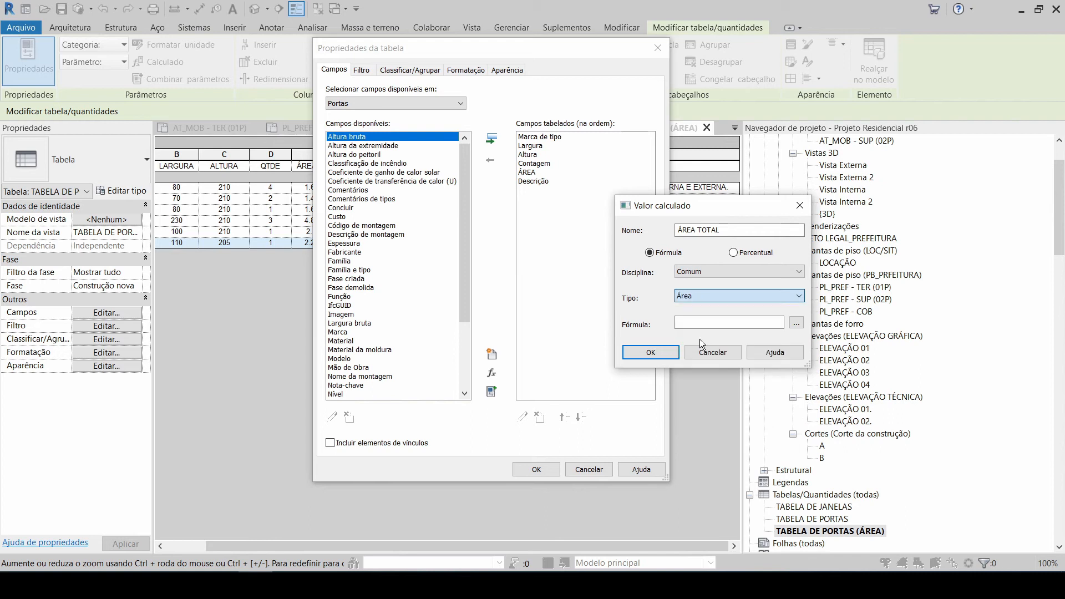
Step: Give ÁREA TOTAL the formula Largura*Altura, place the field above Descrição and apply it to the schedule
left_click(796, 323)
left_click(647, 238)
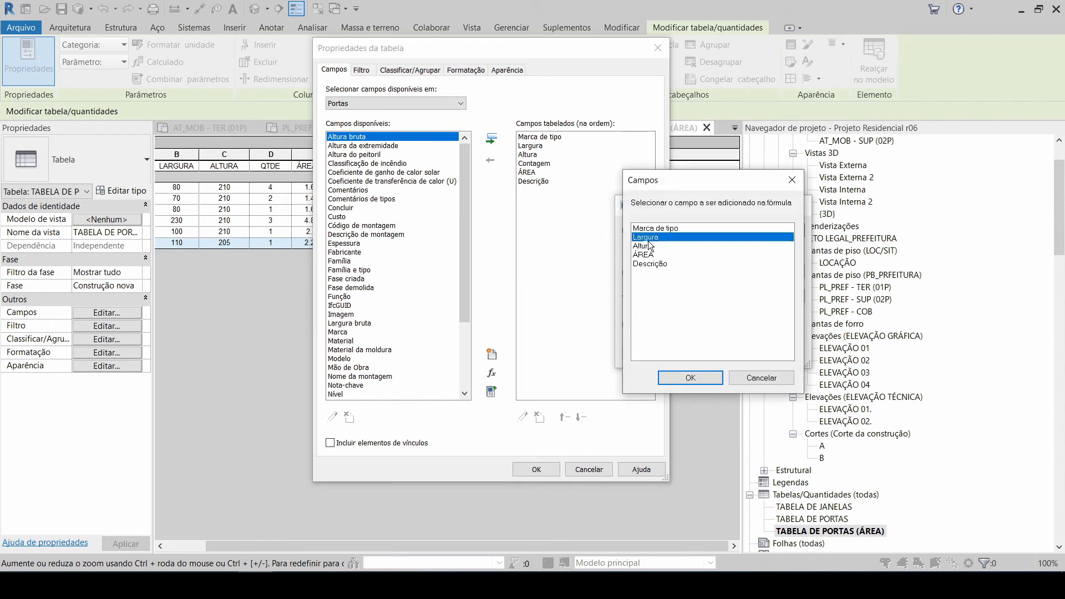
left_click(697, 375)
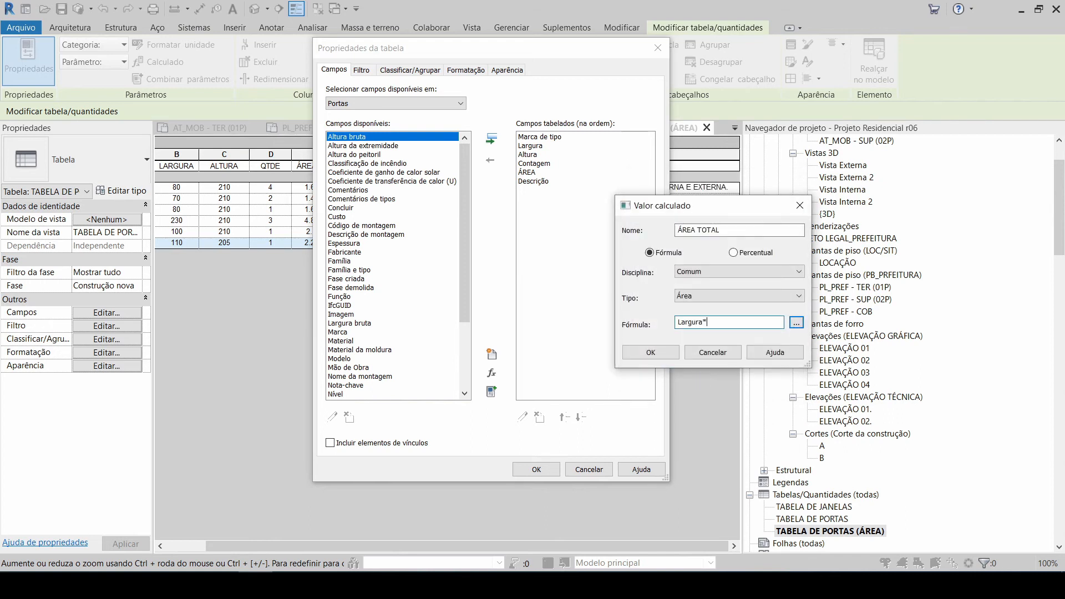
left_click(796, 323)
left_click(663, 246)
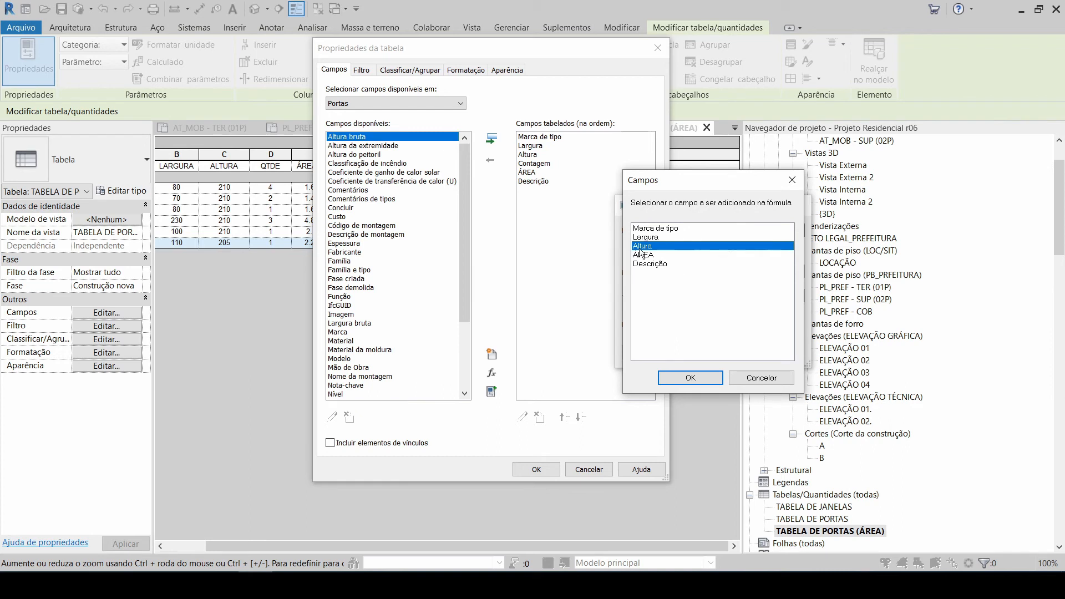
left_click(690, 377)
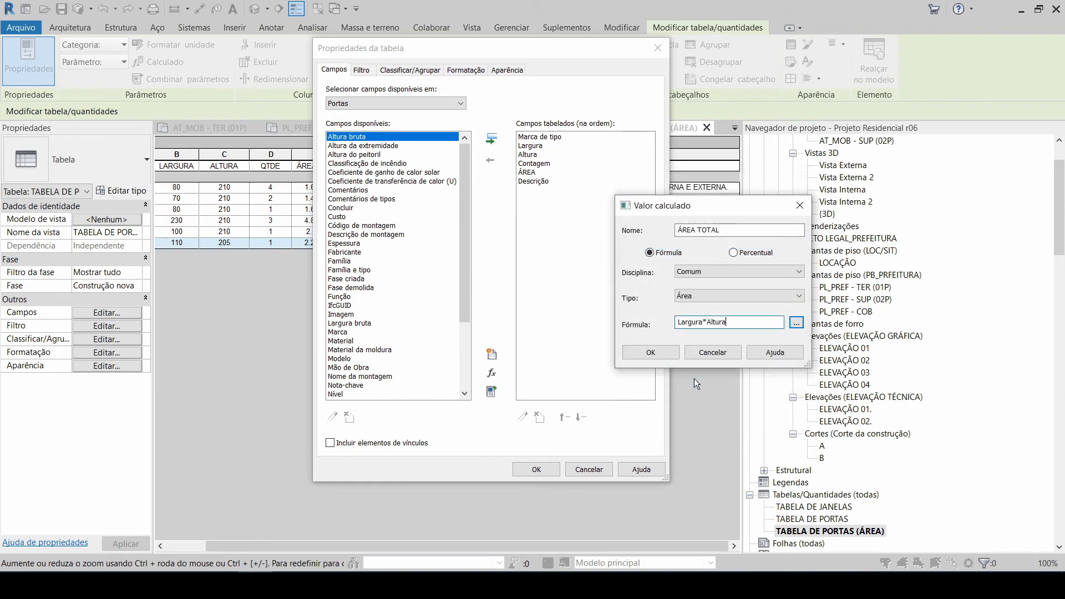
left_click(652, 350)
left_click(564, 417)
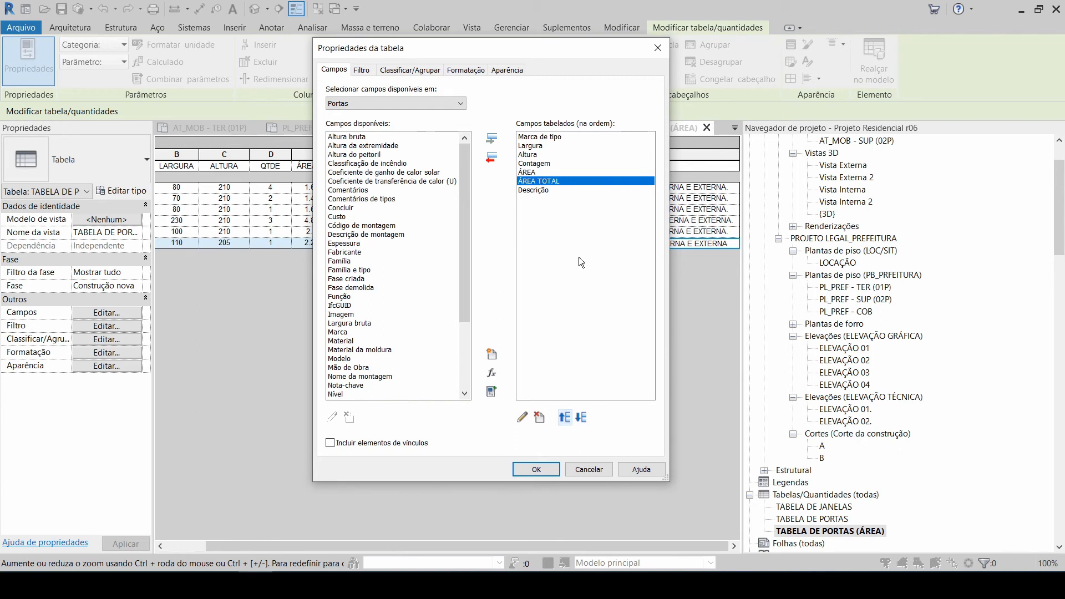
left_click(536, 469)
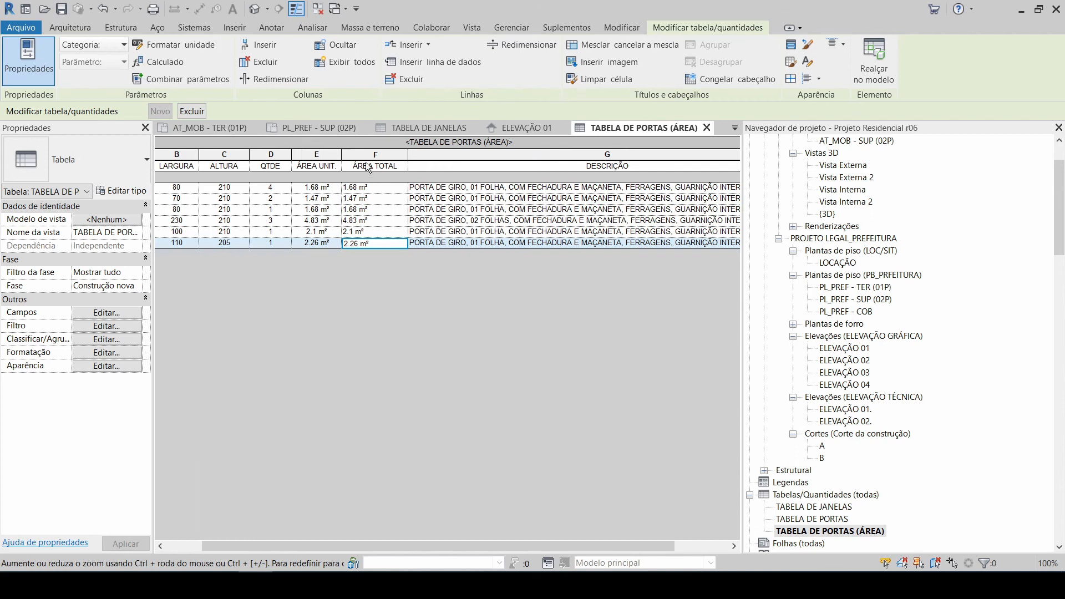
Step: Centre-align the ÁREA TOTAL column and set the field's calculation to Calcular os totais
left_click(820, 79)
left_click(838, 126)
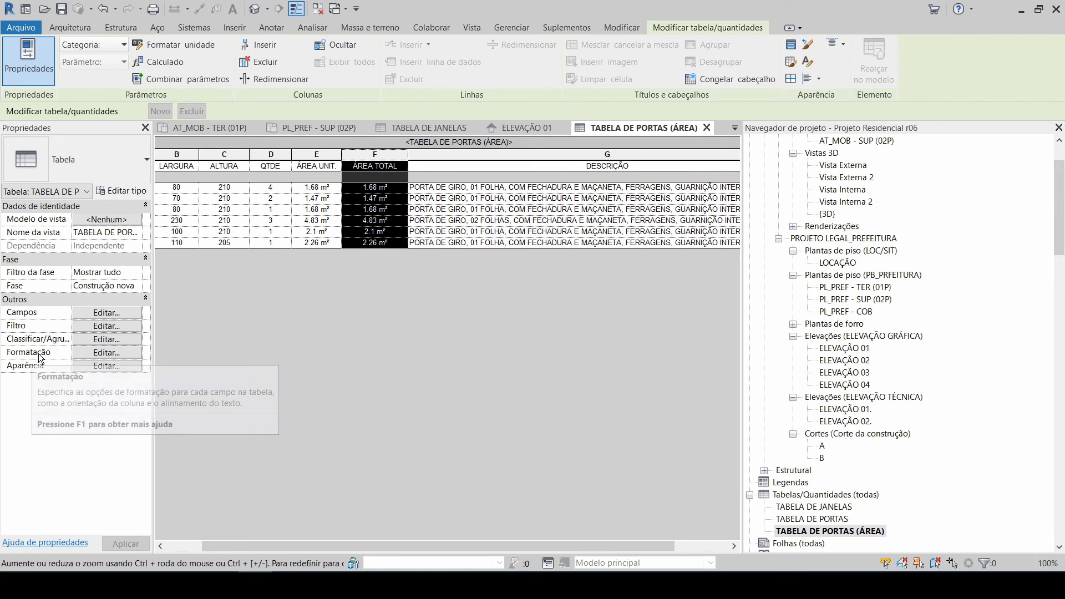
left_click(101, 355)
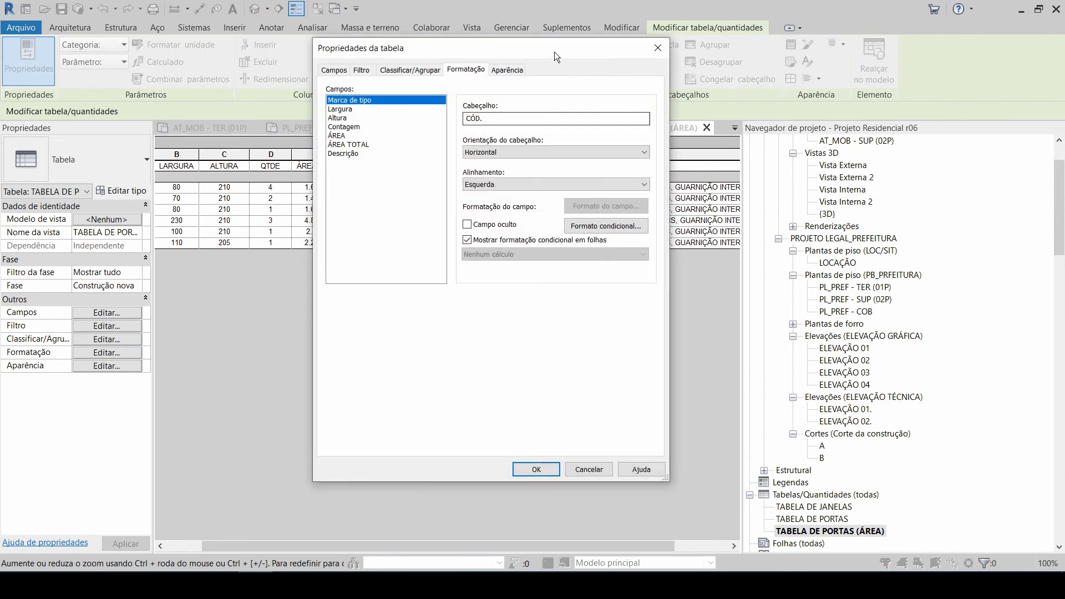
left_click_drag(554, 52, 707, 51)
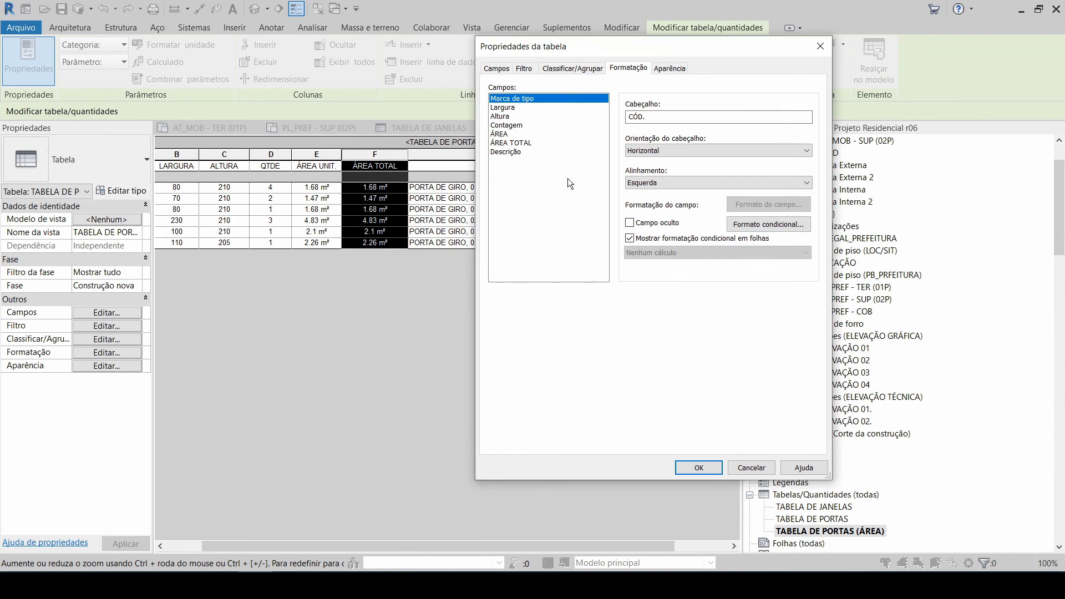
left_click(509, 143)
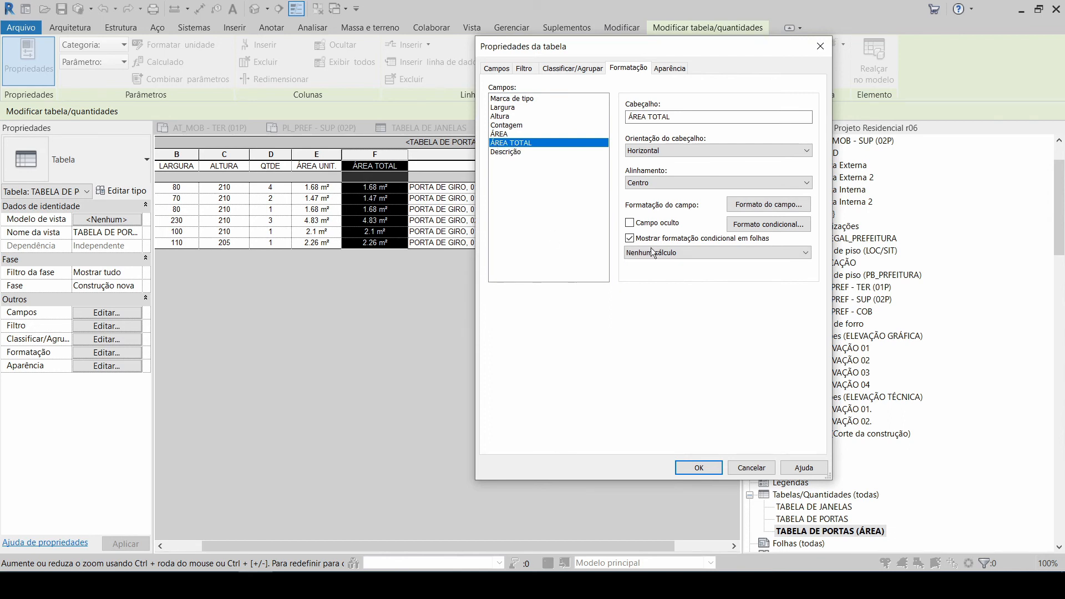
left_click(664, 253)
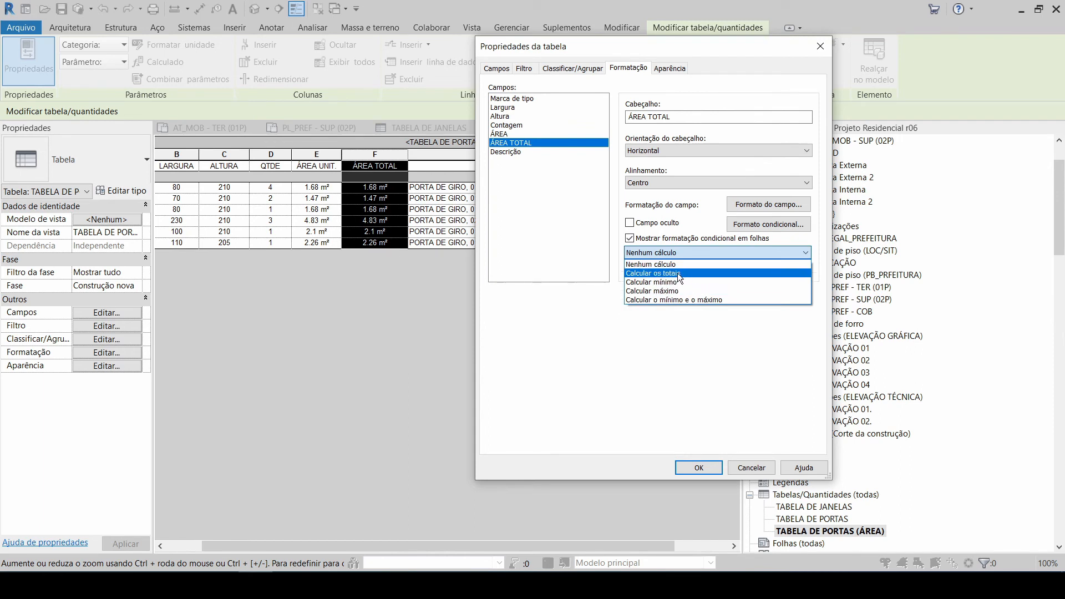
left_click(677, 273)
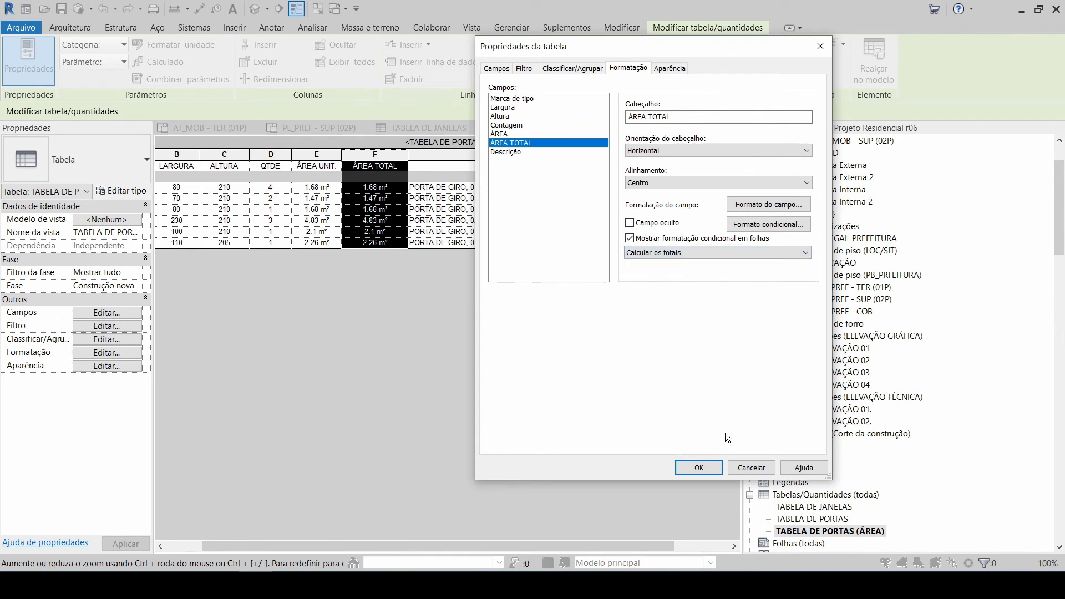
left_click(698, 467)
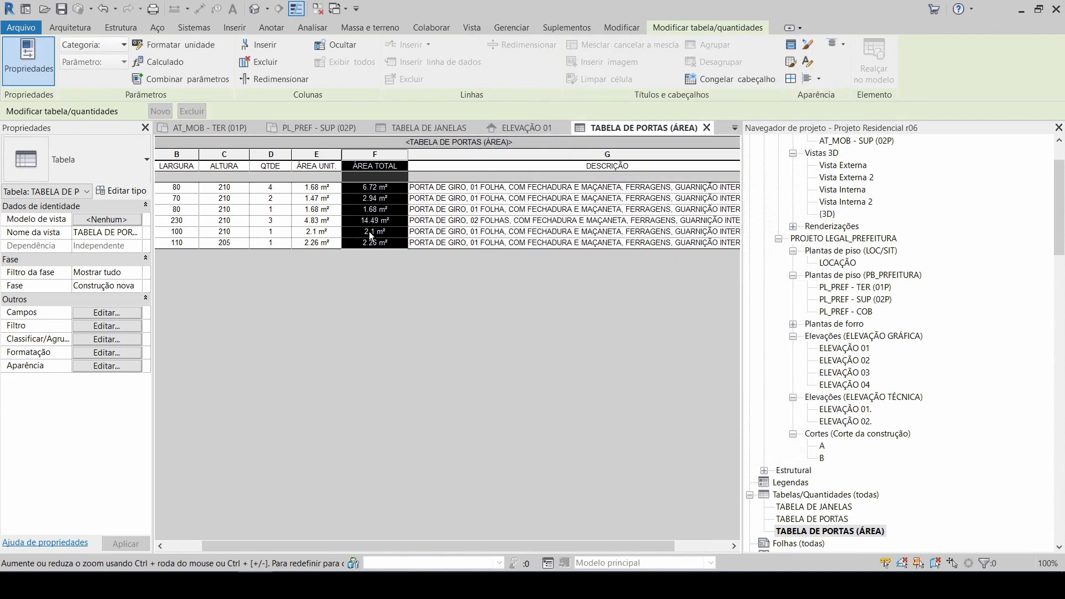
Step: Review the formatting of the ÁREA and ÁREA TOTAL fields, comparing their calculation options
left_click_drag(434, 544, 389, 543)
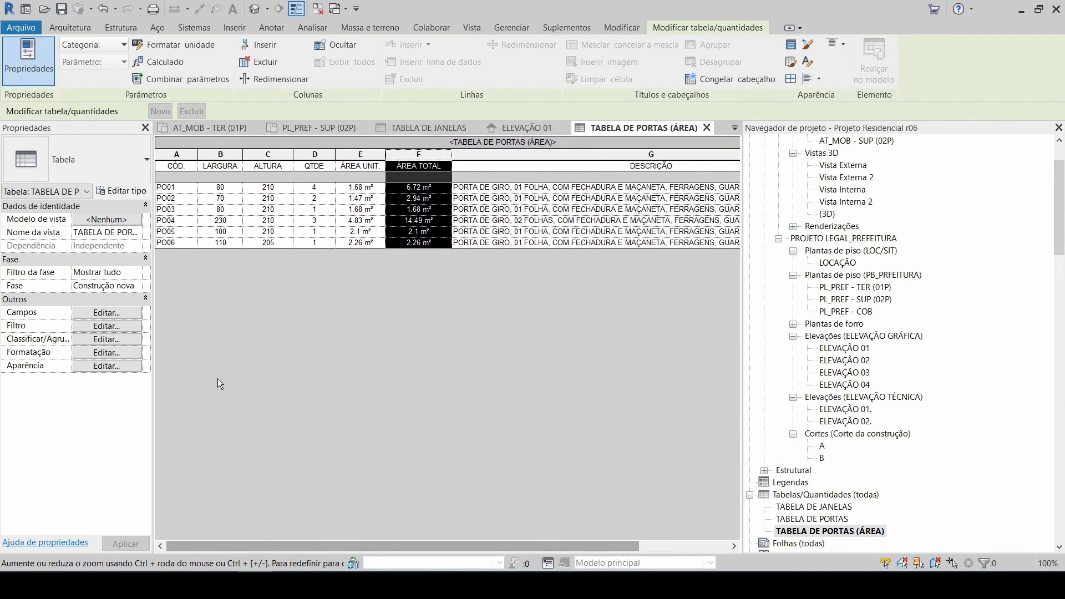
left_click(107, 312)
left_click(628, 68)
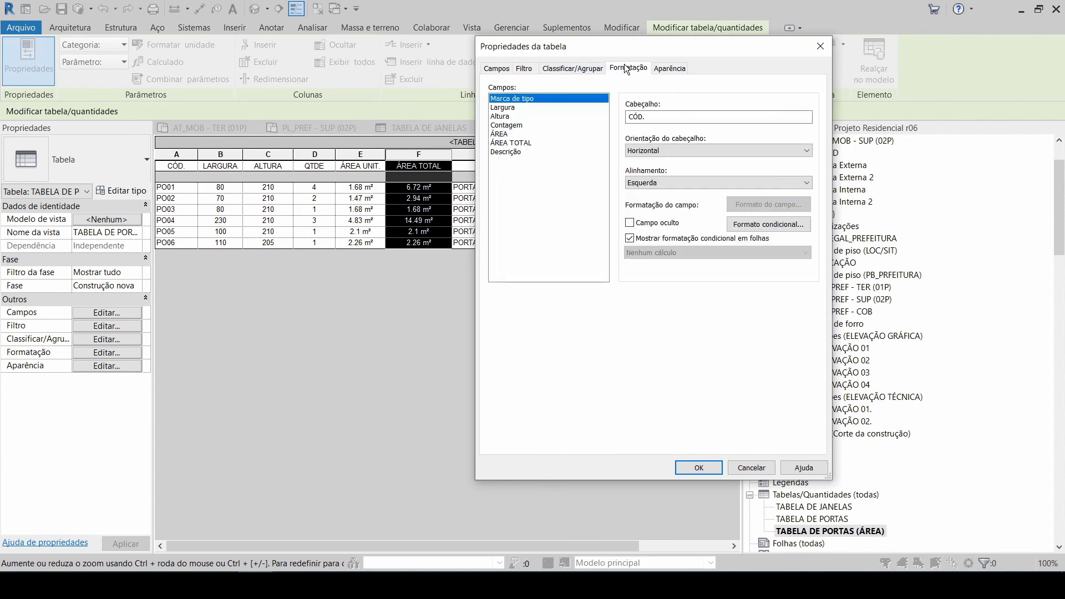
left_click(499, 134)
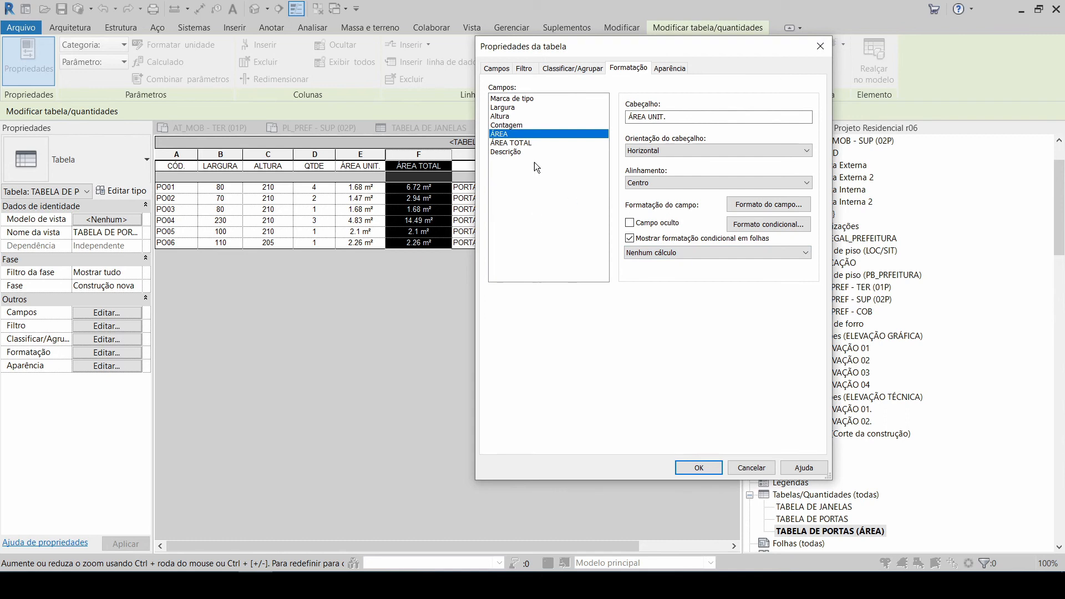
left_click(515, 143)
left_click(702, 254)
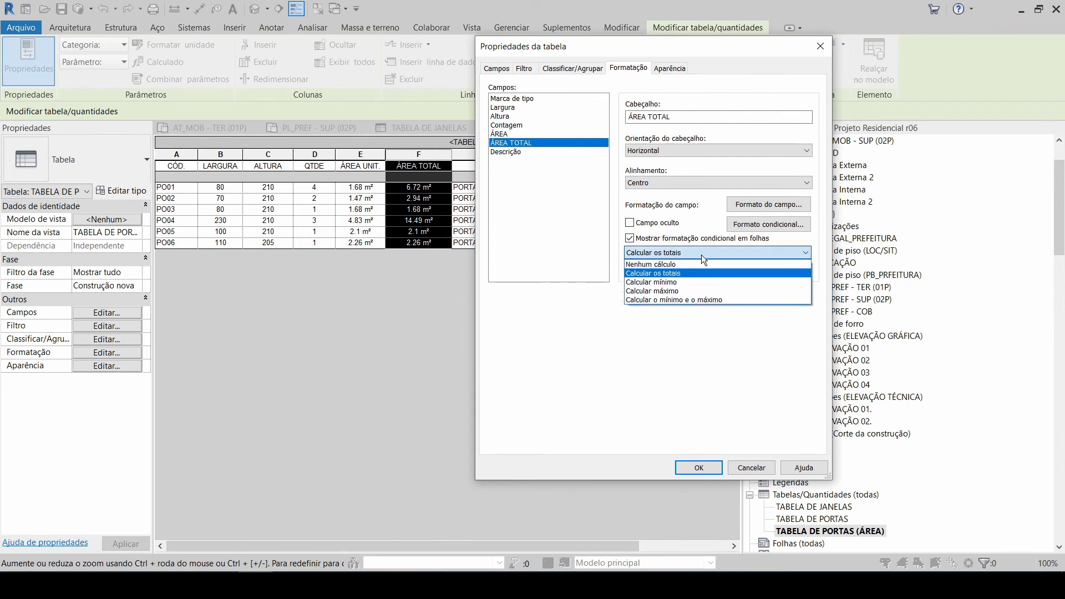
left_click(700, 254)
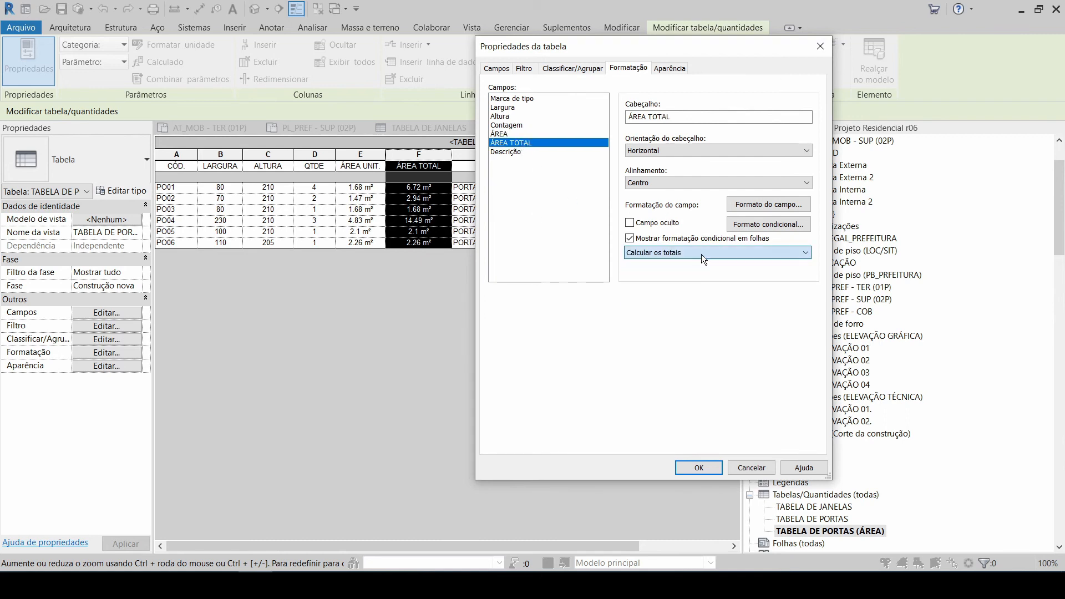
left_click(700, 468)
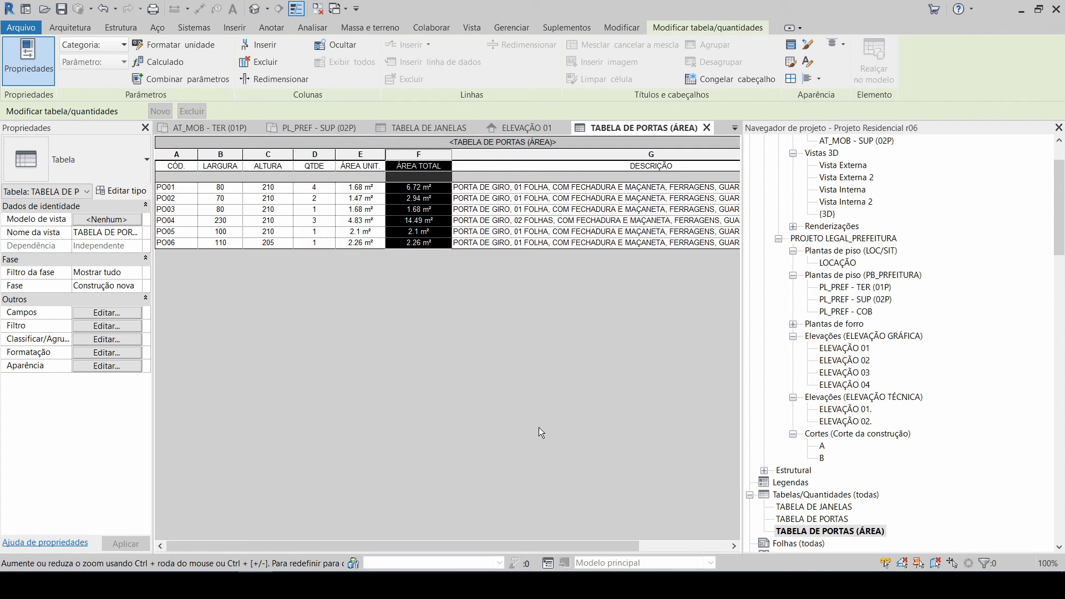
Step: Examine the Custo field among the available door fields and close the schedule properties without adding it
left_click(124, 314)
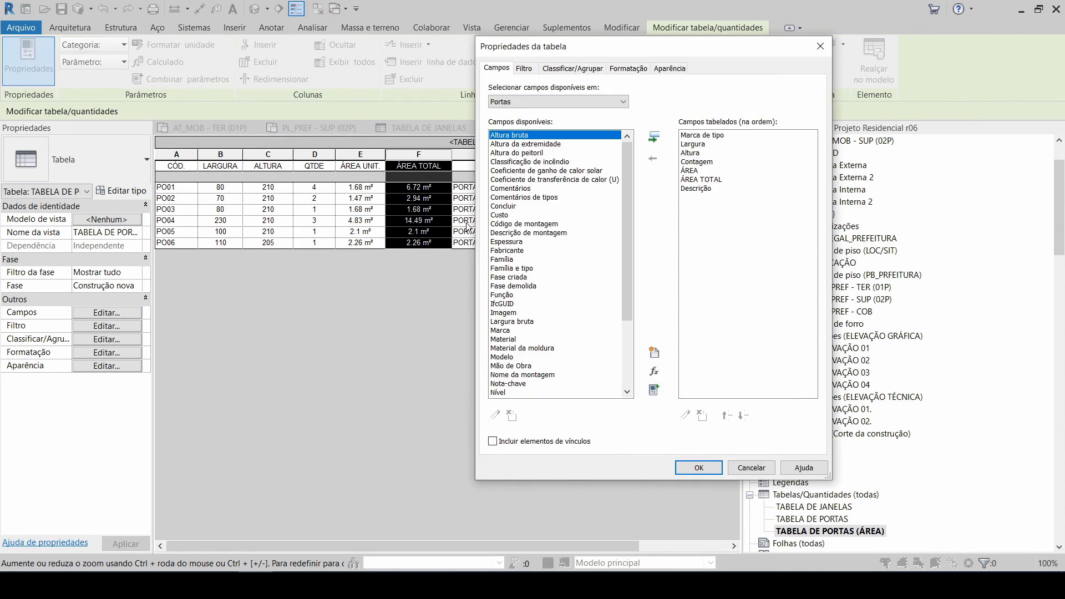
left_click(496, 215)
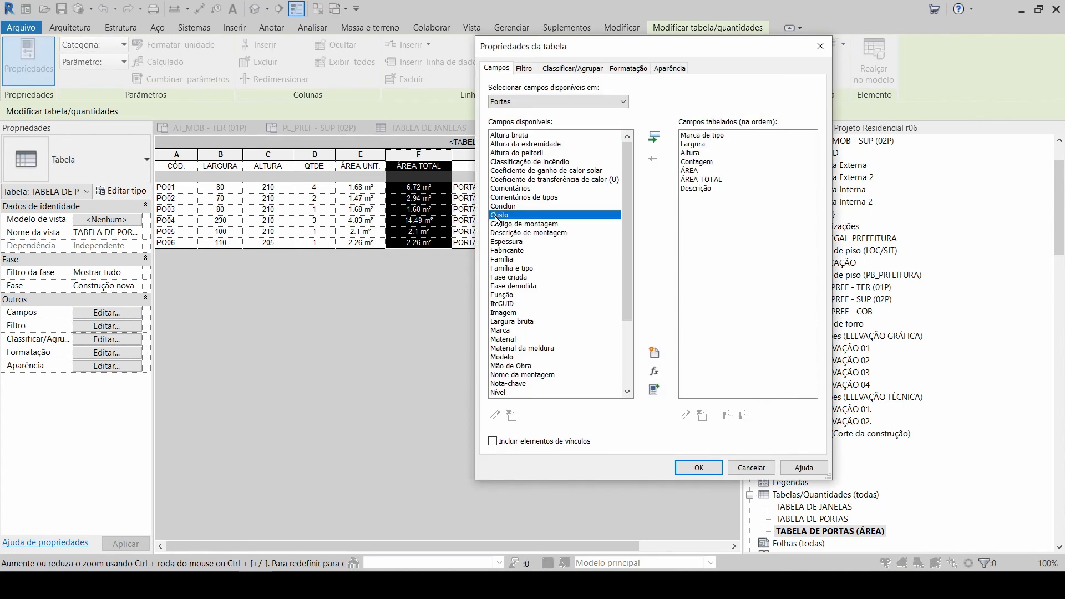
left_click(750, 468)
left_click(475, 198)
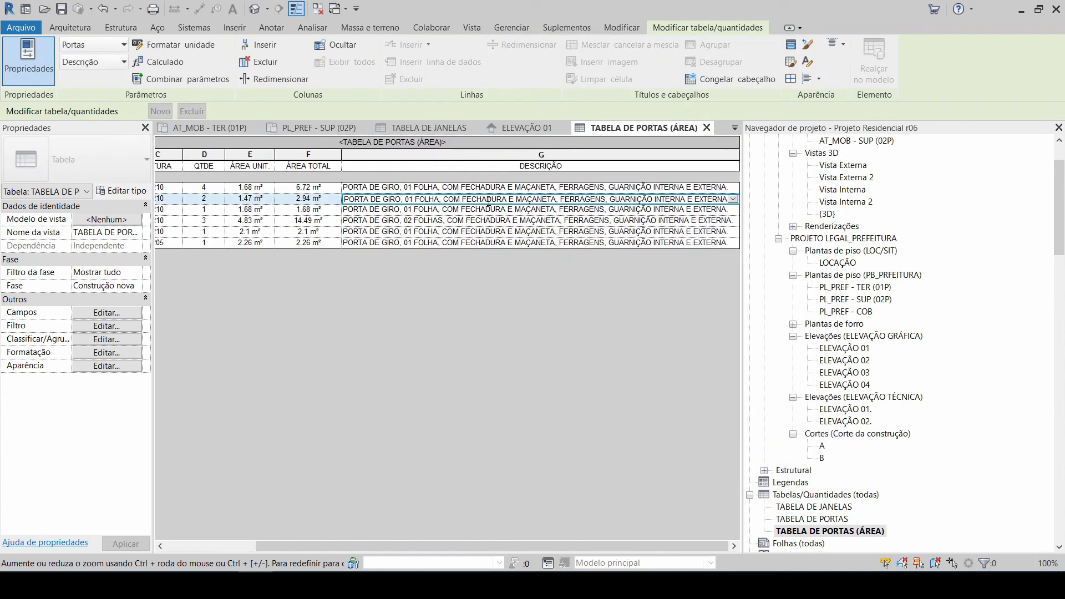
Step: Duplicate the TABELA DE PORTAS (ÁREA) schedule and rename the copy TABELA DE PORTAS (CUSTO)
right_click(811, 534)
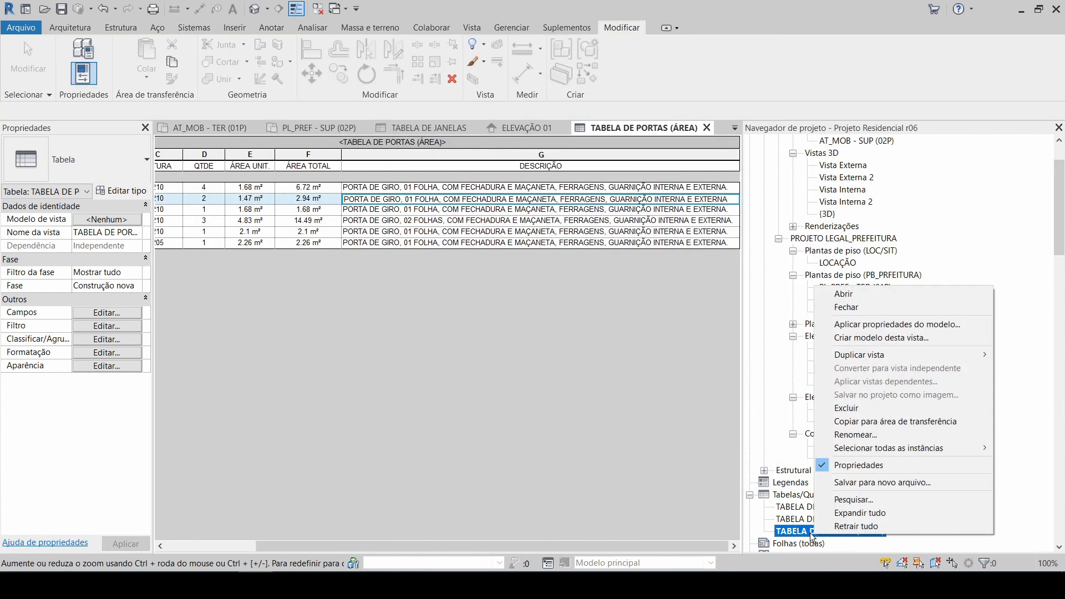
mouse_move(918, 355)
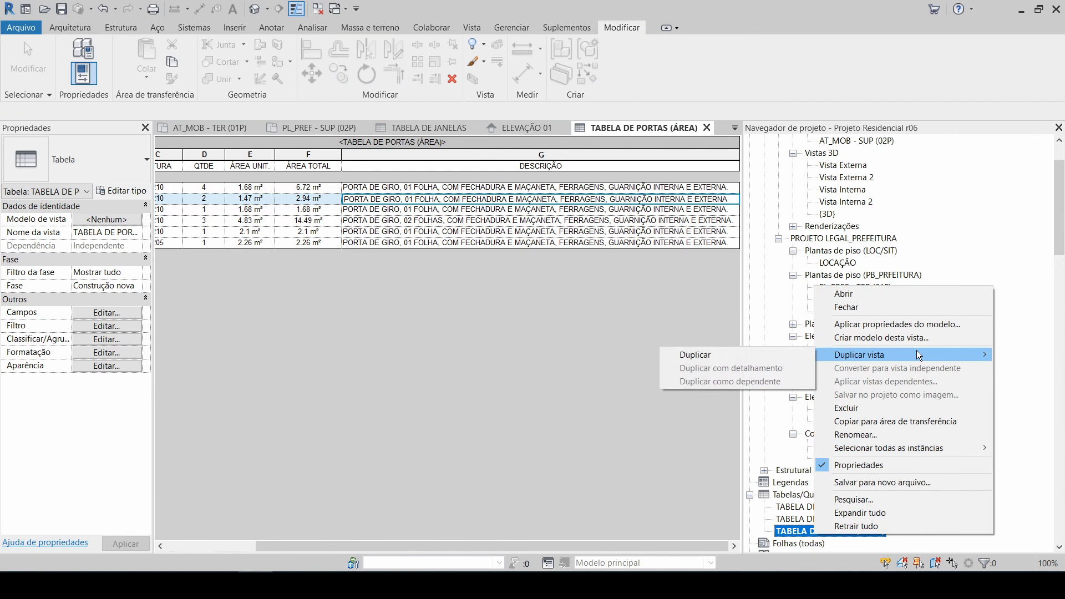
left_click(806, 356)
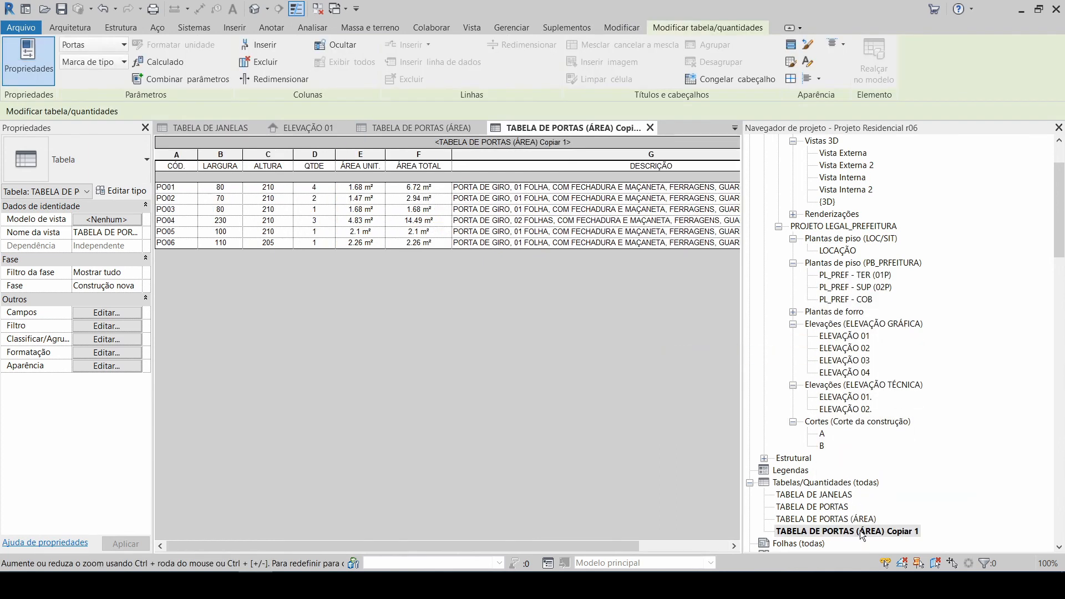
right_click(850, 529)
left_click(899, 430)
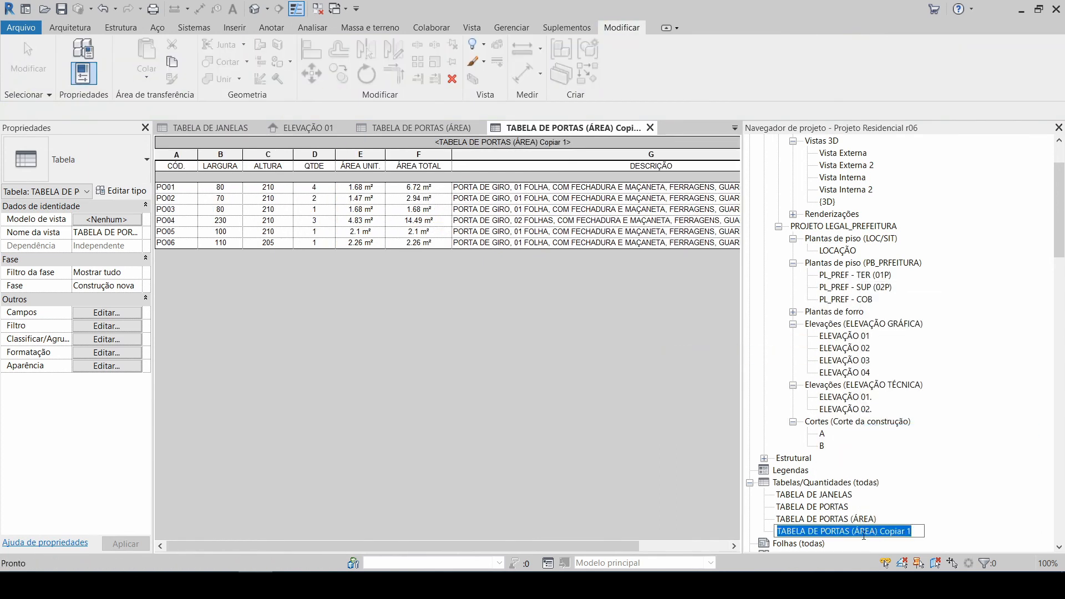
left_click_drag(855, 532, 951, 538)
type("CUSTO)")
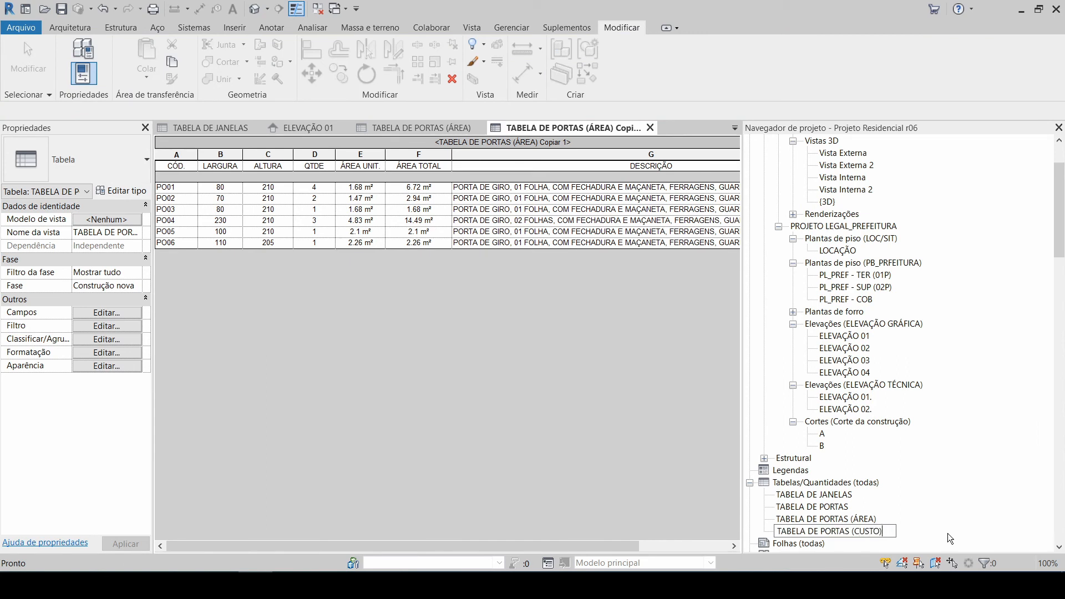
key("Return")
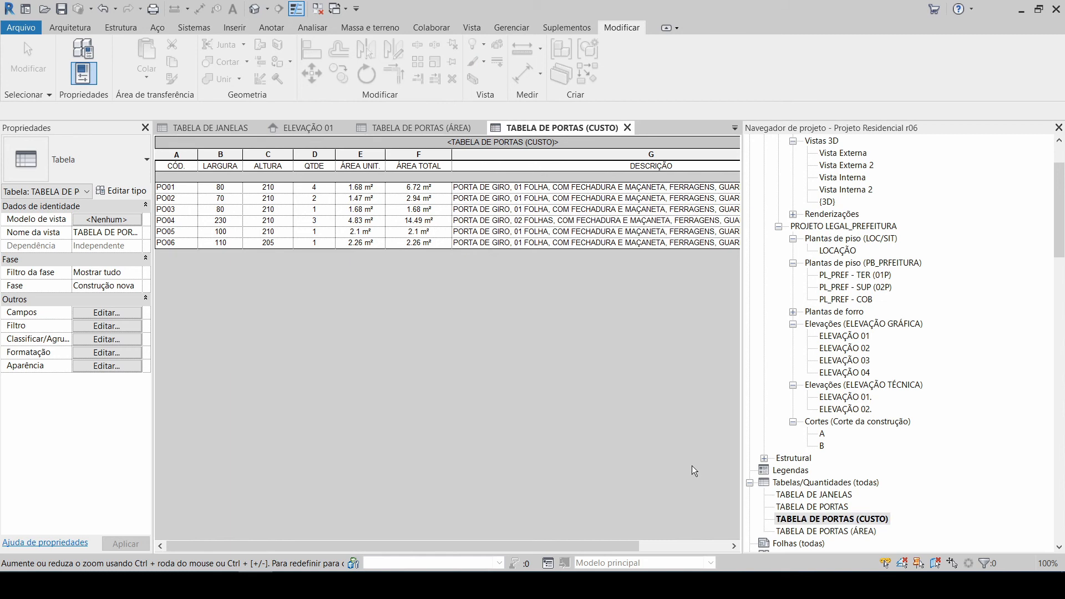
Step: Remove the calculated fields ÁREA and ÁREA TOTAL from the TABELA DE PORTAS (CUSTO) schedule
left_click(309, 404)
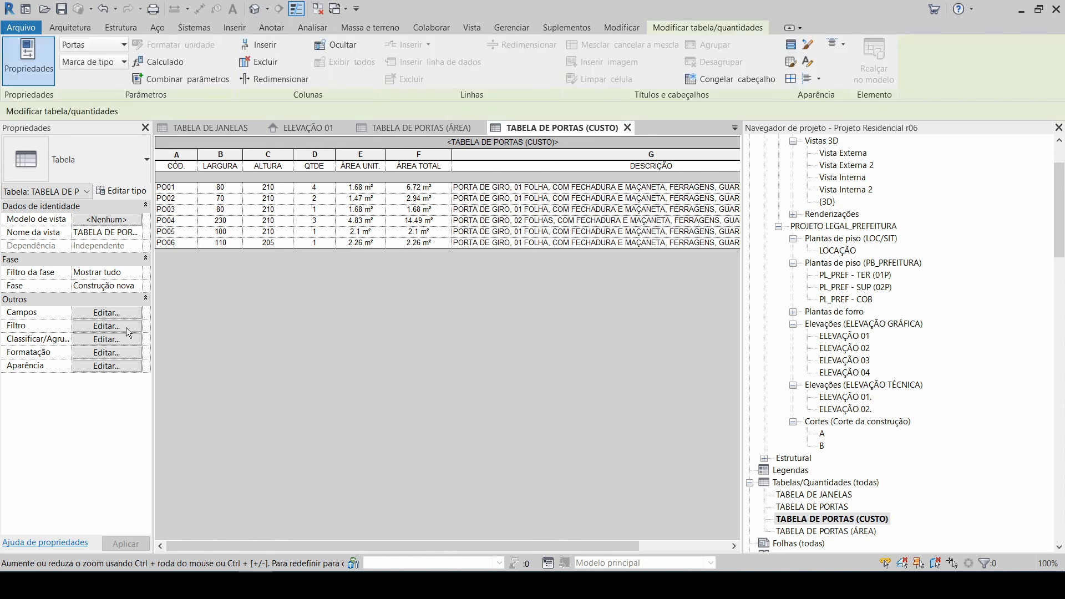
left_click(94, 315)
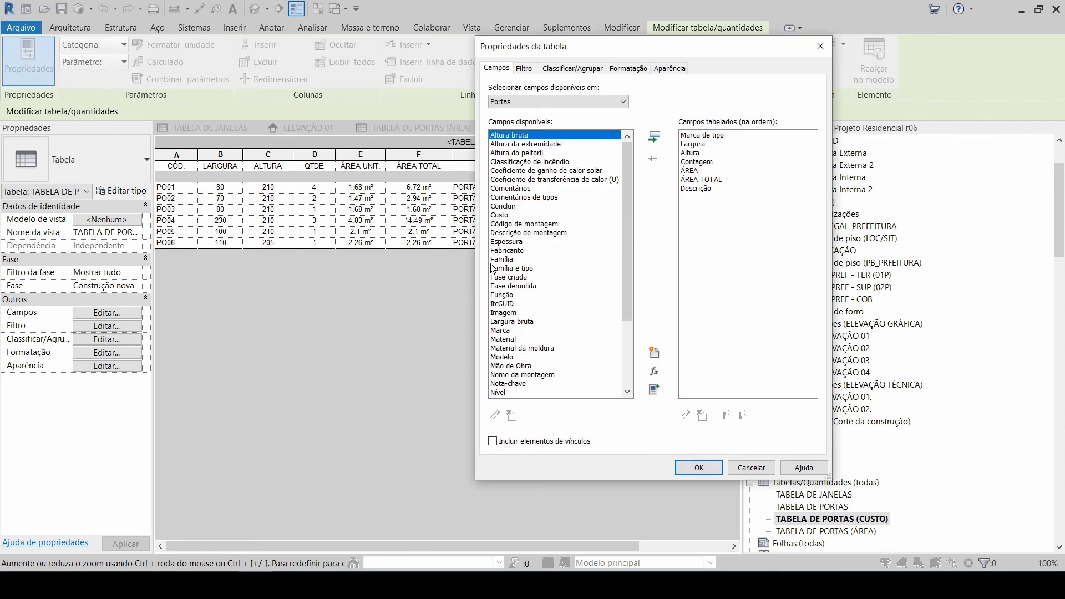
left_click(692, 170)
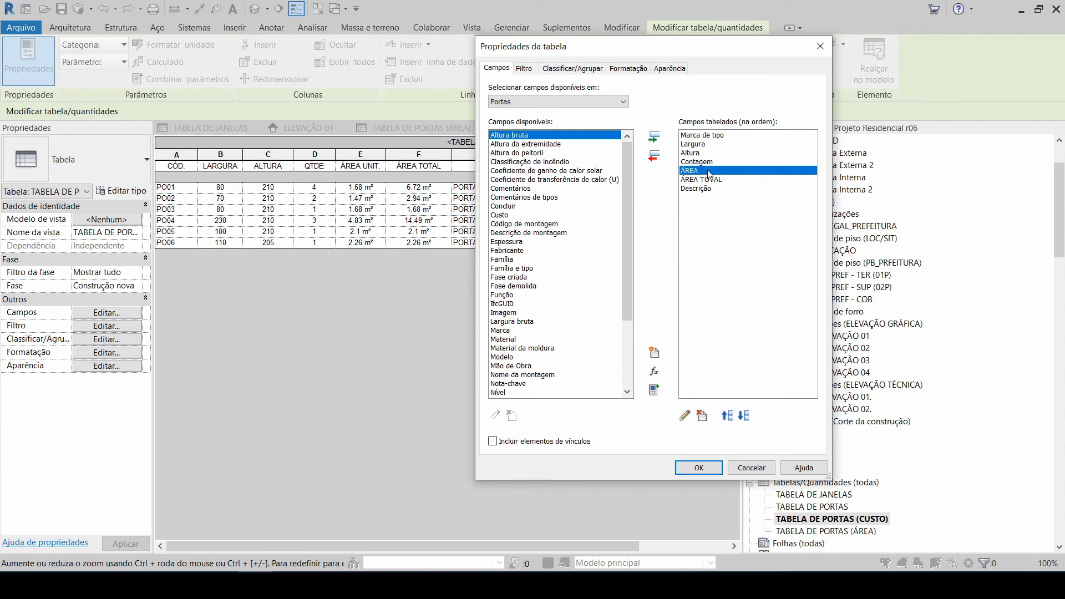
left_click(661, 158)
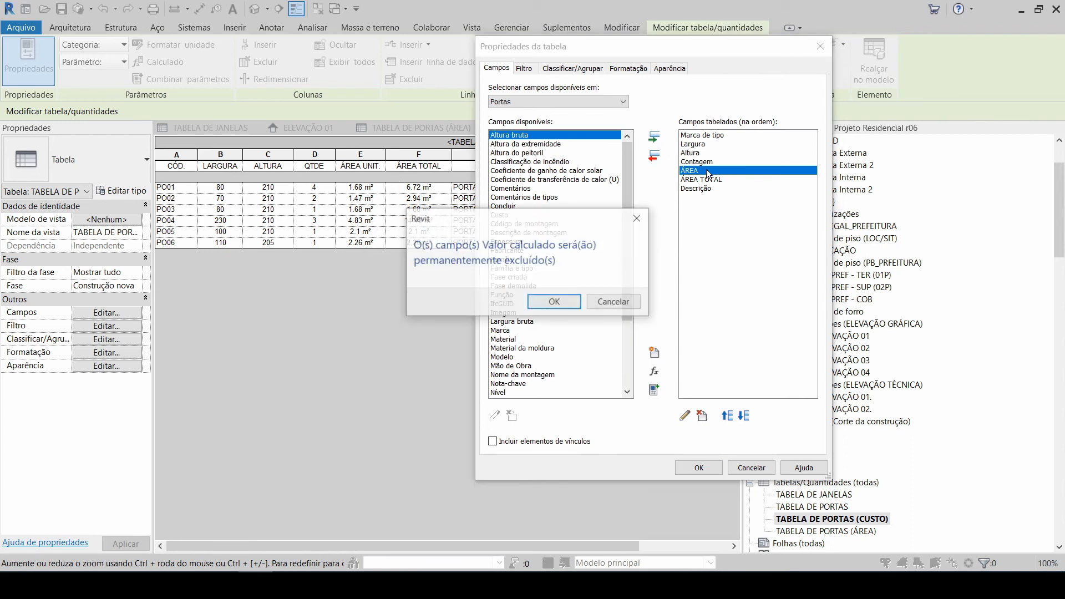
left_click(566, 300)
left_click(655, 157)
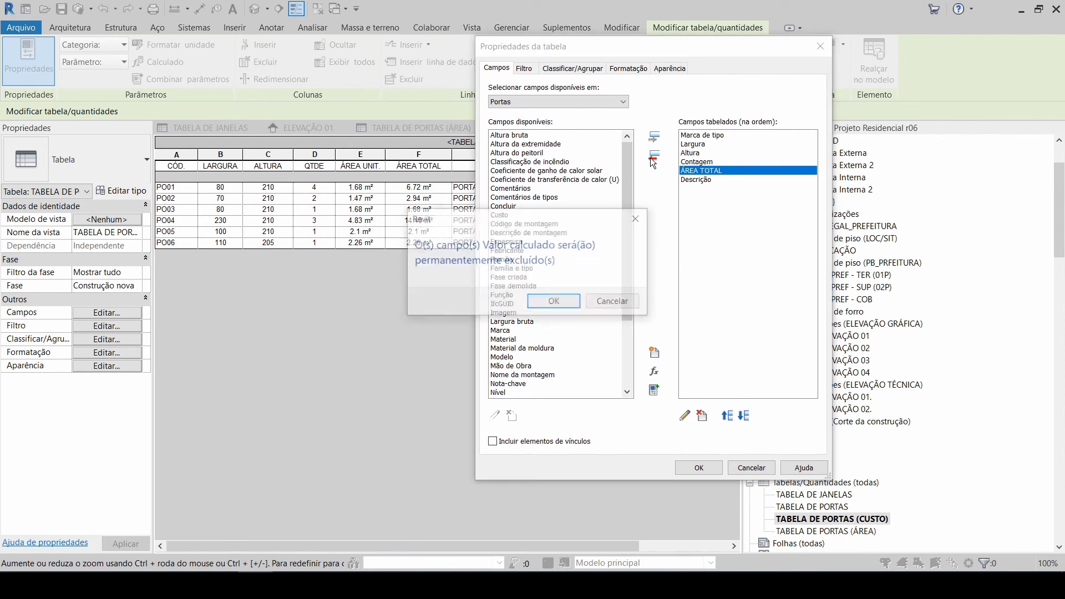
left_click(571, 300)
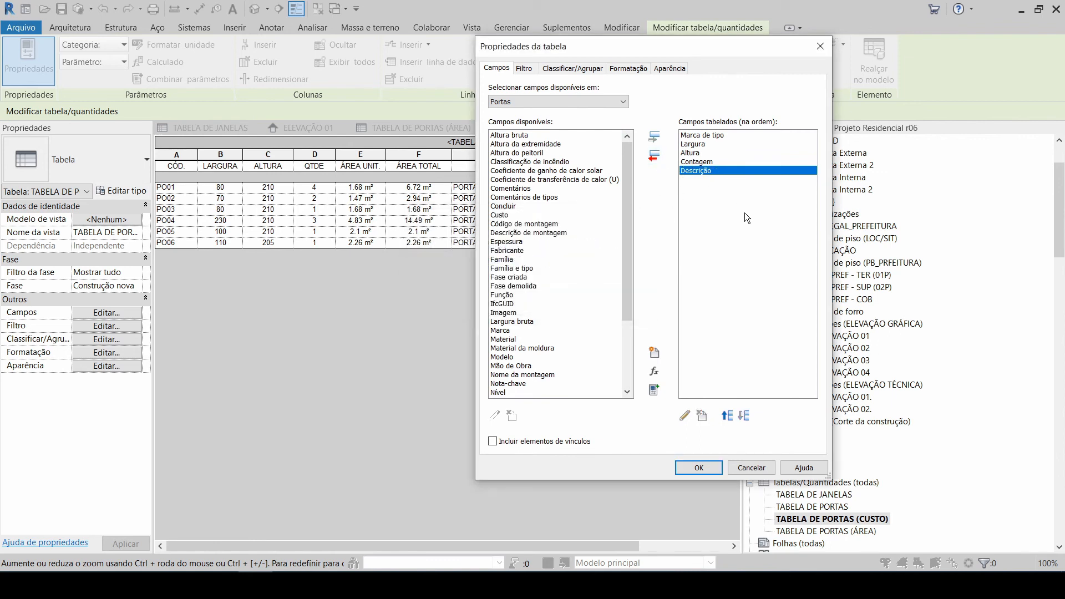
Step: Add the Custo field to the schedule, place it above Descrição and apply the field changes
left_click(501, 216)
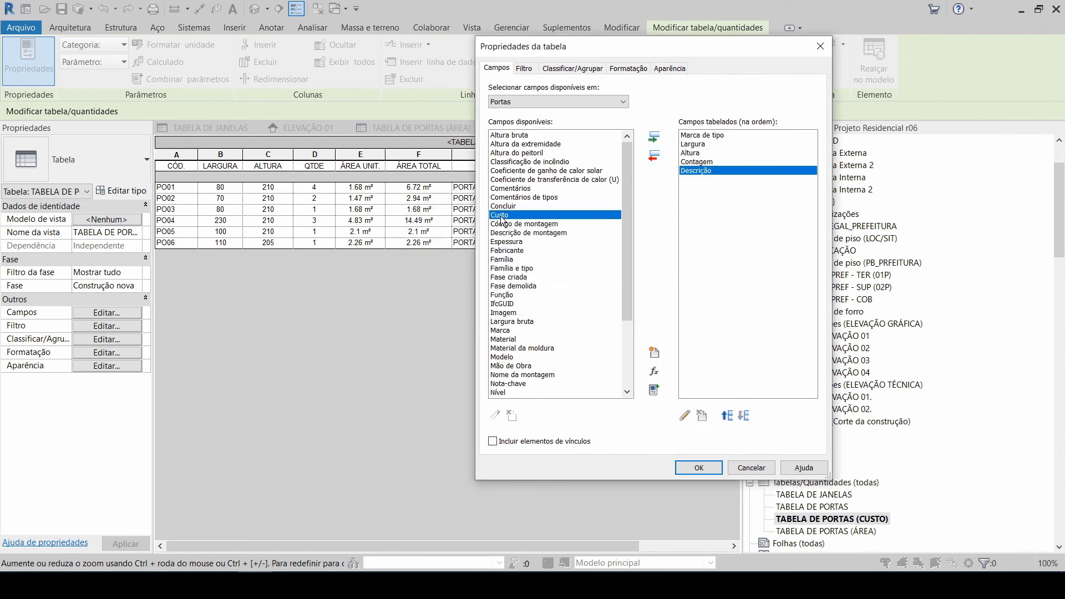
left_click(654, 139)
left_click(730, 415)
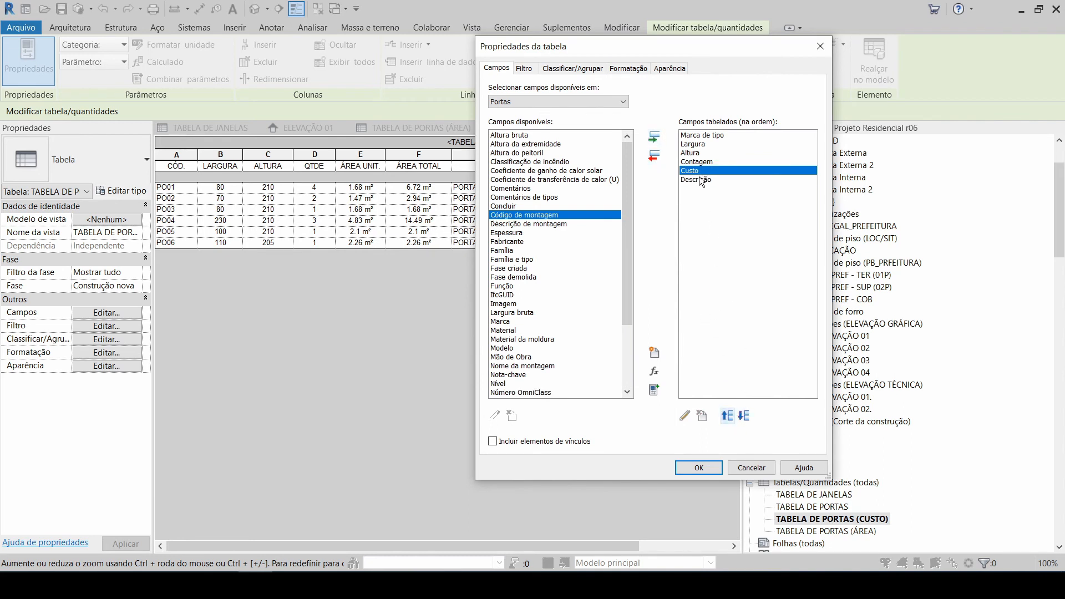
left_click(698, 469)
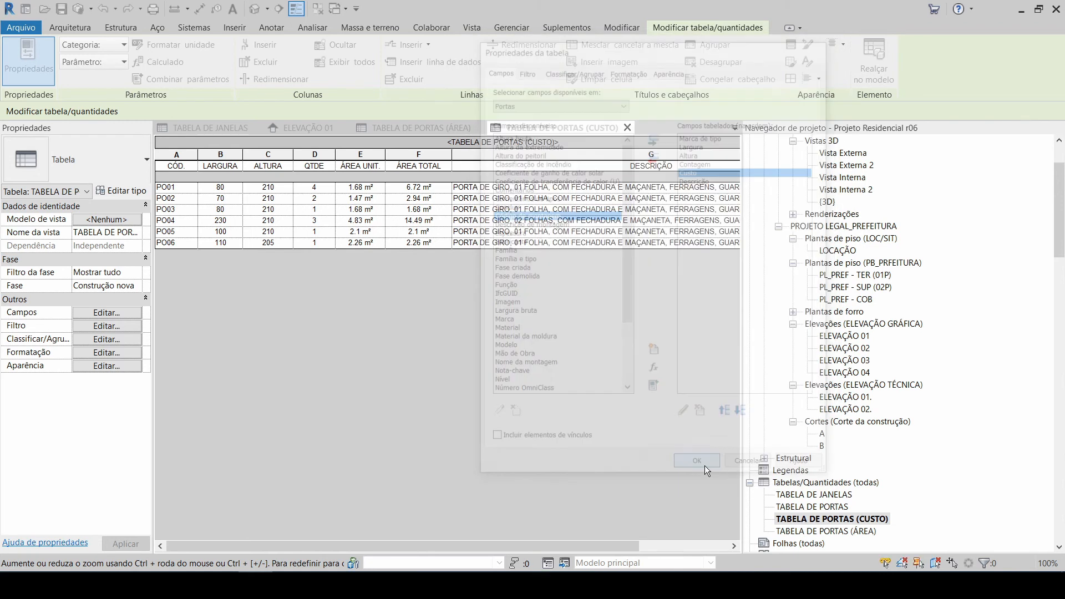
Step: Rename the Custo column header as CUSTO R$
left_click(372, 166)
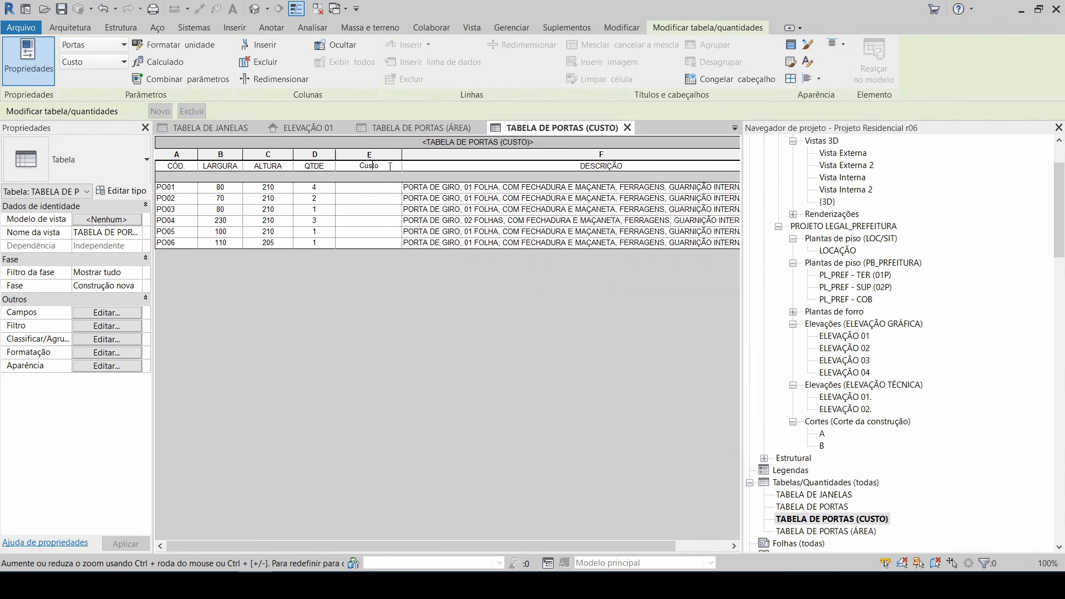
type("CUSTO r$")
key("Return")
left_click(353, 167)
left_click(381, 167)
type("R$")
left_click(423, 190)
left_click(425, 210)
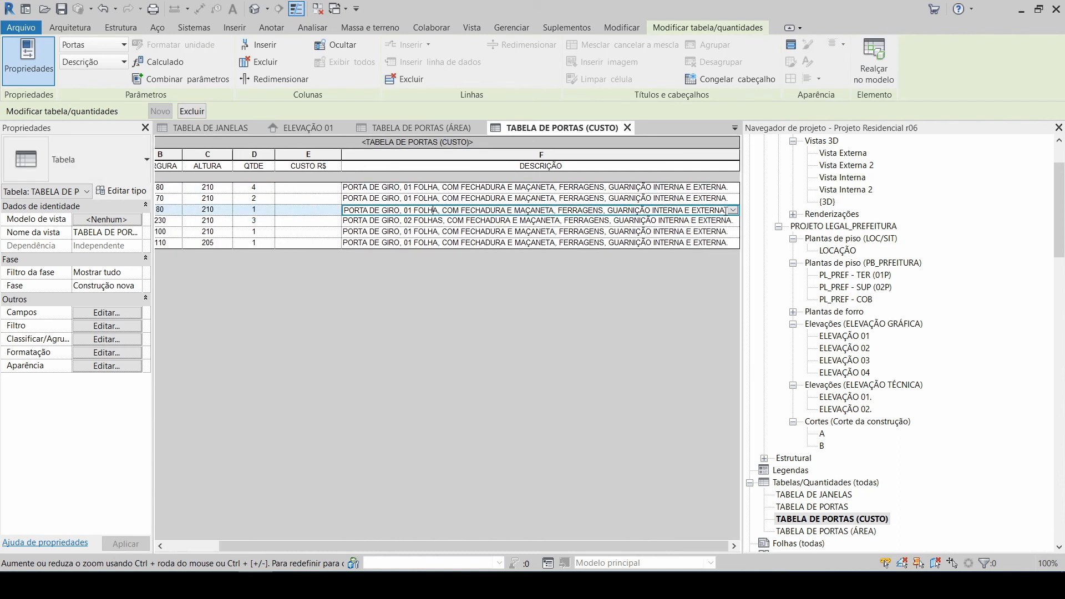
Step: Open the PL_PREF - TER (01P) floor plan
left_click(854, 311)
scroll(865, 322, "up", 2)
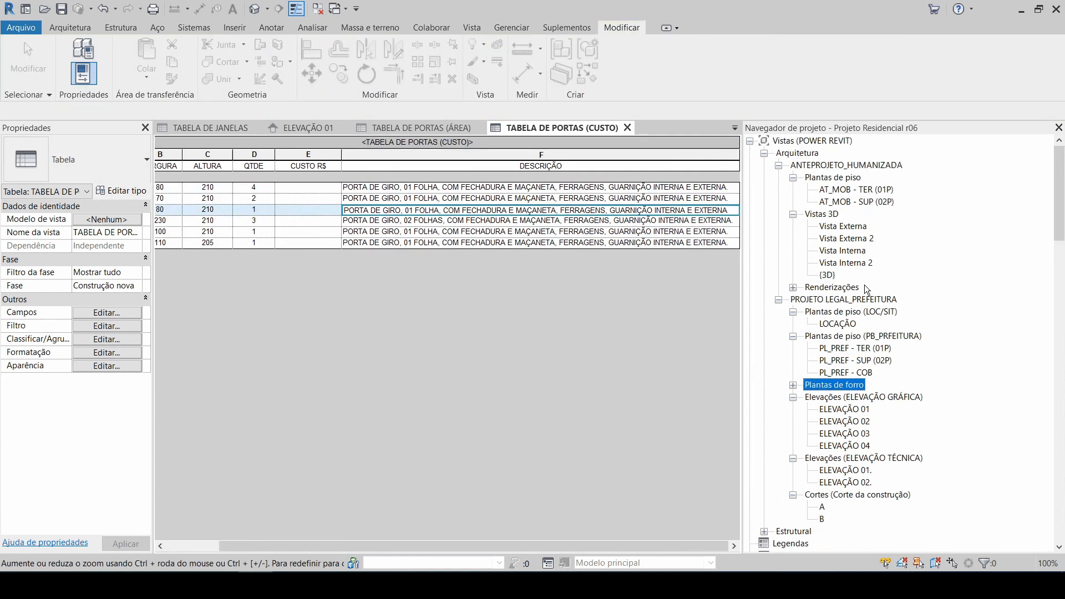
left_click(856, 349)
double_click(855, 351)
Step: Set the Custo type parameter of the 80x210 PO01 door between Sala de TV and Circ. to 250
scroll(390, 267, "down", 5)
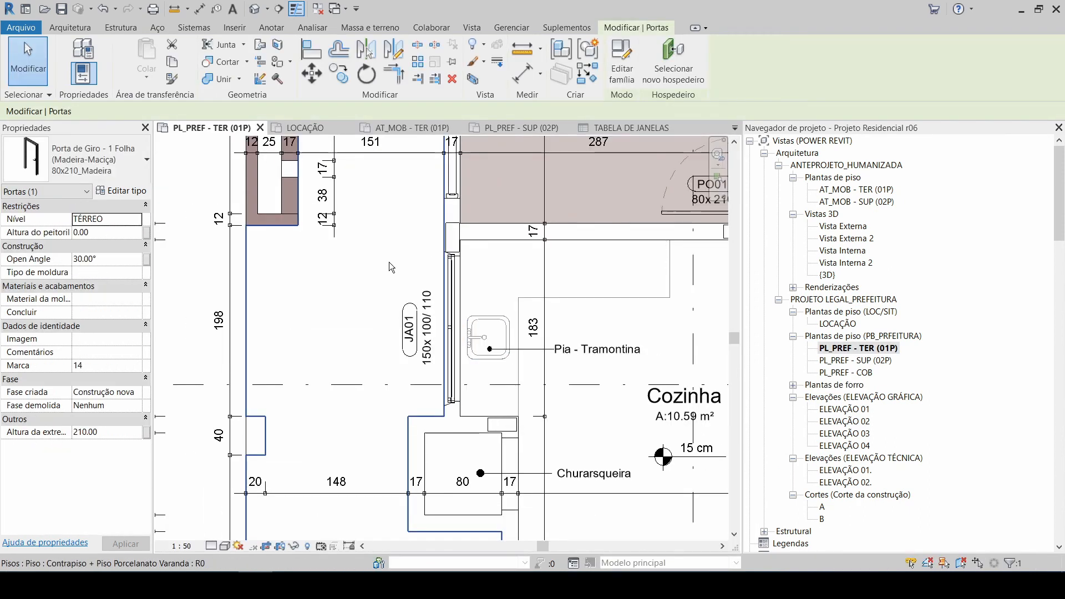
middle_click_drag(554, 507, 477, 446)
scroll(466, 222, "up", 4)
left_click(433, 214)
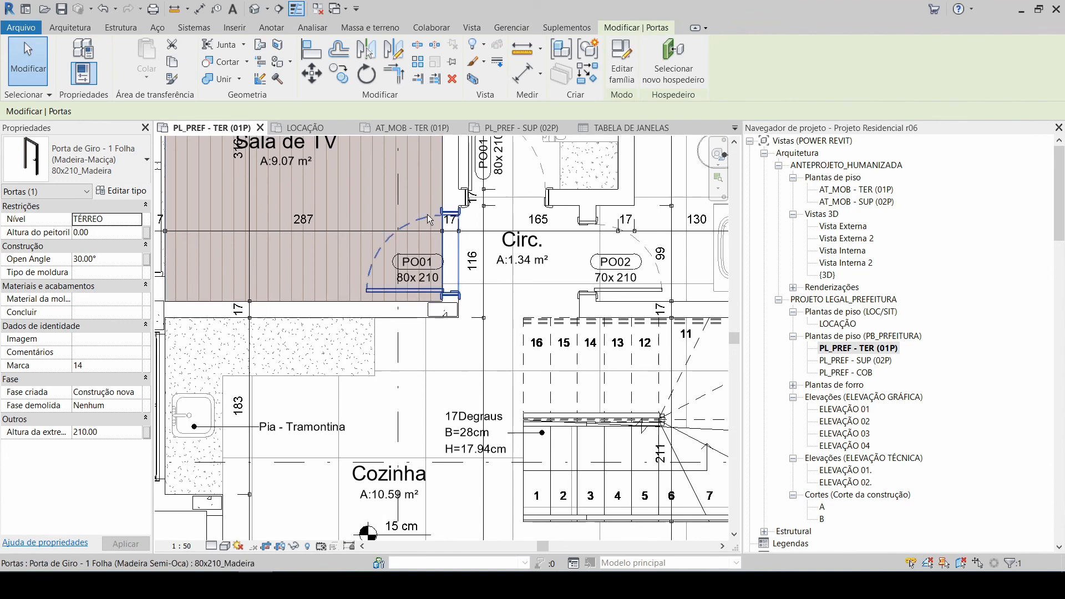
left_click(123, 192)
left_click_drag(986, 167, 988, 269)
left_click_drag(785, 34, 454, 48)
left_click(532, 336)
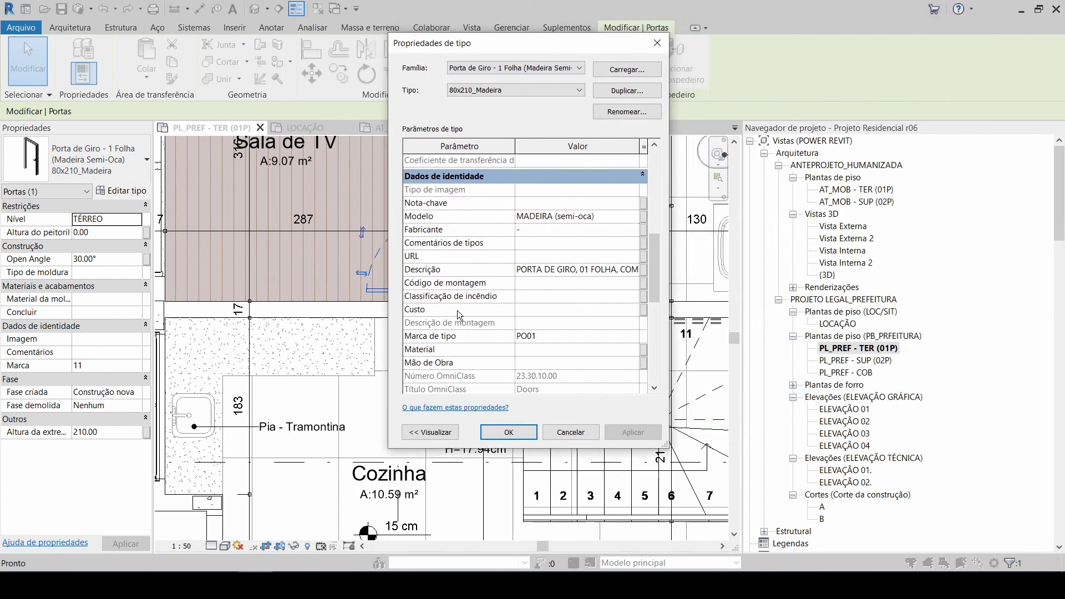
left_click(559, 313)
left_click(616, 304)
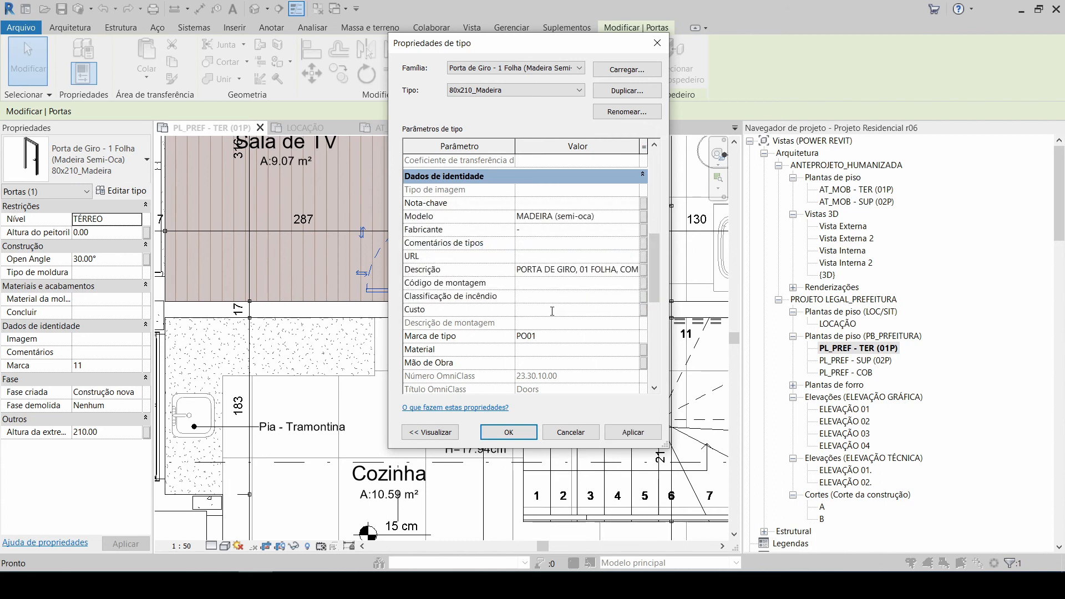
type("250")
left_click(509, 432)
Step: Return to the TABELA DE PORTAS (CUSTO) schedule
left_click(827, 388)
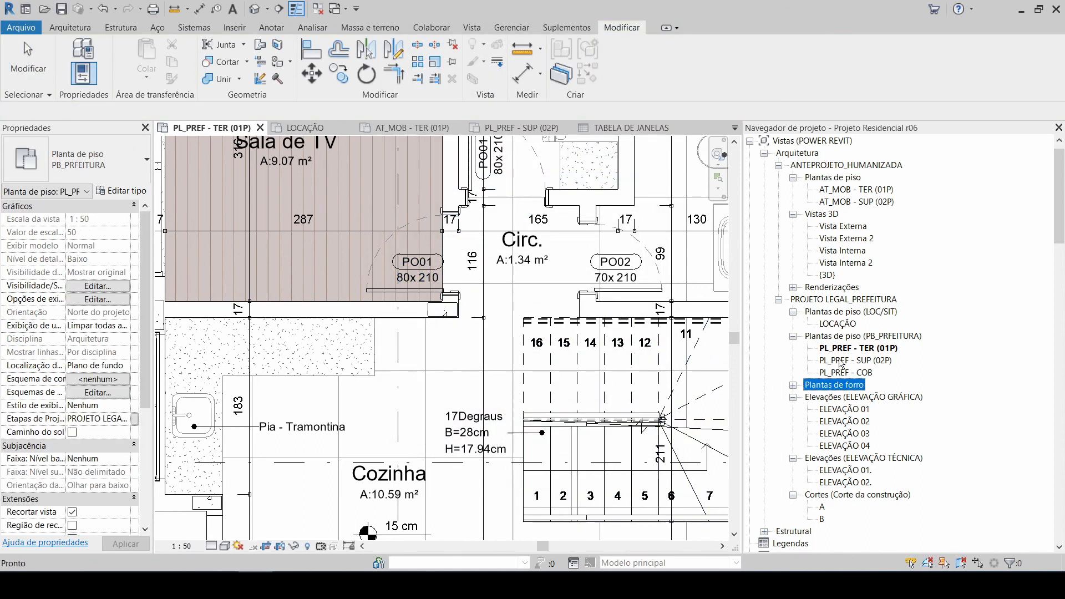
scroll(840, 366, "down", 2)
scroll(840, 465, "down", 2)
left_click(846, 504)
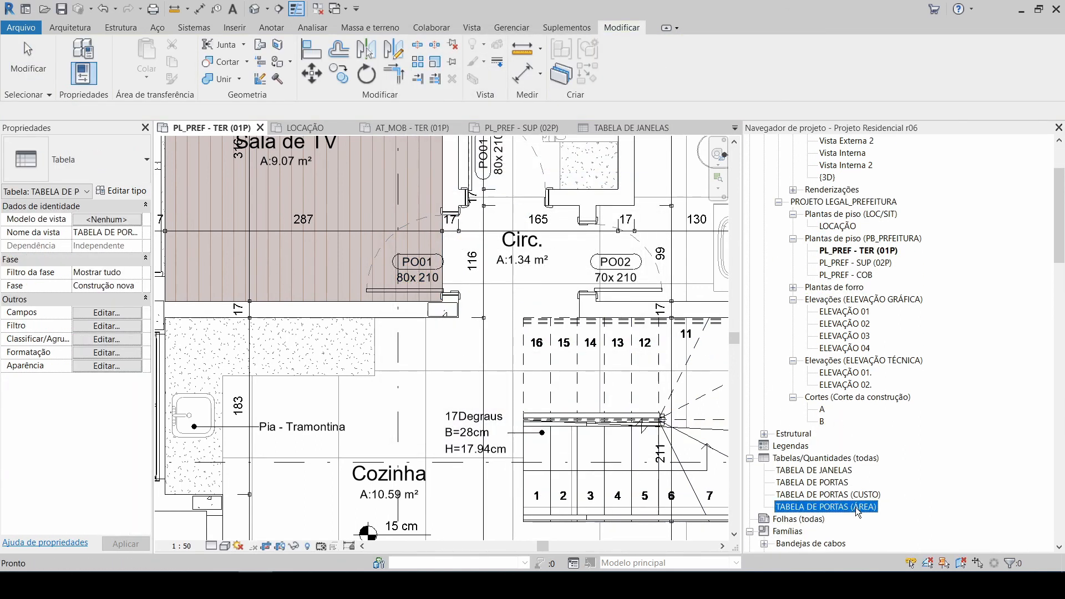
double_click(857, 495)
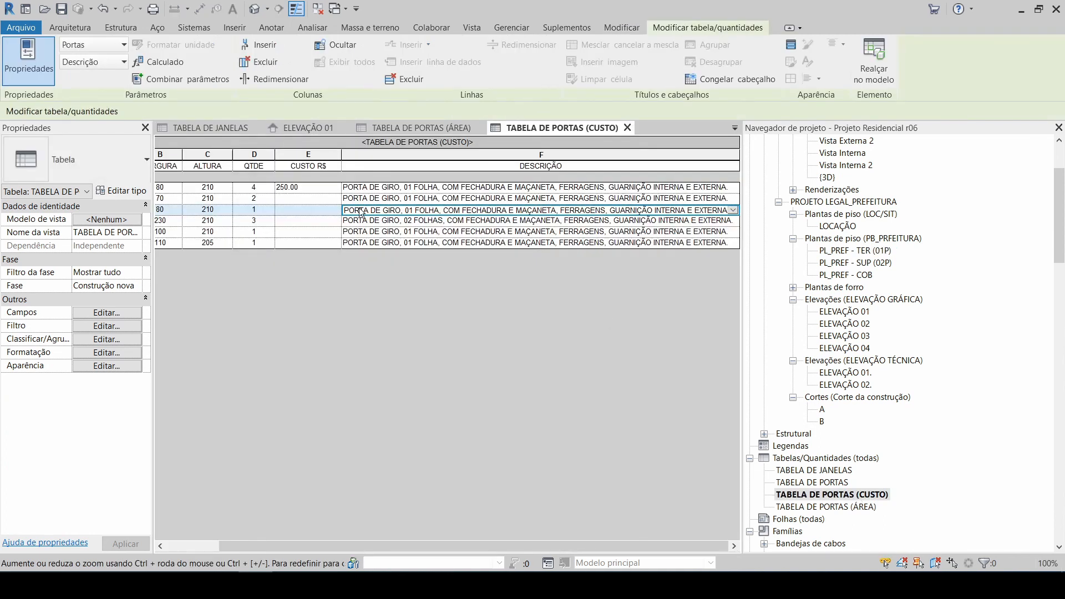
Step: Centre-align the CUSTO R$ column
left_click(309, 188)
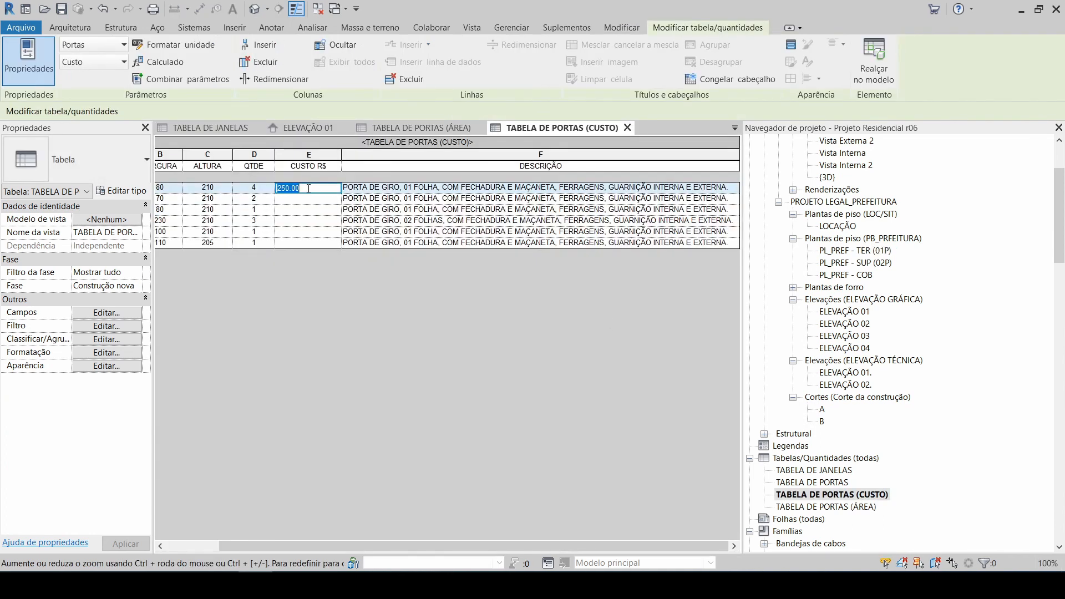
left_click(311, 161)
left_click(813, 79)
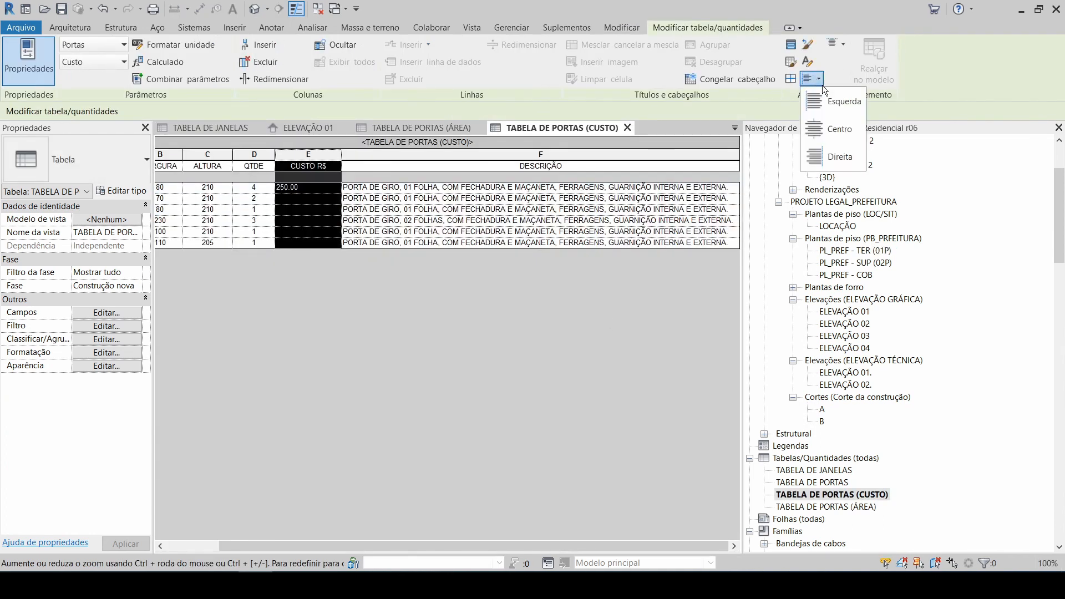
left_click(840, 130)
Step: Enter the costs 240 for door PO02 and 250 for door PO03, applying them to all doors of each type
left_click(329, 200)
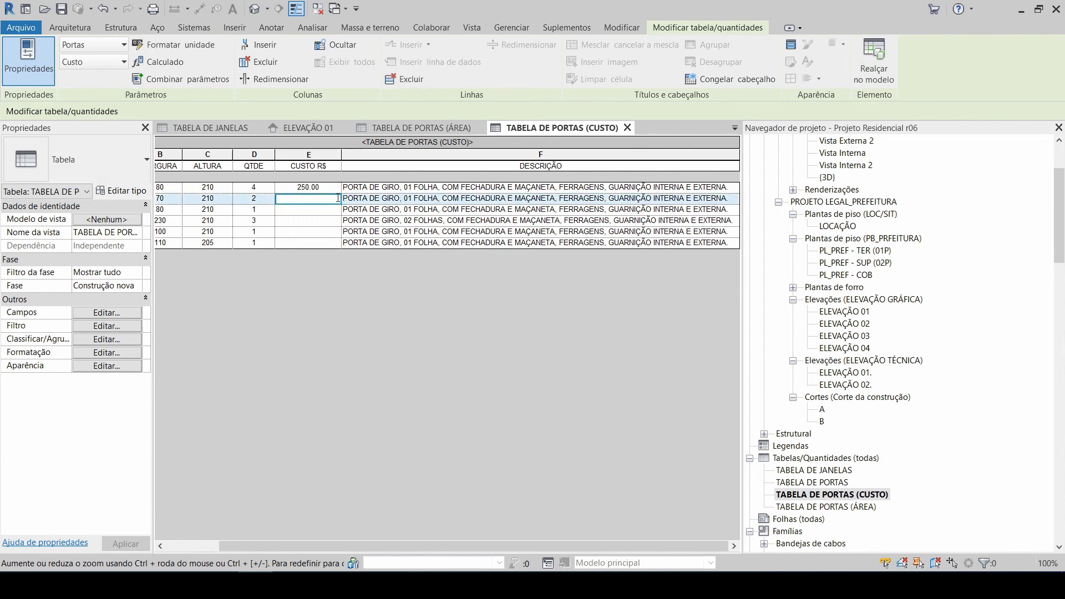
scroll(567, 544, "left", 2)
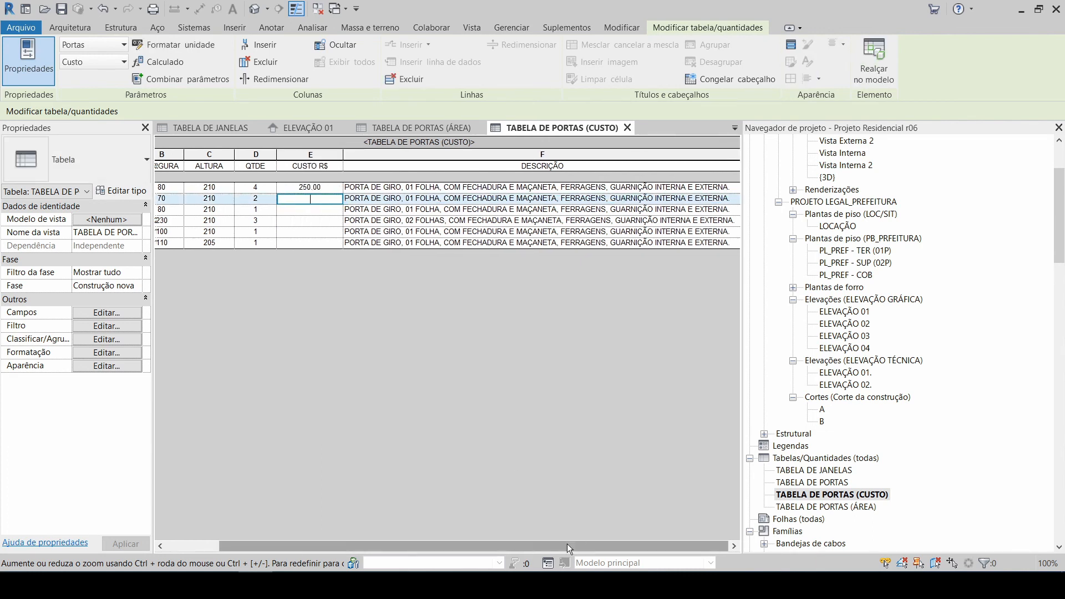
type("2")
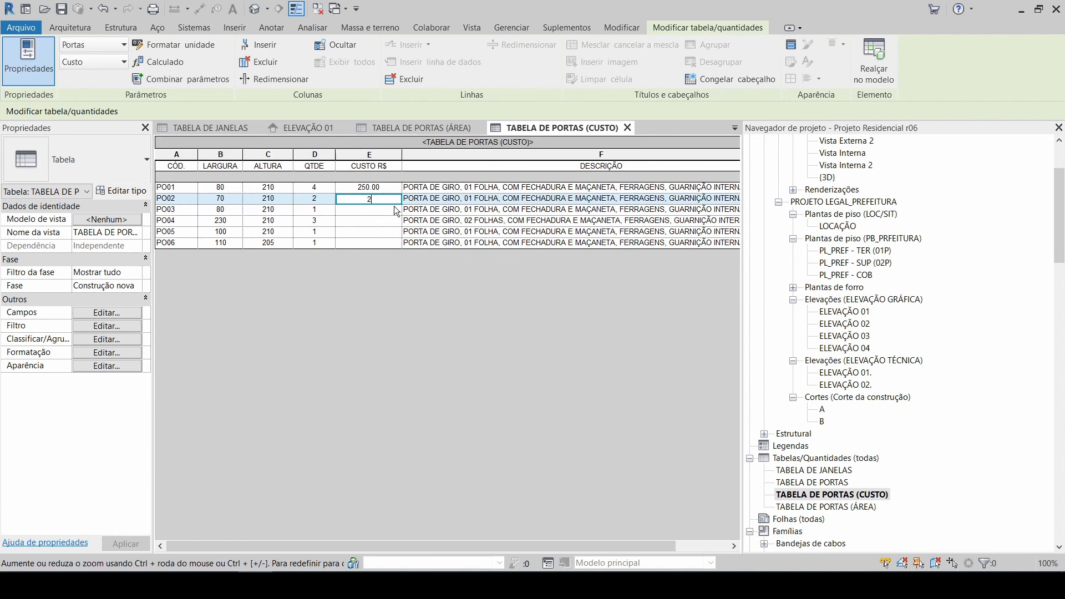
type("40")
key("Return")
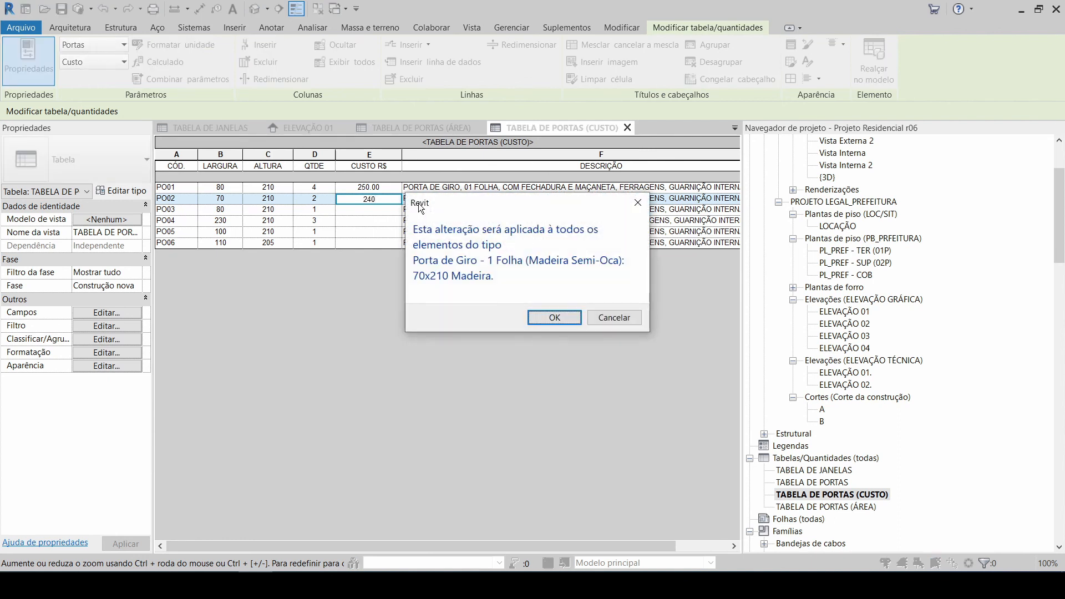
key("Return")
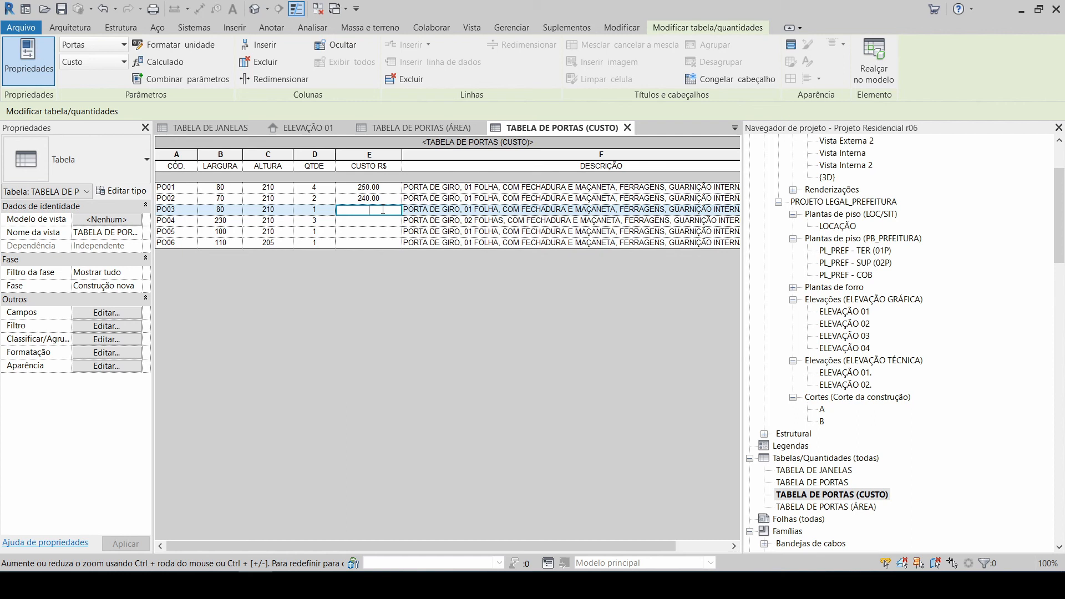
type("250")
key("Return")
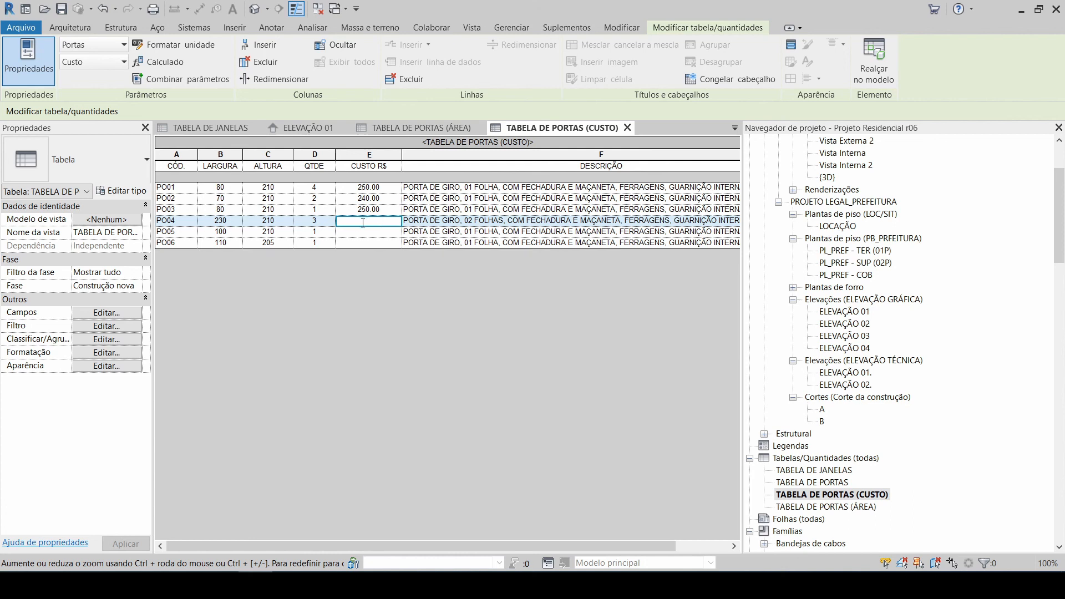
Step: Enter the costs 600 for door PO04 and 350 for door PO05 in the CUSTO R$ column
type("1600+")
key("BackSpace")
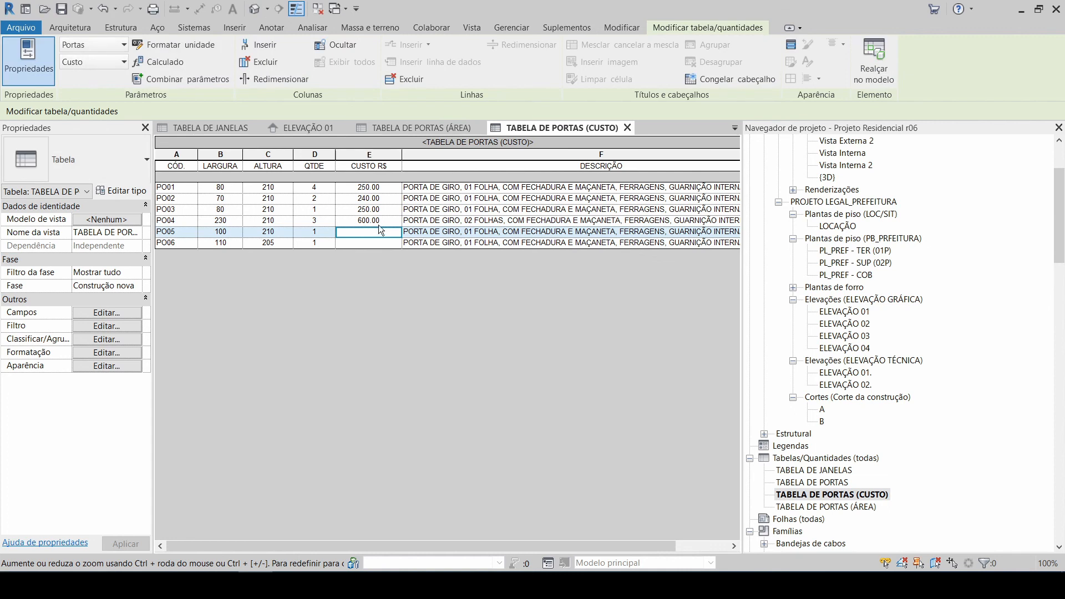
key("Return")
type("350++")
key("BackSpace")
key("BackSpace")
key("Return")
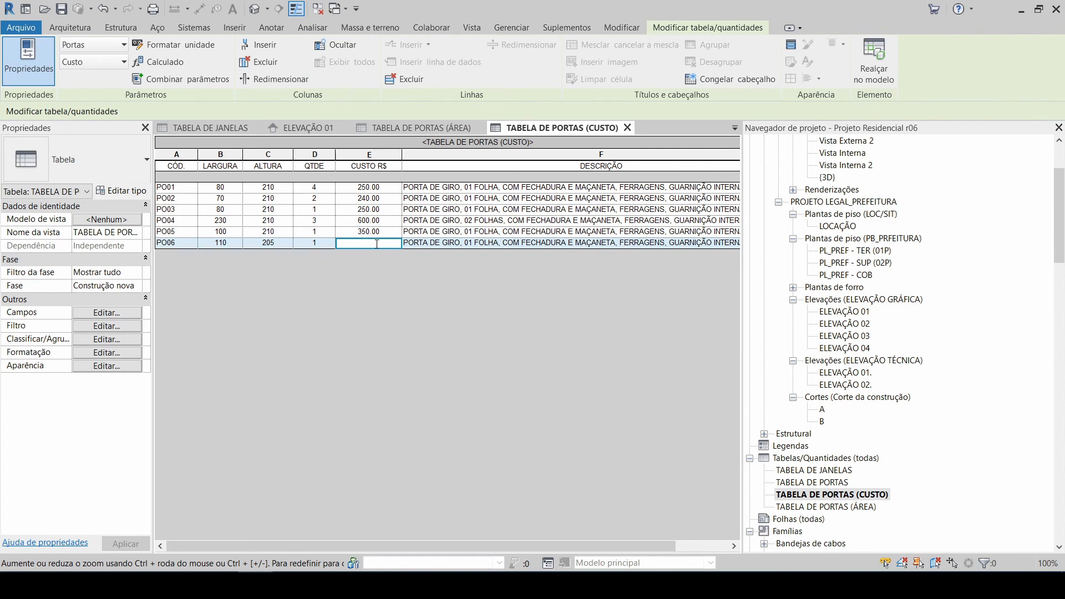
Step: Enter a cost of 250 for door PO06 and apply it to all elements of its type
type("250")
key("Return")
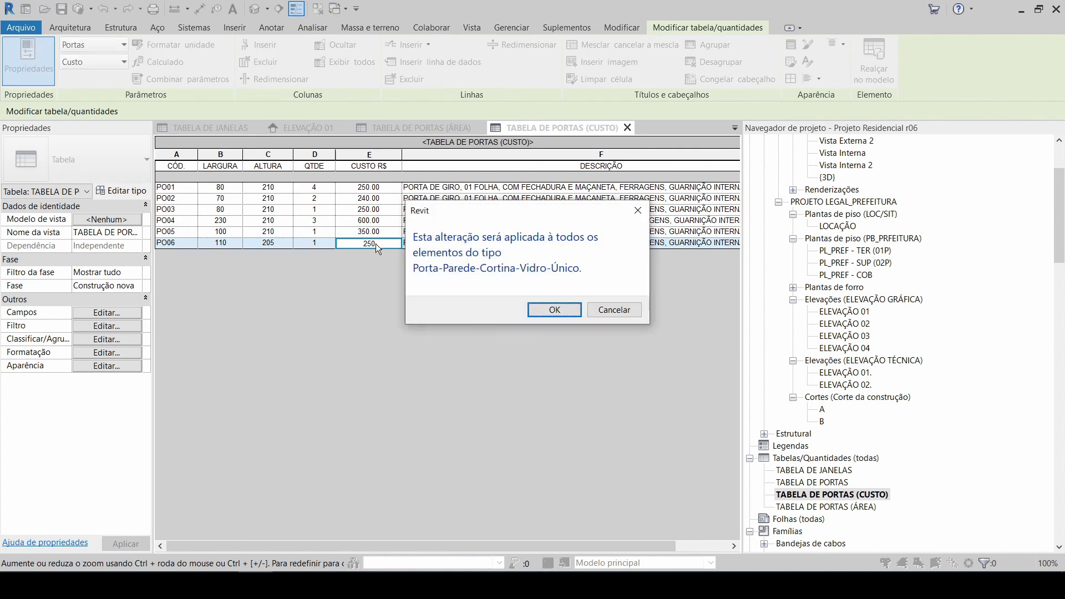
key("Return")
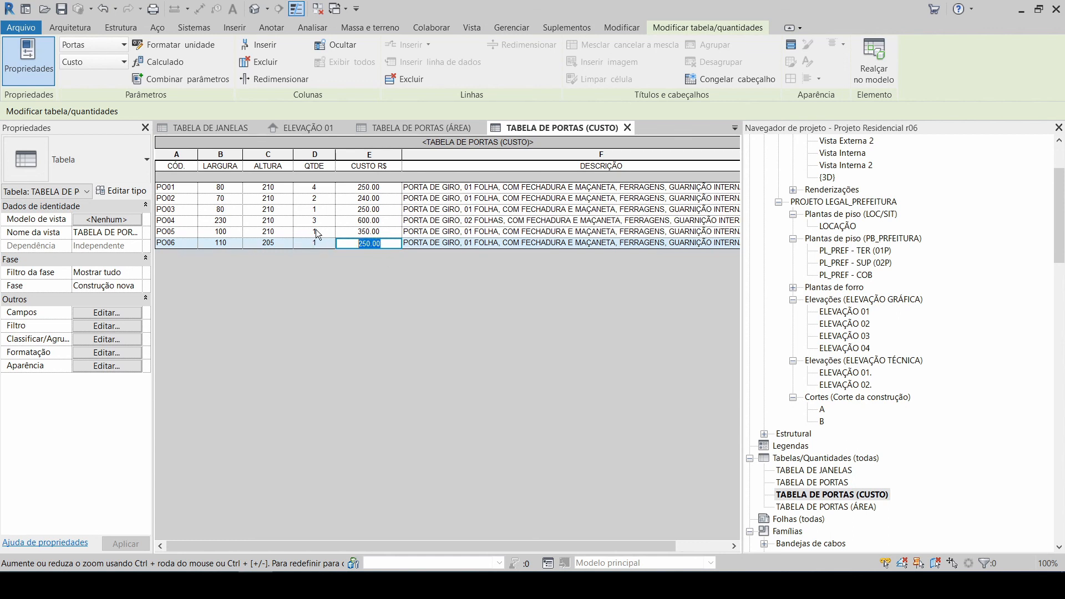
Step: Set the CUSTO R$ value of door PO06 to 500, applying it to all elements of its type
type("500")
key("Return")
key("Return")
Step: Add a calculated field named CUSTO TOTAL R$ to the schedule, of type Número and with the formula Custo
left_click(86, 314)
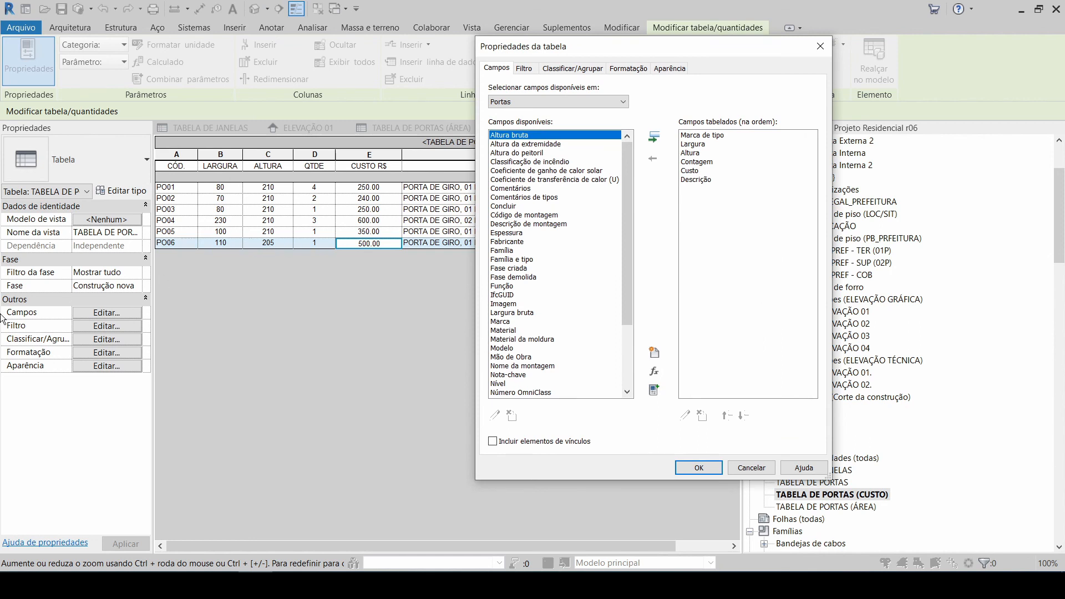
left_click(654, 372)
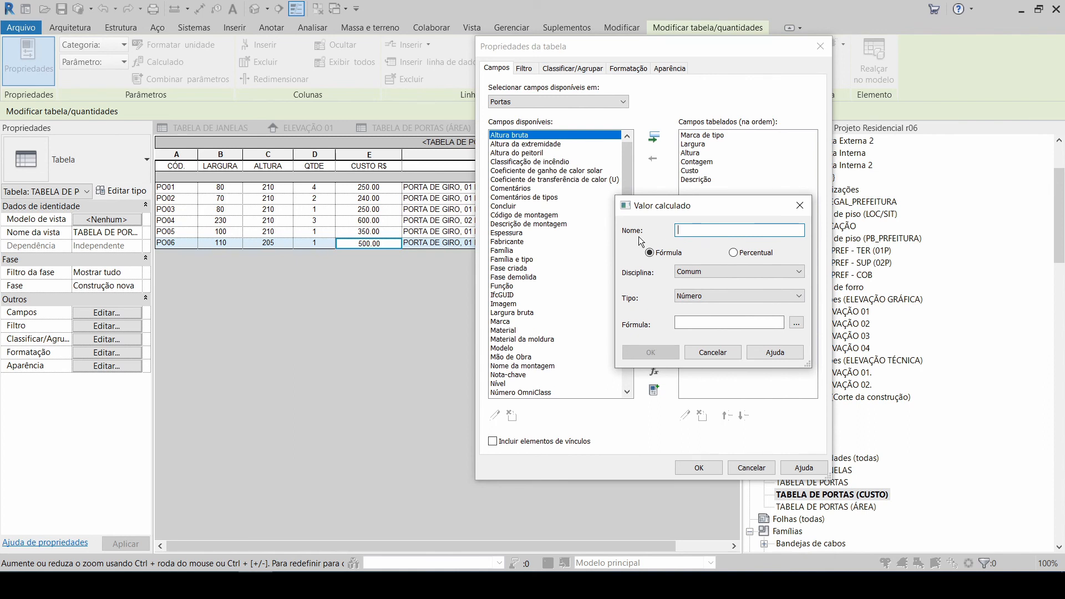
type("CUSTO TOTAL R$")
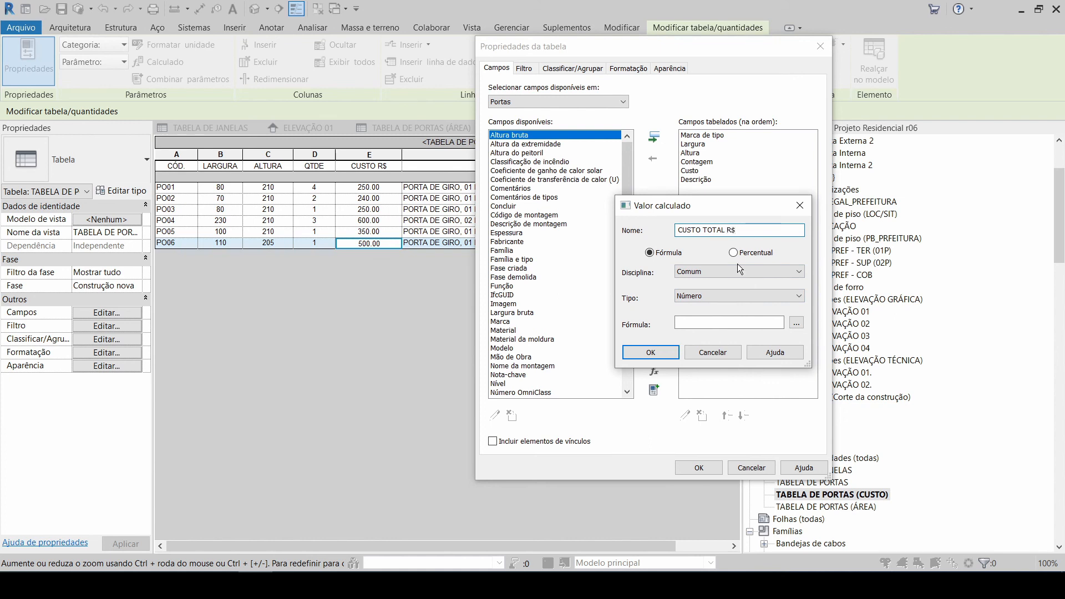
left_click(711, 295)
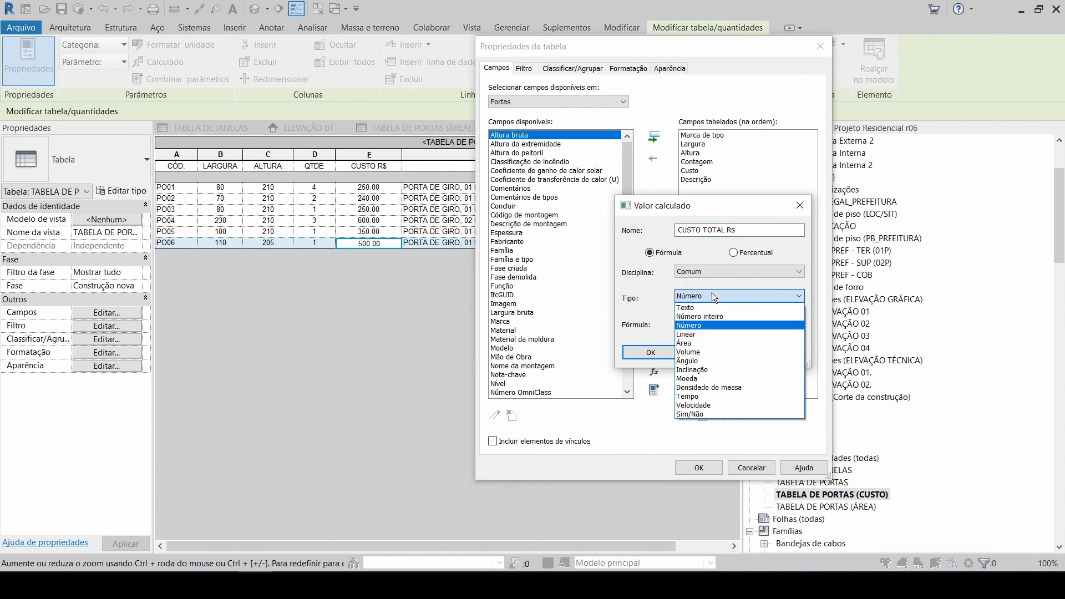
left_click(704, 325)
left_click(771, 323)
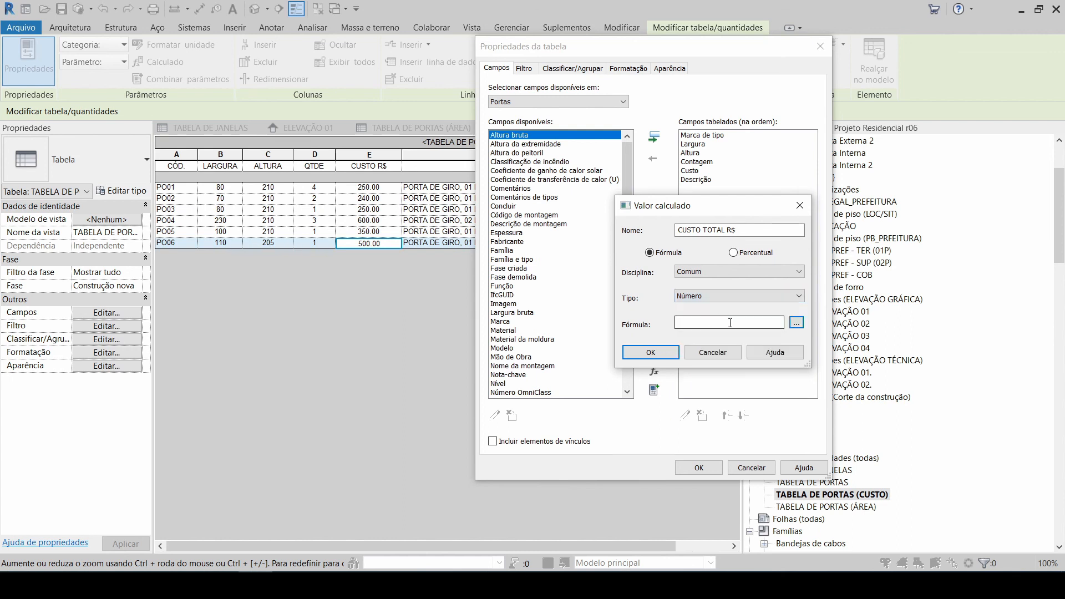
left_click(797, 324)
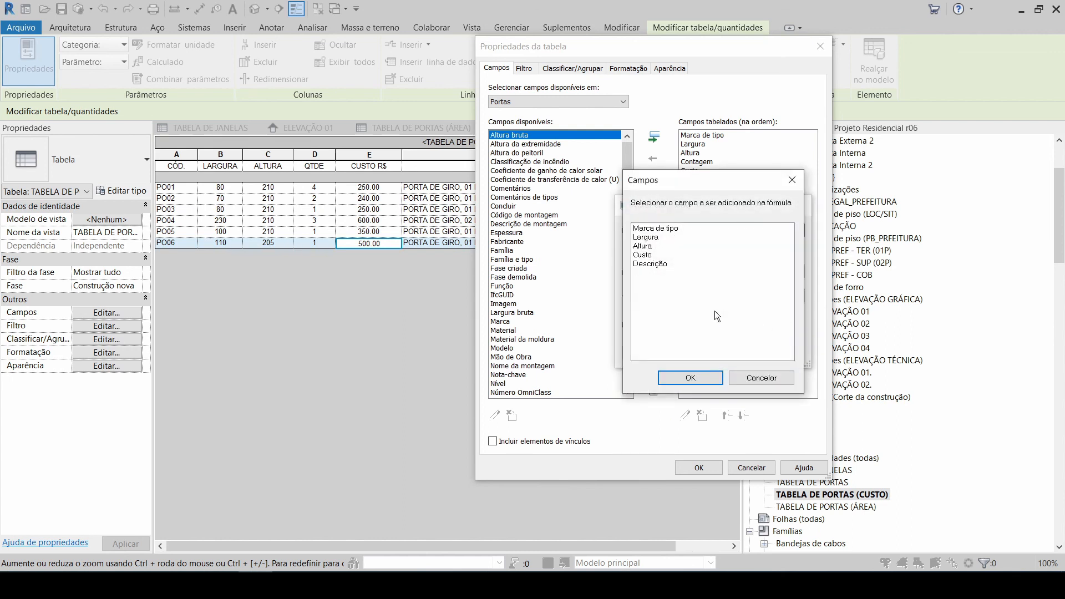
left_click(644, 254)
left_click(695, 377)
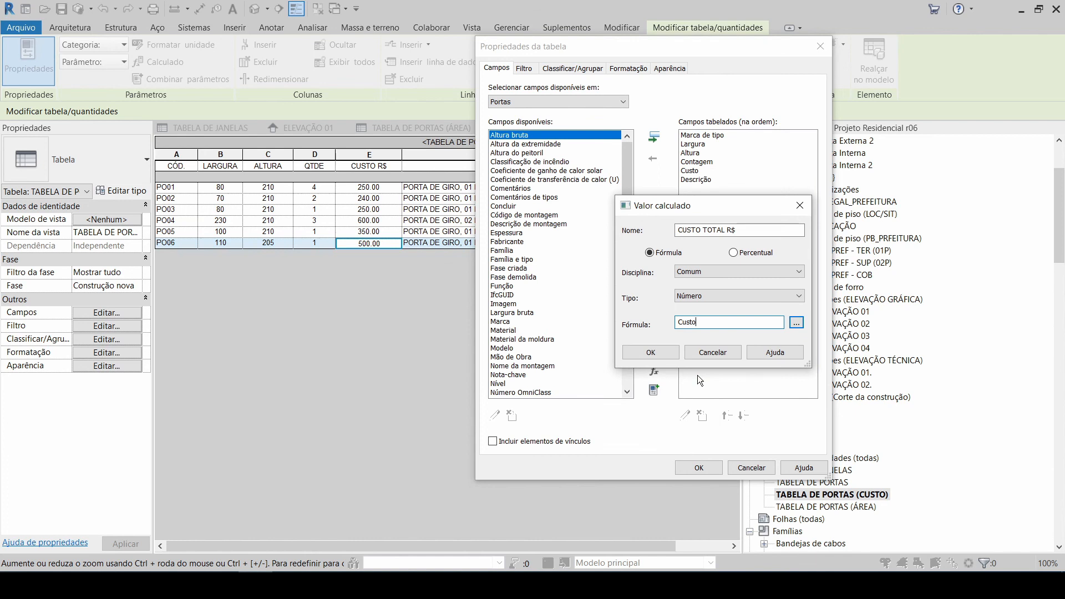
left_click(658, 354)
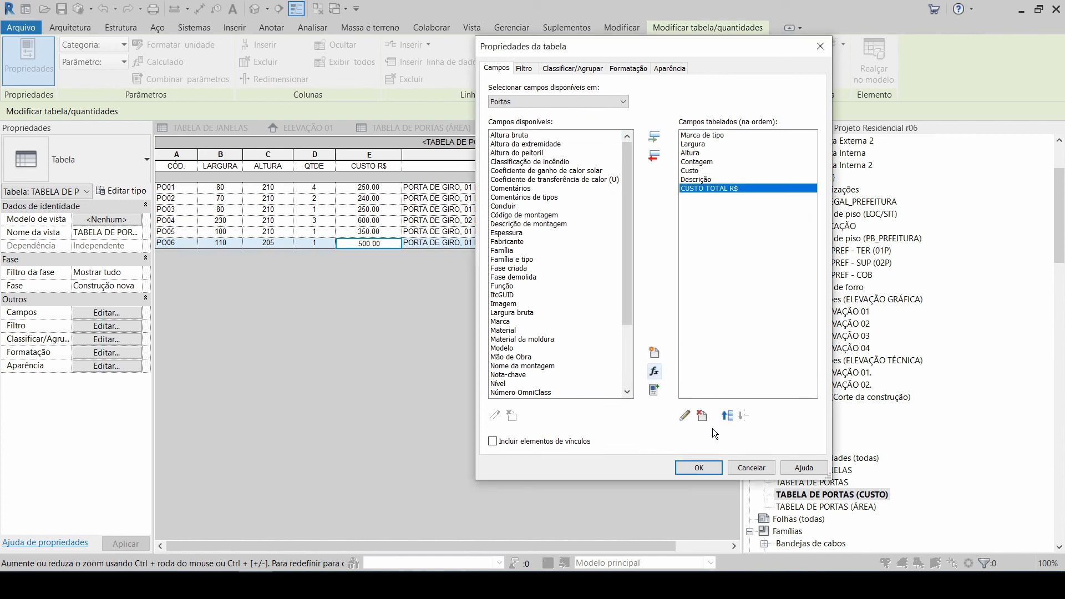
Step: Place the CUSTO TOTAL R$ field directly before Descrição and centre-align its column
left_click(727, 416)
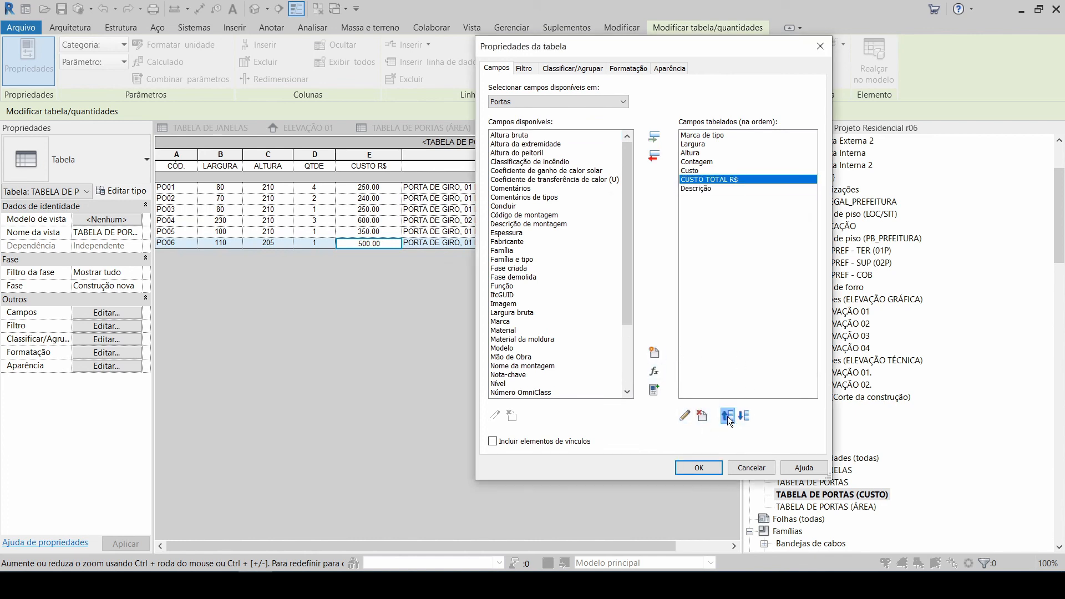
left_click(700, 469)
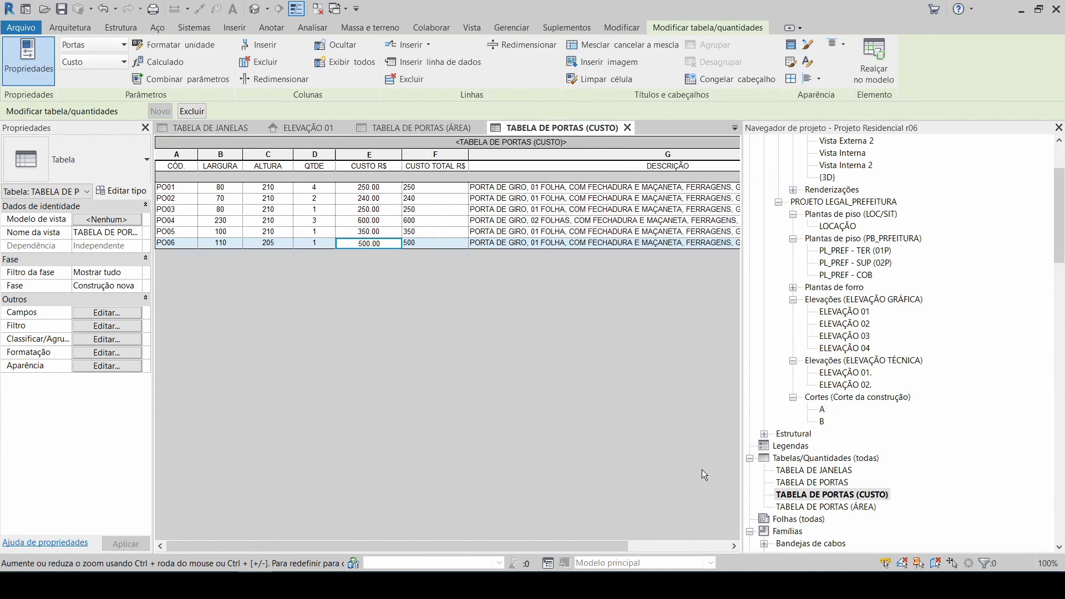
left_click(436, 156)
left_click(813, 78)
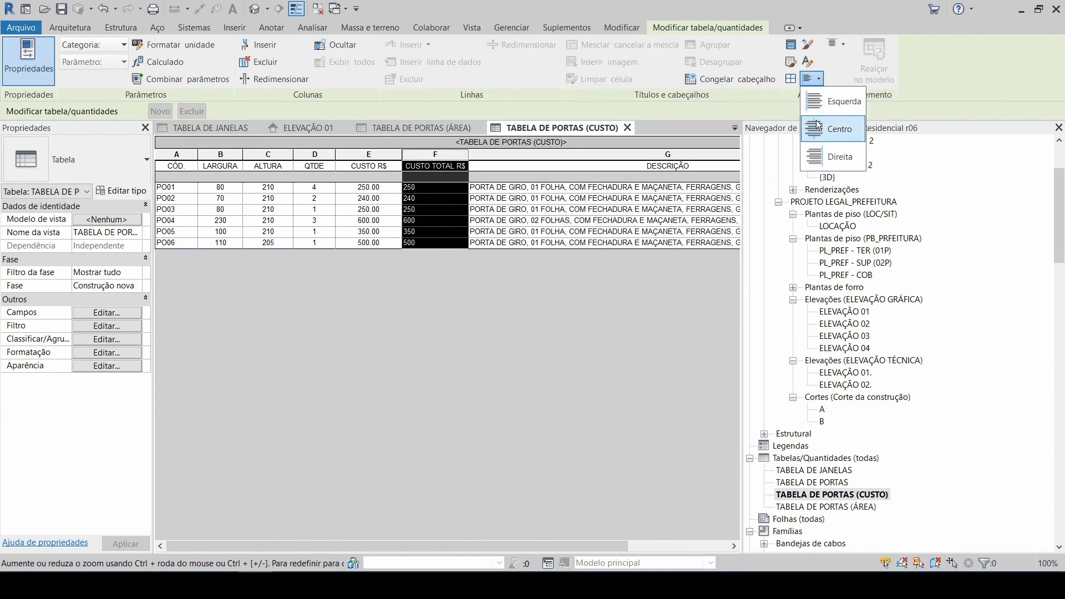
left_click(818, 127)
left_click(446, 191)
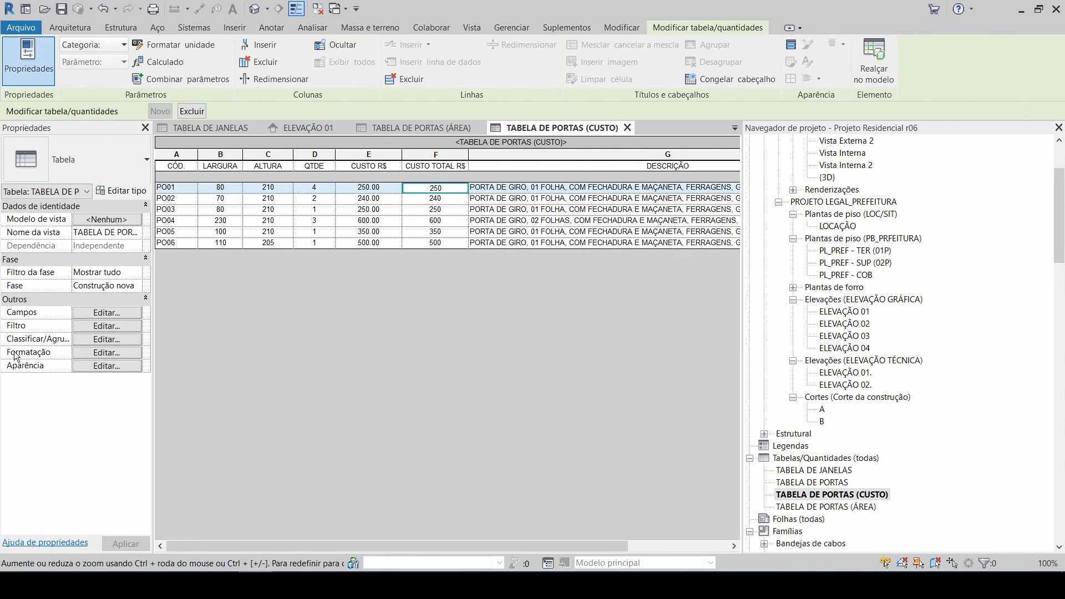
Step: Set the CUSTO TOTAL R$ field's calculation to Calcular os totais in the schedule formatting
left_click(107, 353)
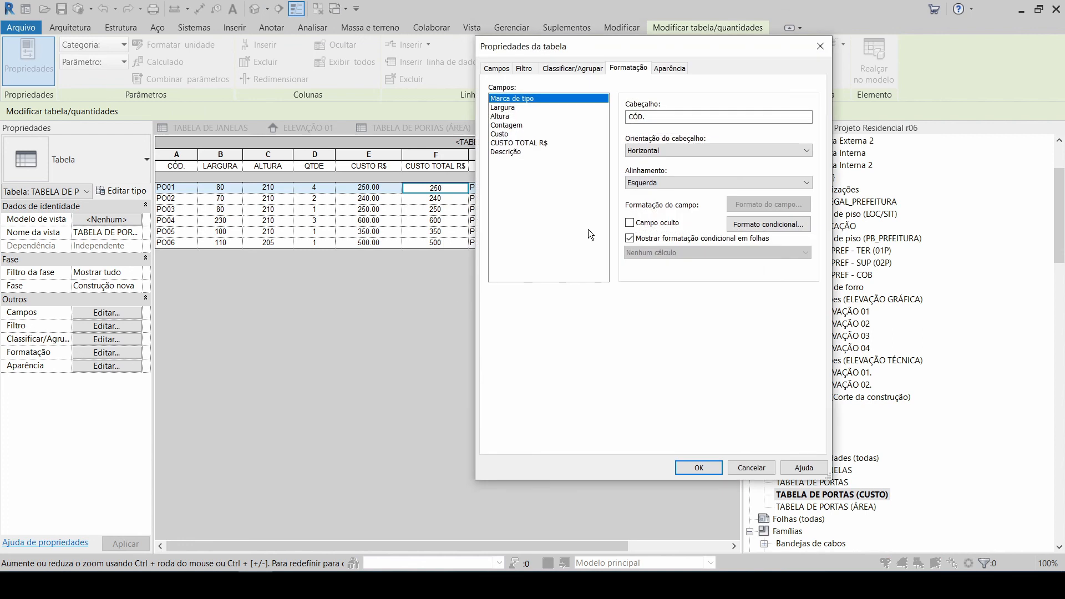
left_click(514, 144)
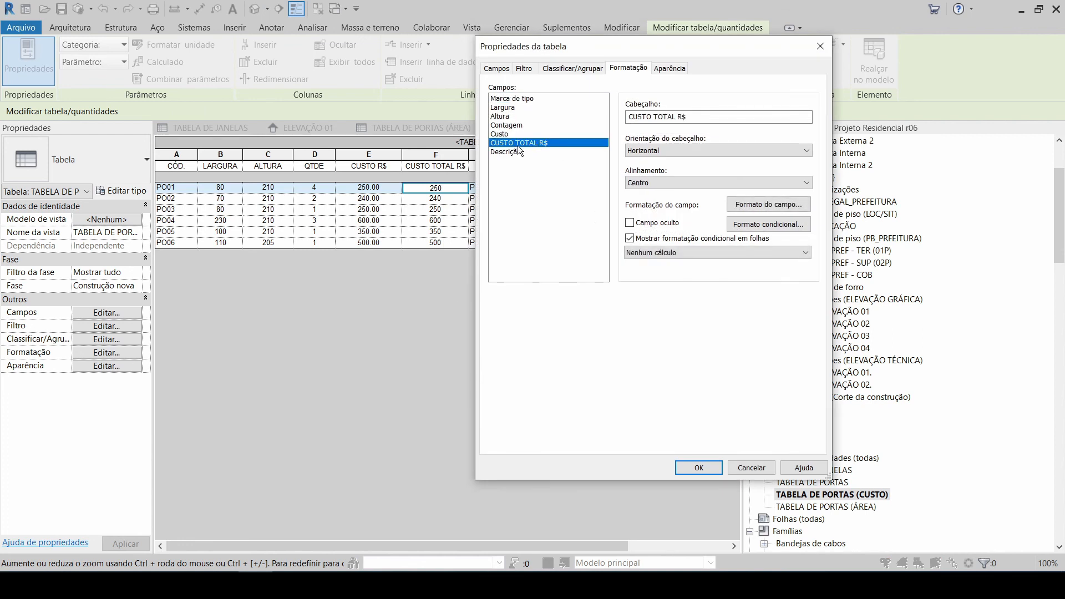
left_click(627, 253)
left_click(653, 271)
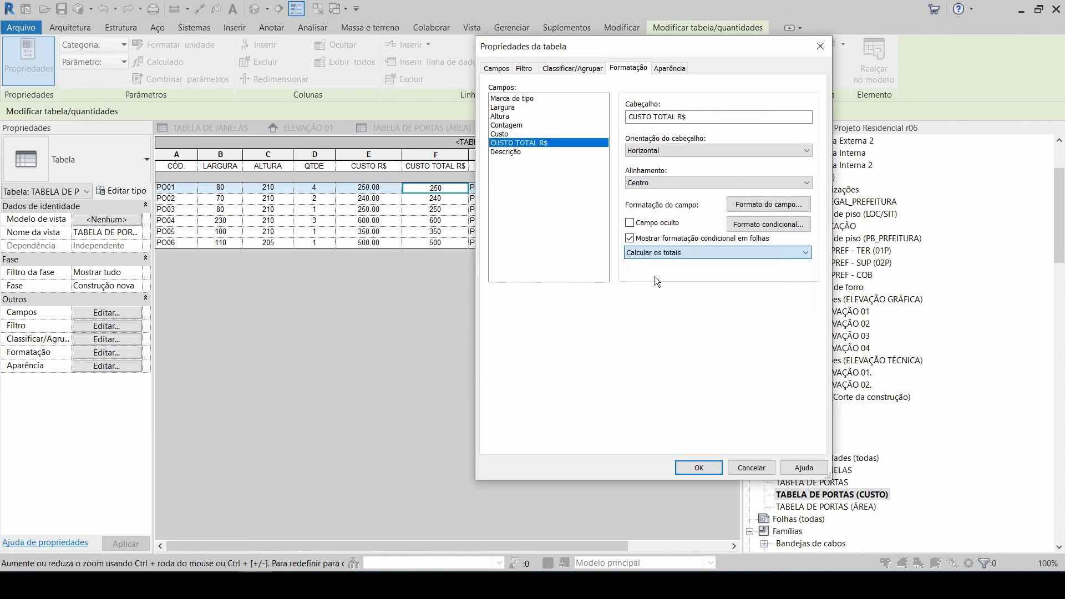
left_click(694, 468)
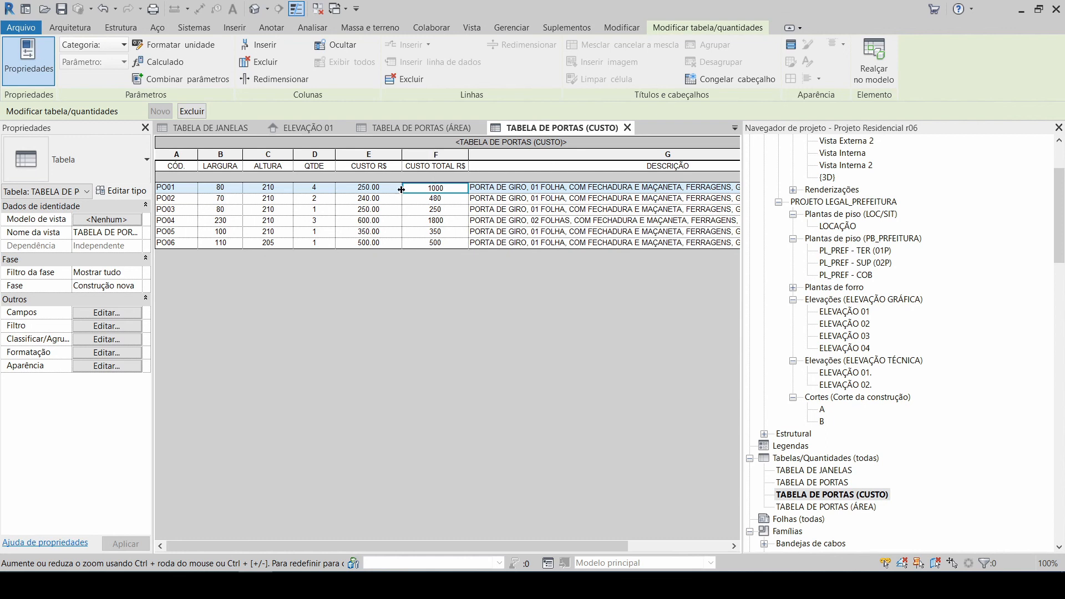
Step: Format the CUSTO TOTAL R$ column's units as Moeda with 2 decimal places and no unit symbol, overriding the default settings
left_click(452, 155)
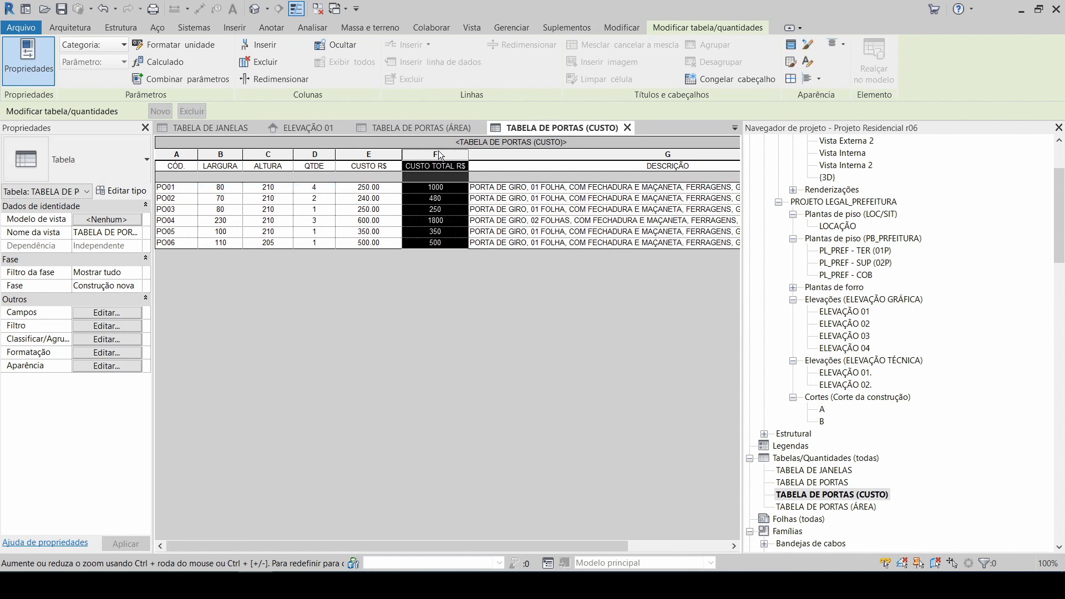
left_click(181, 49)
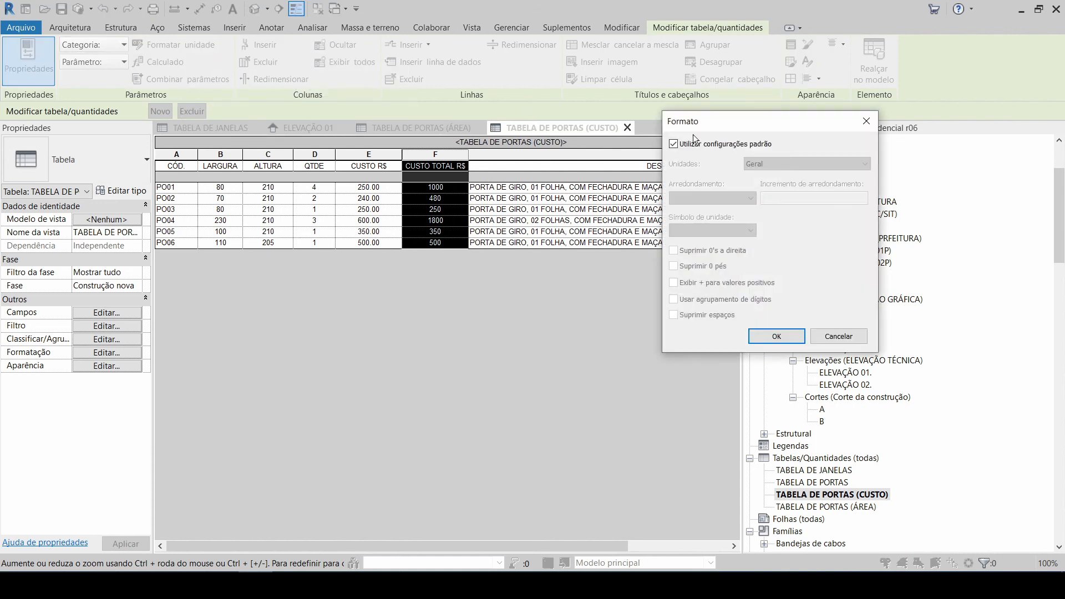
left_click(712, 145)
left_click(778, 163)
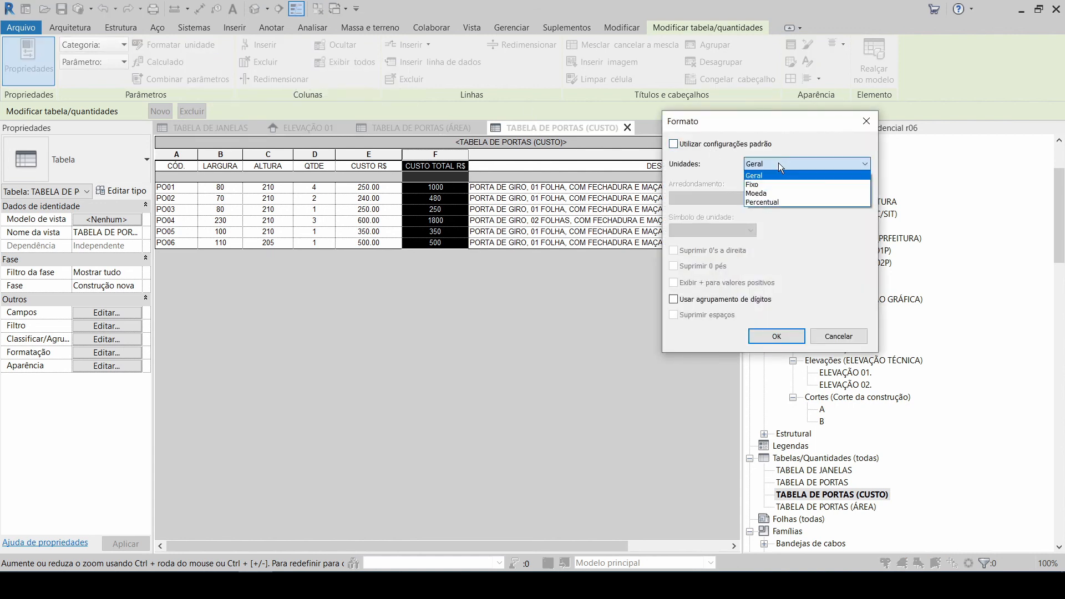
left_click(774, 198)
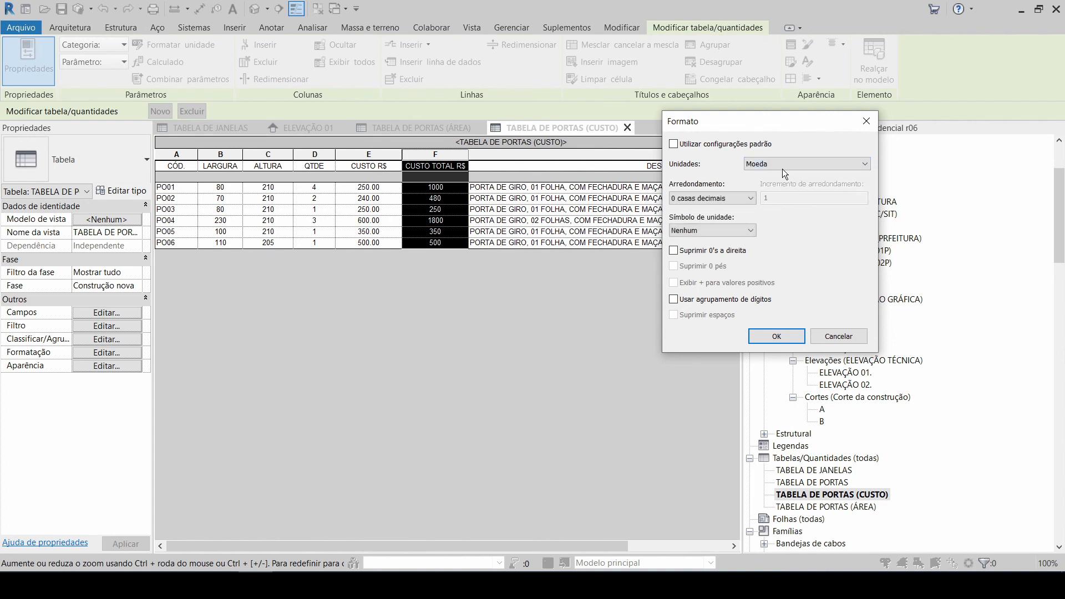
left_click(711, 199)
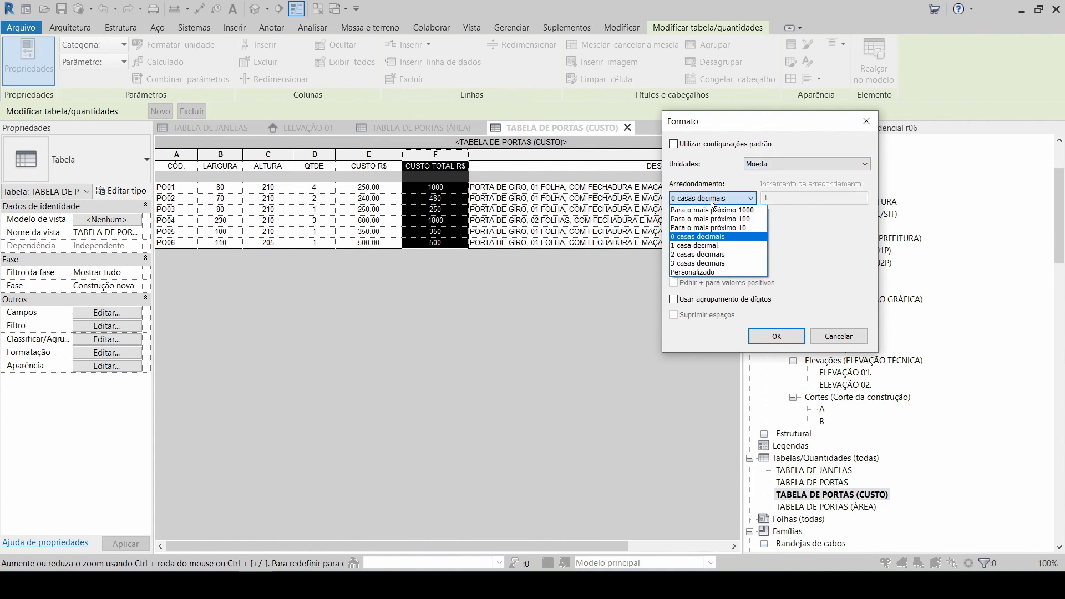
left_click(696, 255)
left_click(721, 230)
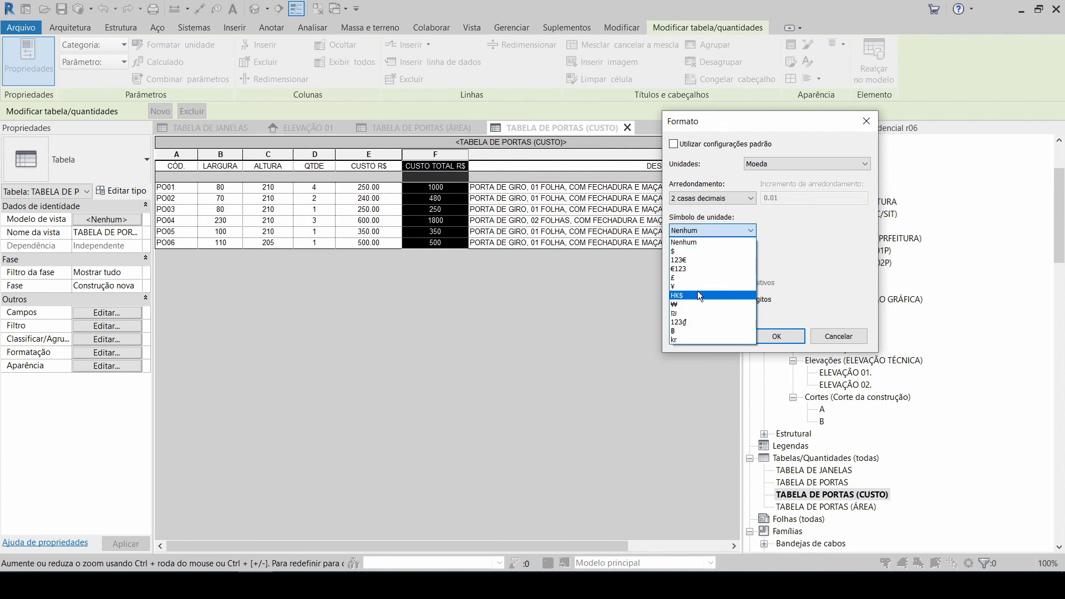
left_click(707, 230)
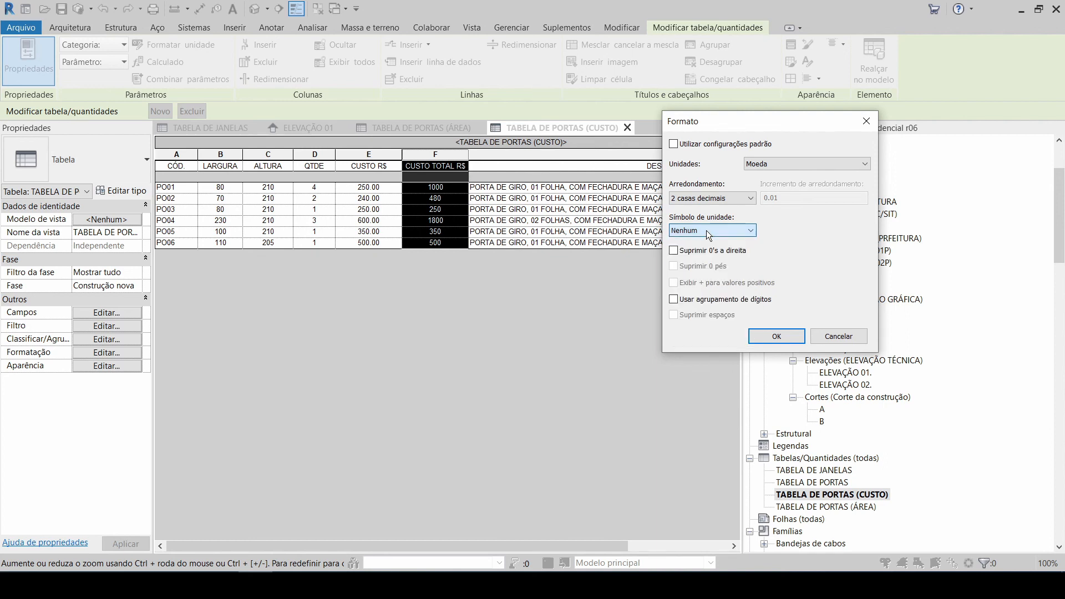
left_click(776, 336)
left_click(518, 232)
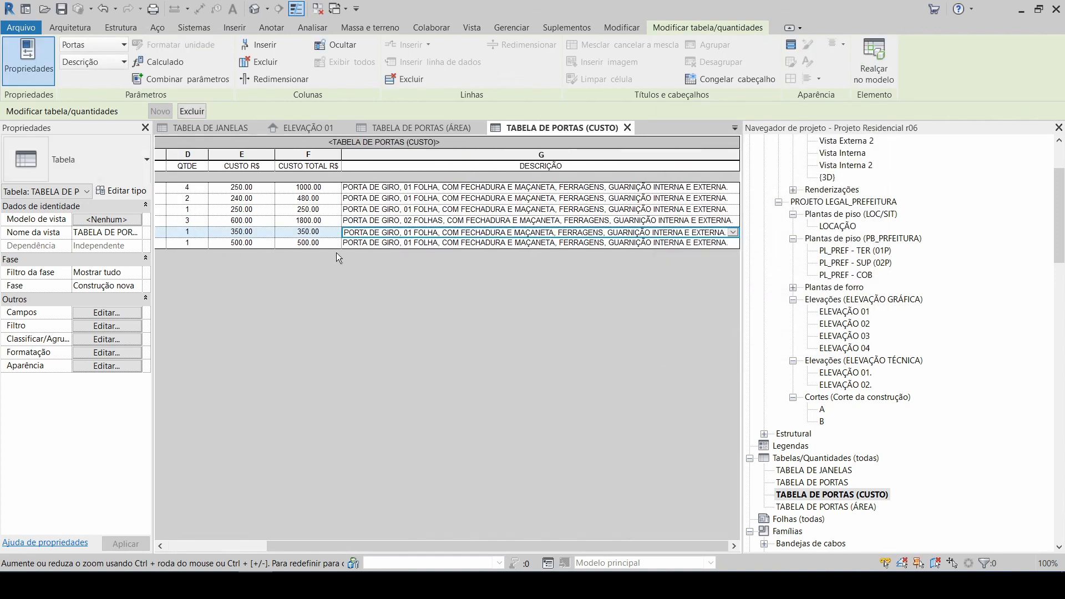
Step: Enable the Total geral row for the door cost schedule with the Somente totais option
left_click_drag(603, 544, 503, 546)
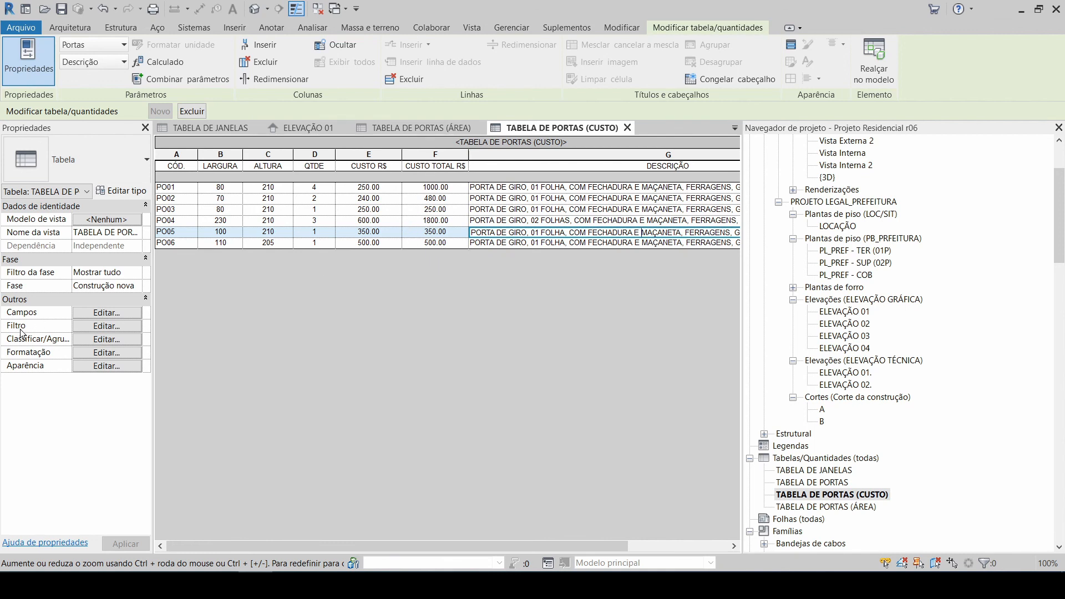
left_click(97, 340)
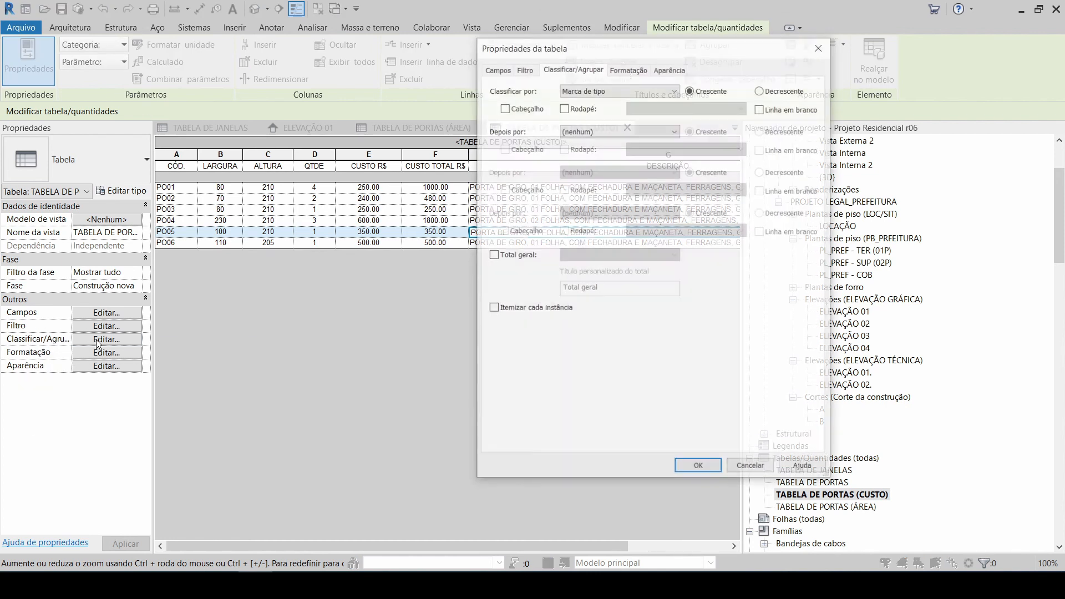
left_click(511, 256)
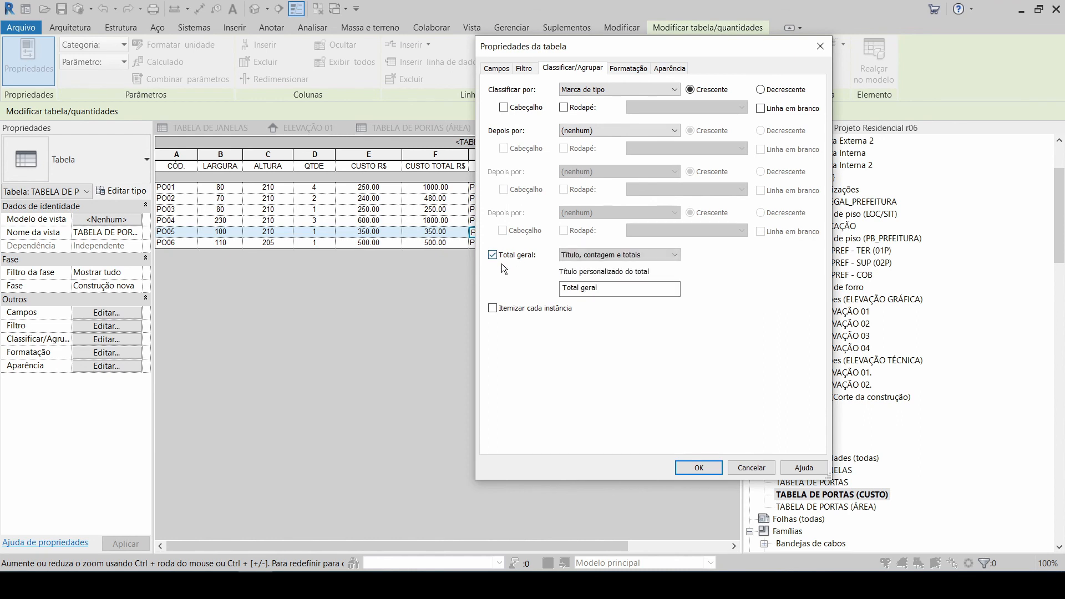
left_click(589, 255)
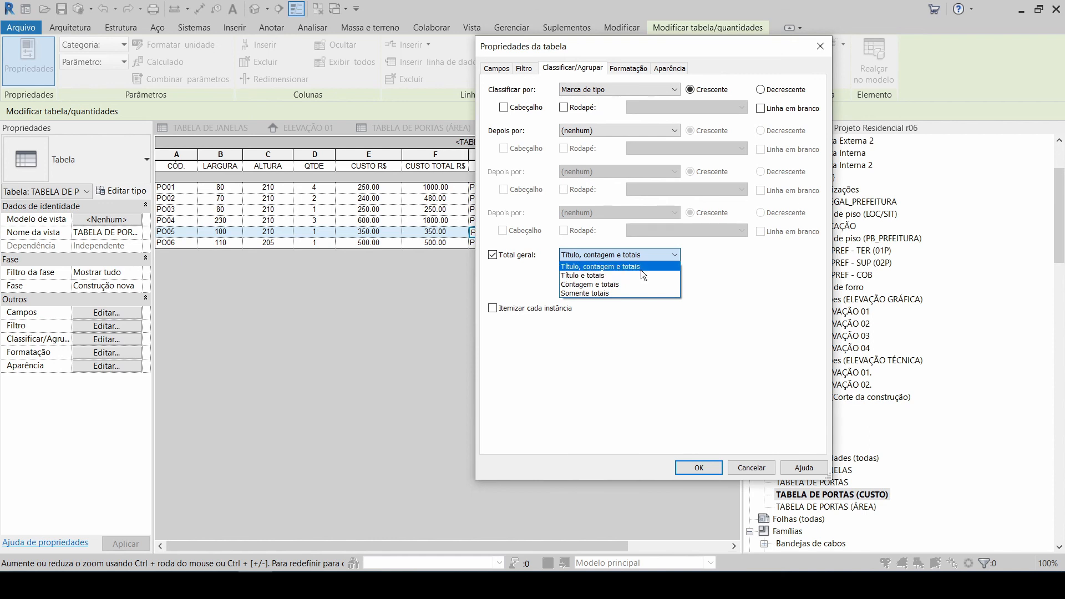
left_click(610, 292)
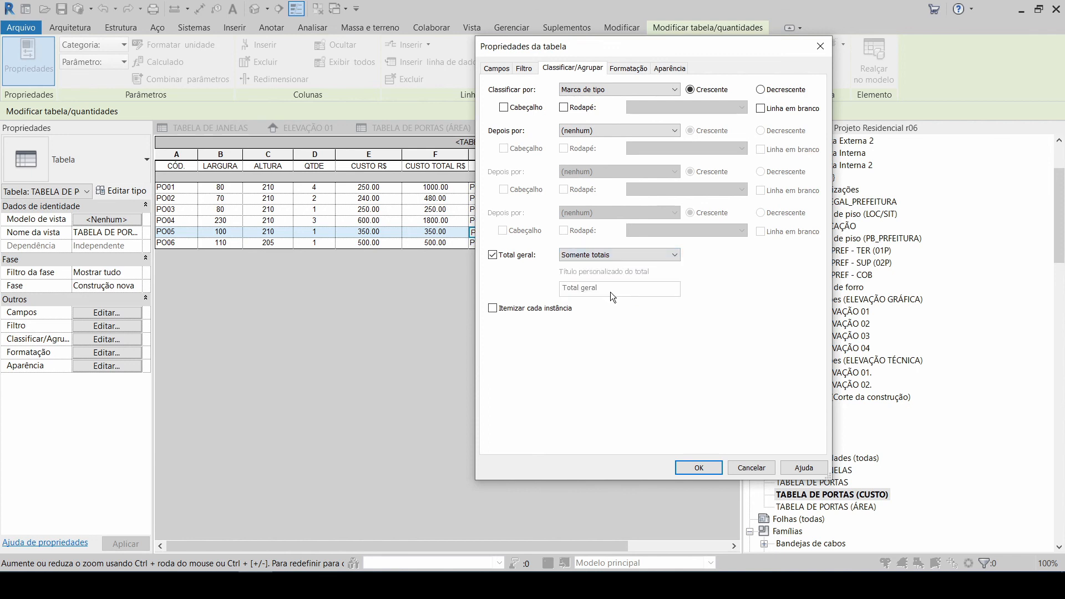
left_click(699, 469)
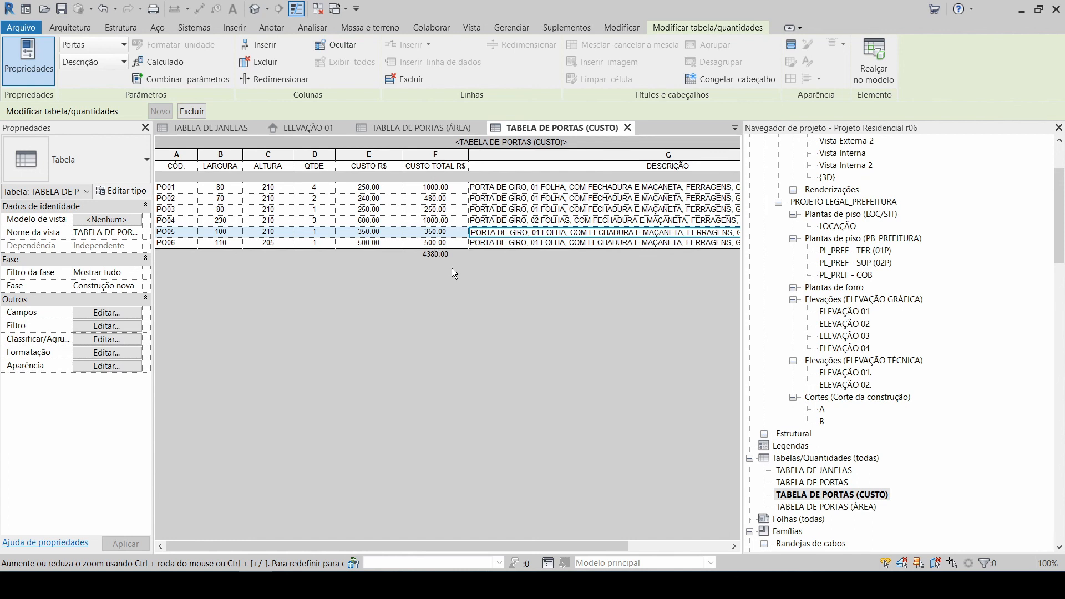
Step: Change the schedule's Total geral display to Título, contagem e totais
left_click(116, 327)
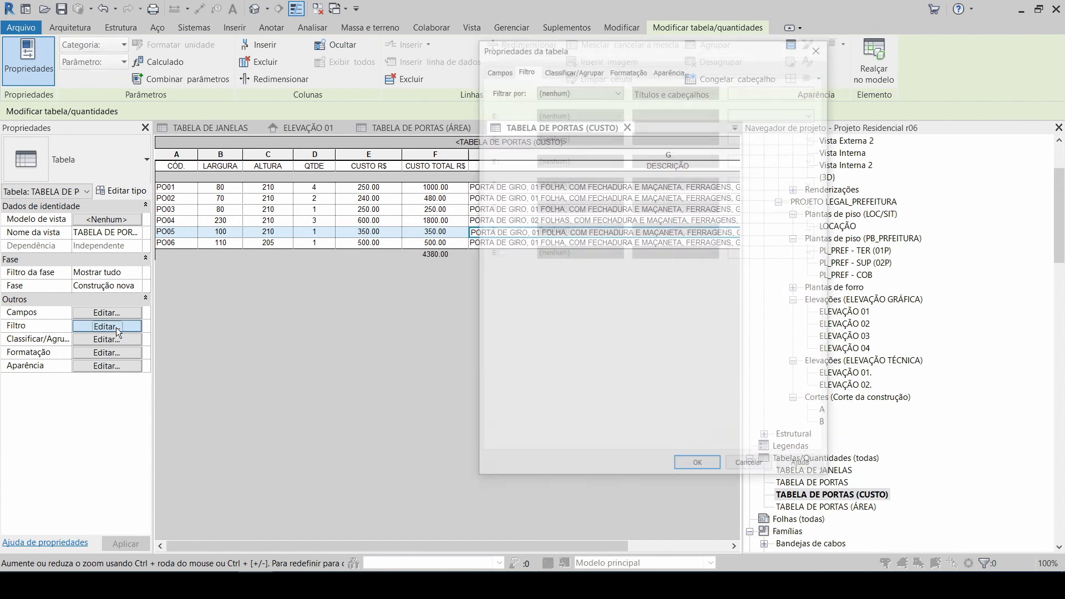
left_click(572, 68)
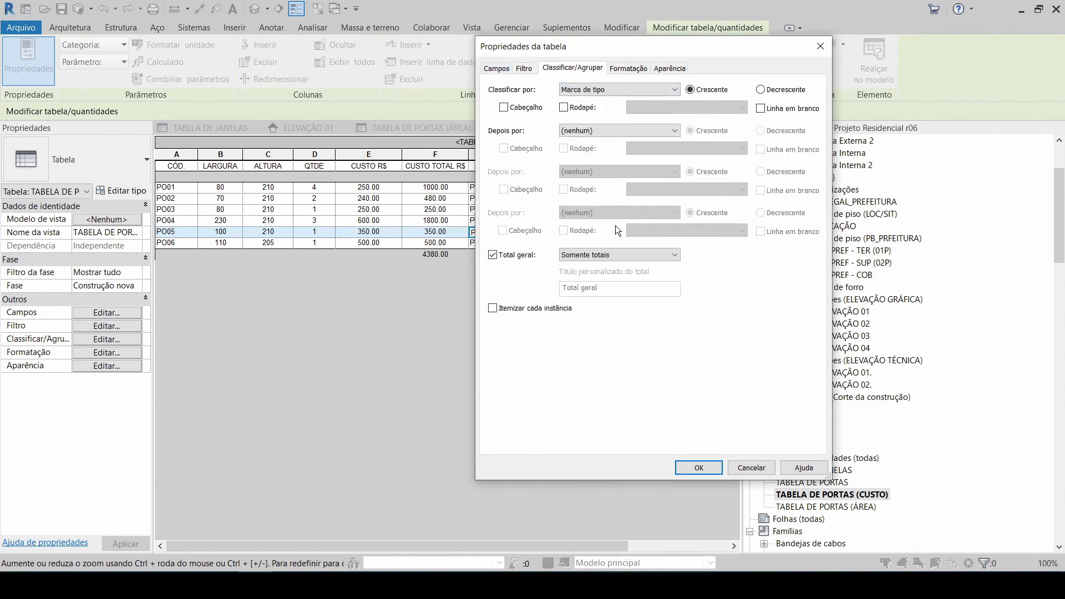
left_click(609, 254)
left_click(597, 268)
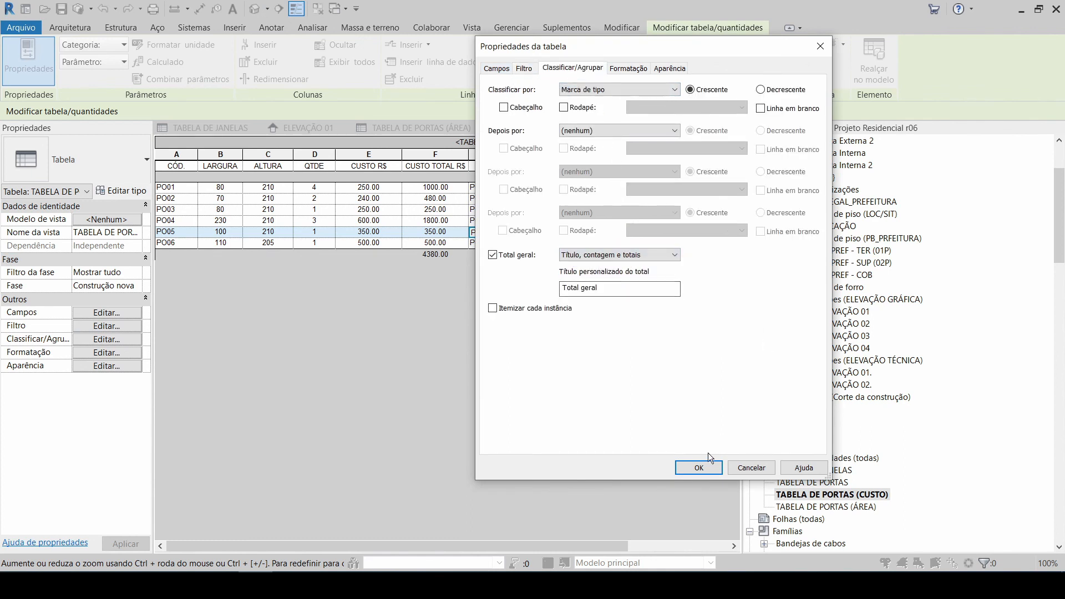
left_click(698, 468)
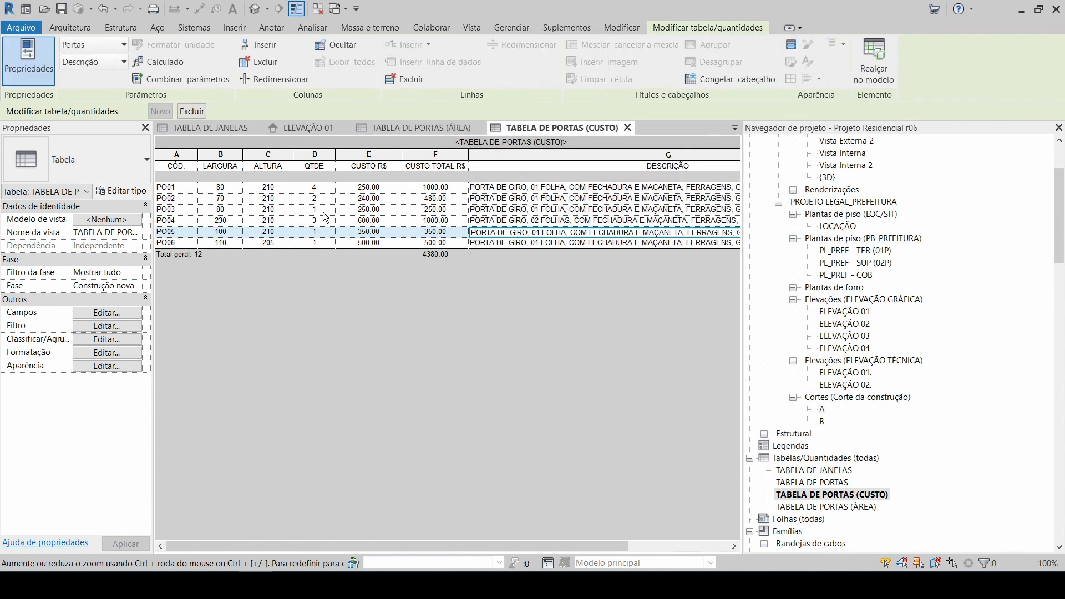